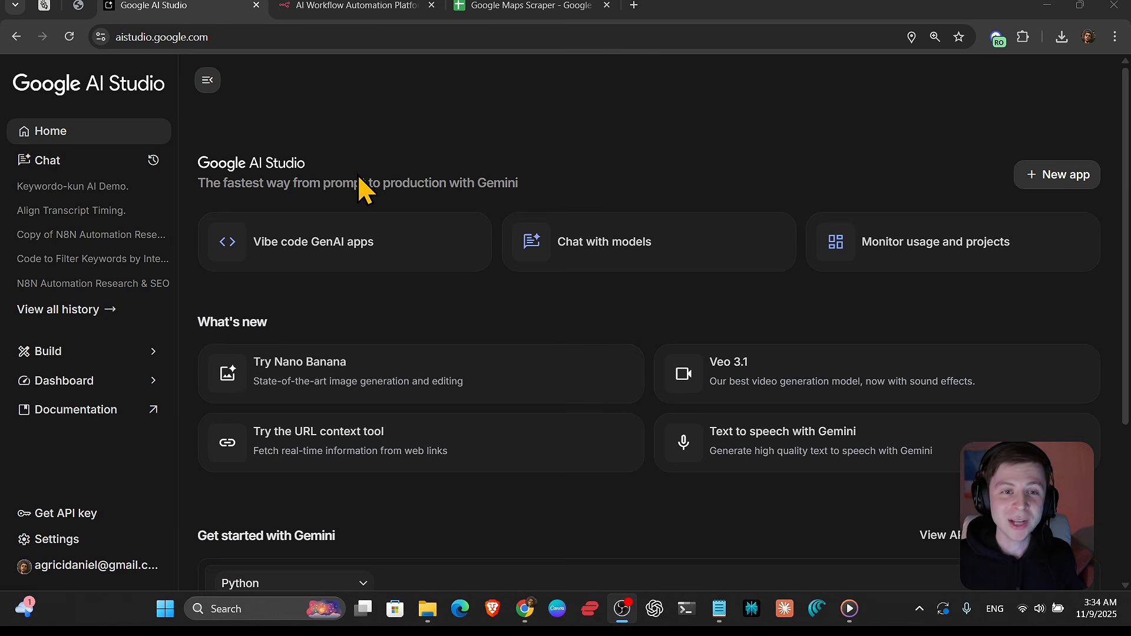
click(355, 5)
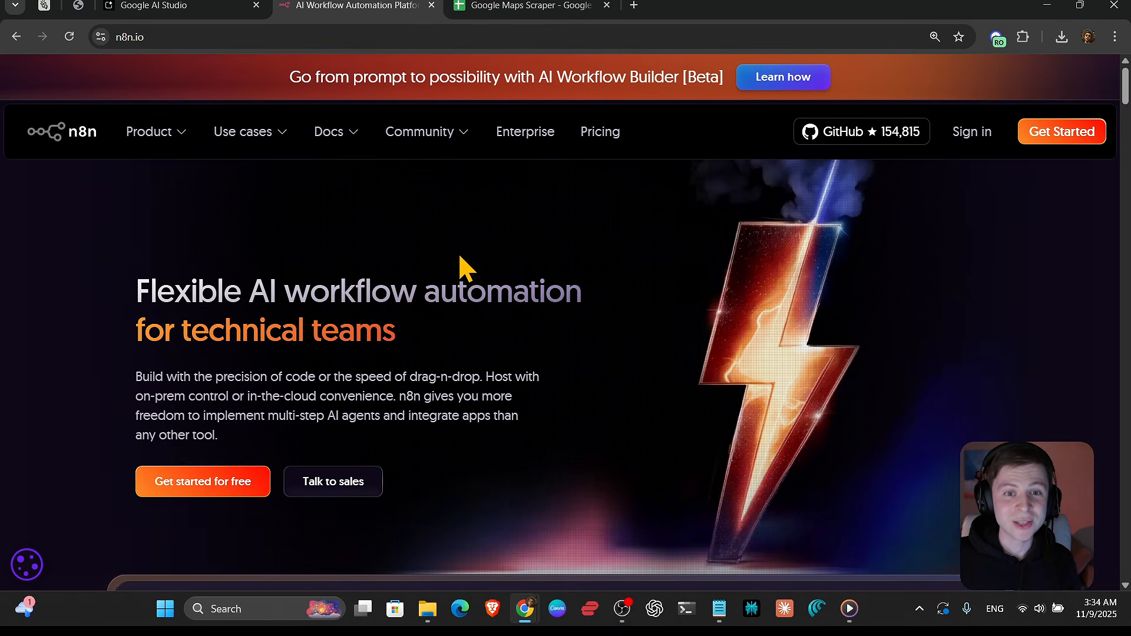
click(512, 6)
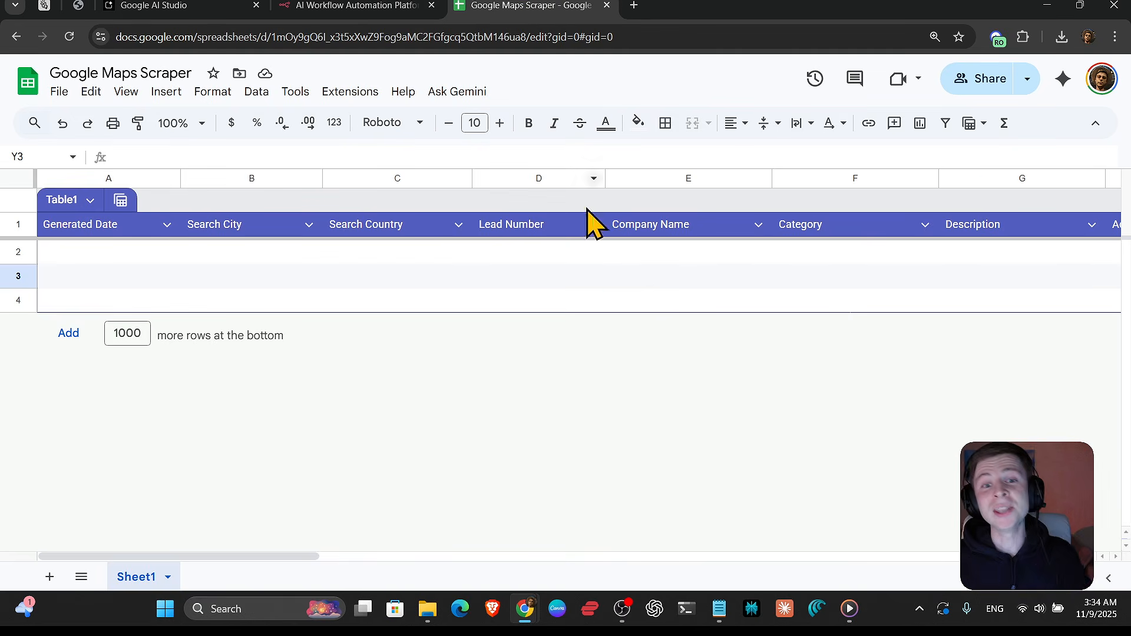
click(599, 280)
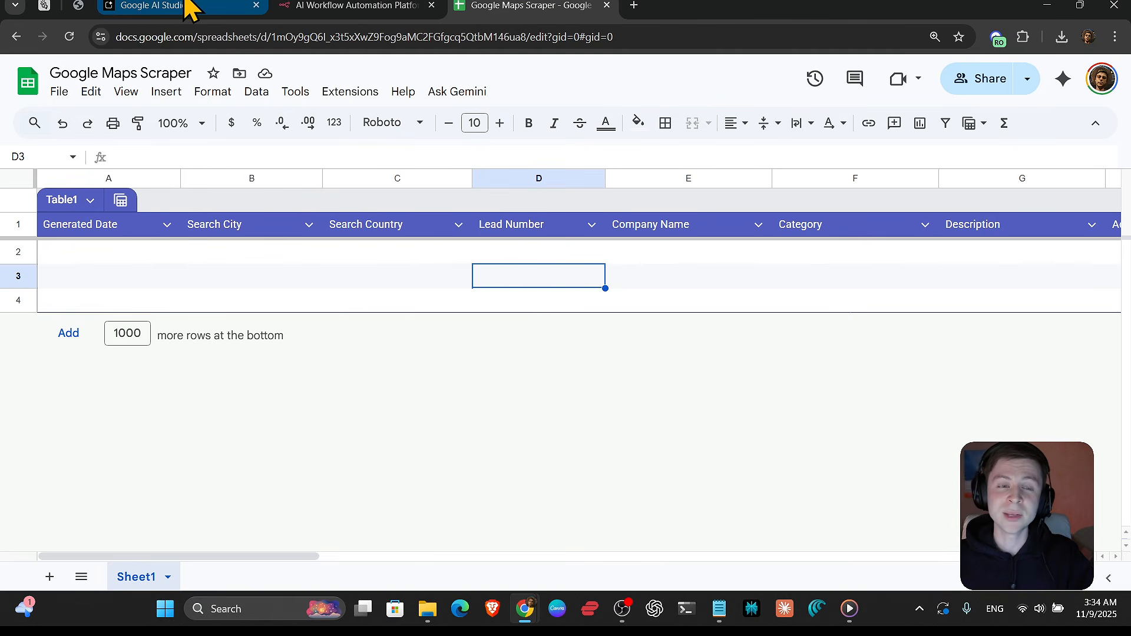
mouse_move(187, 4)
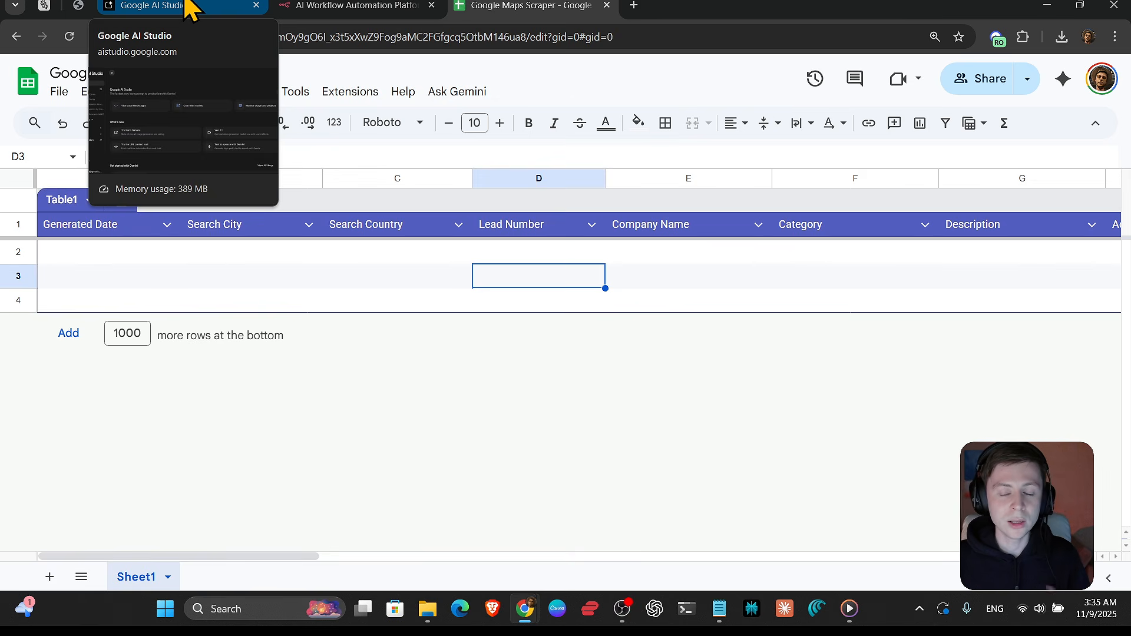
click(422, 258)
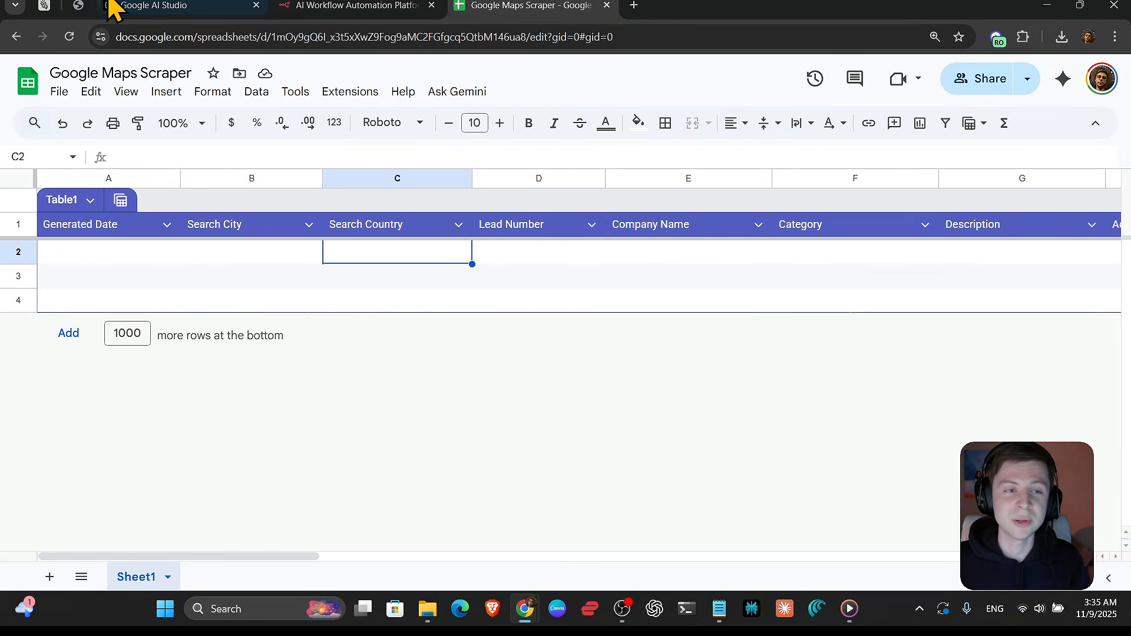
- Switch to Google AI Studio and open the Build page to begin a new app idea
click(157, 9)
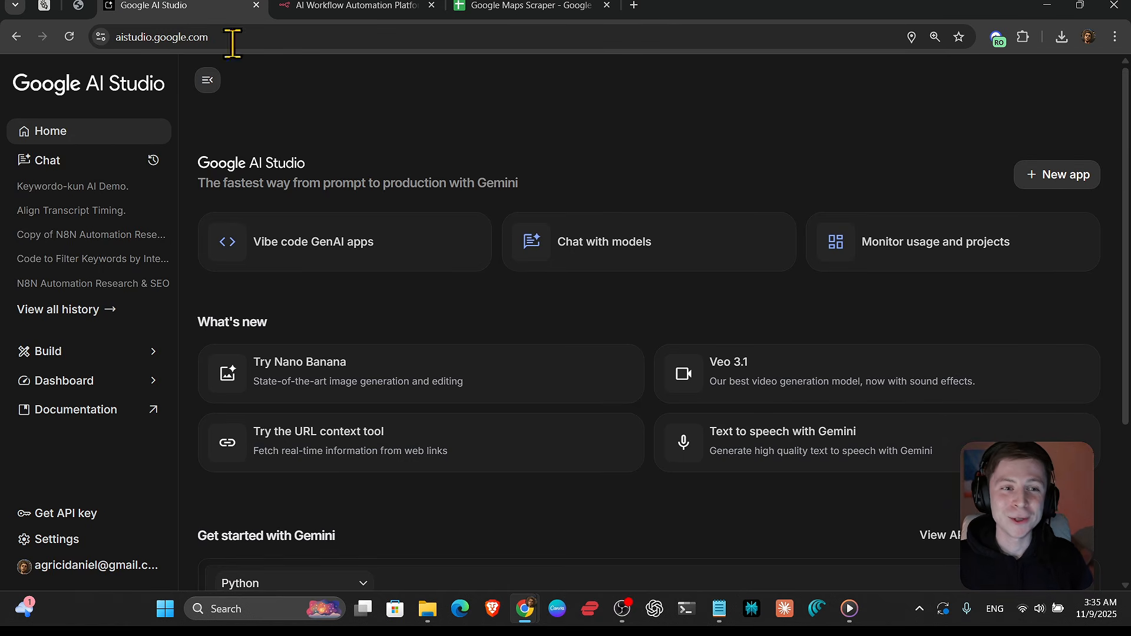
click(136, 45)
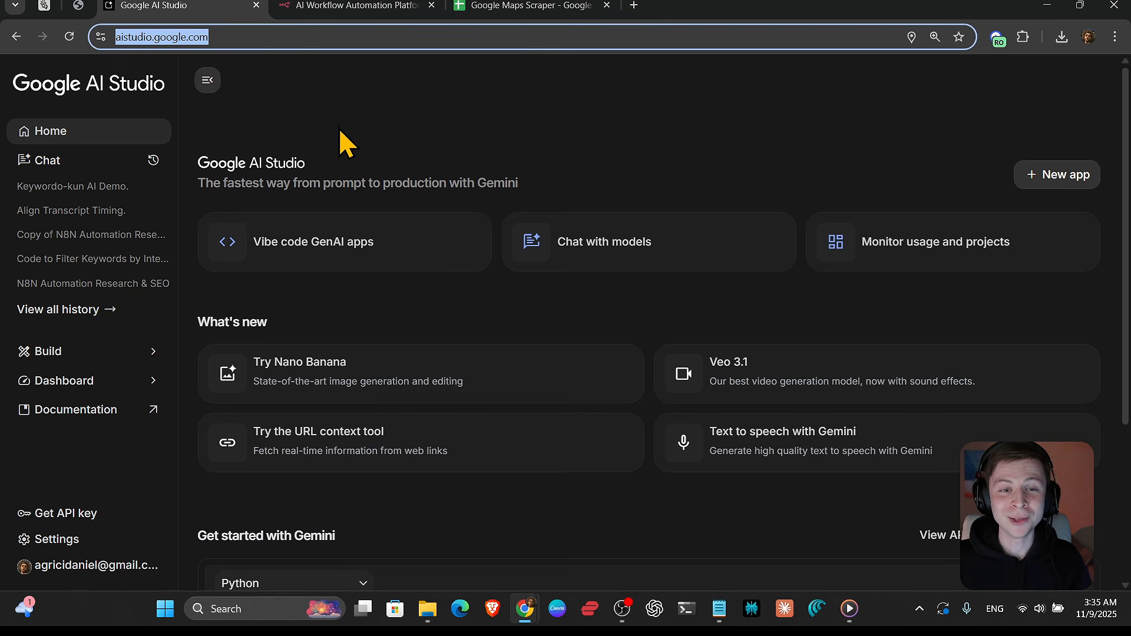
click(348, 150)
click(102, 352)
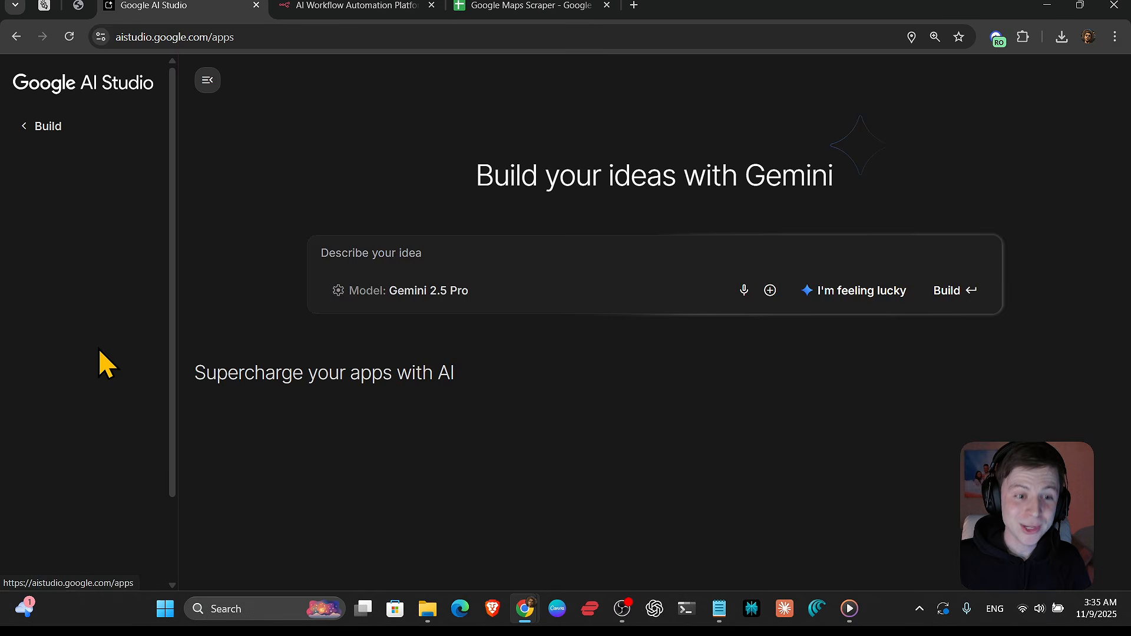
click(374, 249)
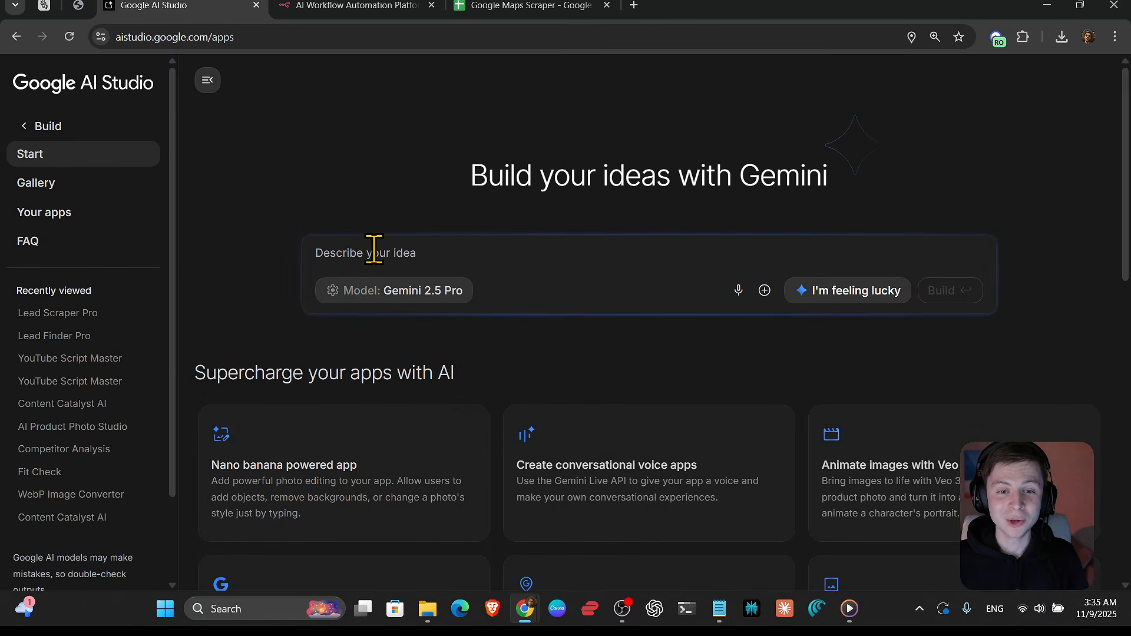
- Add the Use Google Search data and Use Google Maps data capabilities to the new app
scroll(324, 417, down, 5)
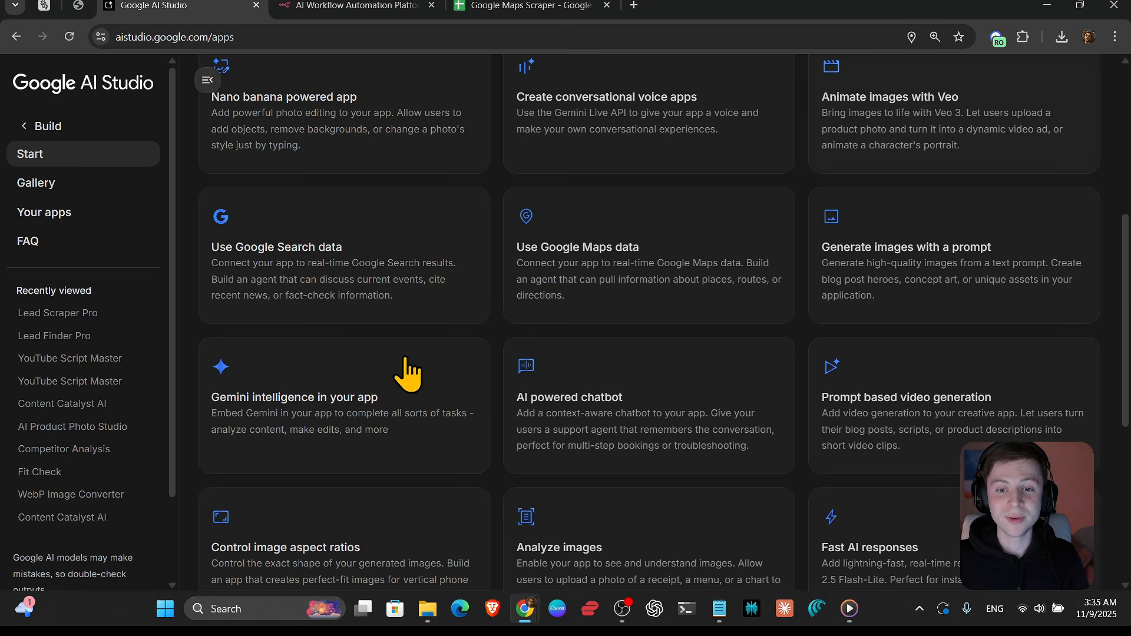
scroll(353, 472, down, 6)
scroll(487, 472, up, 8)
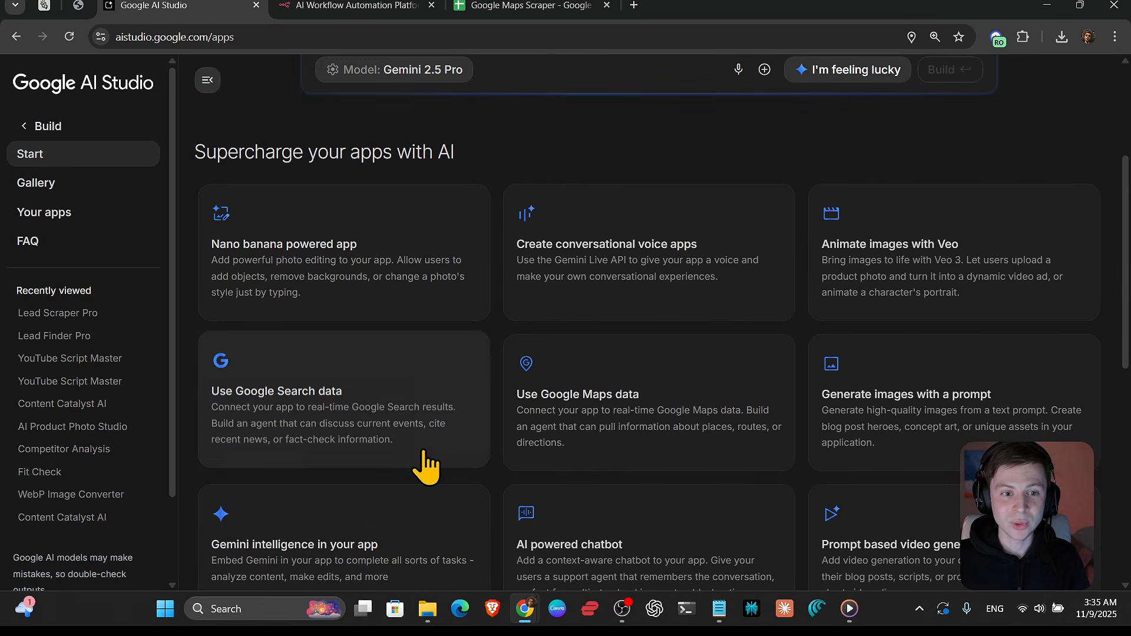
scroll(429, 447, down, 1)
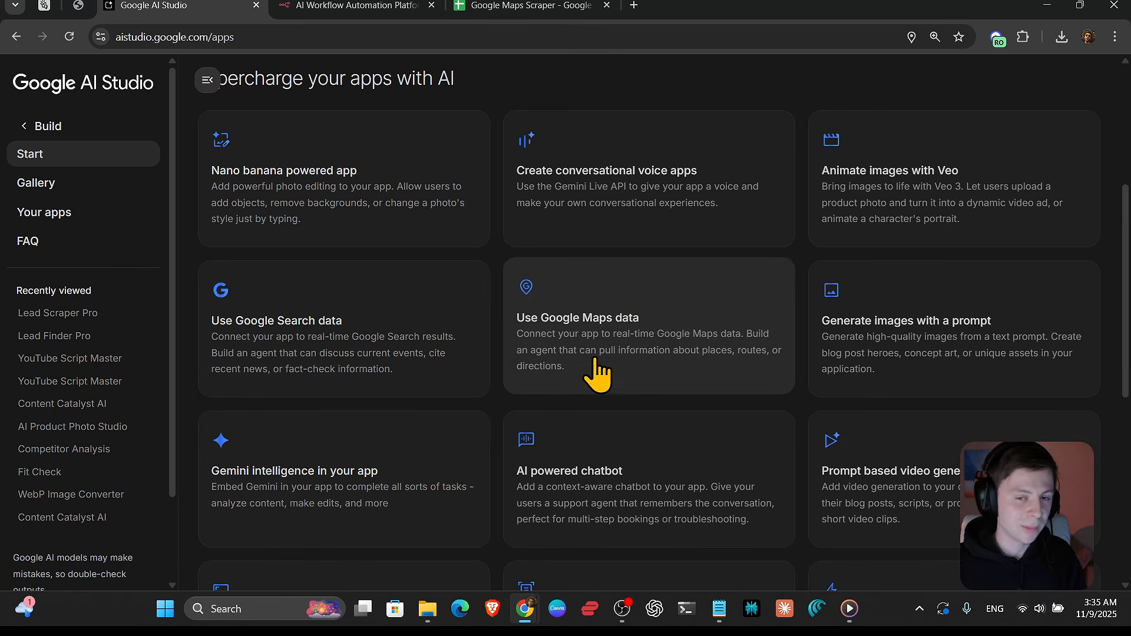
click(373, 336)
click(637, 345)
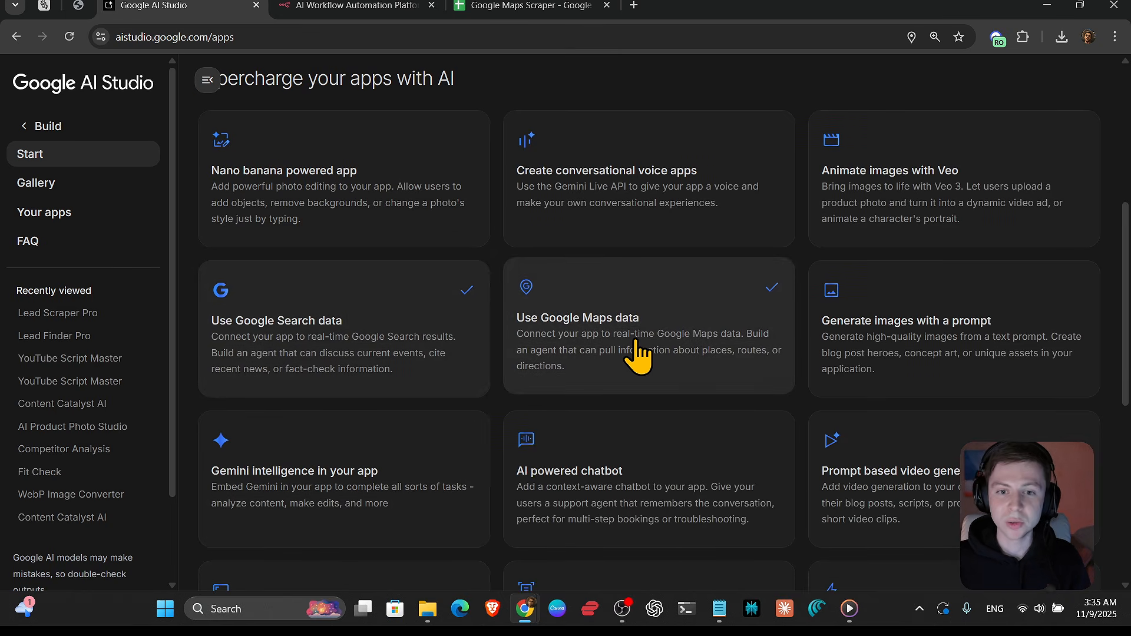
scroll(636, 360, up, 5)
- Describe the idea: "Generate for me an app that will scrape for me leads" and send the data through a web hook after scraping
click(388, 312)
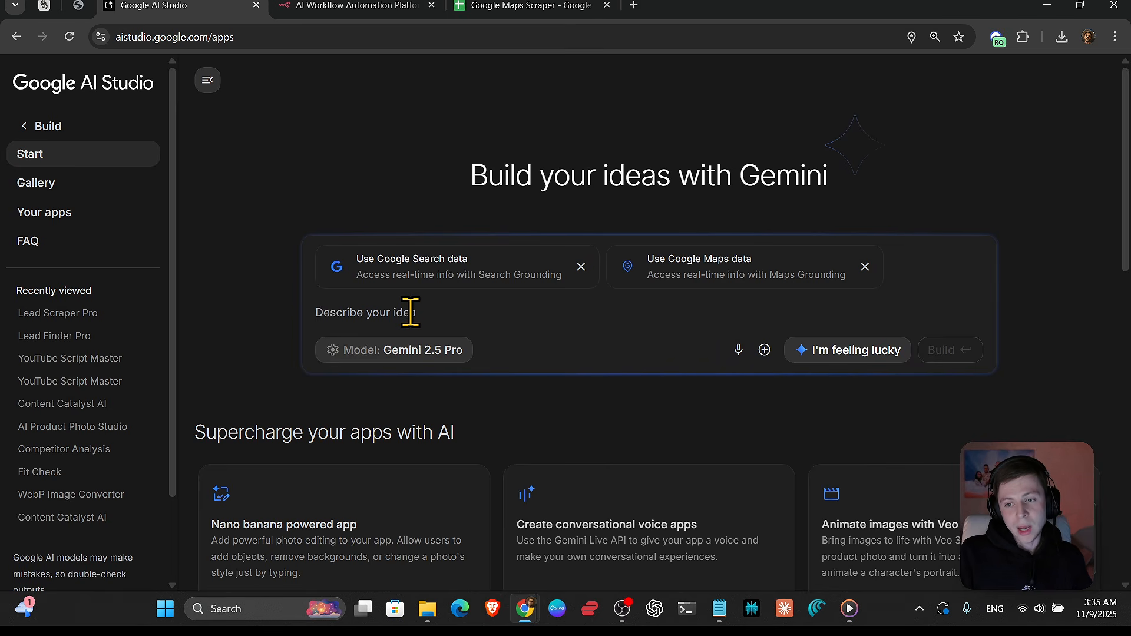
text(Generate.)
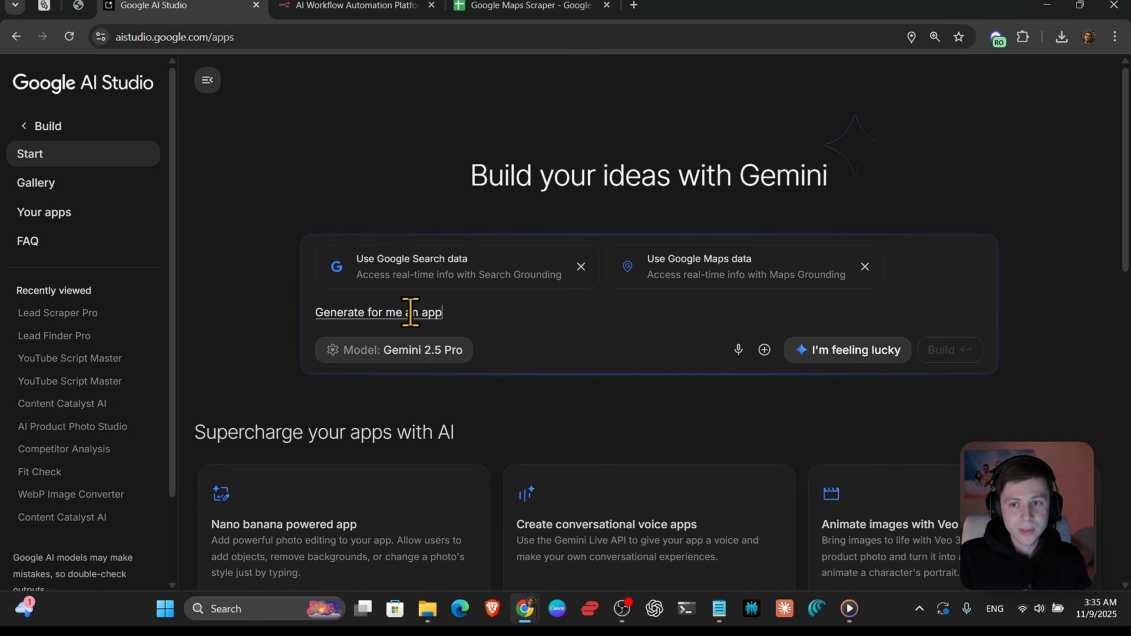
text( scrape for me)
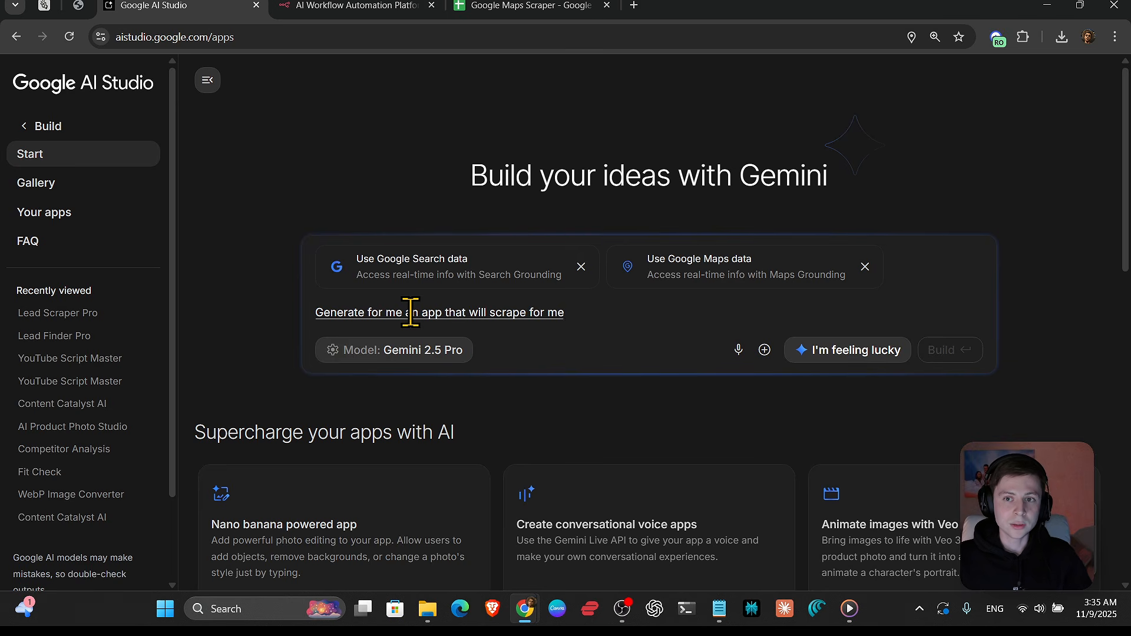
text( leads)
key(BackSpace)
text(after it will scrape the leads it will.)
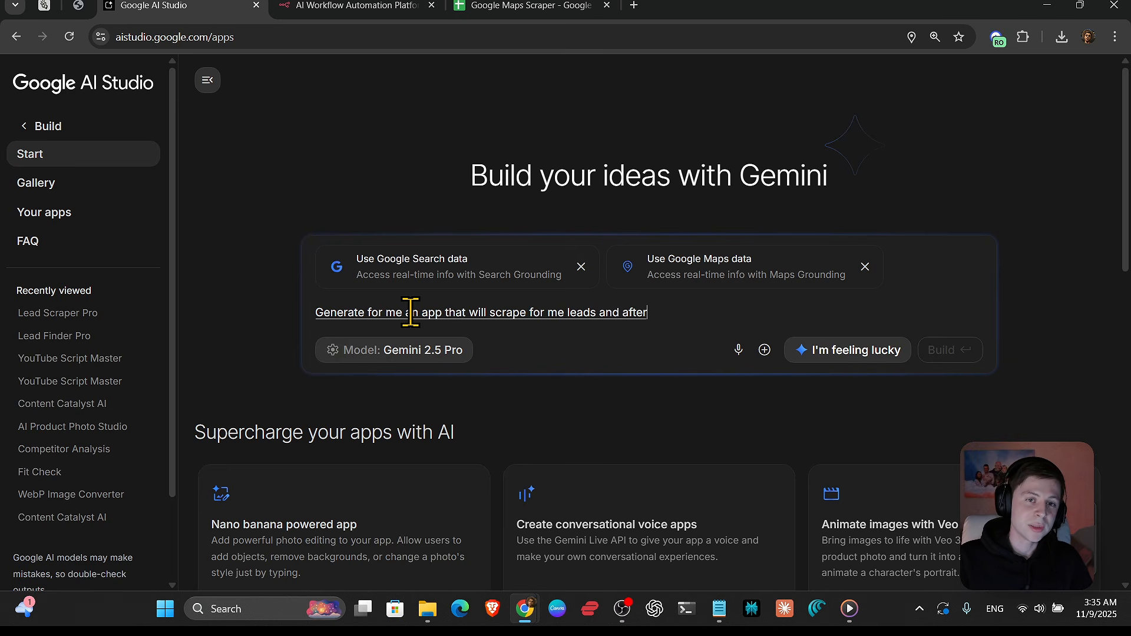
key(BackSpace)
text(send)
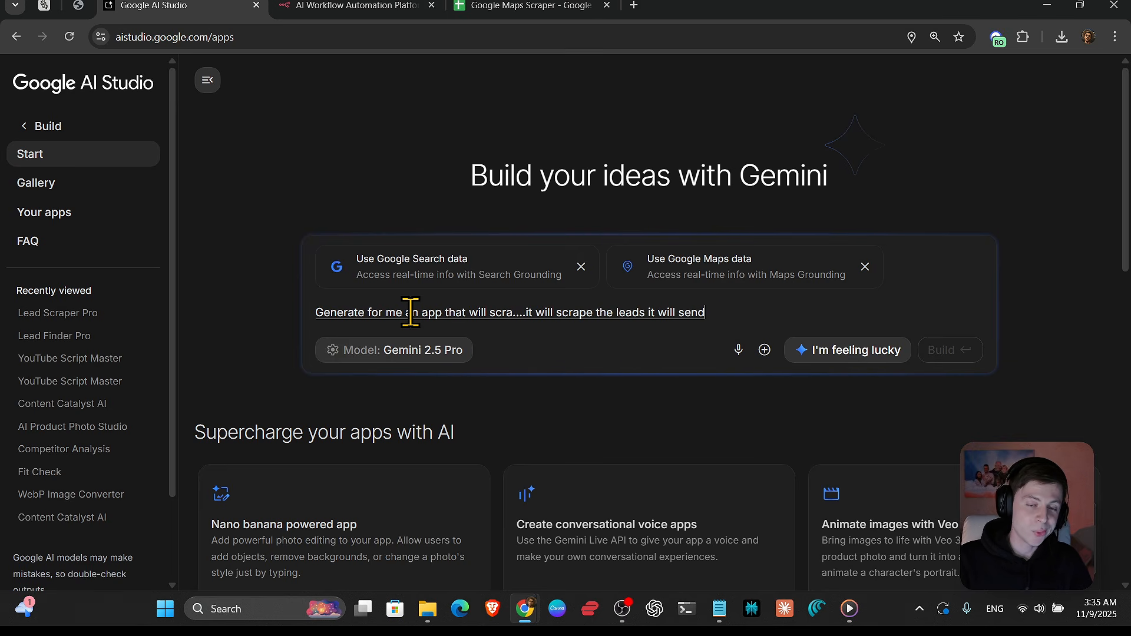
text( the data through a web hook.)
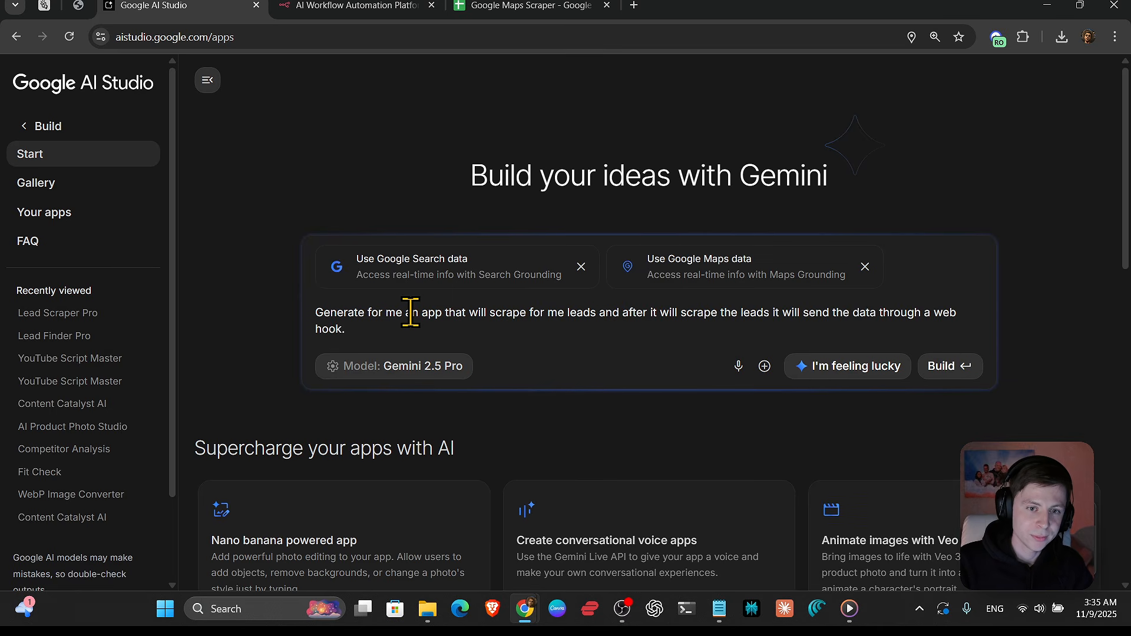
- Extend the prompt with "With these specific columns (I want it structured):" and the header row copied from the Google Maps Scraper sheet
key(BackSpace)
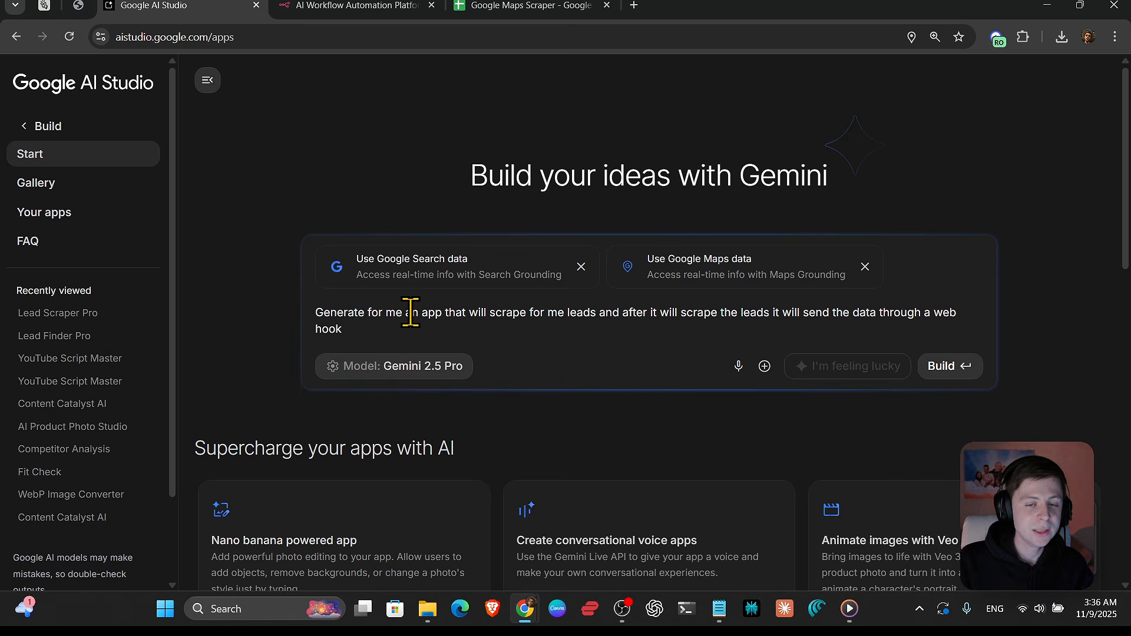
text(With these specific columns.)
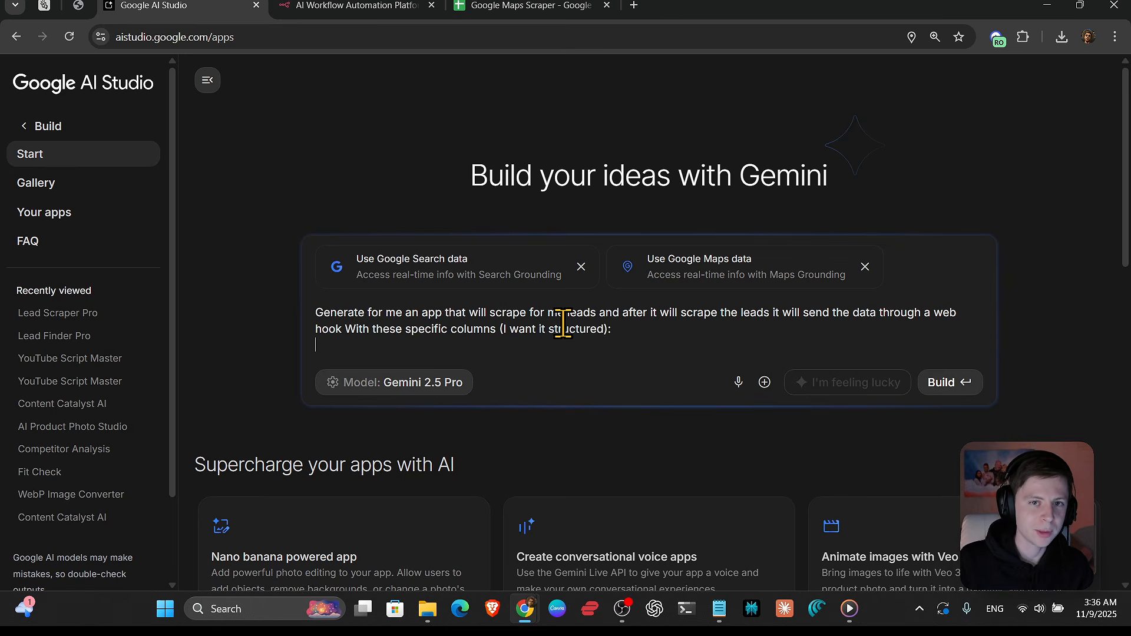
click(527, 6)
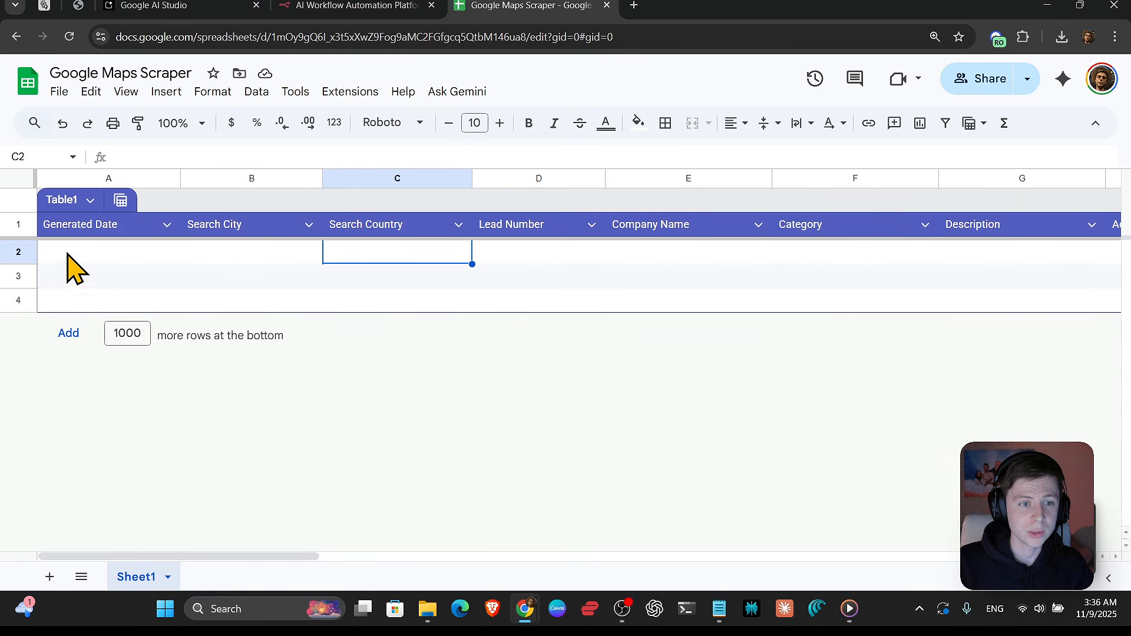
click(14, 226)
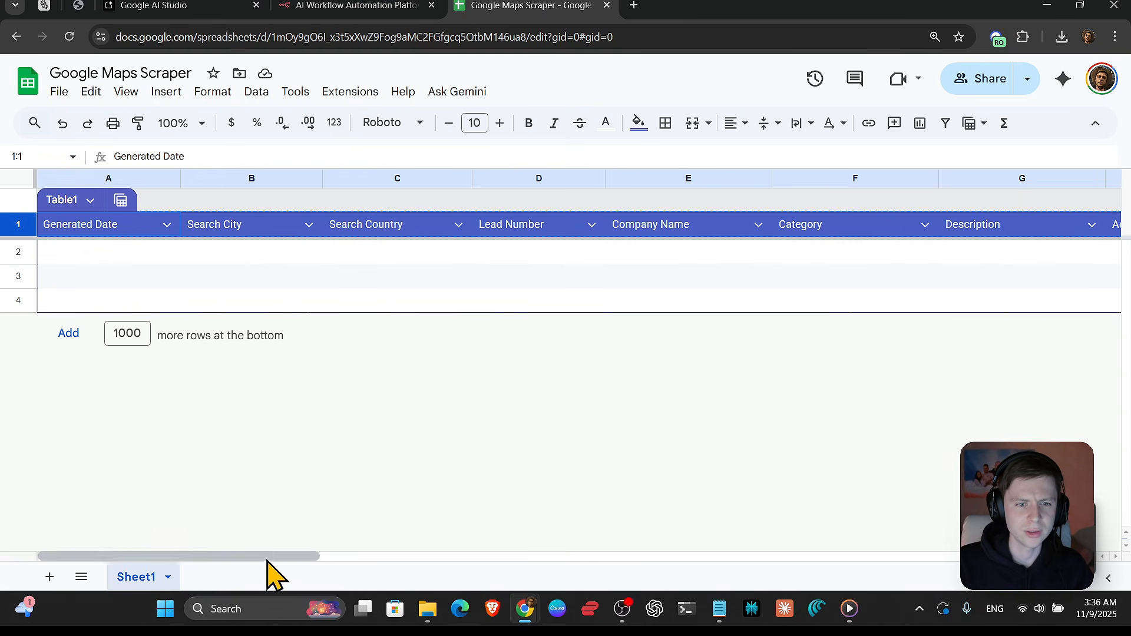
drag(266, 557, 200, 125)
click(356, 7)
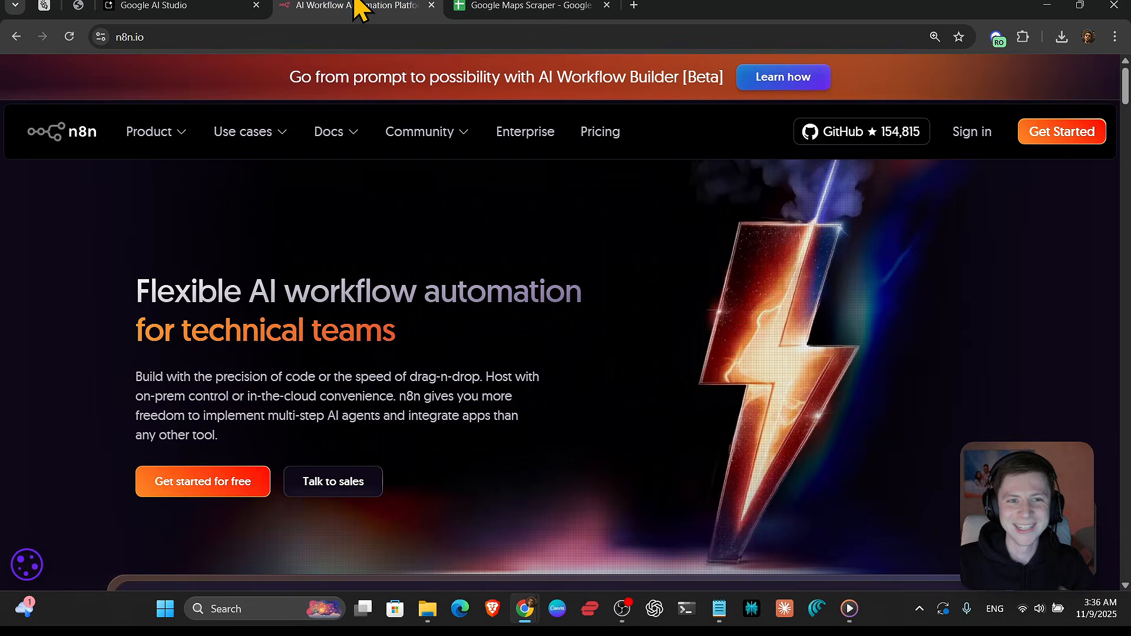
click(189, 7)
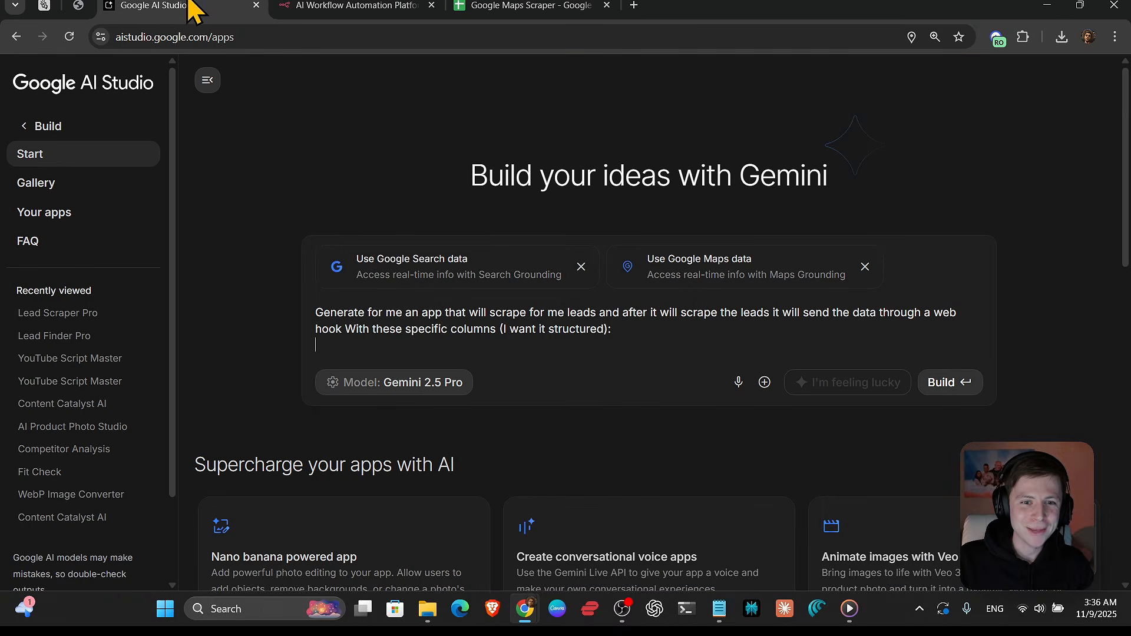
click(631, 329)
text(Generated Date	Search City	Search Country	Lead Number	Company Name	Category	Description	Address	City	Country	Coordinates	Phone	Email	Website	LinkedIn	Facebook	Instagram	Rating	Review Count	Business Hours	Quality Score	Quality Reasoning	Status	Contacted	Notes)
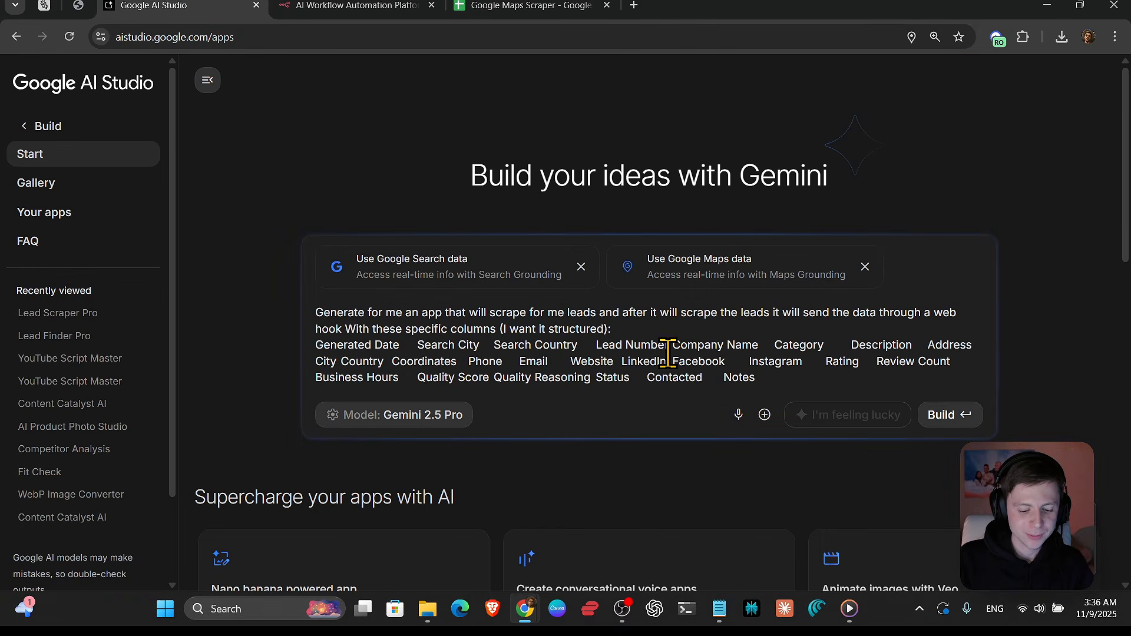
- Add a "---" separator and the line "I want the data to be sent as post to this webhook:" to the prompt
key(Return)
text(---)
key(Return)
key(Return)
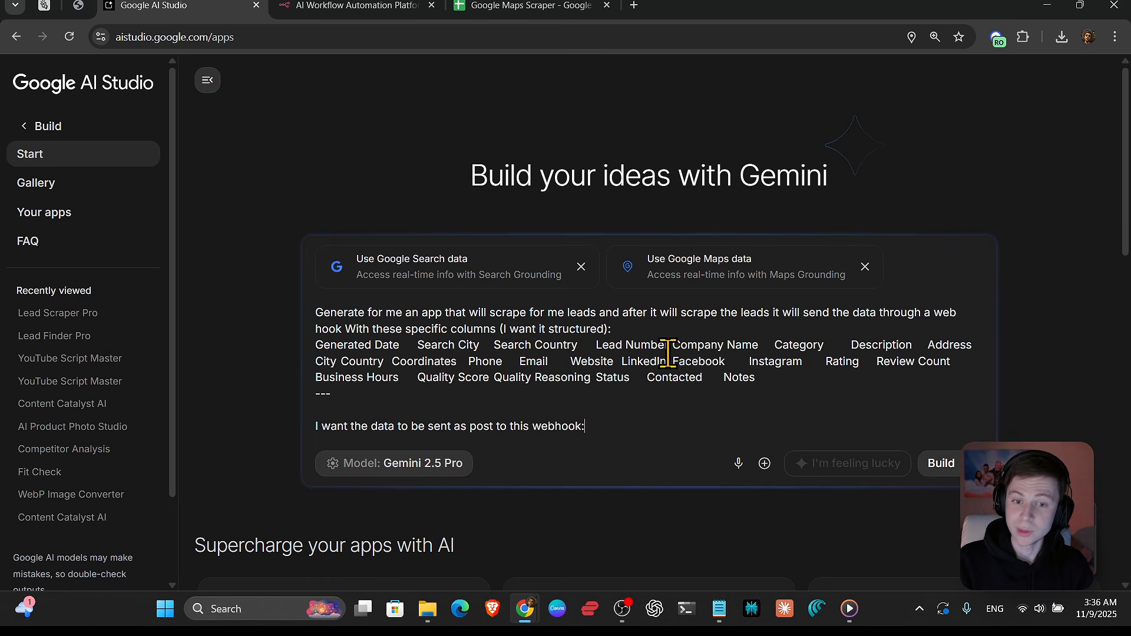
key(Return)
- Switch to n8n, open the cloud instance and create a new workflow in the Laboratory project
click(398, 7)
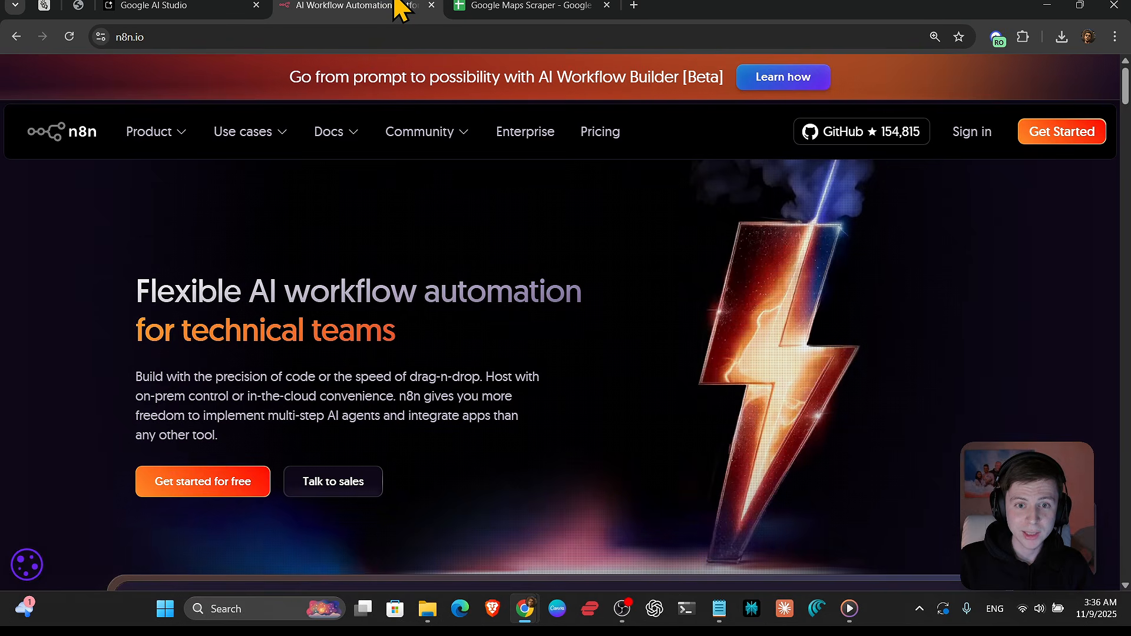
click(1022, 136)
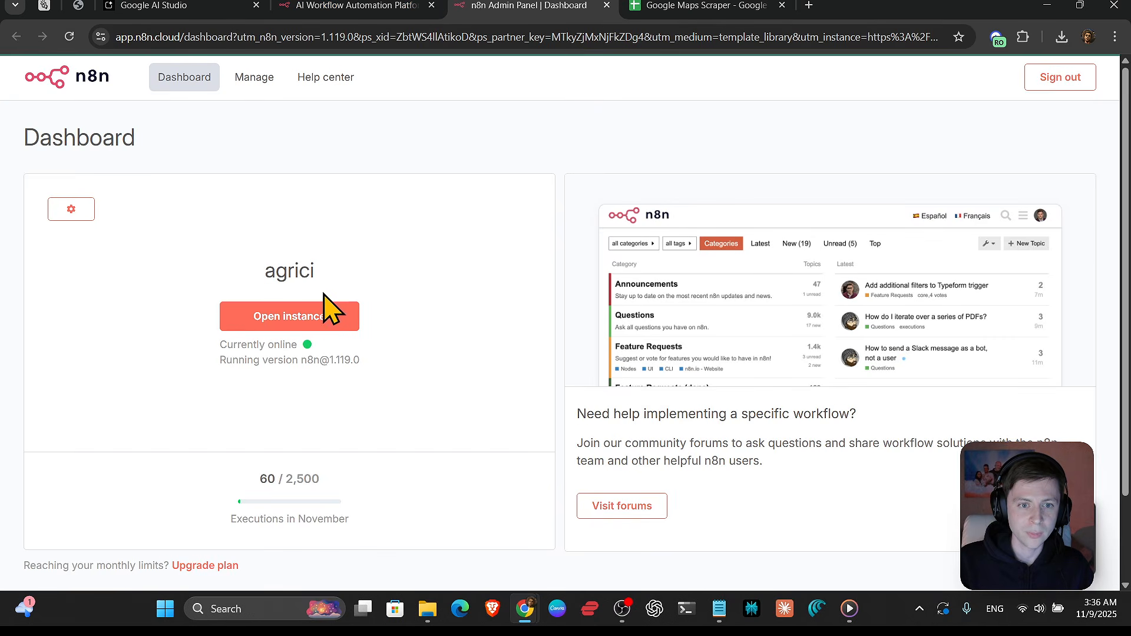
click(314, 315)
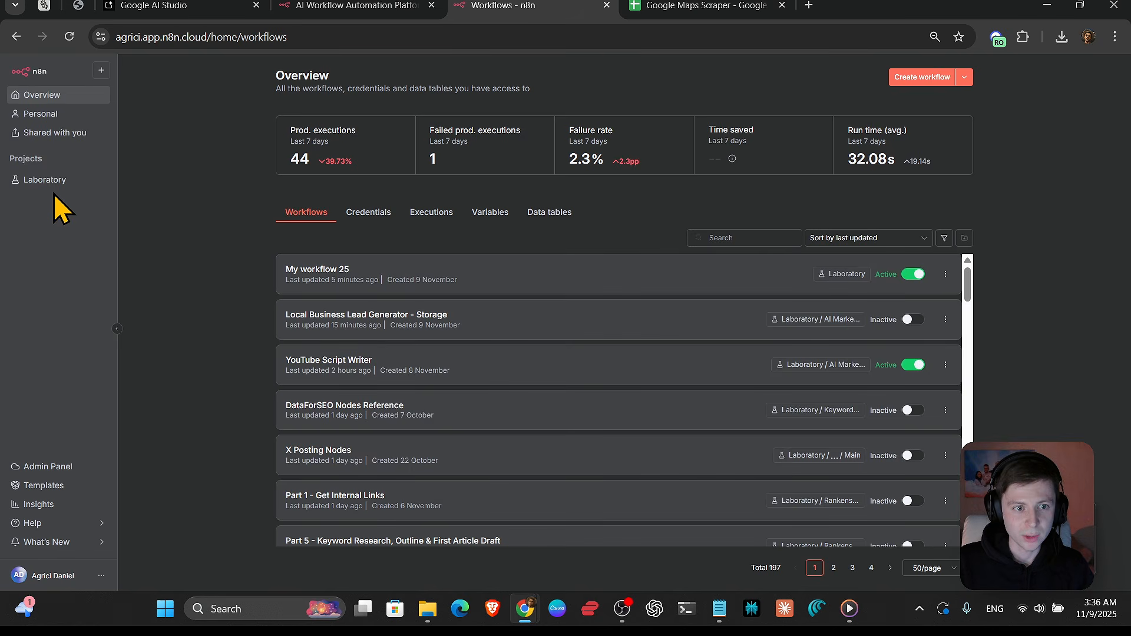
click(49, 181)
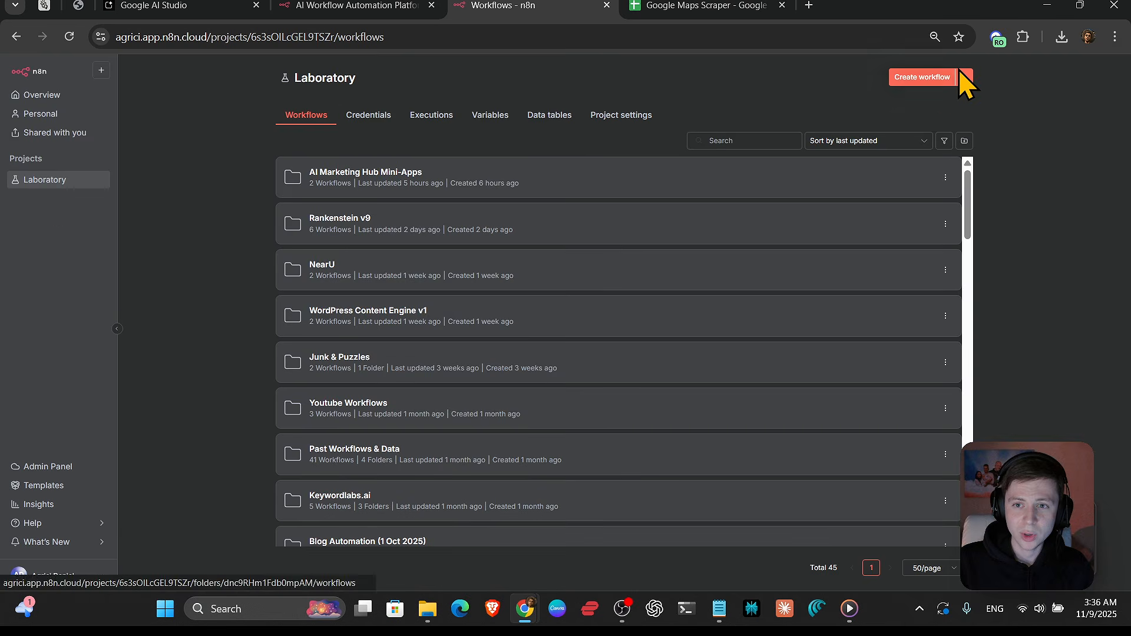
click(920, 77)
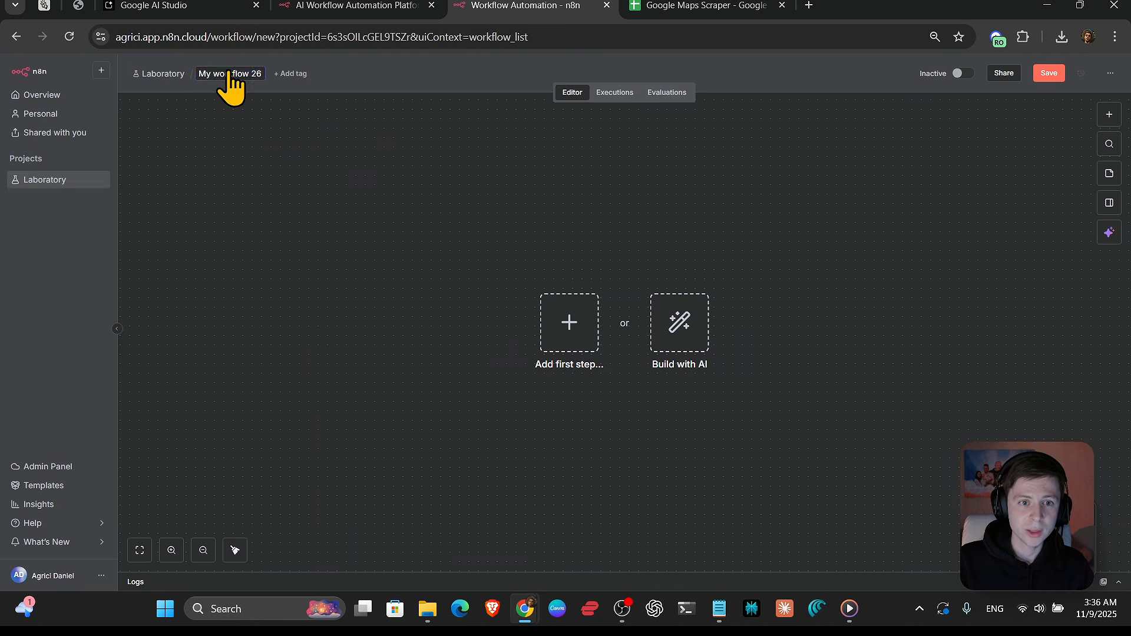
- Rename the new workflow as Google Maps Scraper
click(230, 75)
text(Google Maps)
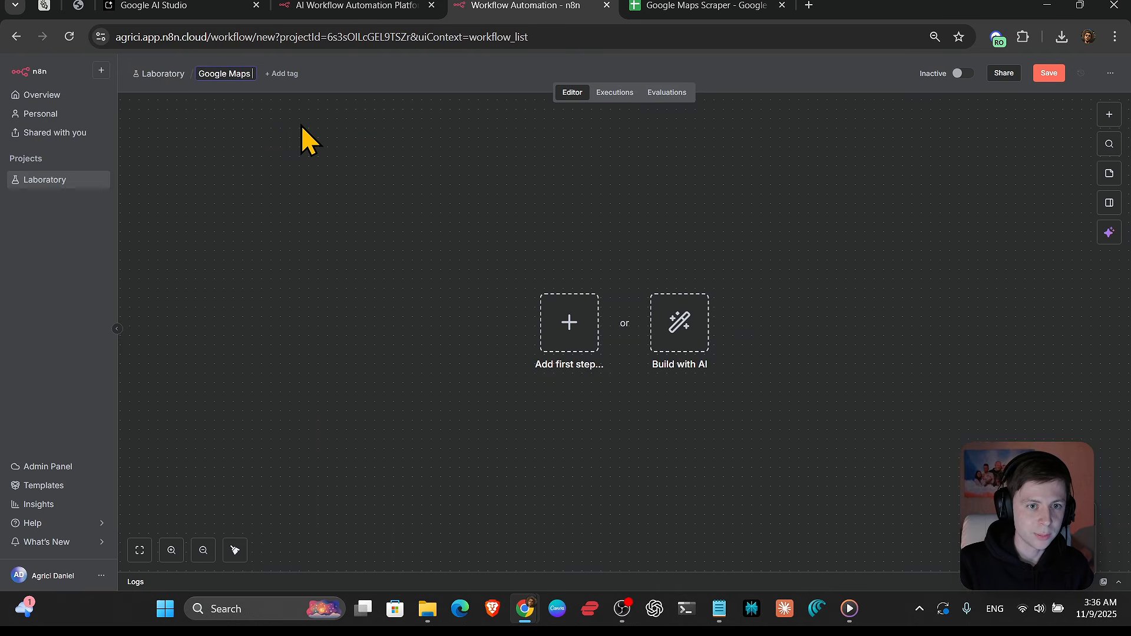
text( Scraper)
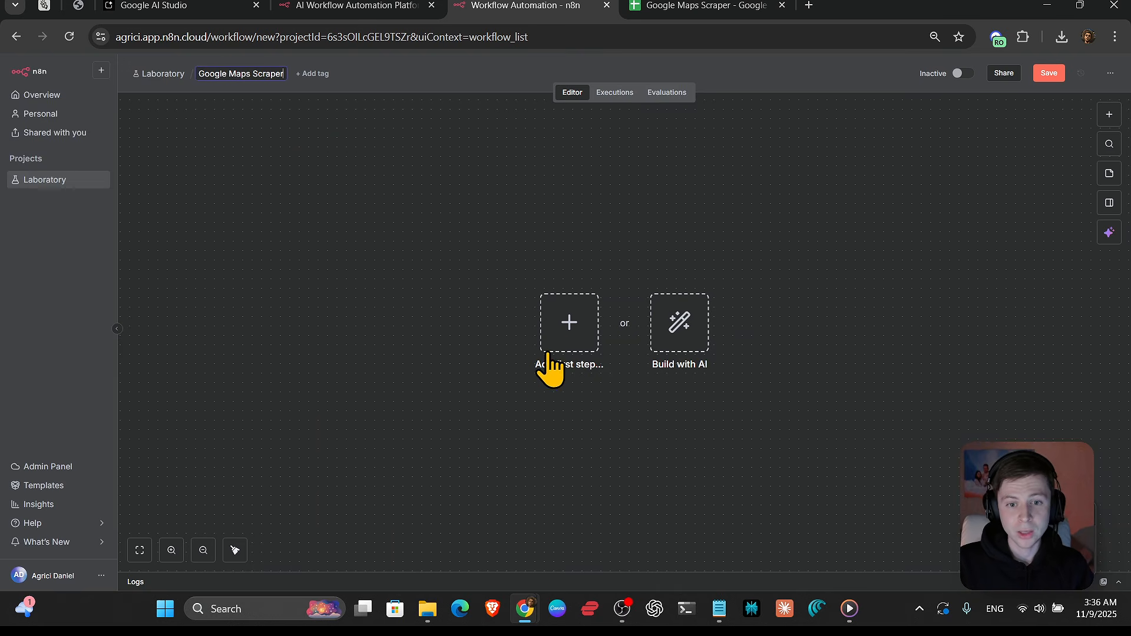
- Add a Webhook trigger as the workflow's first step and set its HTTP method to POST
click(563, 327)
text(web)
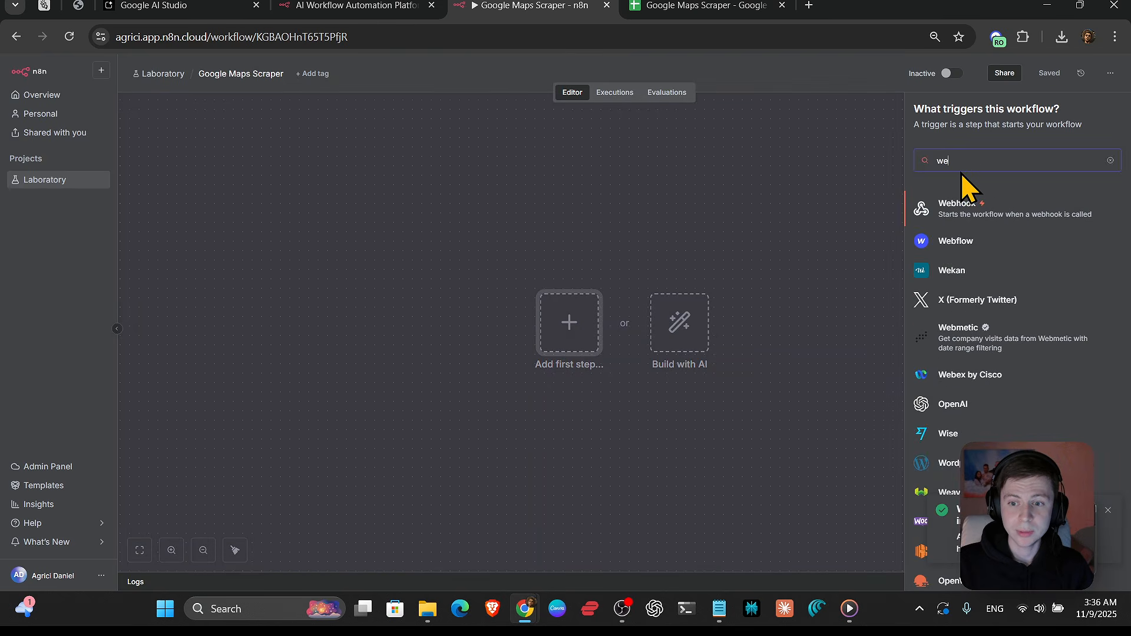
click(972, 209)
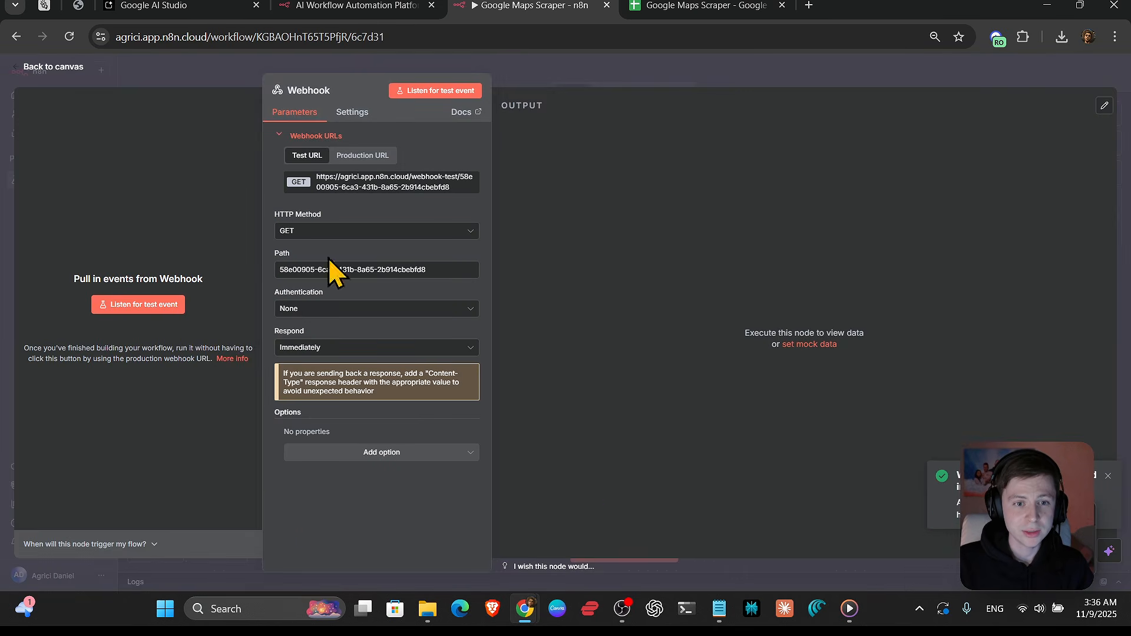
click(318, 230)
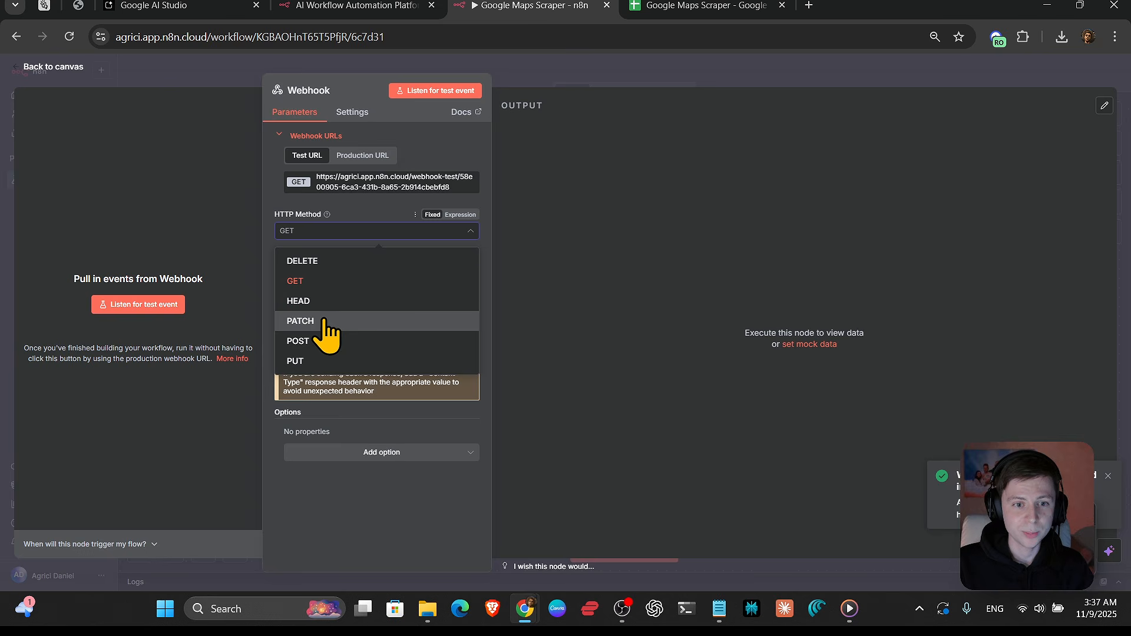
click(318, 342)
- Replace the webhook's generated path with leads-scraper-maps
triple_click(325, 268)
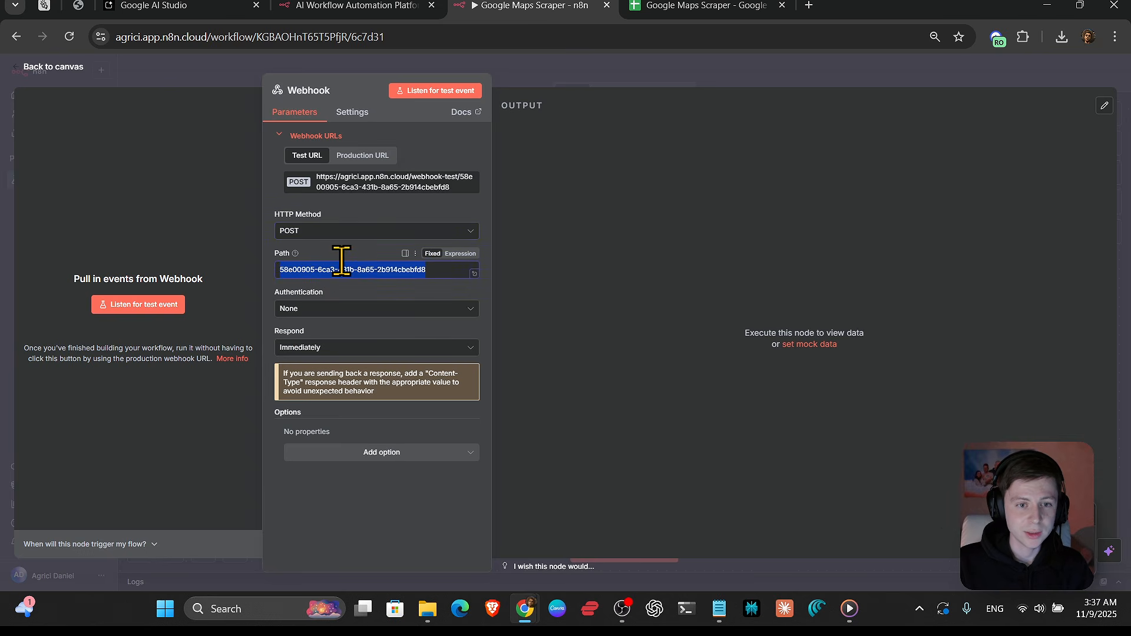
text(lead-)
key(BackSpace)
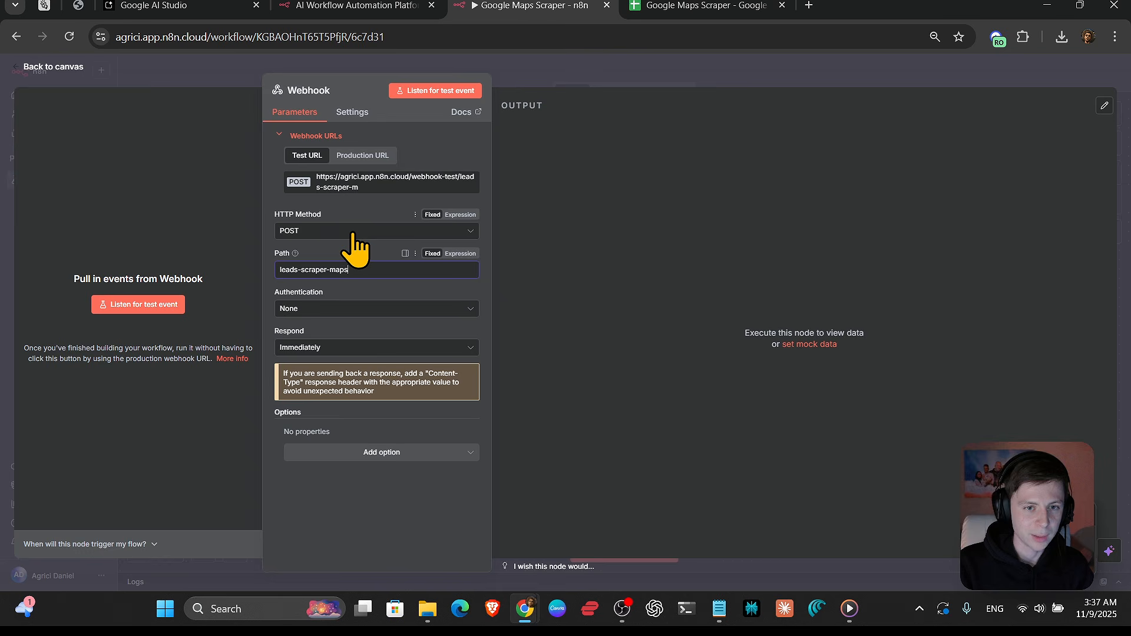
- Copy the webhook's production URL and paste it below the webhook line of the prompt in Google AI Studio
click(370, 154)
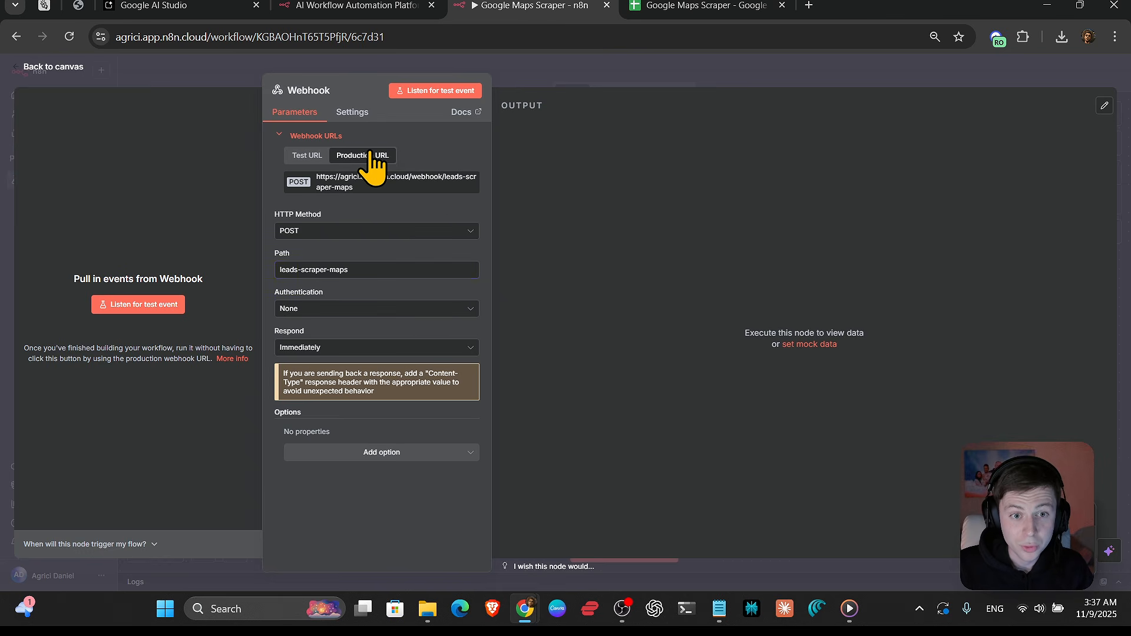
click(423, 188)
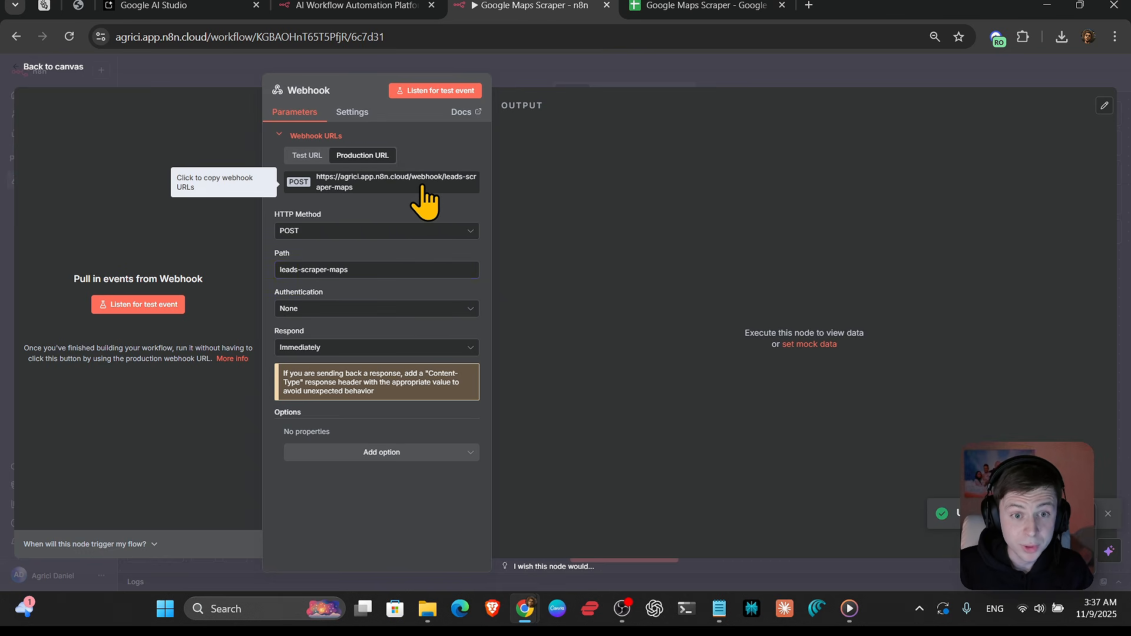
click(149, 10)
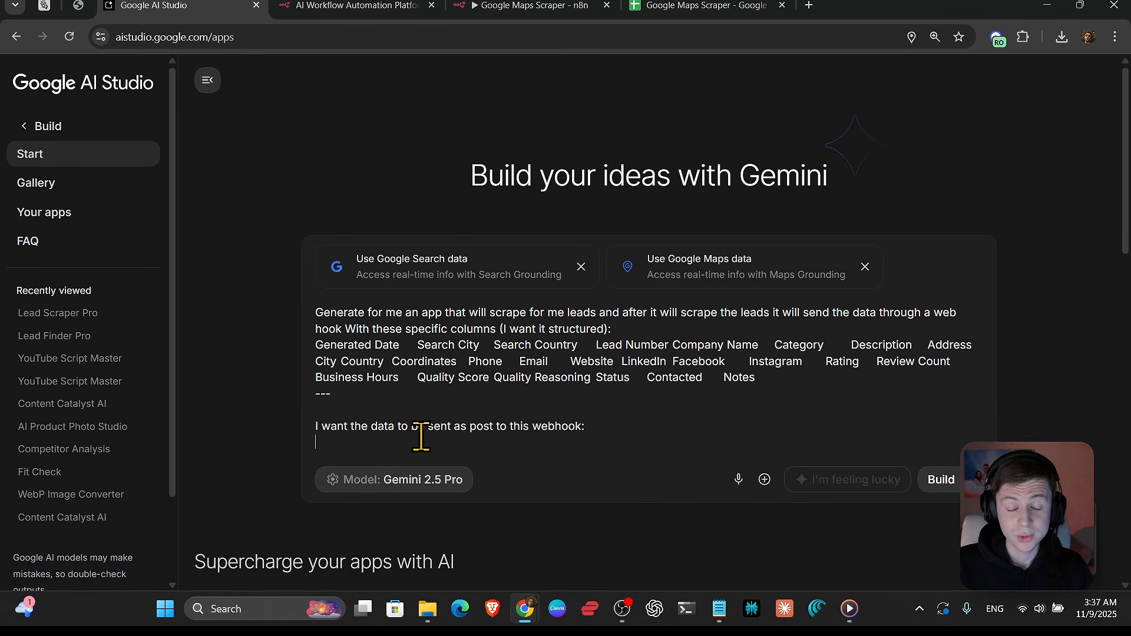
click(672, 442)
key(ctrl+v)
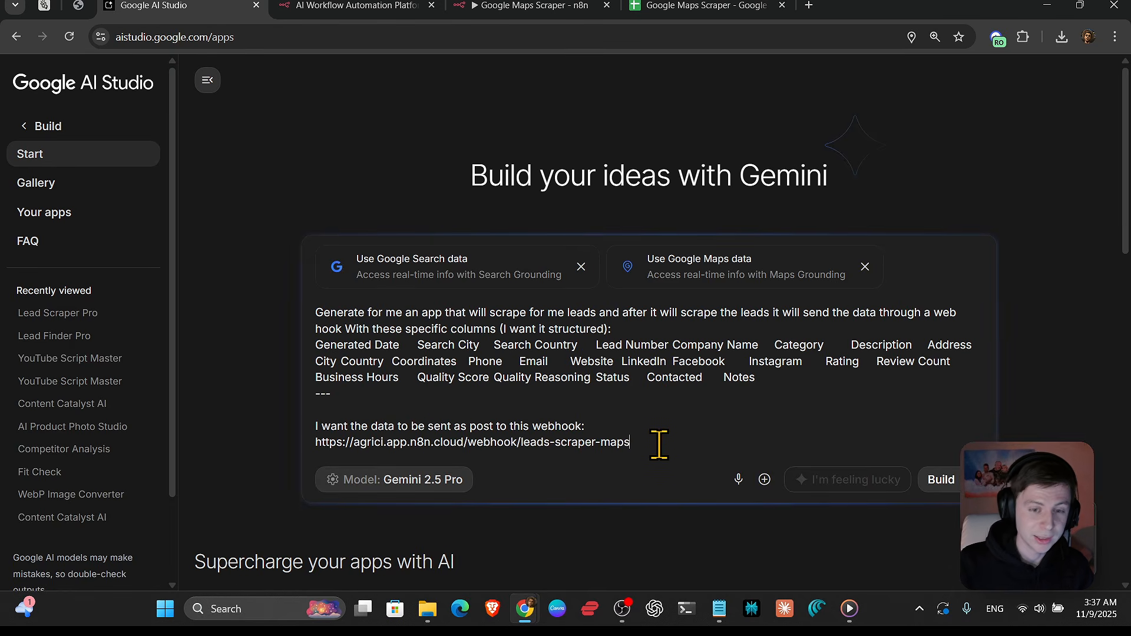
- Add a "---" separator and "As input, I want to have the search query, city and country." to the prompt and build the app
key(Return)
text(---)
key(Return)
key(Return)
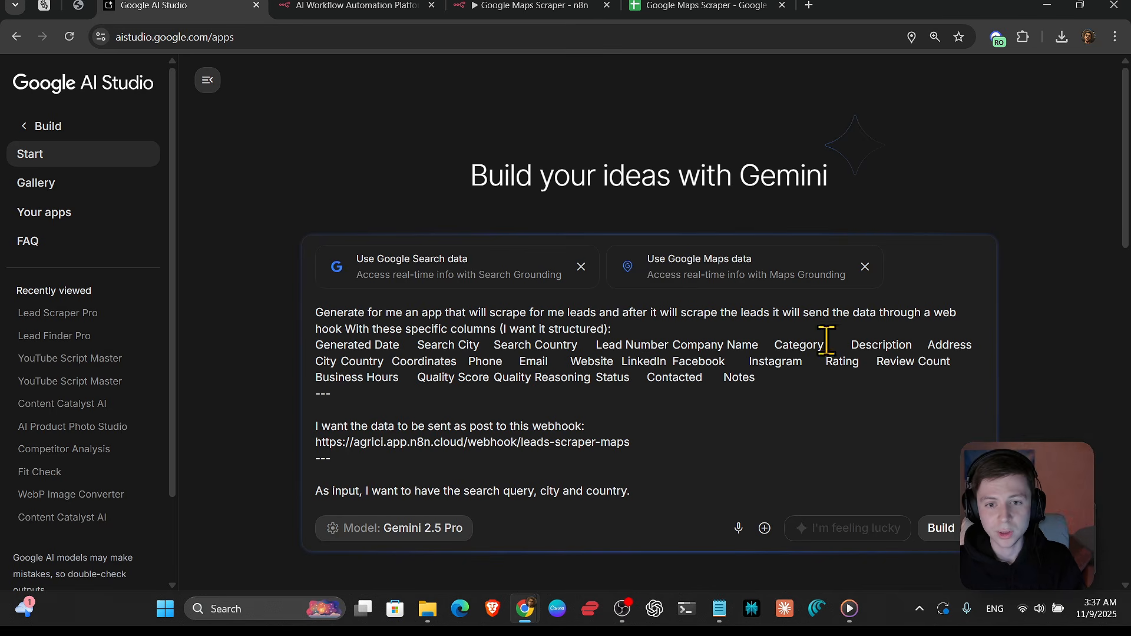
click(942, 528)
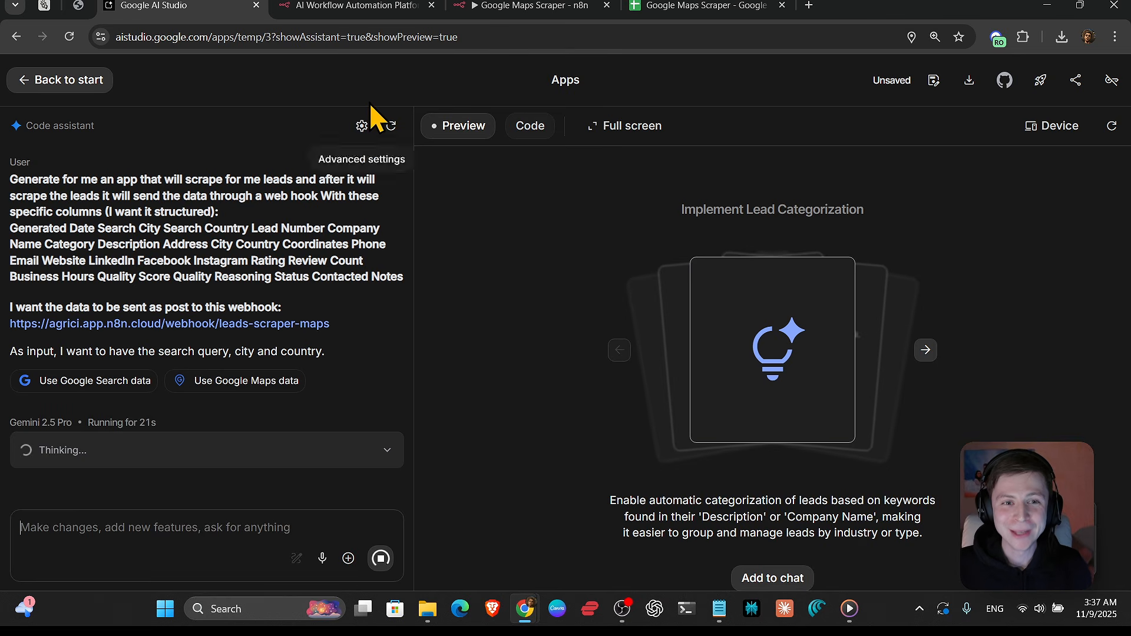
- Switch to n8n, save the workflow with its Webhook trigger, and close the unused AI Workflow Automation browser tab
click(680, 7)
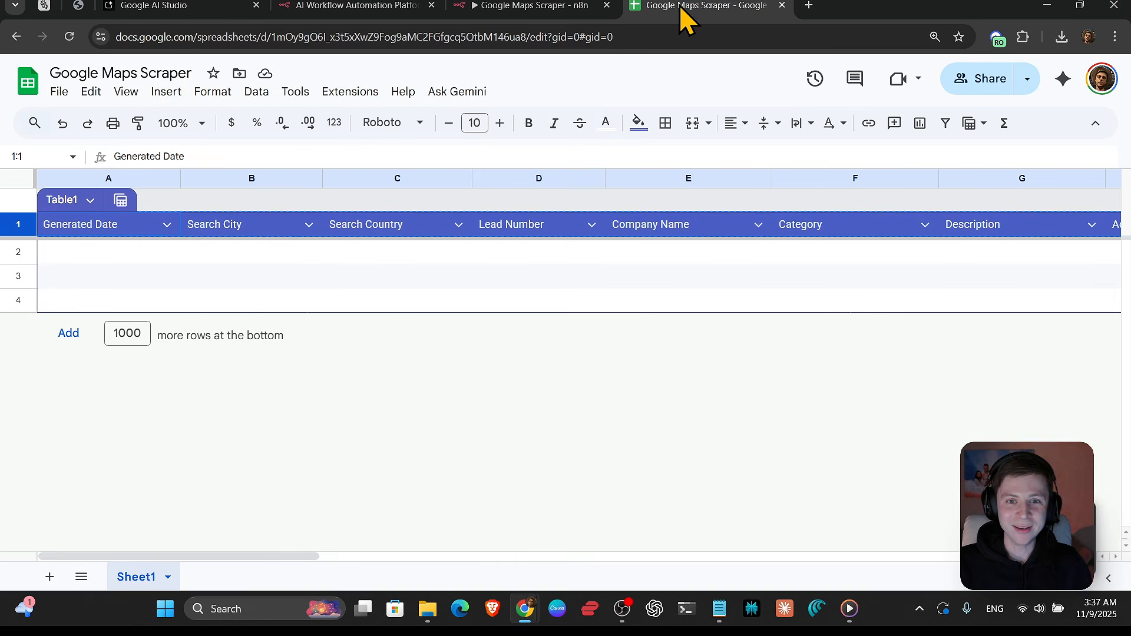
click(179, 6)
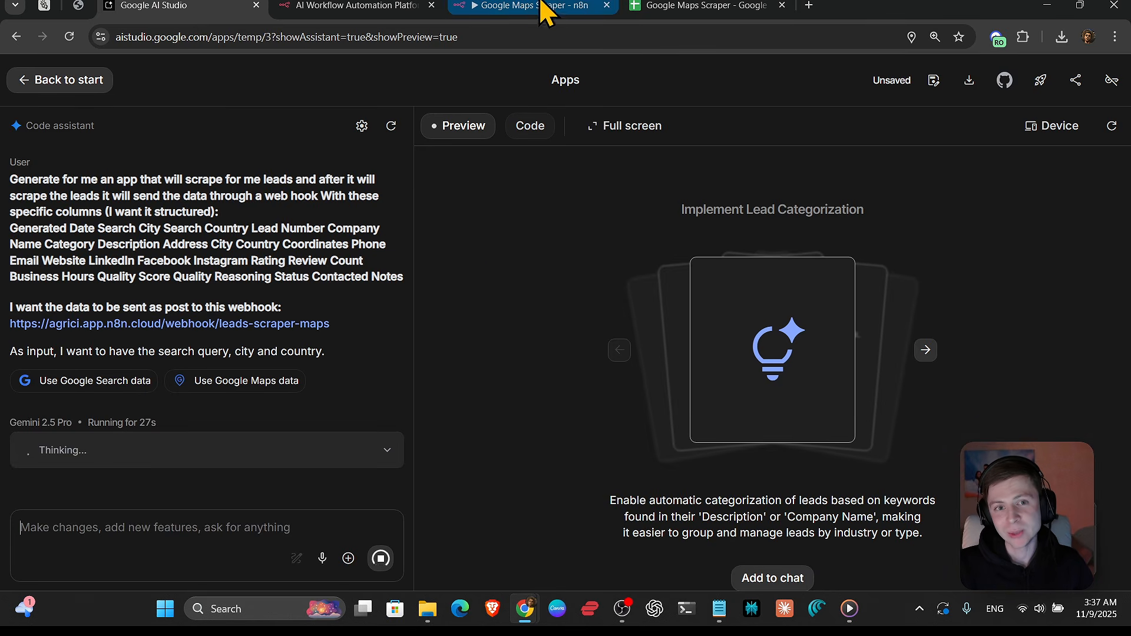
click(471, 6)
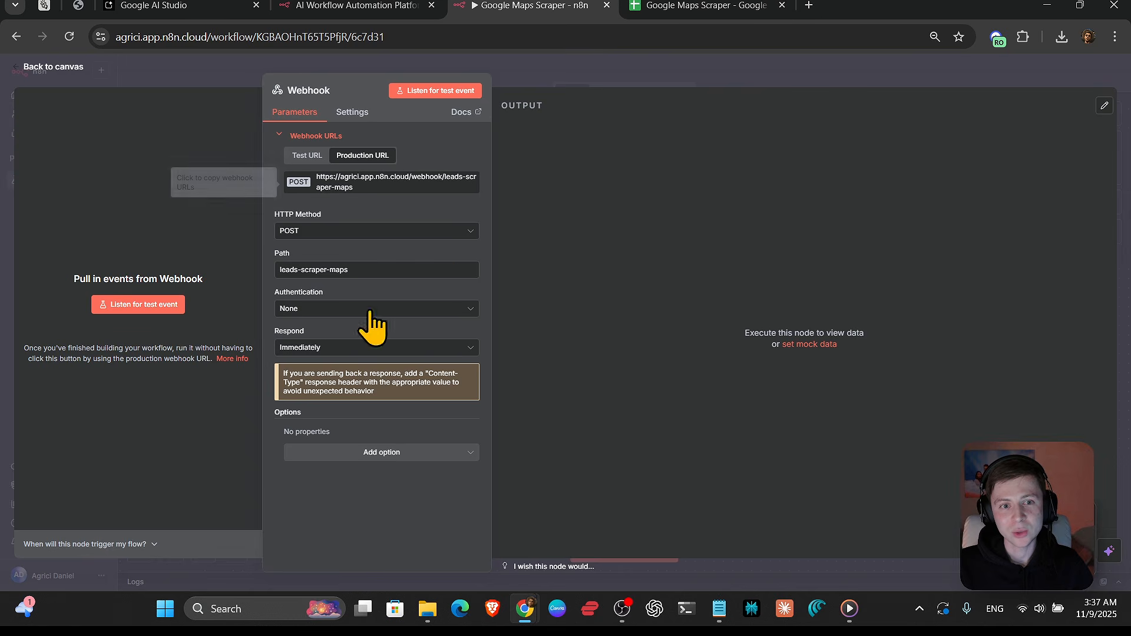
key(Escape)
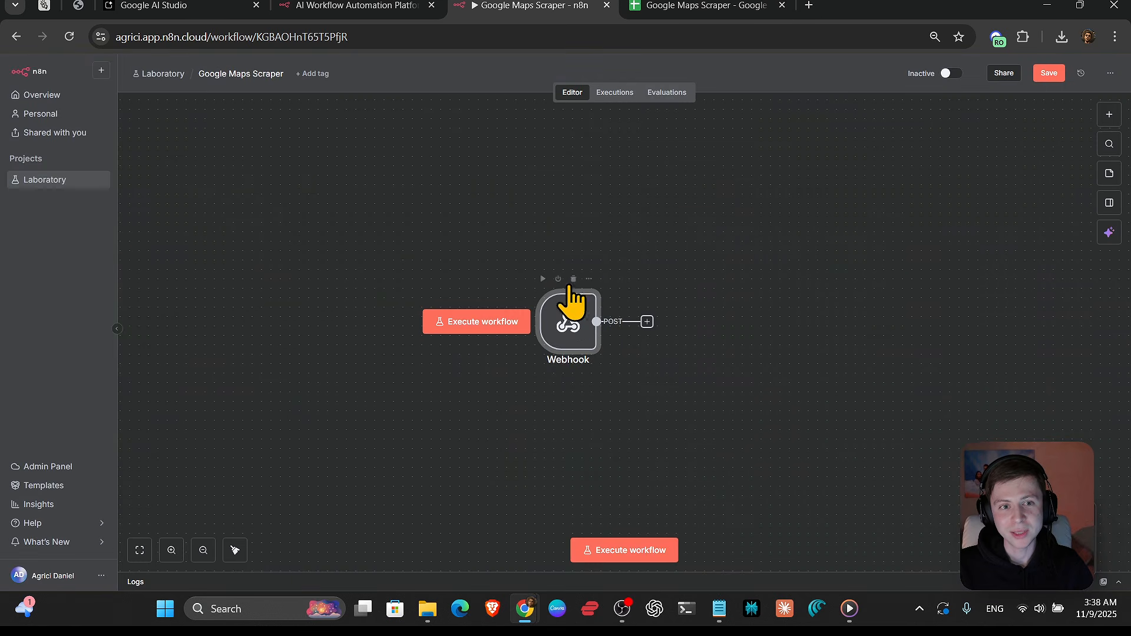
click(1049, 73)
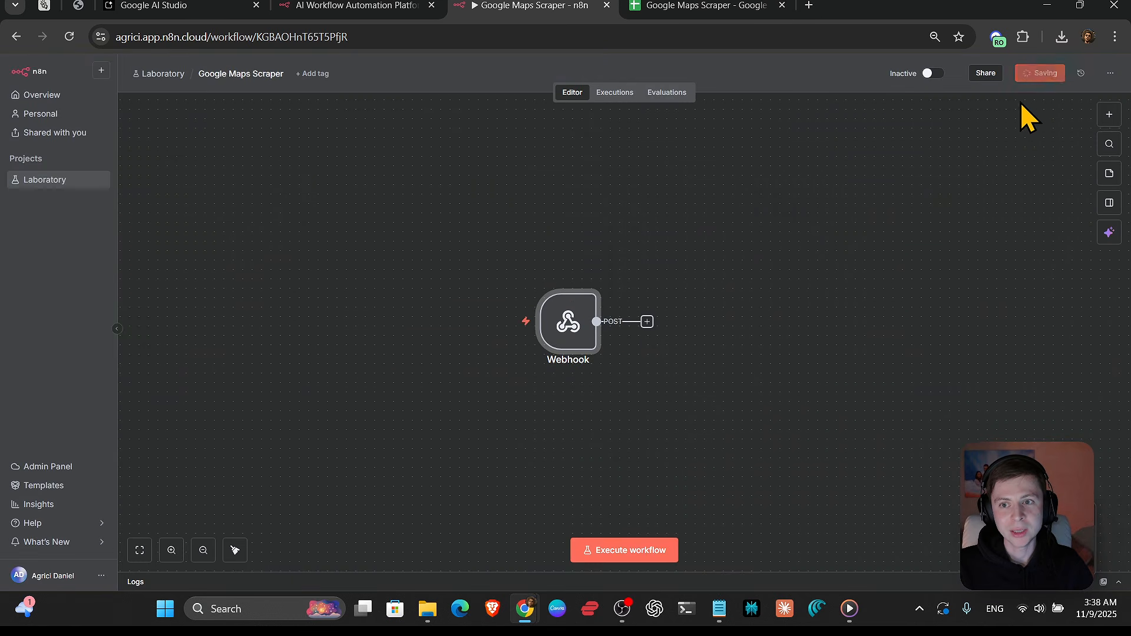
click(391, 7)
click(431, 5)
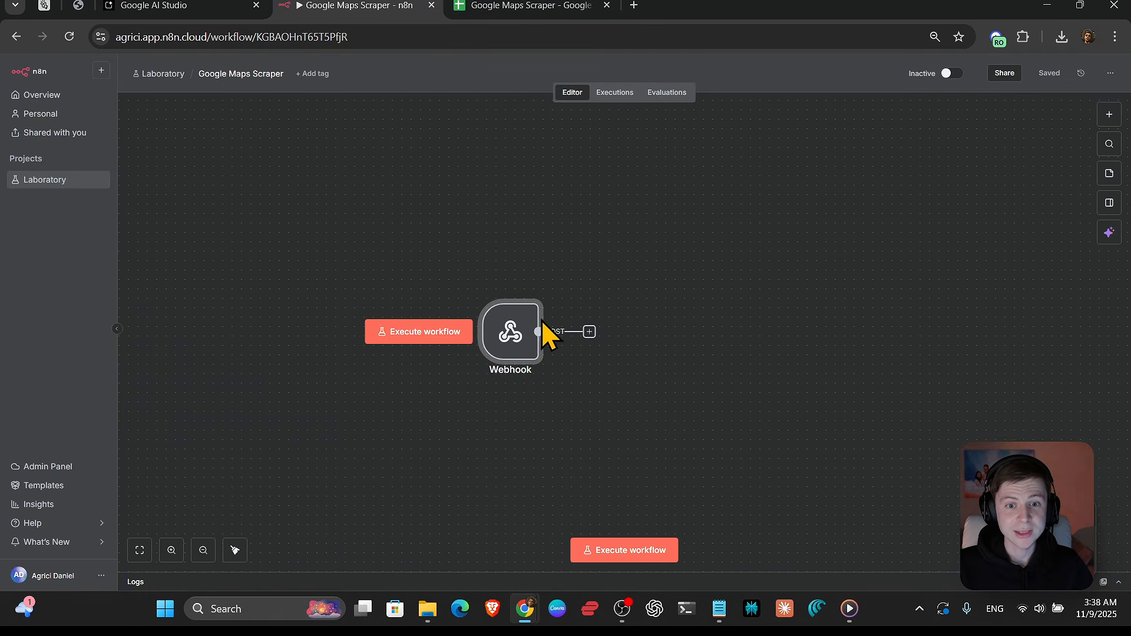
- Move the Webhook node toward the canvas's upper-left area and connect a Google Sheets "Append row in sheet" node to it
drag(510, 330, 340, 160)
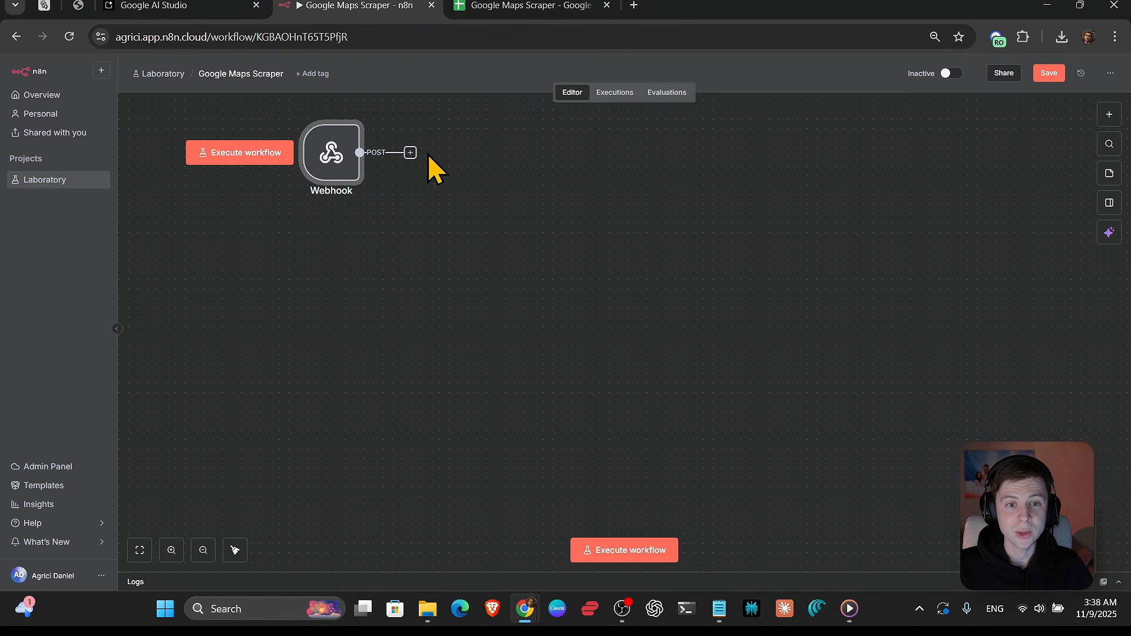
drag(421, 155, 493, 155)
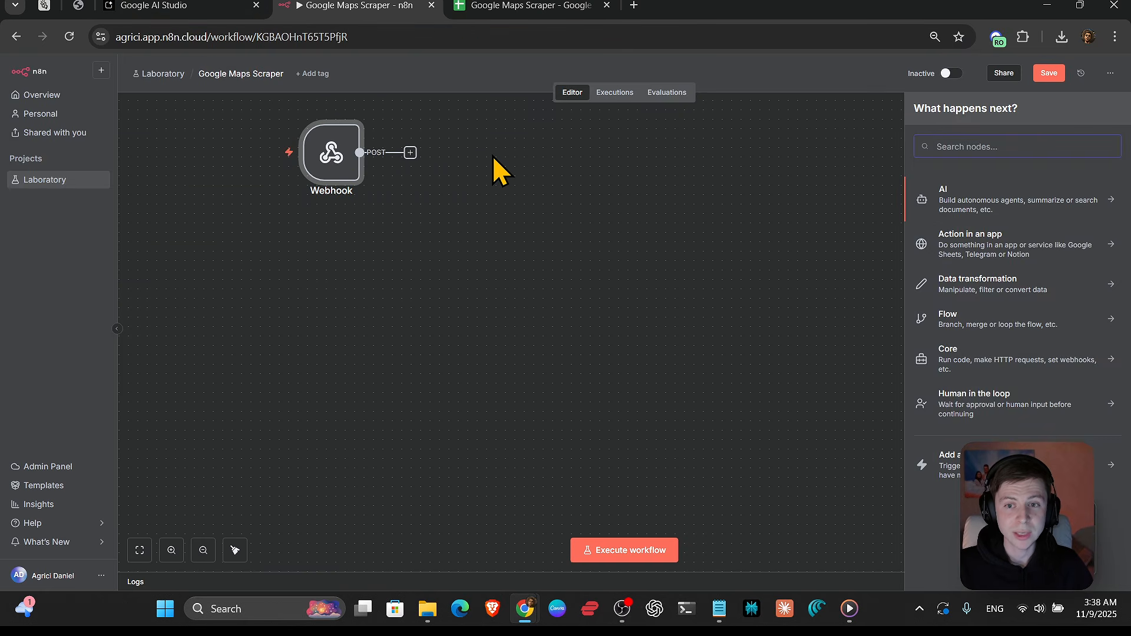
text(sheets)
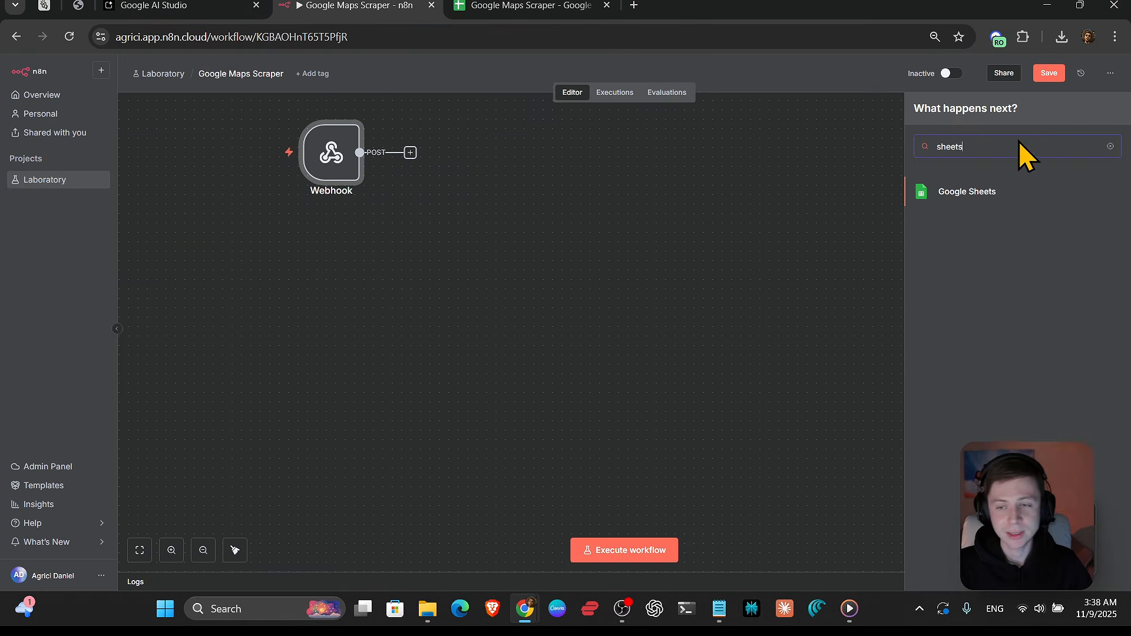
click(993, 198)
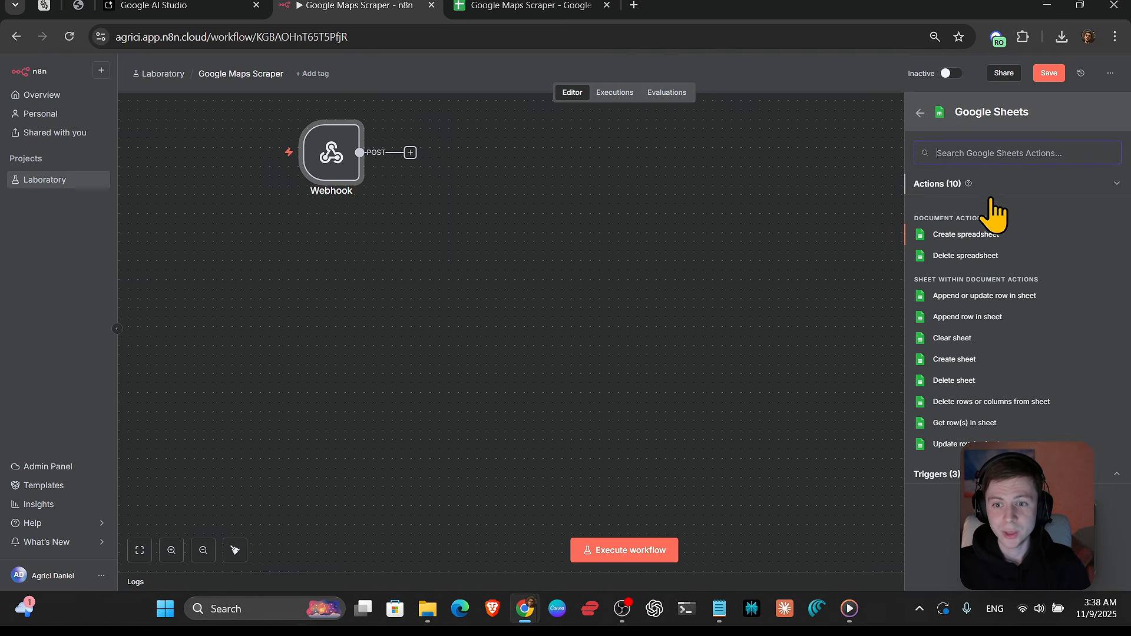
click(985, 318)
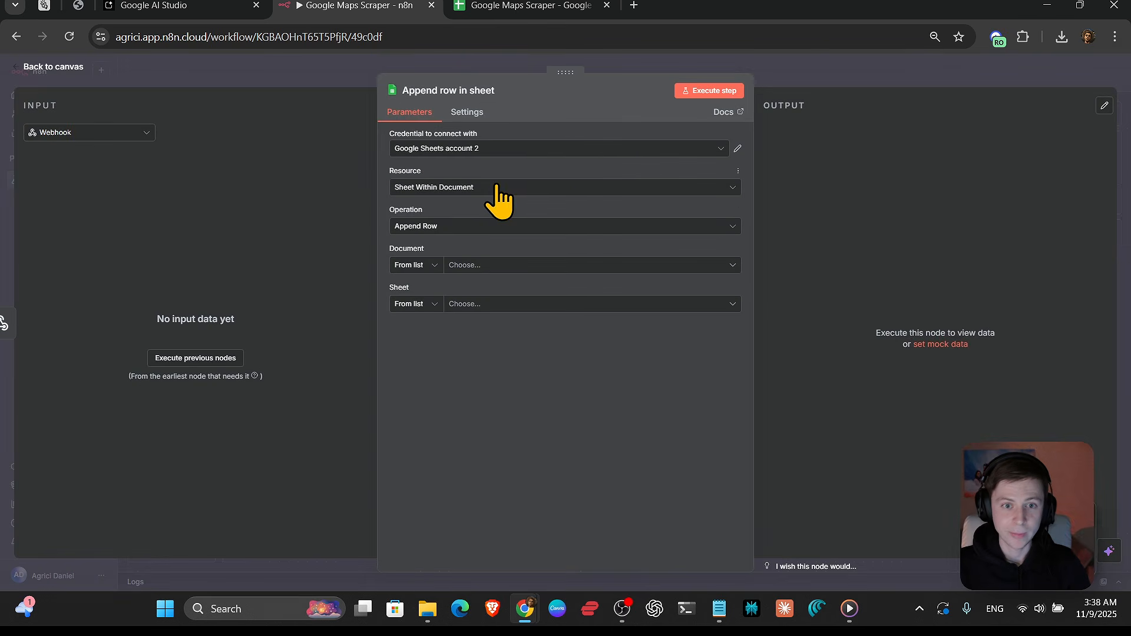
- Set the append-row node's document to Google Maps Scraper and its sheet to Sheet1
click(523, 11)
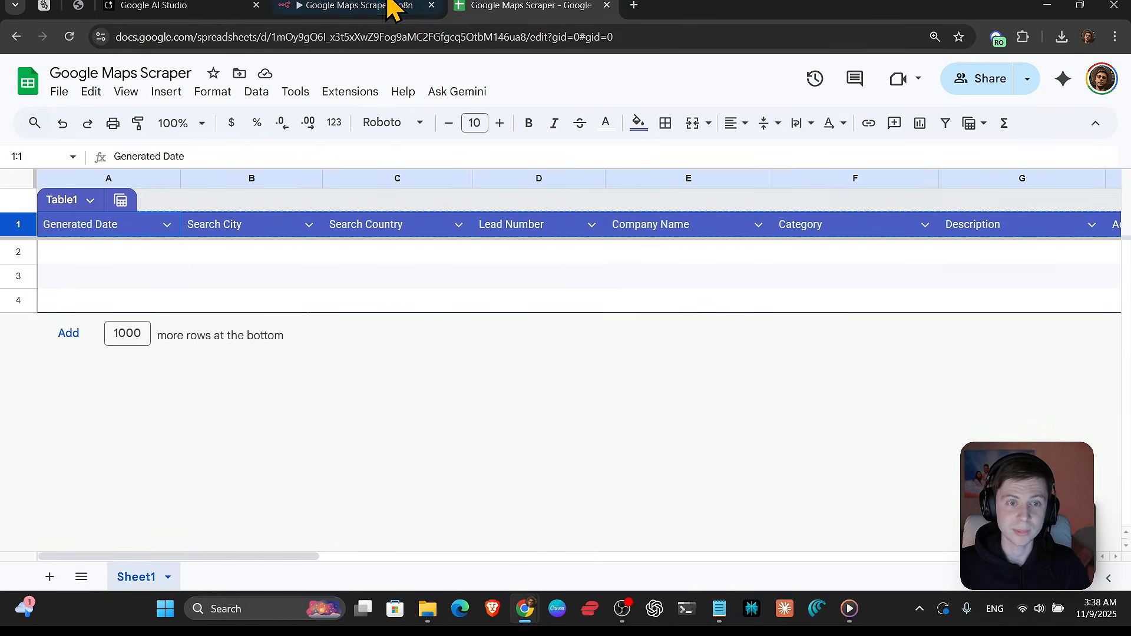
click(424, 9)
click(504, 266)
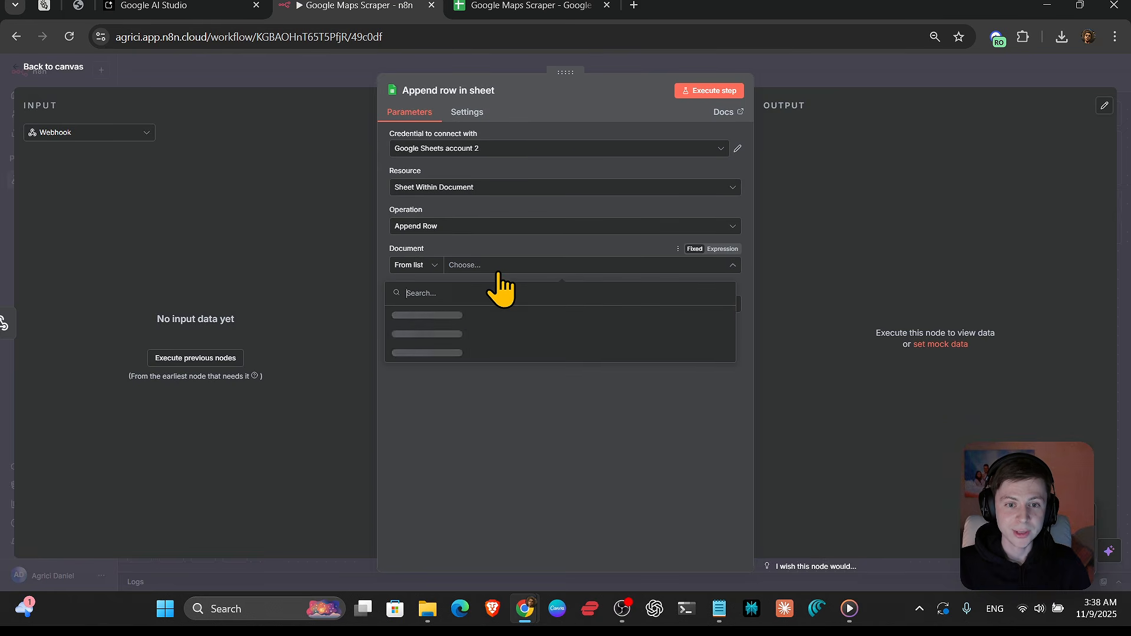
text(google maps)
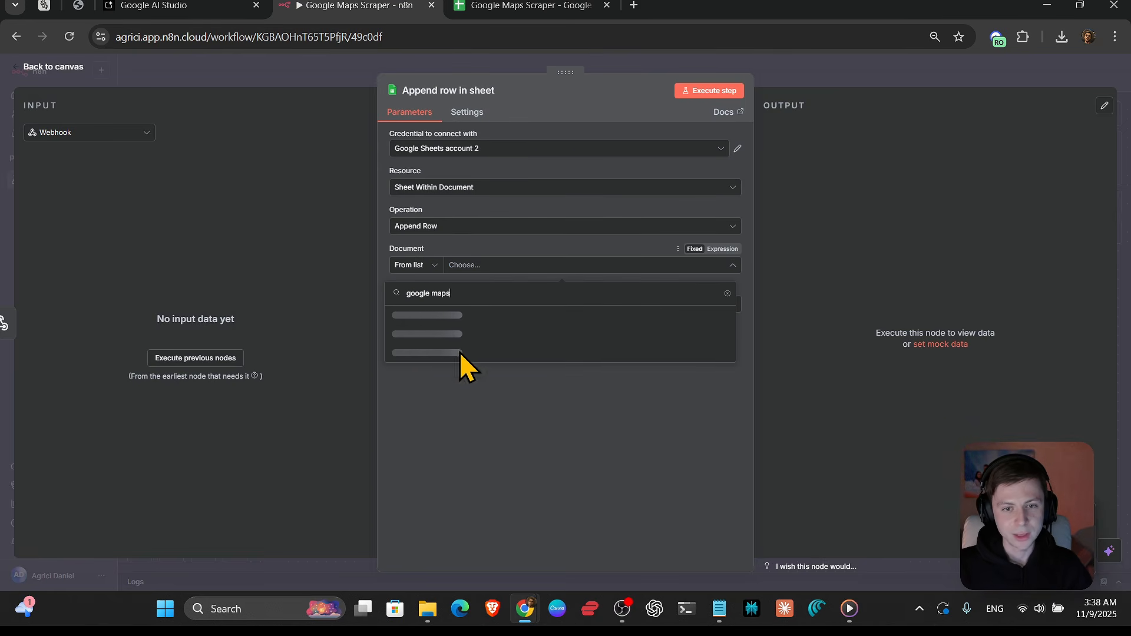
click(421, 318)
click(460, 309)
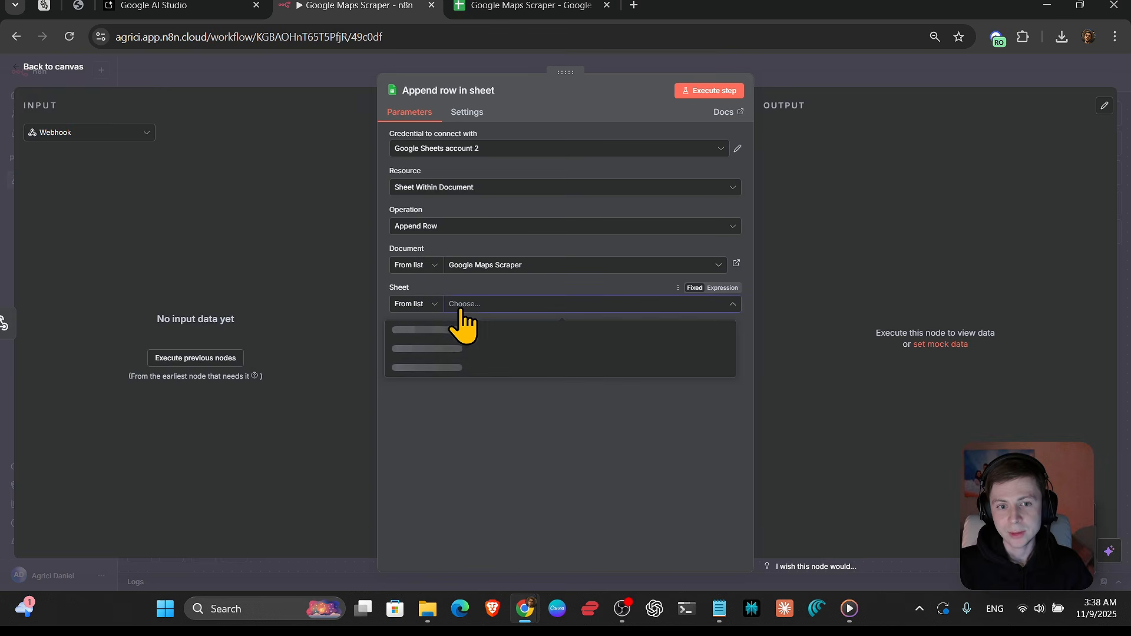
click(415, 333)
- Compare the append-row node's column fields with the spreadsheet's headers, from Generated Date through Notes
click(459, 7)
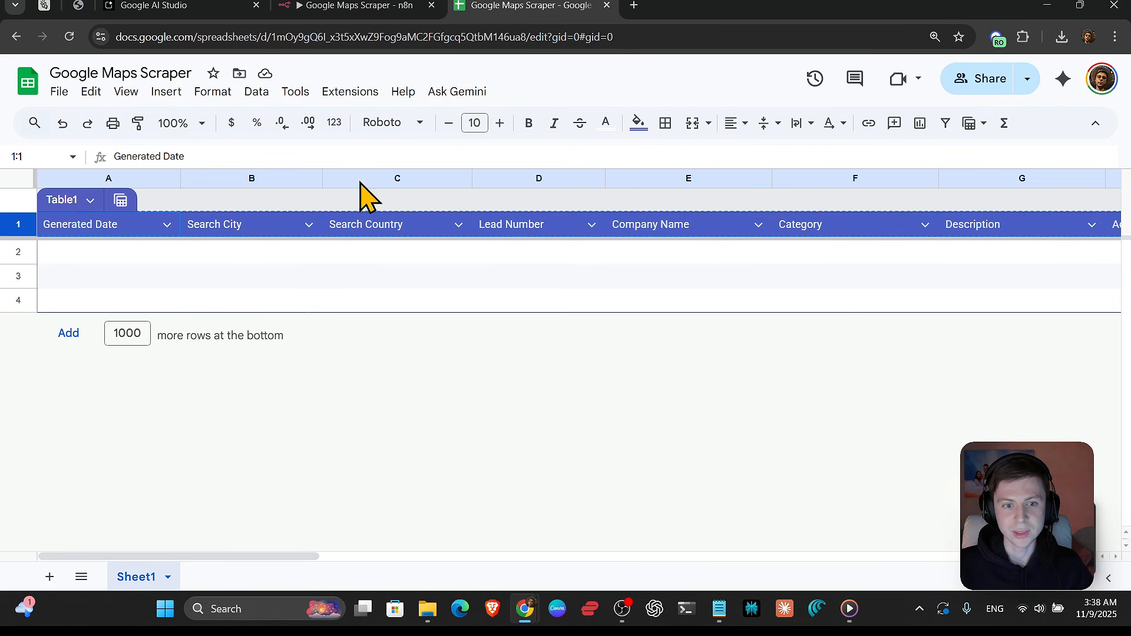
click(335, 7)
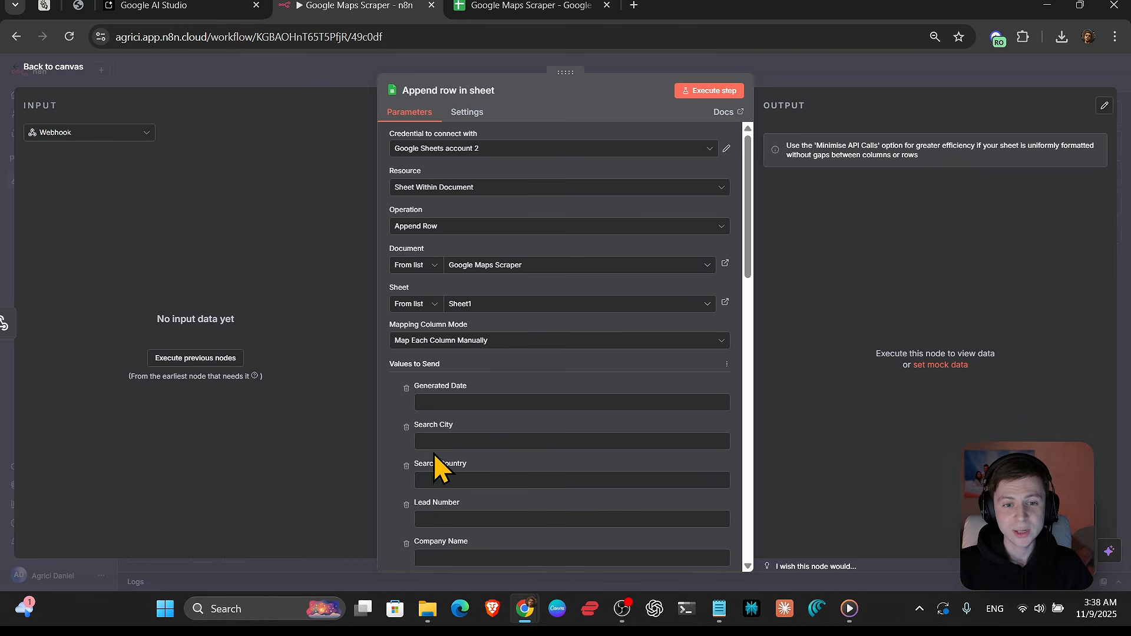
scroll(520, 385, down, 5)
scroll(520, 386, down, 10)
scroll(507, 363, up, 15)
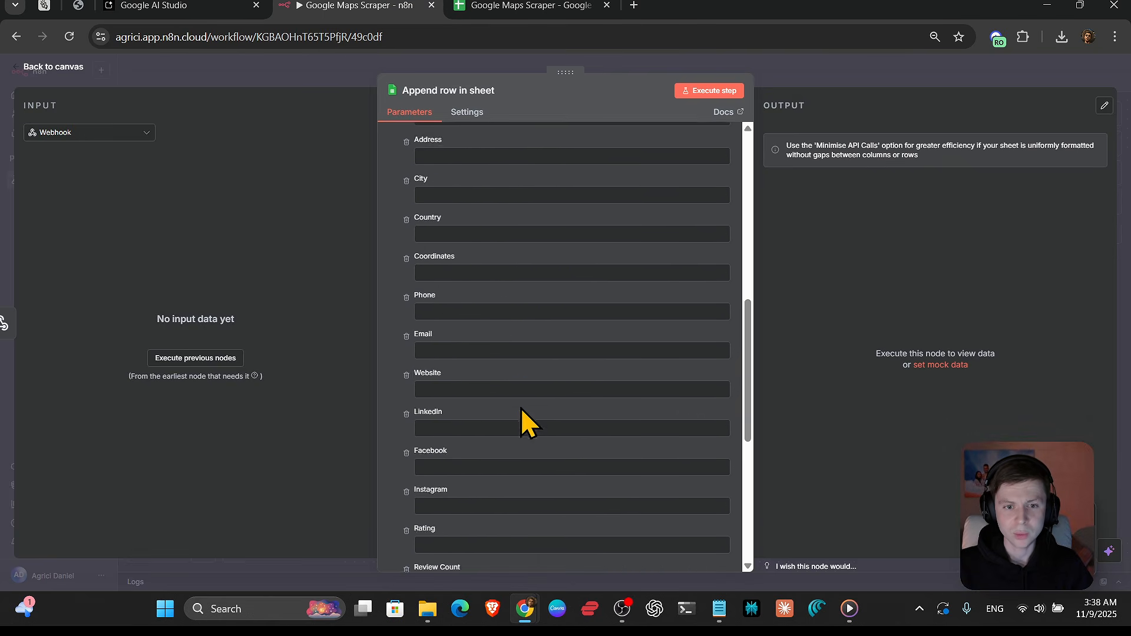
scroll(553, 505, down, 15)
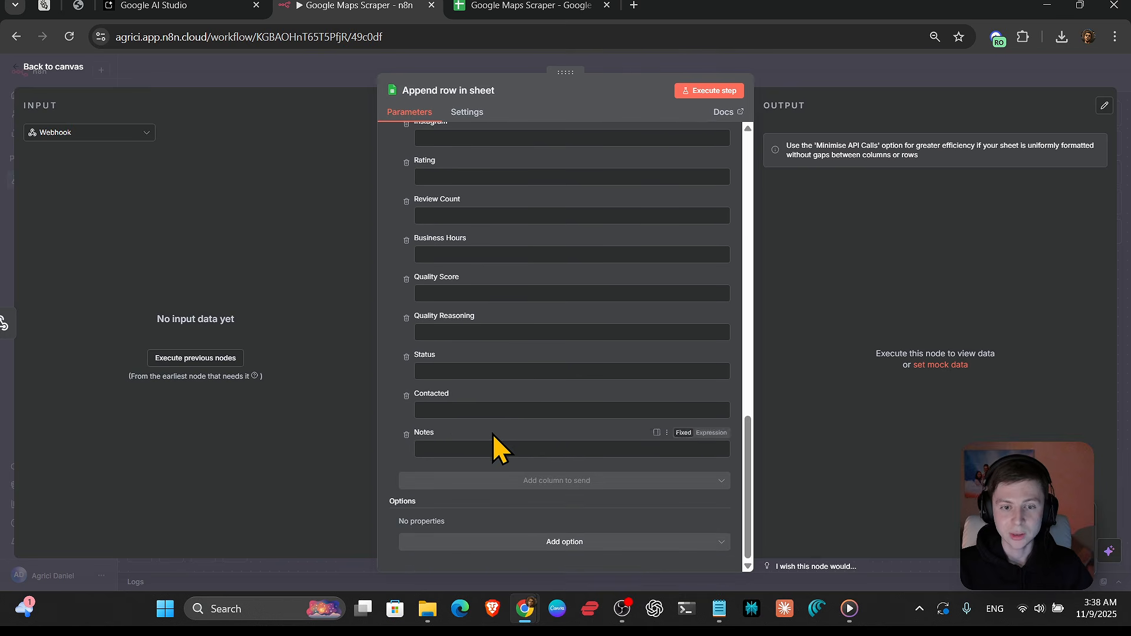
- Close the append-row settings, save the workflow and switch it to Active
click(867, 73)
click(1050, 73)
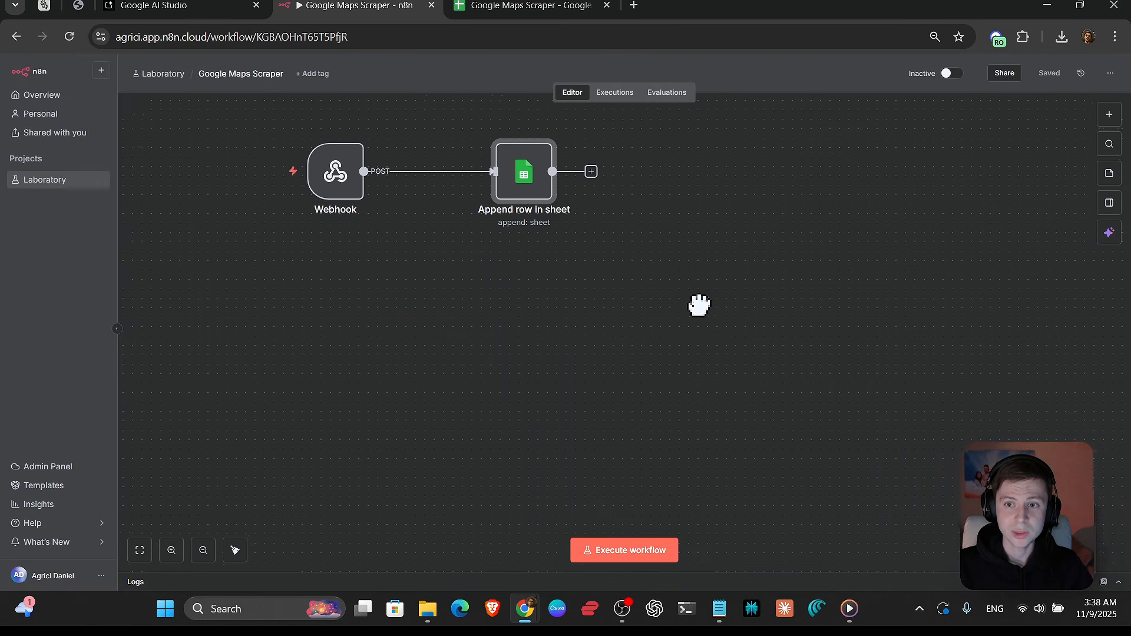
click(951, 73)
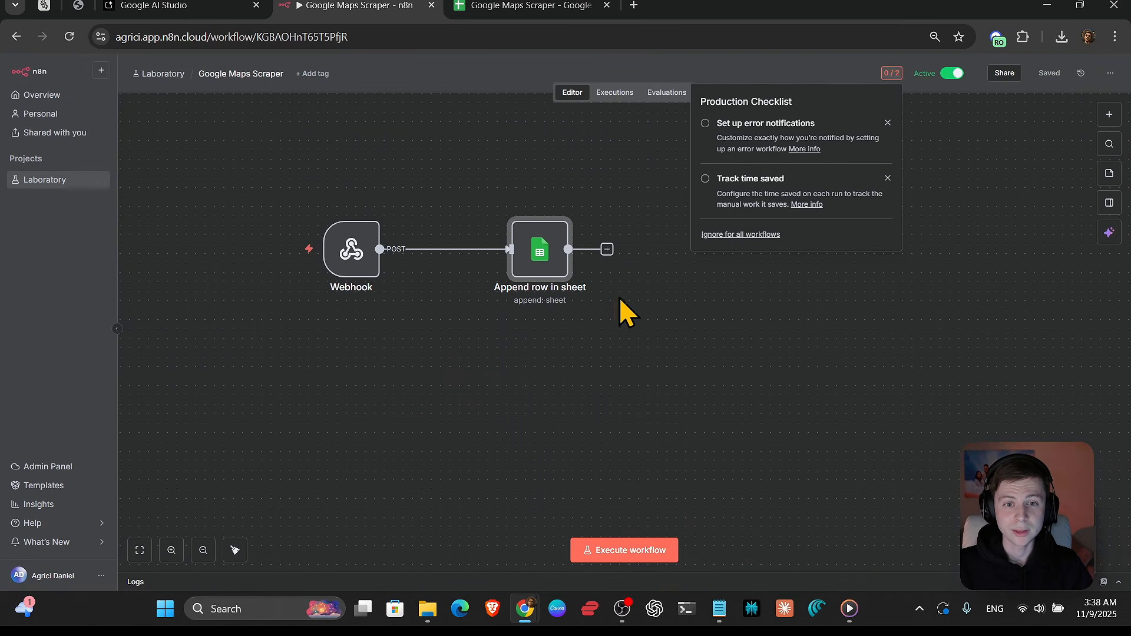
- Remove the connection between Webhook and Append row in sheet, move both nodes to the middle of the canvas, and save
click(457, 250)
click(1049, 73)
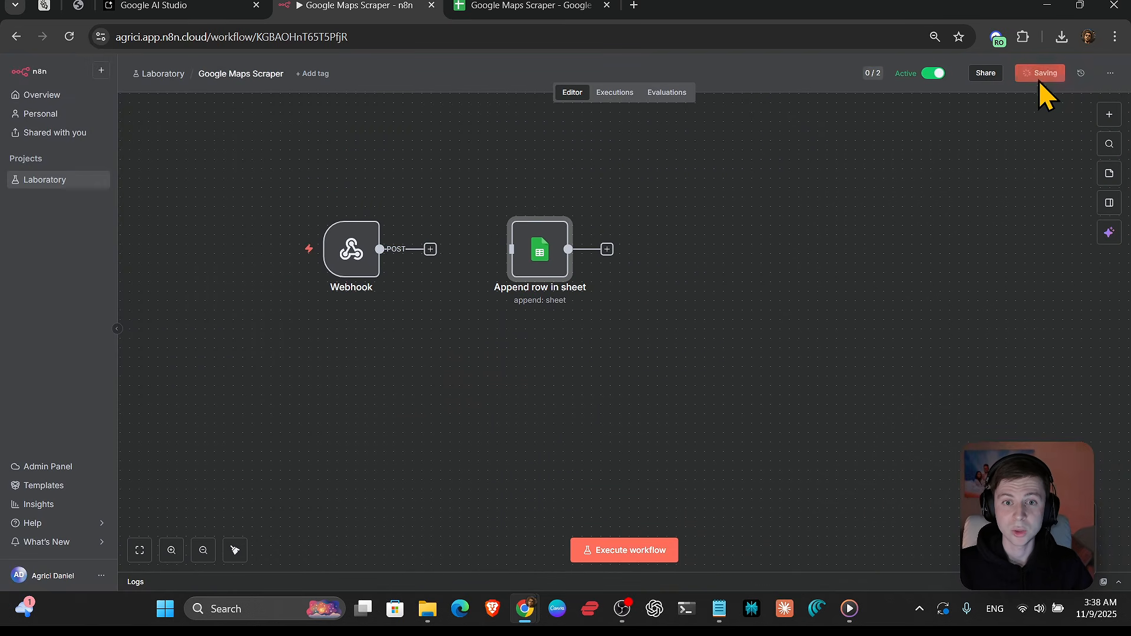
drag(245, 194, 682, 323)
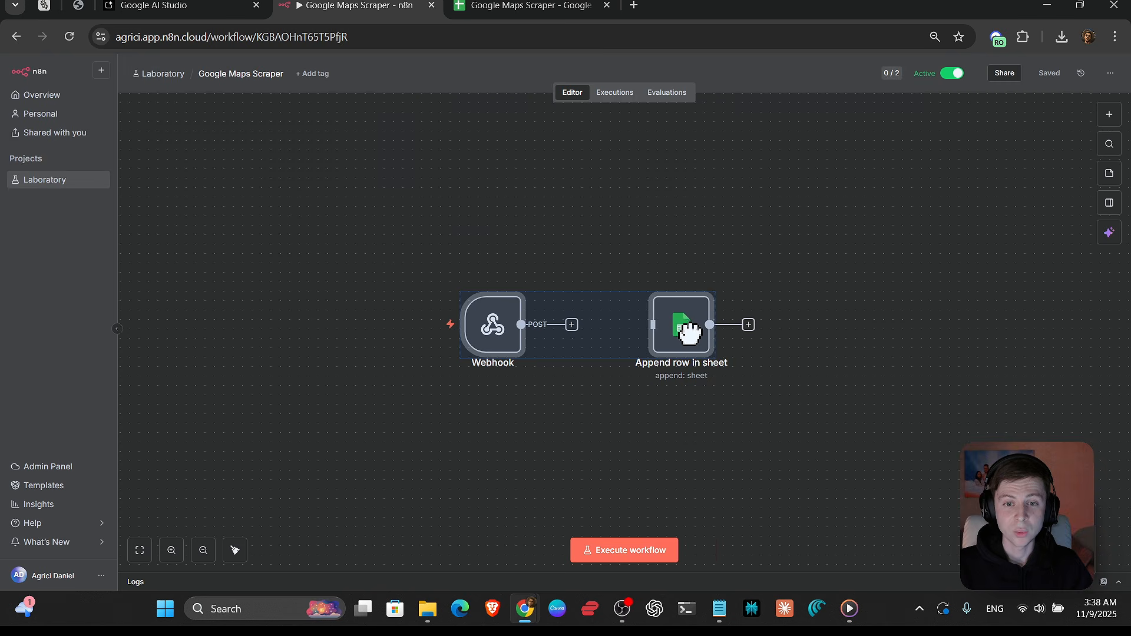
click(809, 235)
click(1053, 78)
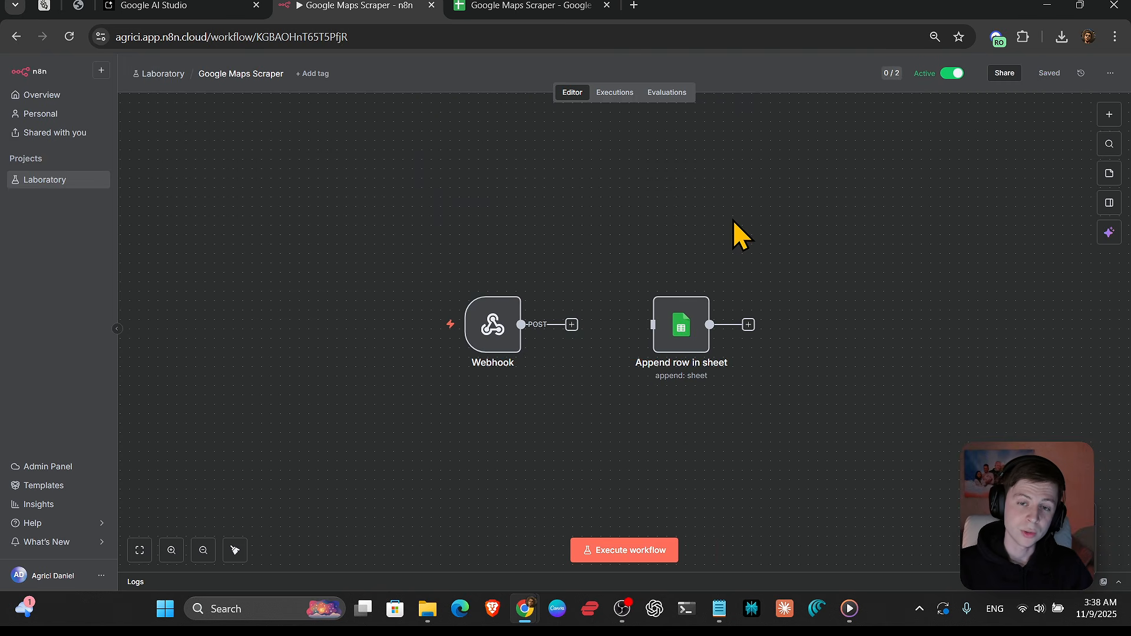
- Switch to Google AI Studio, allow the AI Lead Scraper geographic location access, and scrape Italian Restaurants leads in New York, USA
click(615, 95)
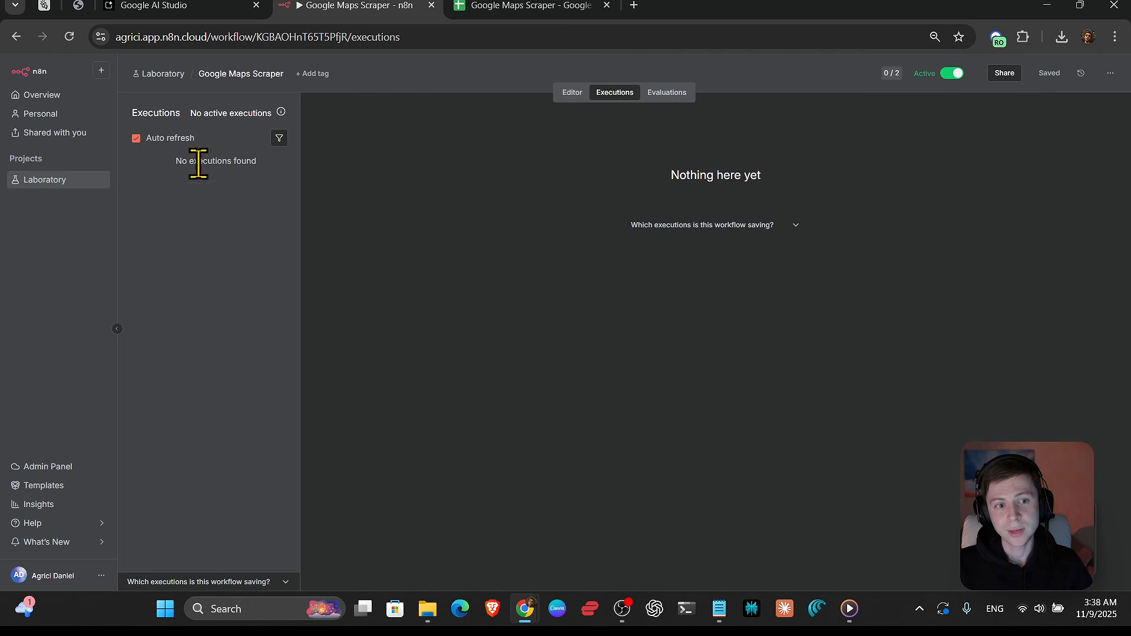
click(194, 7)
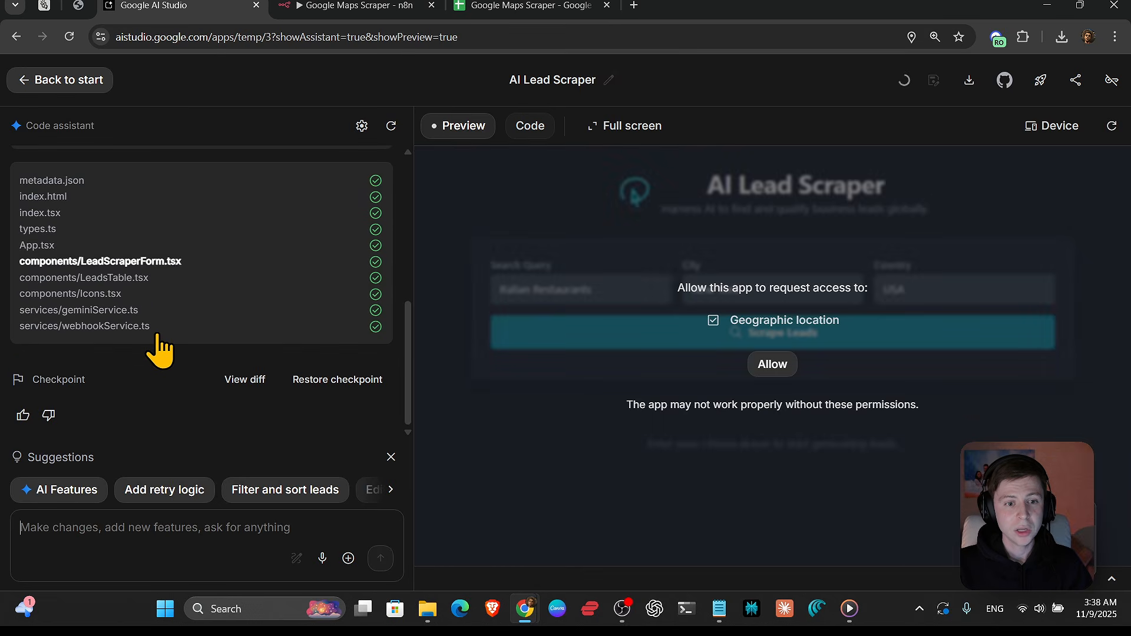
click(773, 368)
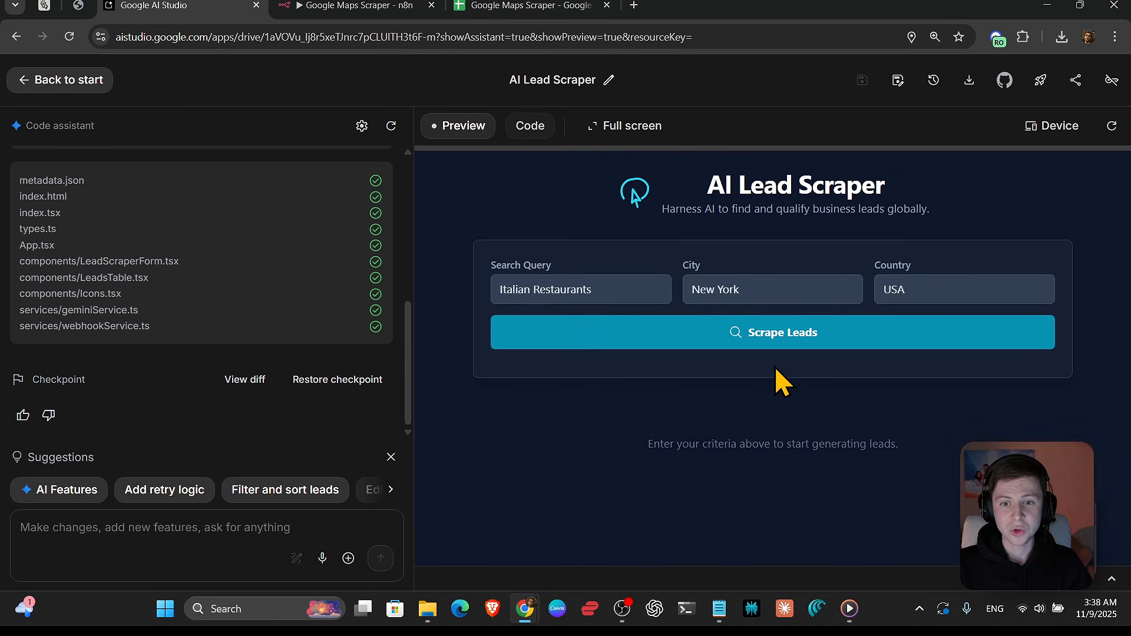
click(613, 295)
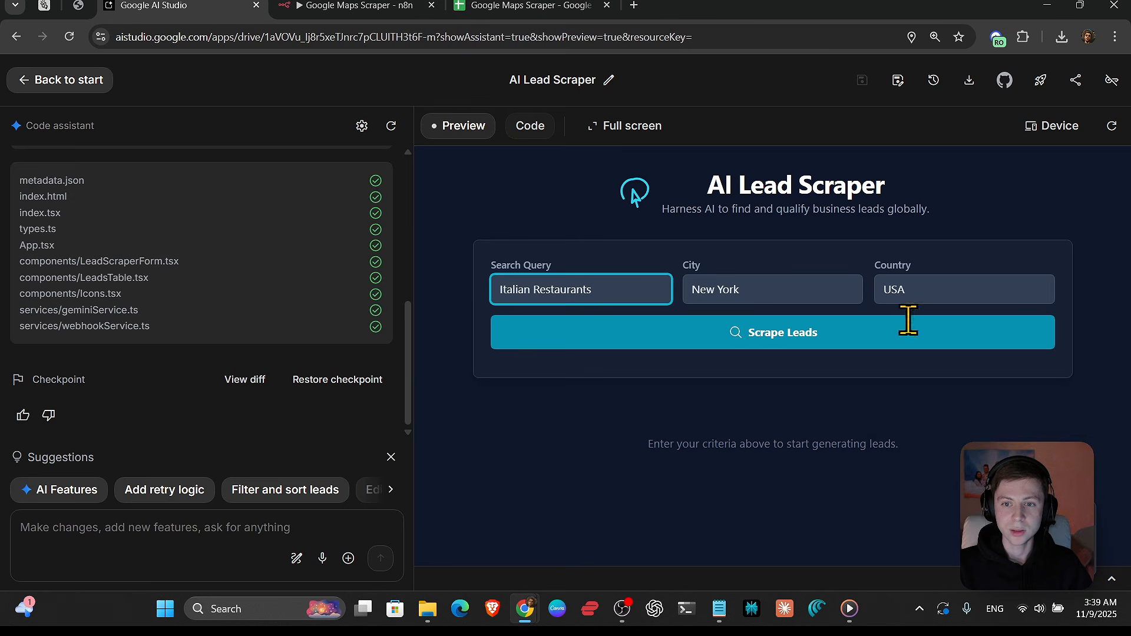
click(535, 290)
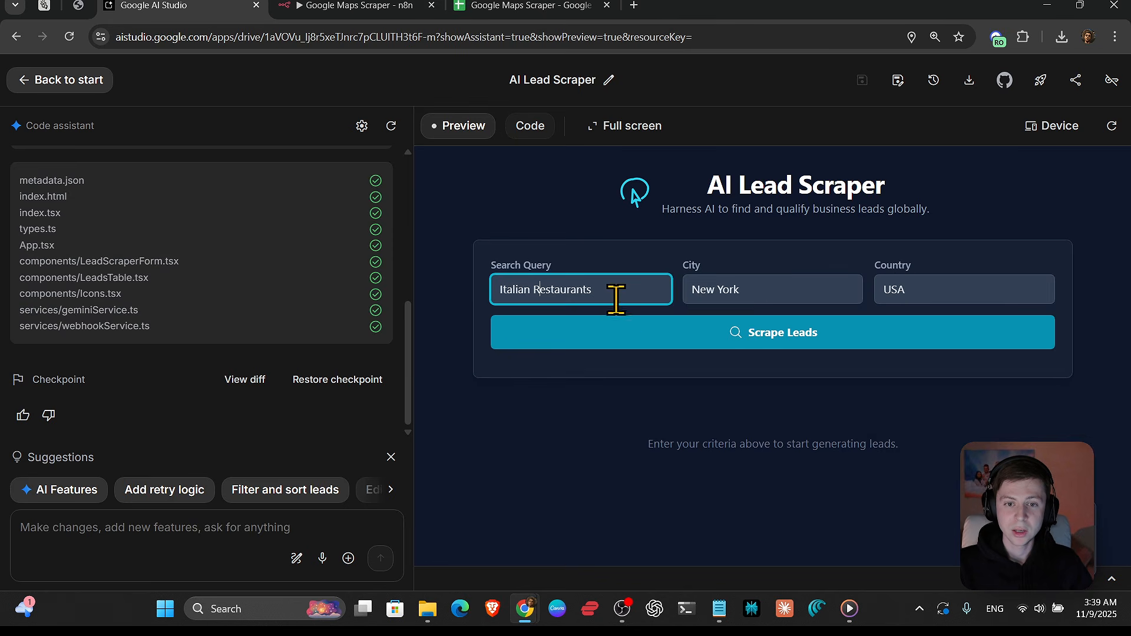
click(737, 341)
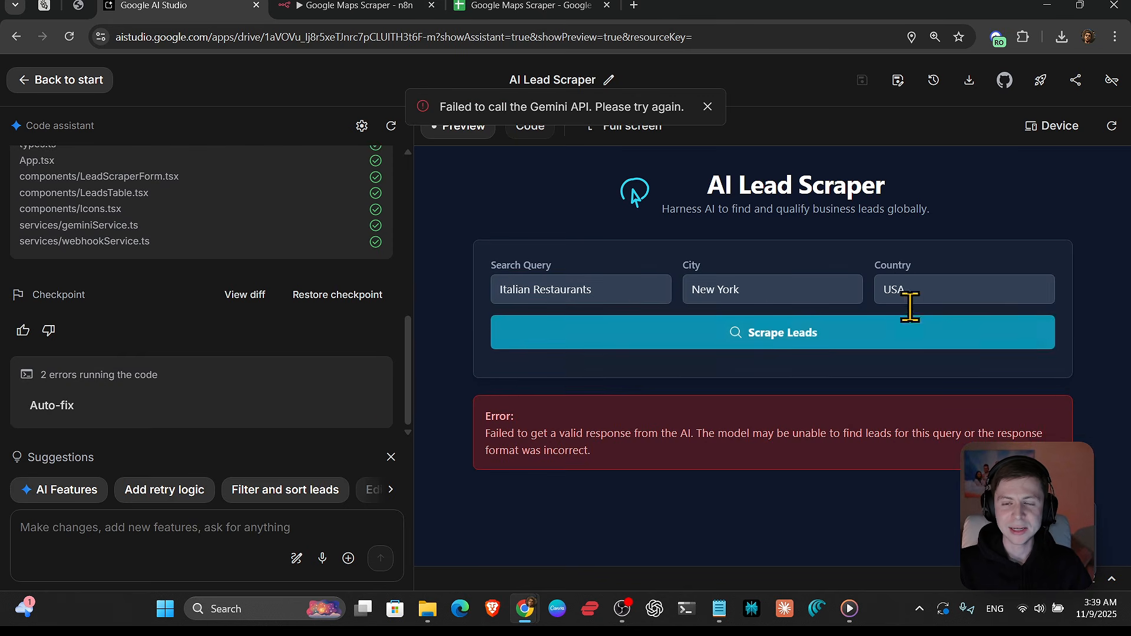
- Examine the scrape error message and set the lead form's Country to United States
drag(481, 433, 613, 462)
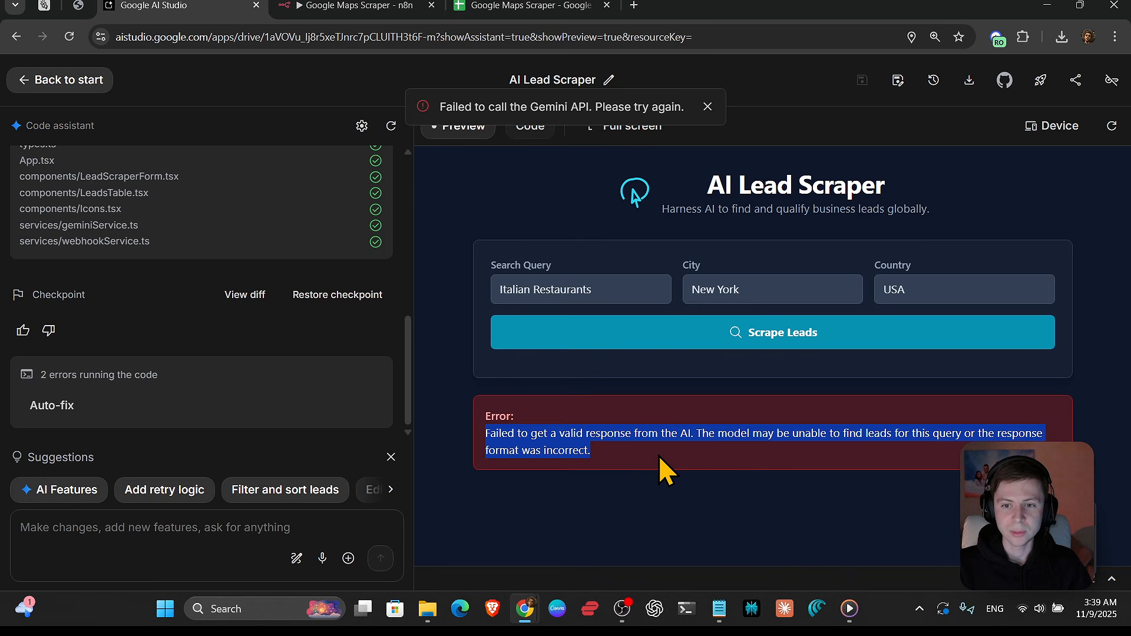
click(687, 439)
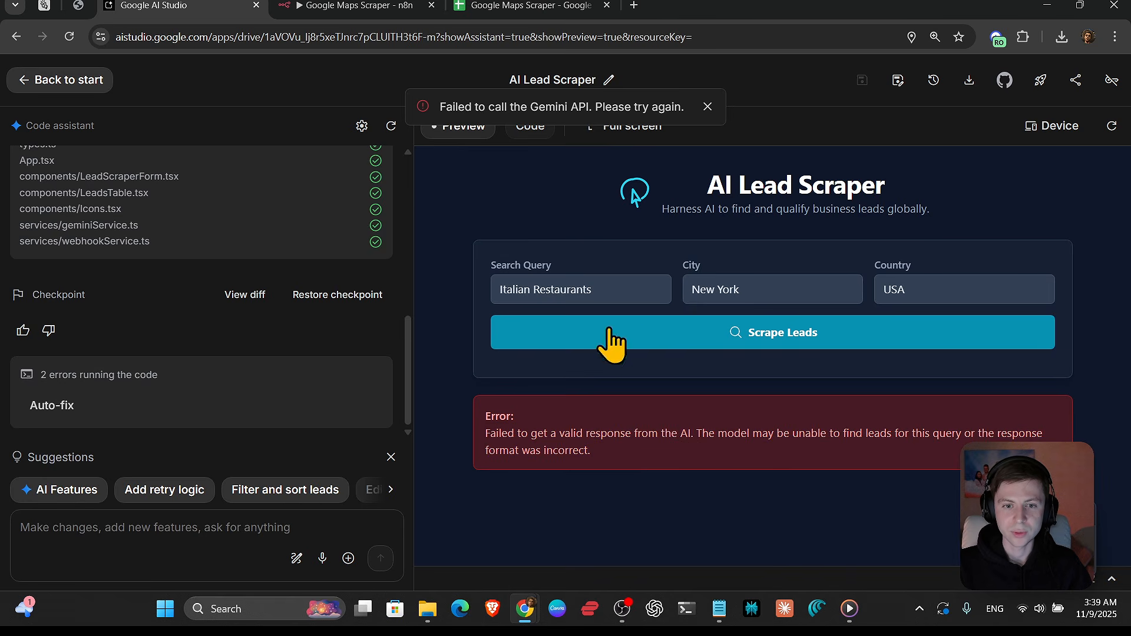
click(777, 291)
double_click(927, 294)
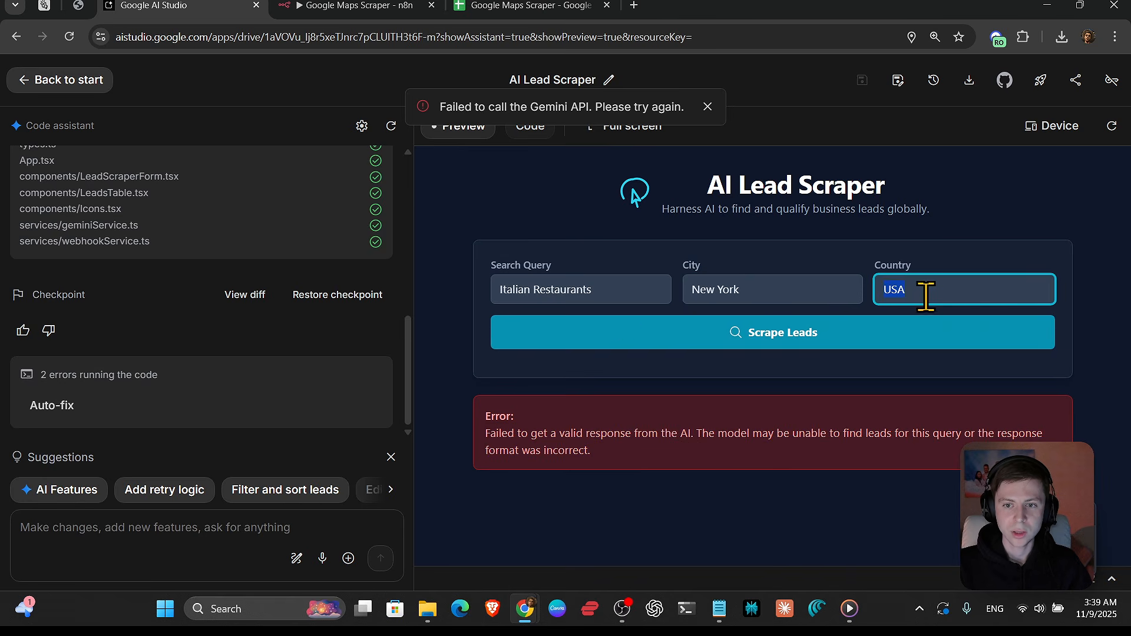
text(United State)
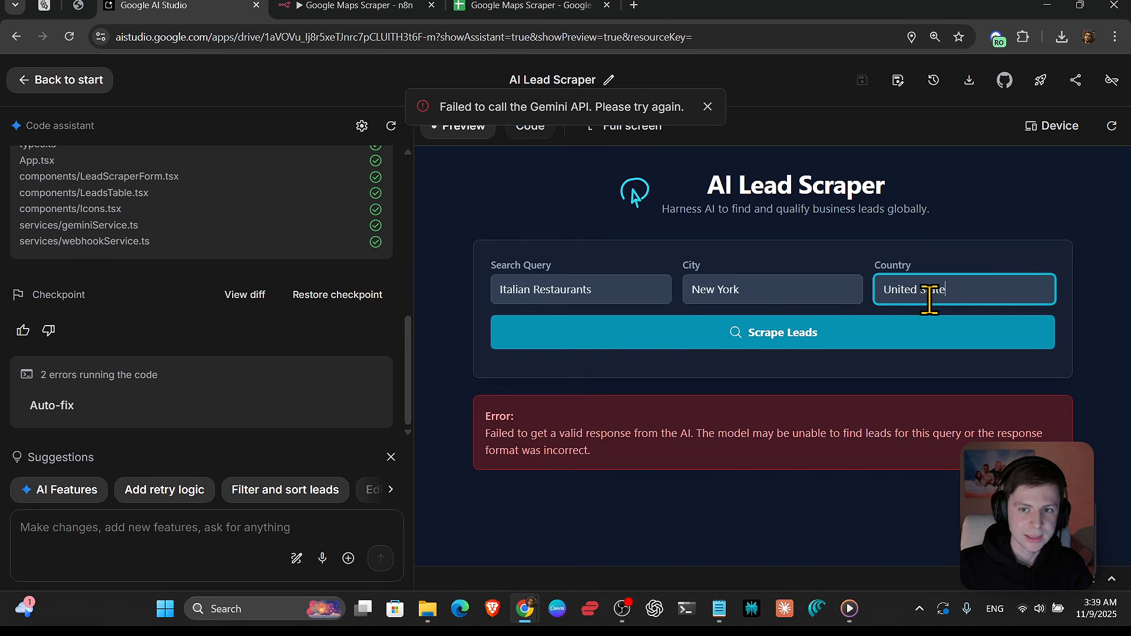
text(s)
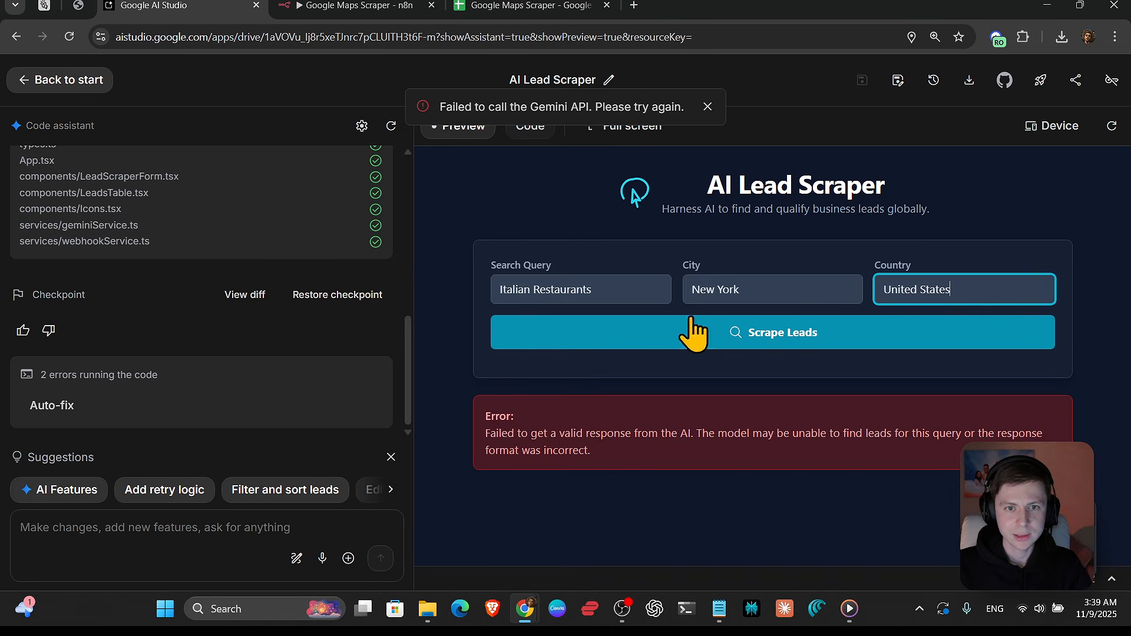
- Auto-fix the reported code errors and scrape leads again for Italian Restaurants in New York, USA
click(52, 416)
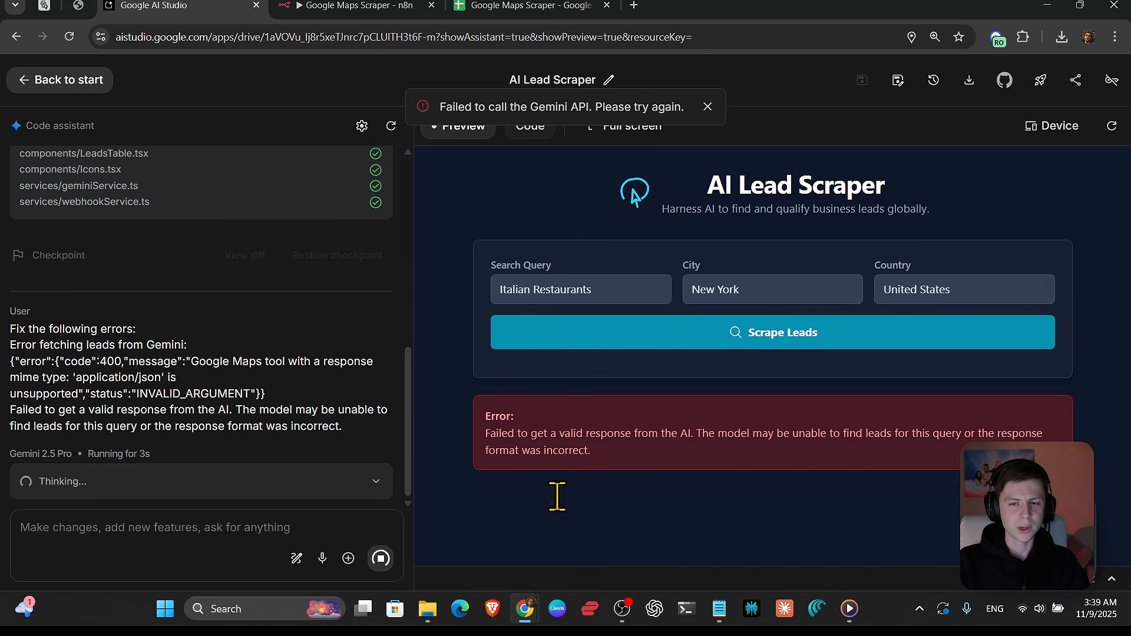
click(707, 107)
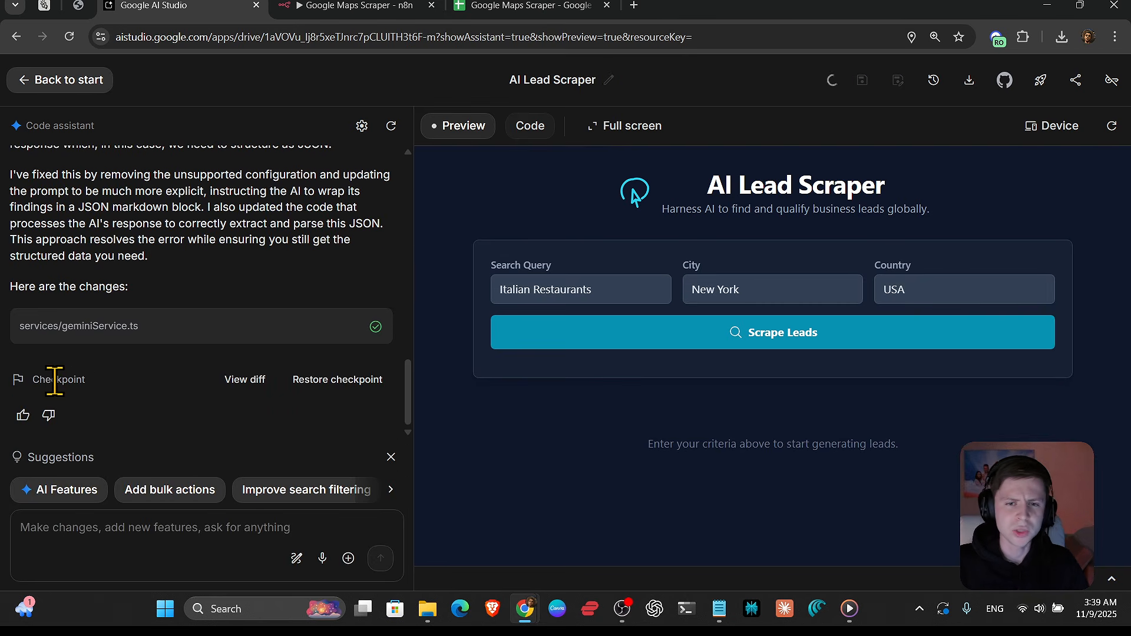
click(781, 337)
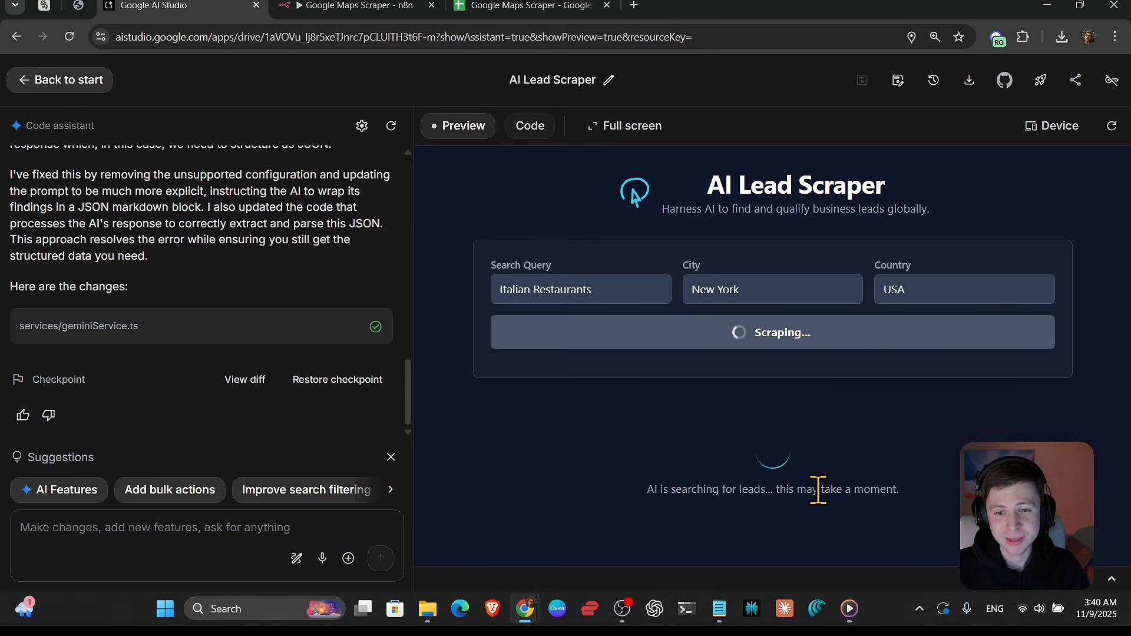
- Check the n8n executions list, and examine the scraped leads table with each lead's webhook status
click(326, 6)
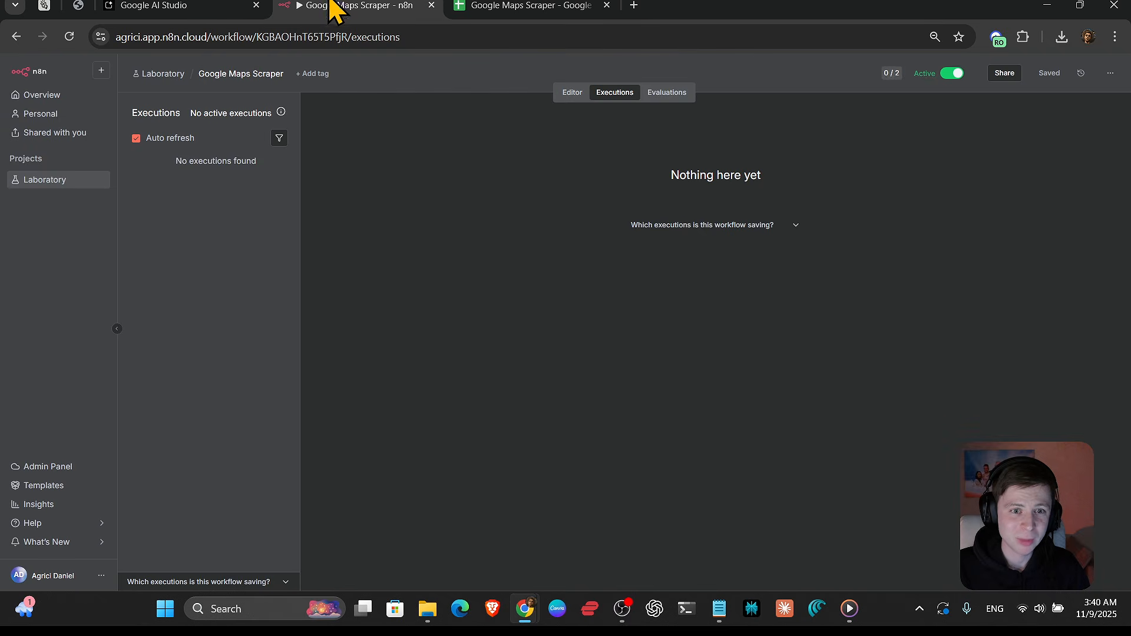
click(222, 6)
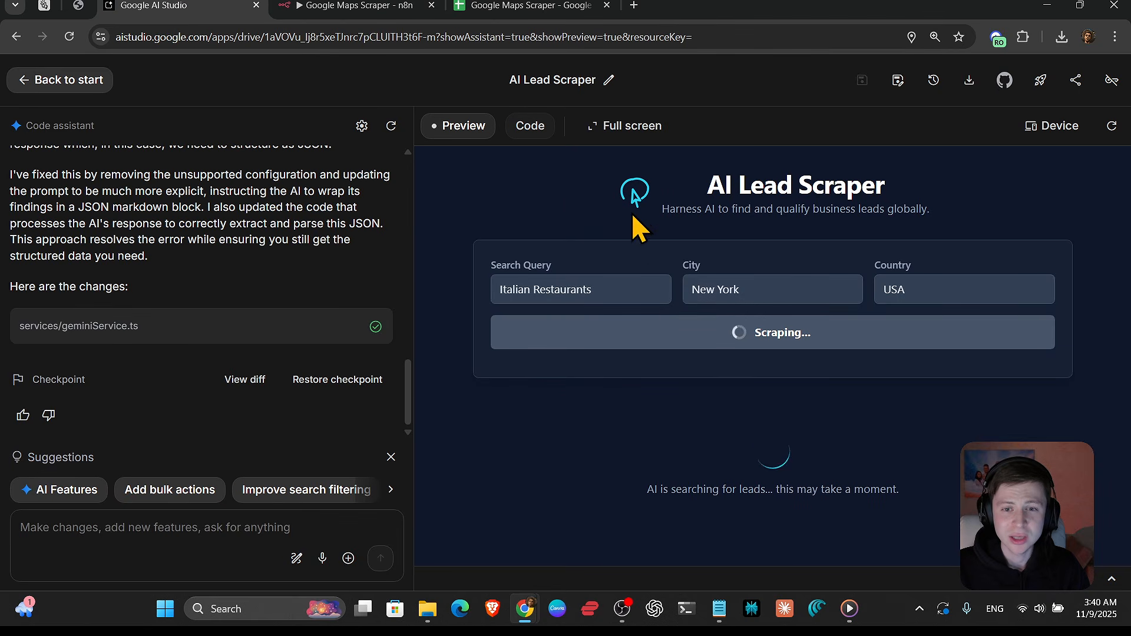
scroll(687, 316, down, 1)
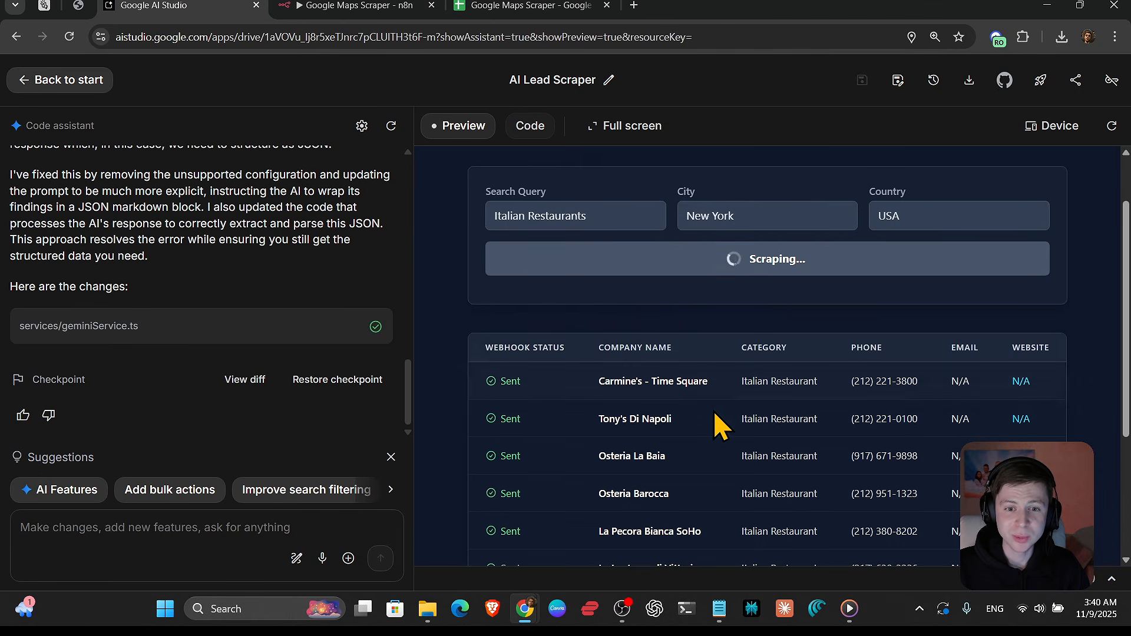
scroll(713, 421, down, 2)
scroll(713, 421, down, 1)
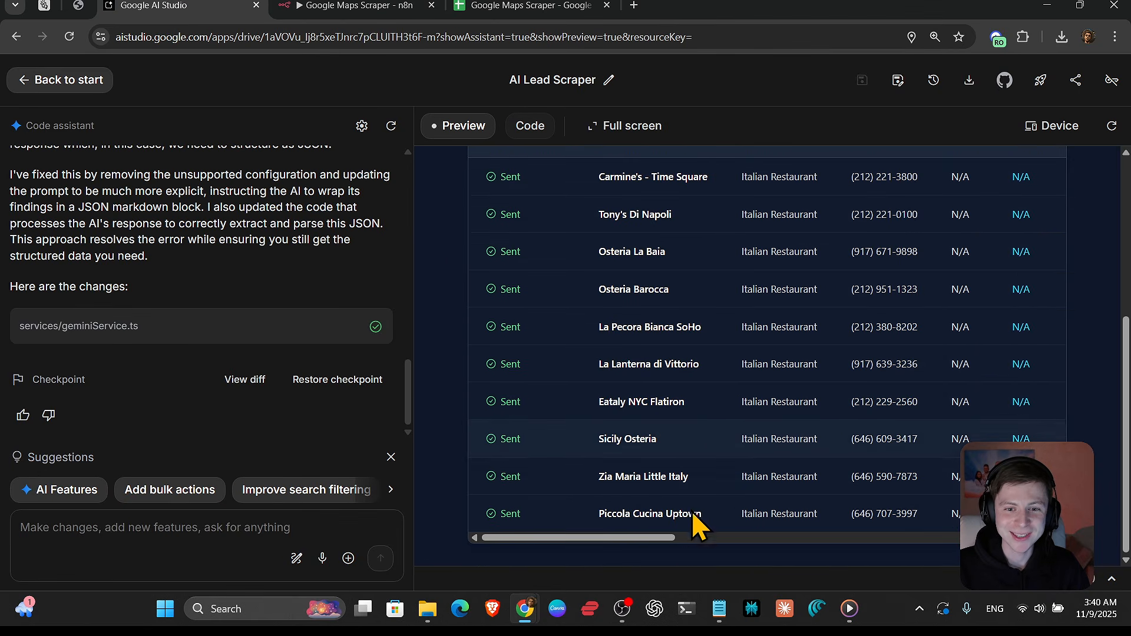
drag(649, 536, 610, 421)
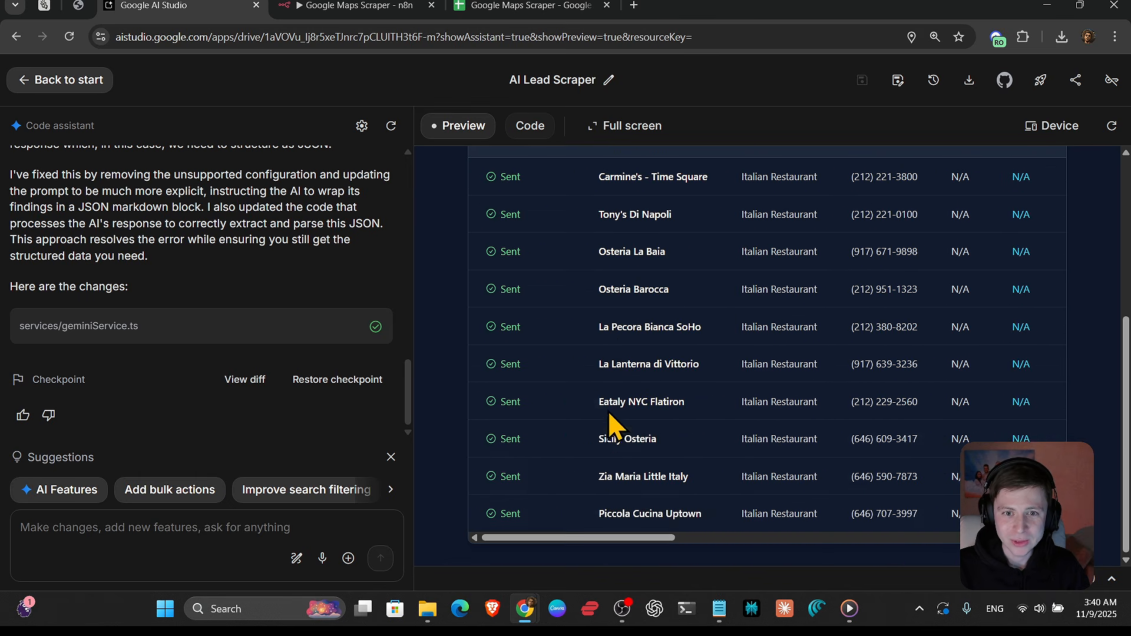
scroll(609, 422, up, 5)
scroll(610, 421, down, 5)
- In n8n, copy the oldest workflow execution into the editor and connect Webhook to Append row in sheet
click(330, 6)
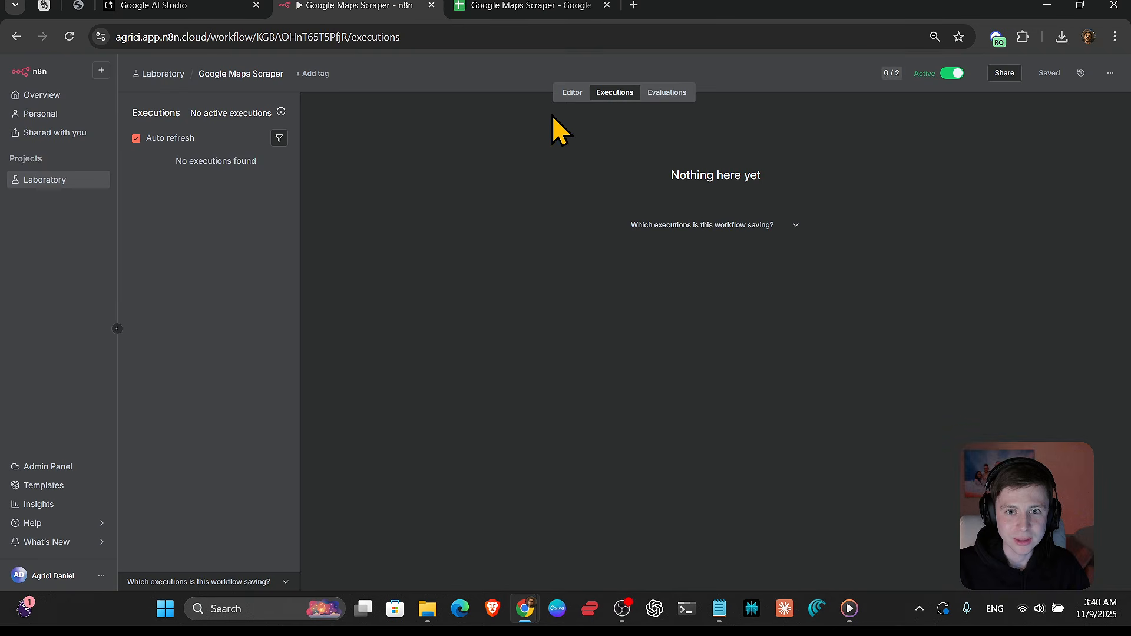
click(572, 92)
click(615, 92)
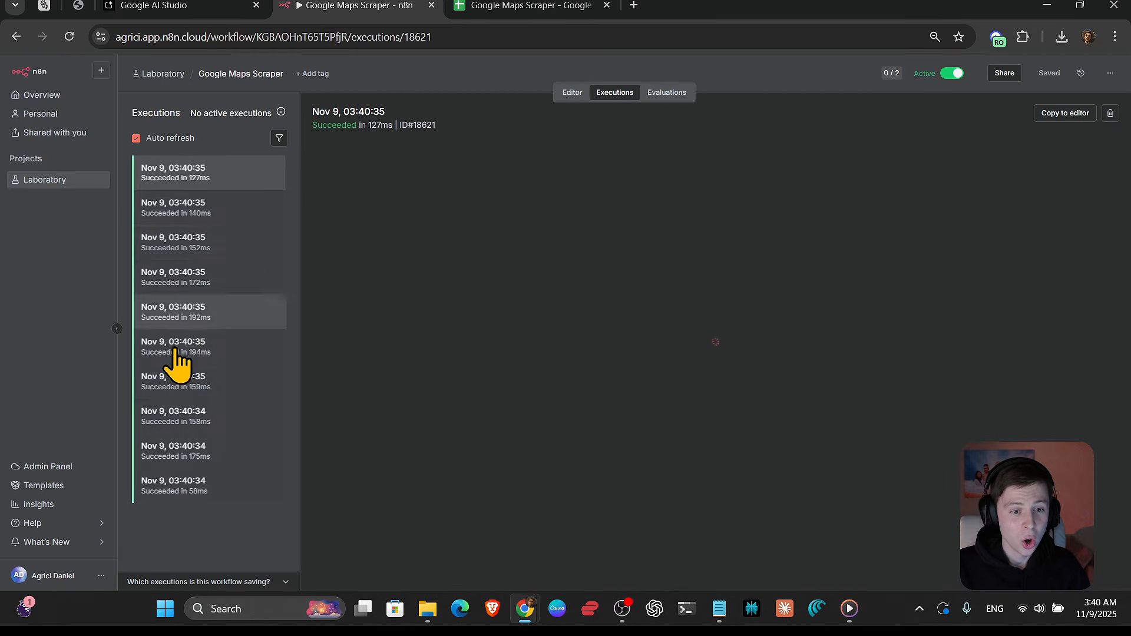
click(189, 486)
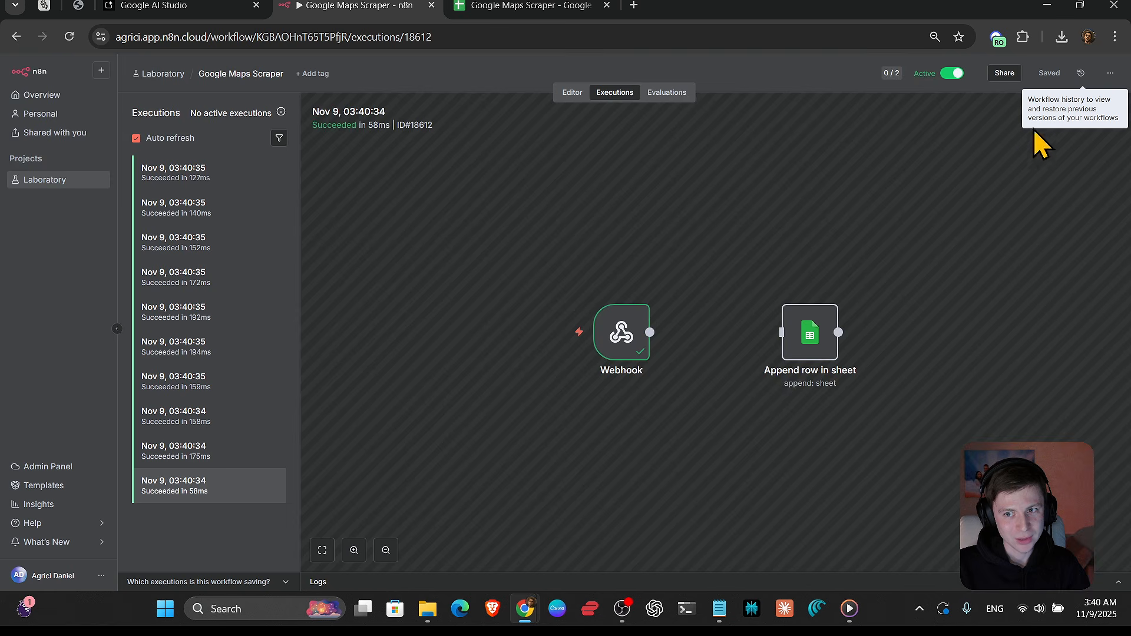
click(1069, 113)
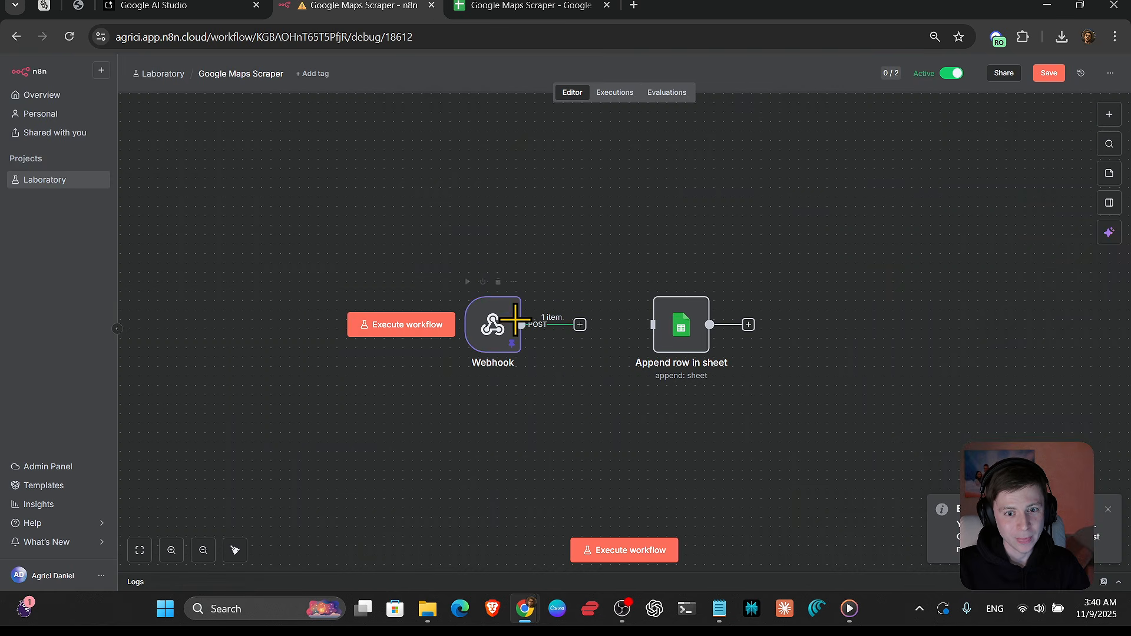
drag(579, 324, 649, 330)
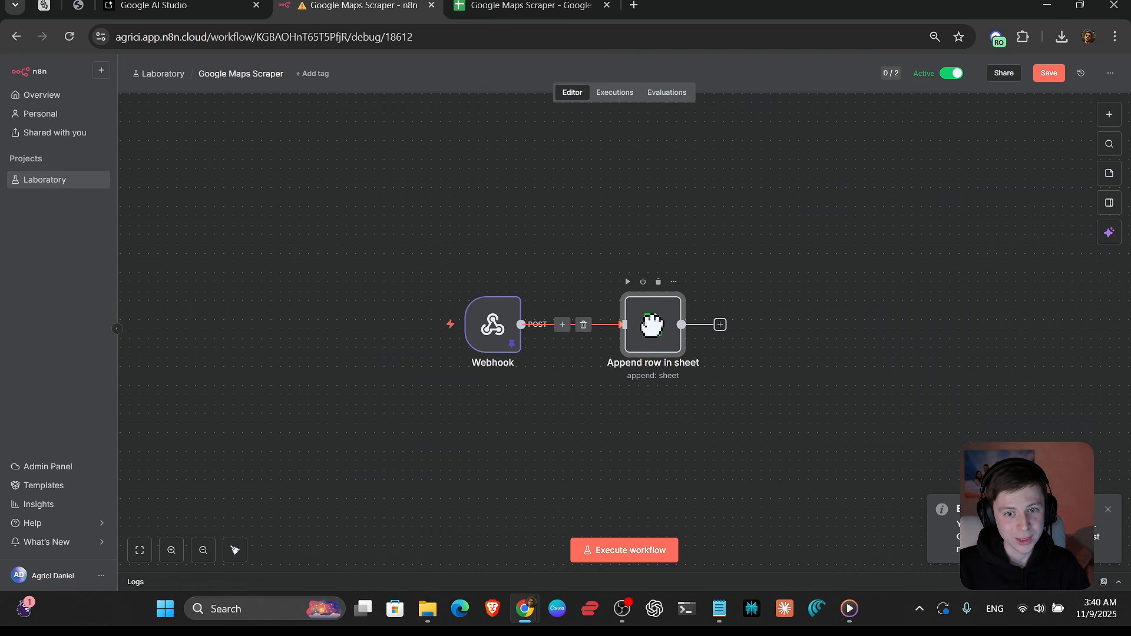
- Examine the lead fields in the Webhook node's pinned JSON output, close the node and save the workflow
double_click(495, 338)
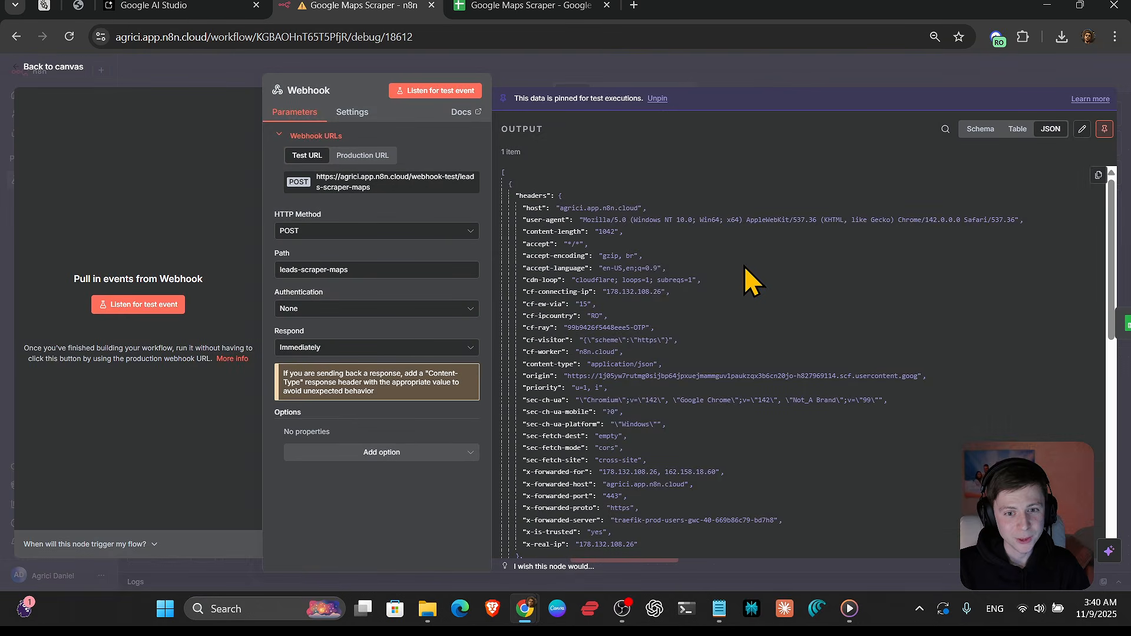
scroll(723, 275, down, 10)
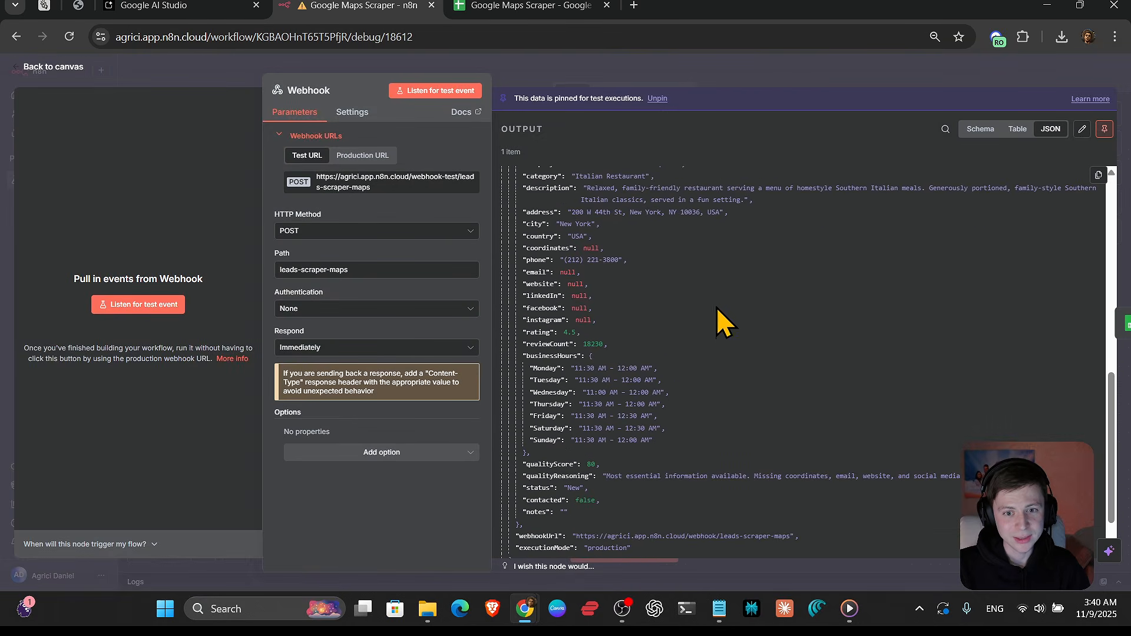
scroll(719, 321, down, 5)
click(676, 83)
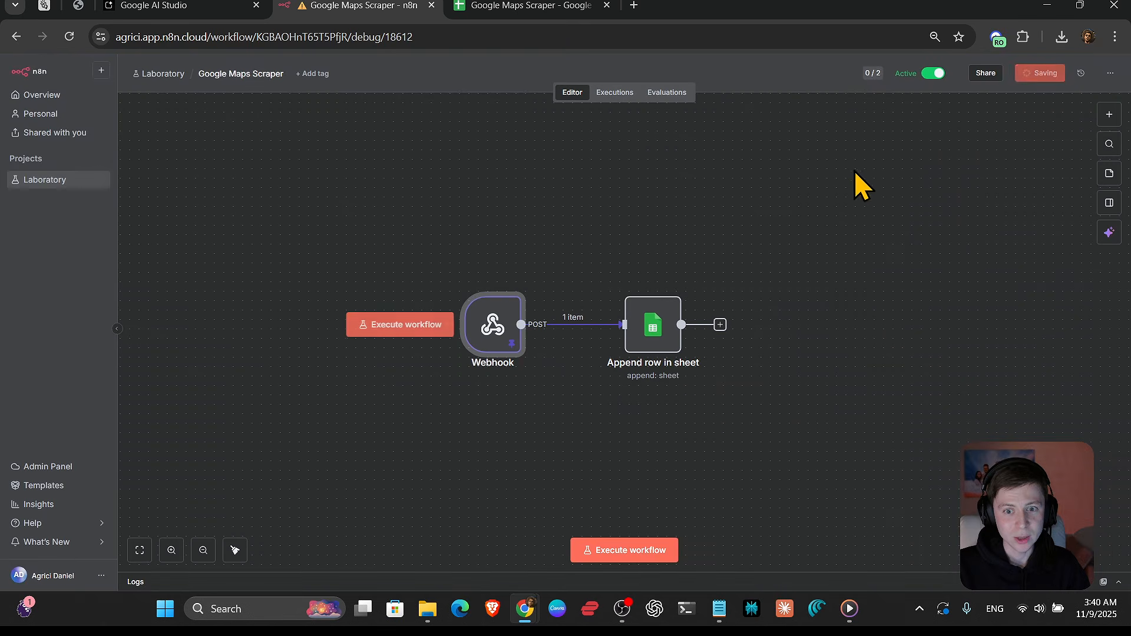
- In the append-row node, show the input as a schema and map Generated Date and Search City to their matching webhook body fields
double_click(654, 324)
scroll(164, 253, down, 10)
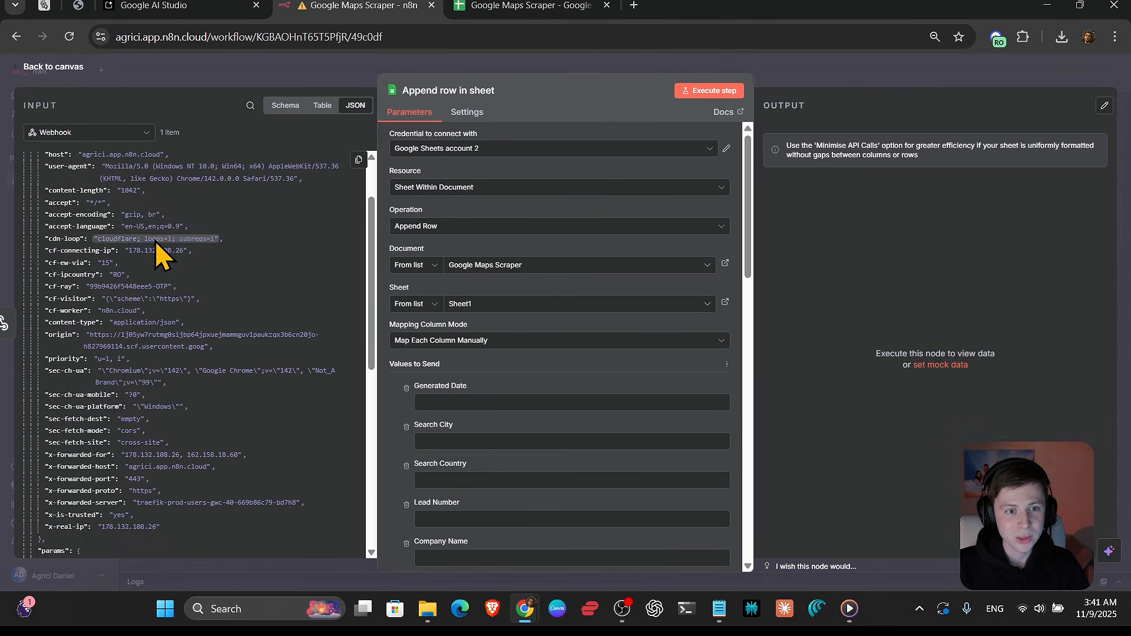
click(284, 105)
scroll(224, 252, down, 10)
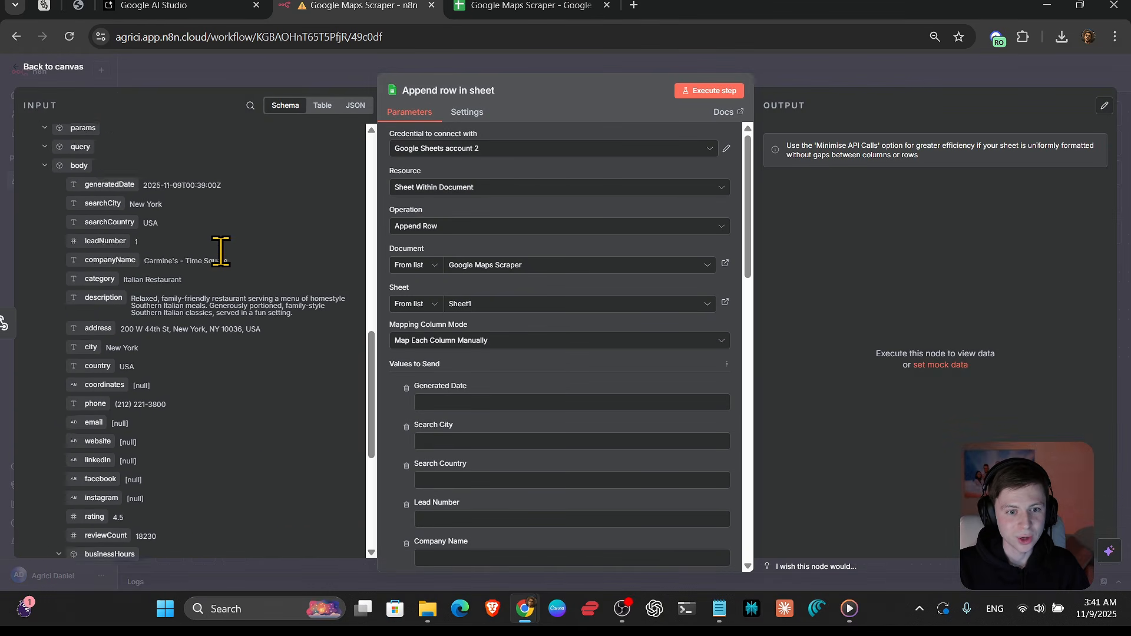
scroll(224, 252, up, 3)
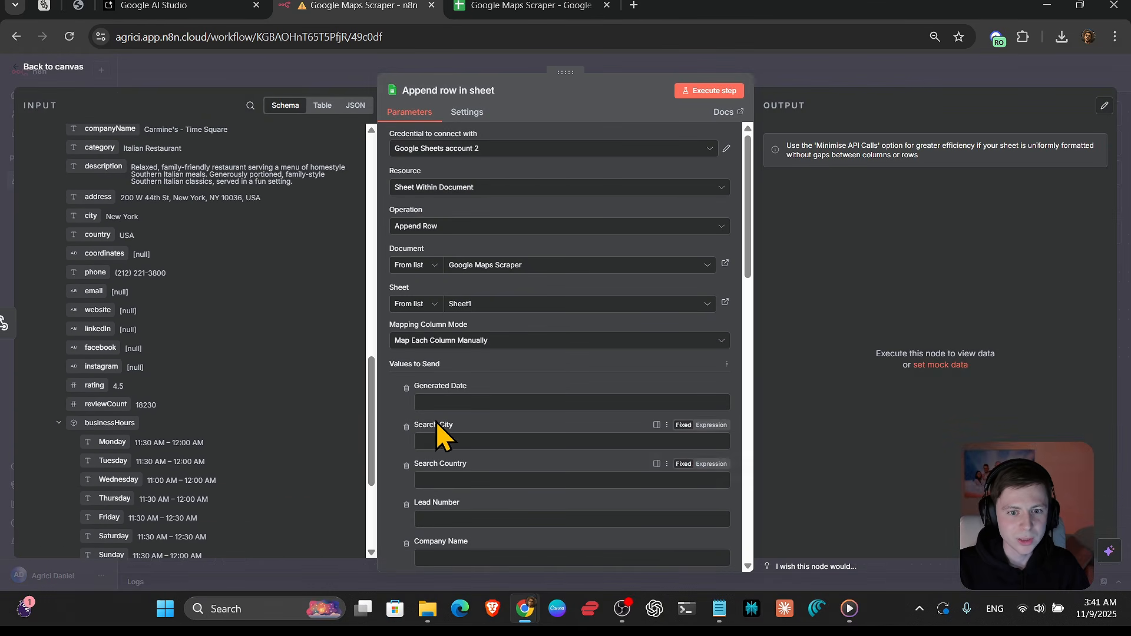
click(459, 402)
scroll(236, 289, up, 3)
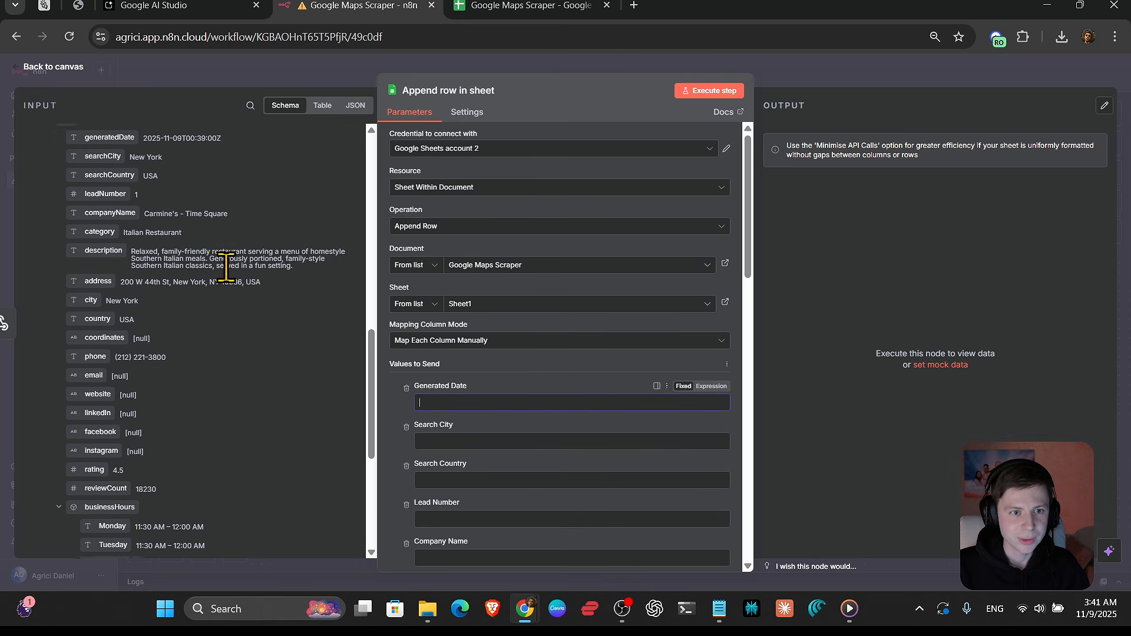
drag(117, 194, 480, 402)
drag(125, 222, 461, 453)
- Map Search Country, Lead Number, Company Name and Category to searchCountry, leadNumber, companyName and category from the webhook body
scroll(517, 411, down, 4)
drag(109, 238, 471, 286)
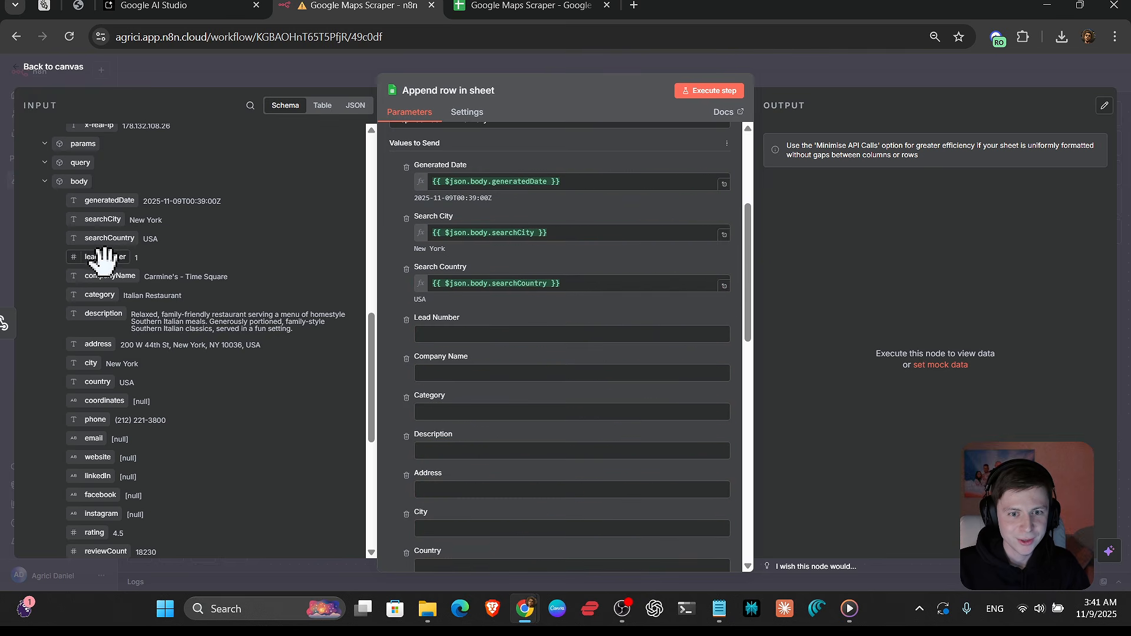
drag(104, 256, 466, 334)
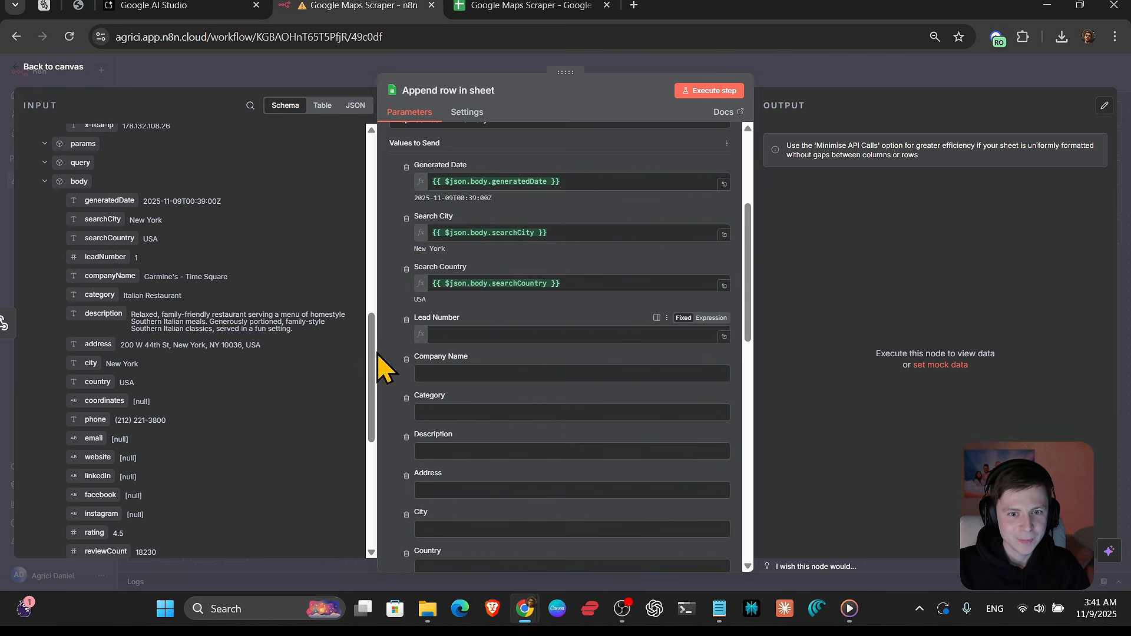
drag(131, 272, 489, 383)
scroll(553, 369, down, 2)
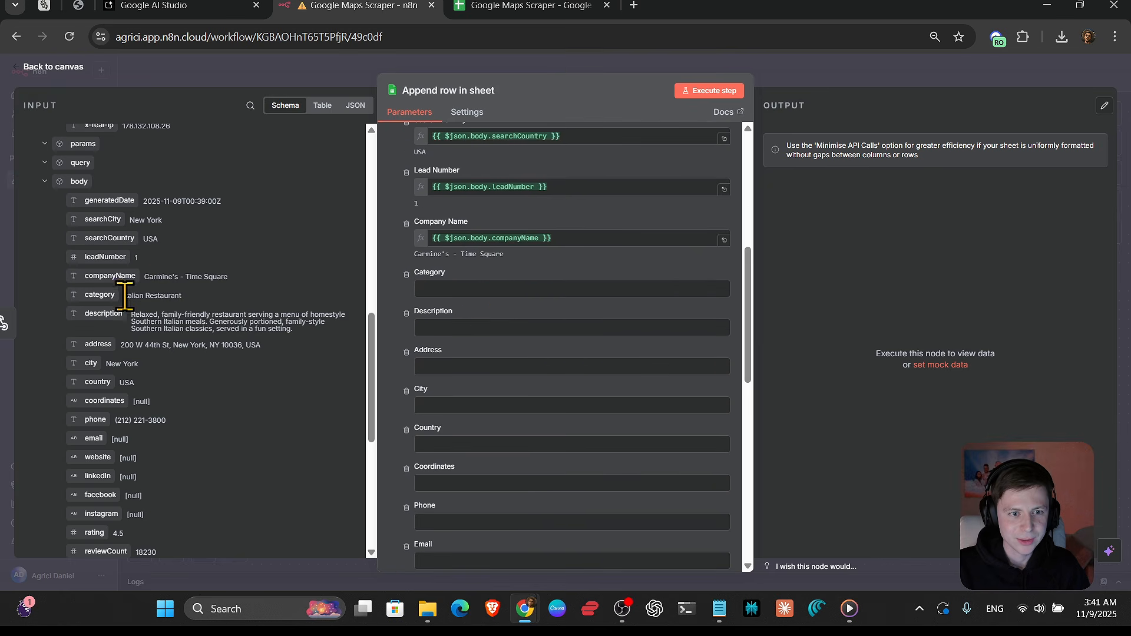
drag(112, 289, 460, 291)
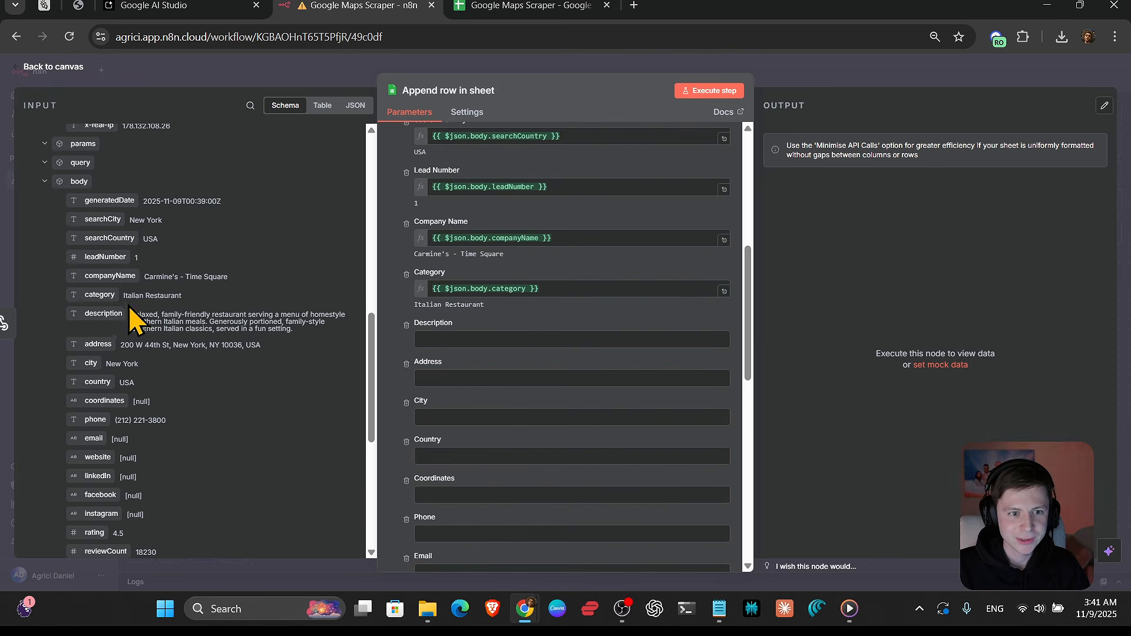
- Map Description, Address, City and Country to description, address, city and country from the webhook body
drag(102, 314, 531, 328)
scroll(530, 328, down, 3)
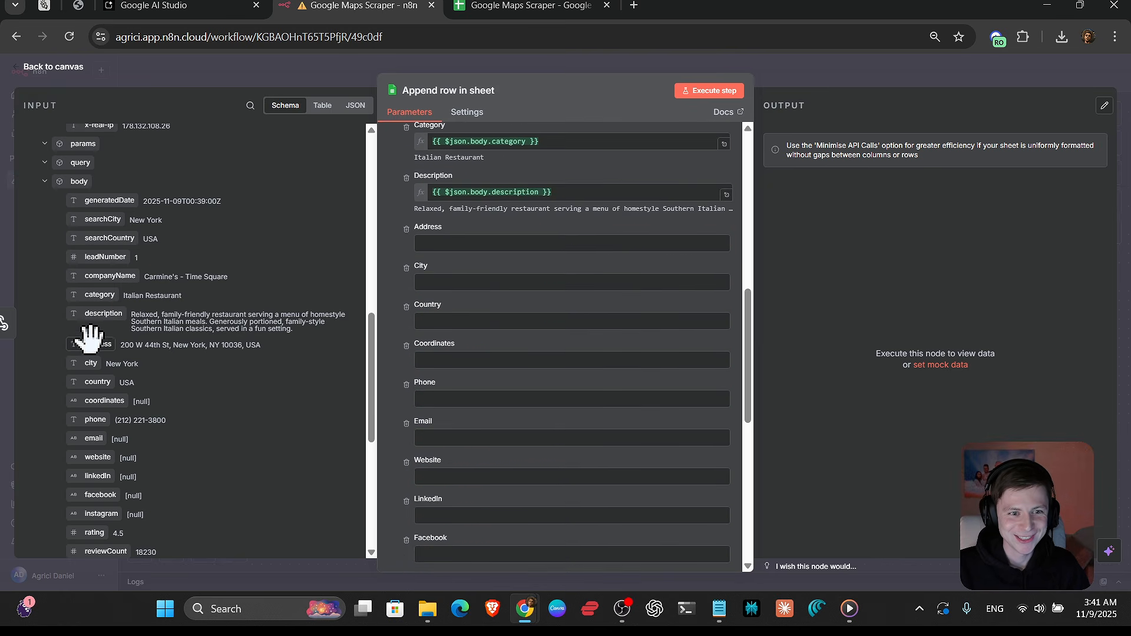
drag(91, 342, 528, 247)
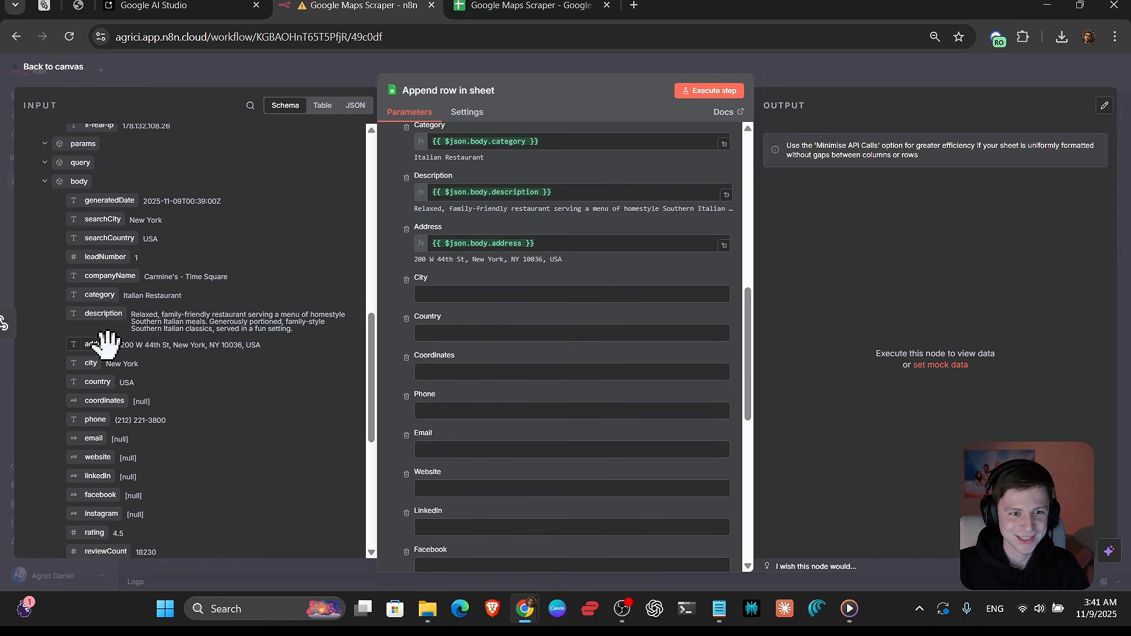
drag(93, 356, 538, 288)
scroll(548, 312, down, 3)
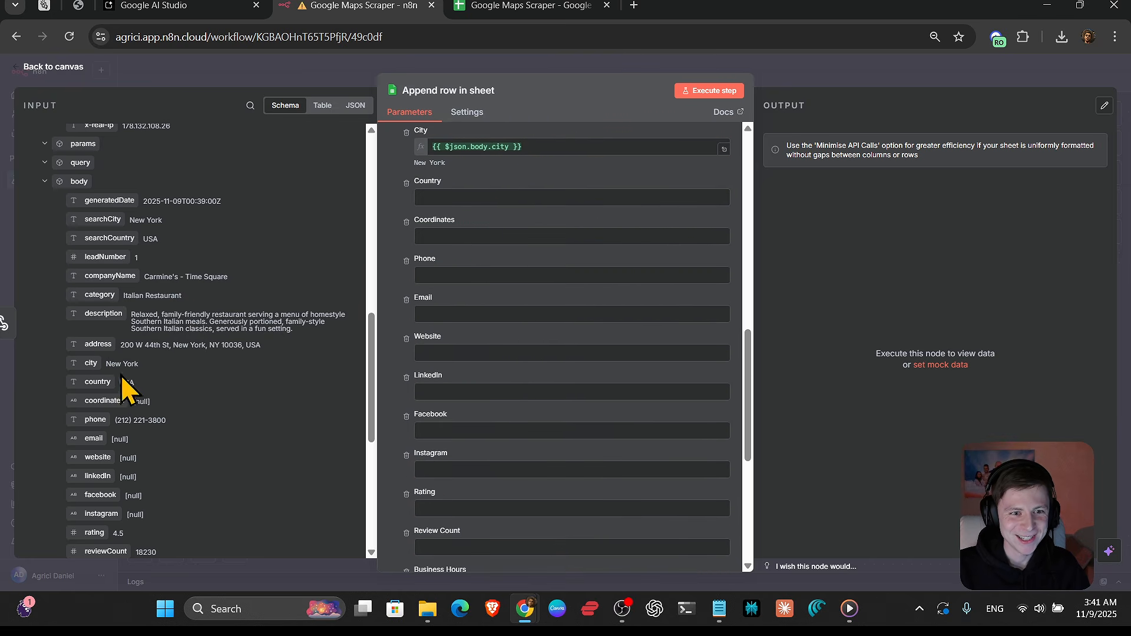
drag(123, 380, 436, 190)
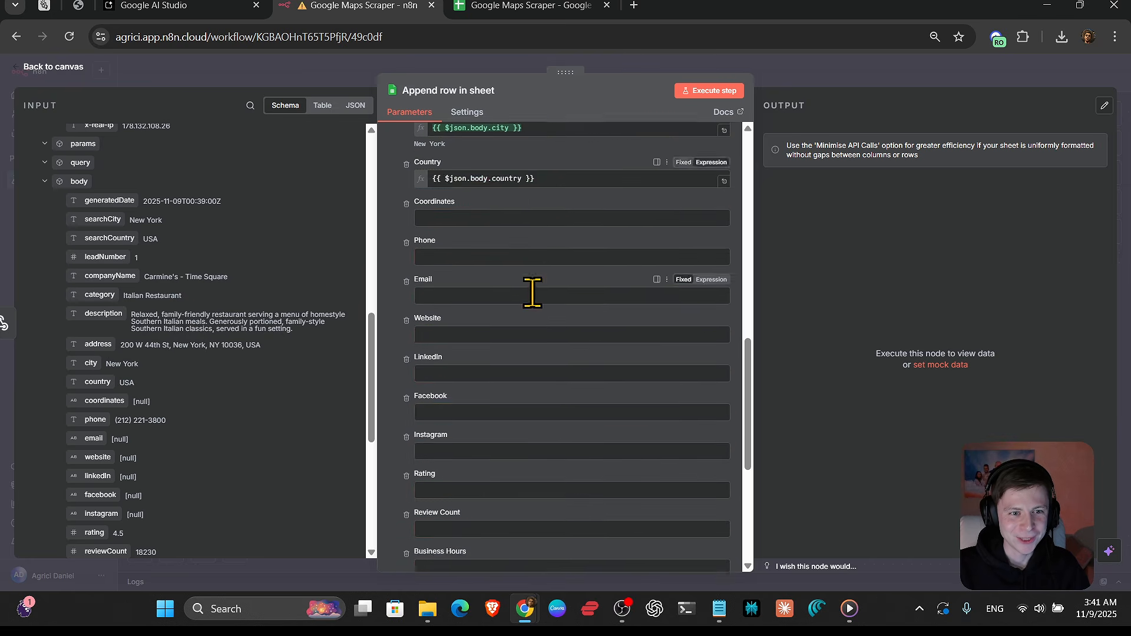
scroll(532, 293, down, 2)
scroll(442, 338, up, 2)
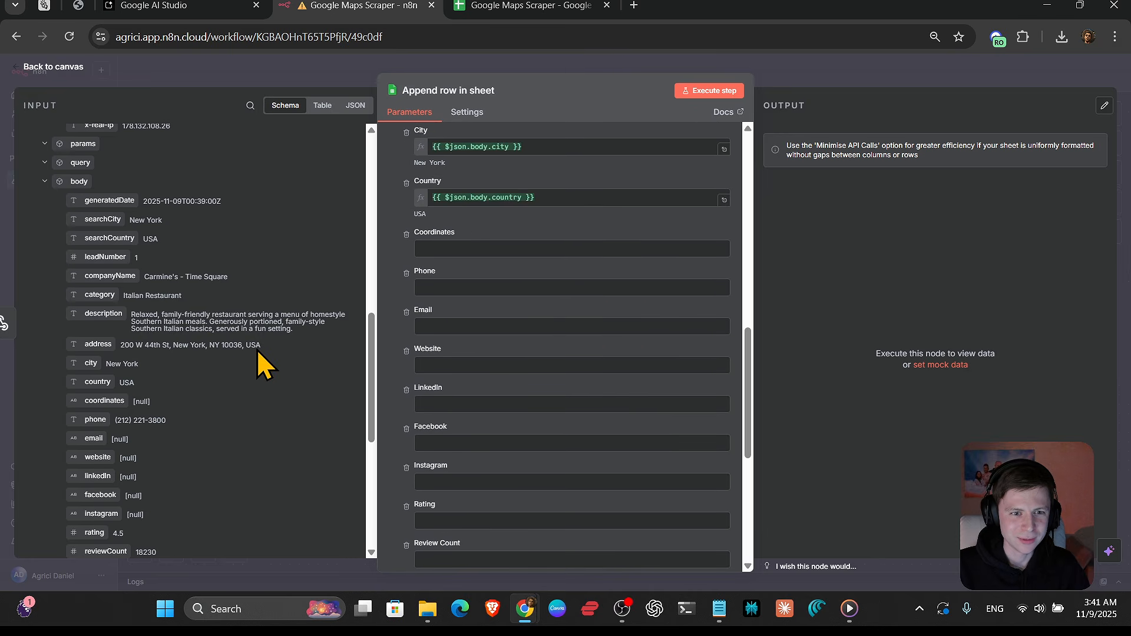
- Map Coordinates, Phone, Email, Website and LinkedIn to their matching webhook body fields
drag(132, 407, 467, 250)
drag(100, 418, 498, 297)
scroll(169, 424, down, 3)
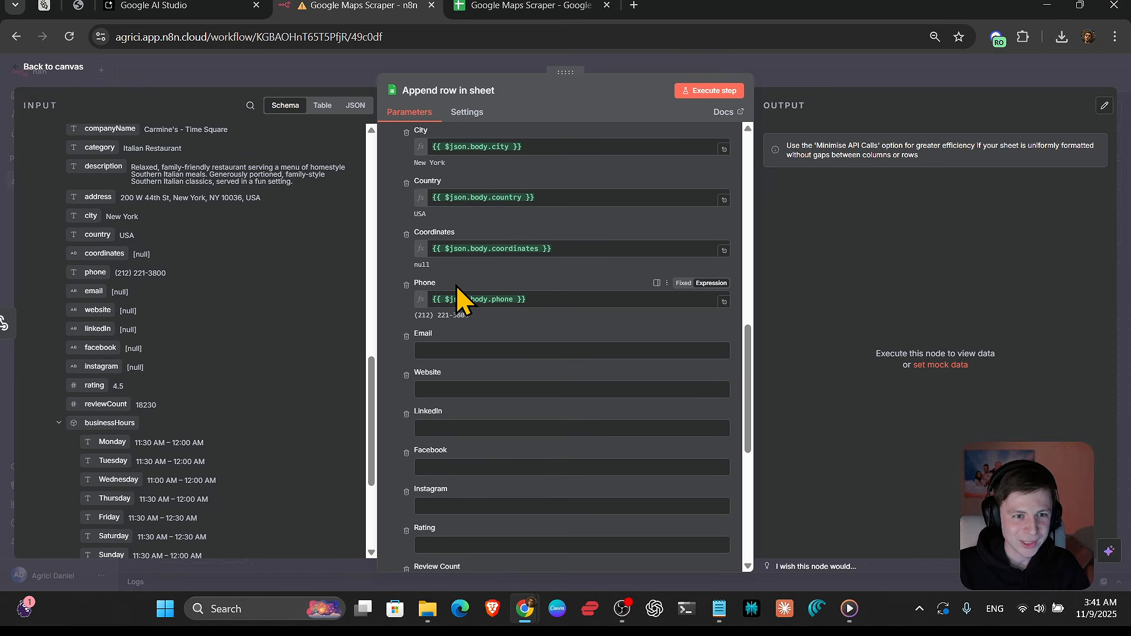
drag(93, 291, 477, 341)
drag(98, 310, 439, 401)
drag(98, 329, 493, 453)
scroll(533, 413, down, 2)
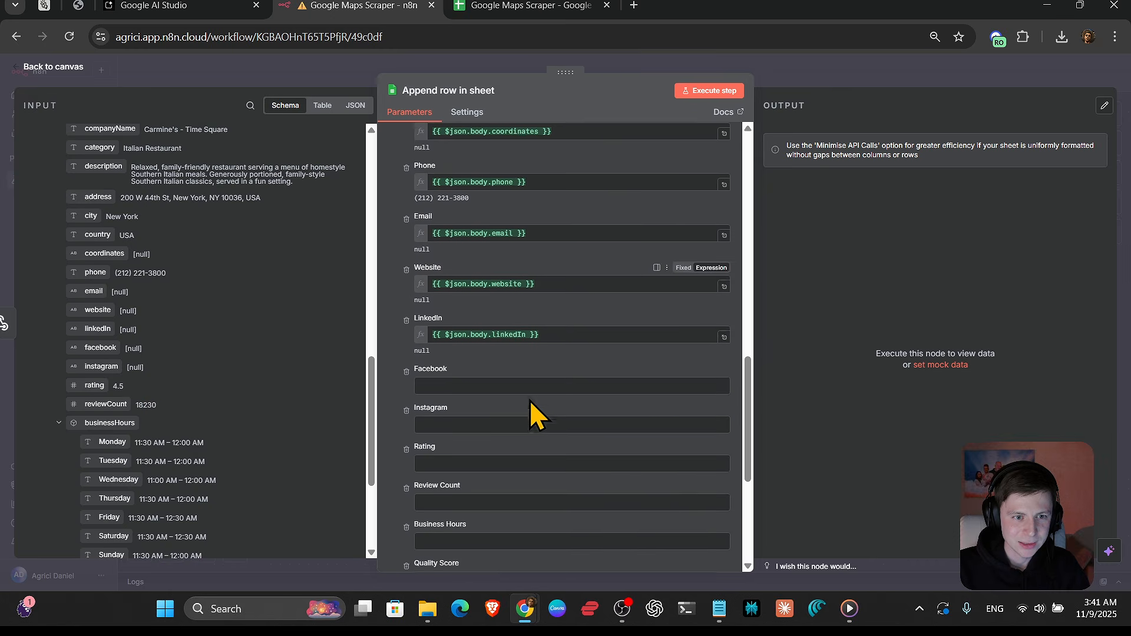
- Map Facebook, Instagram, Rating and Review Count to facebook, instagram, rating and reviewCount from the webhook body
drag(101, 348, 494, 361)
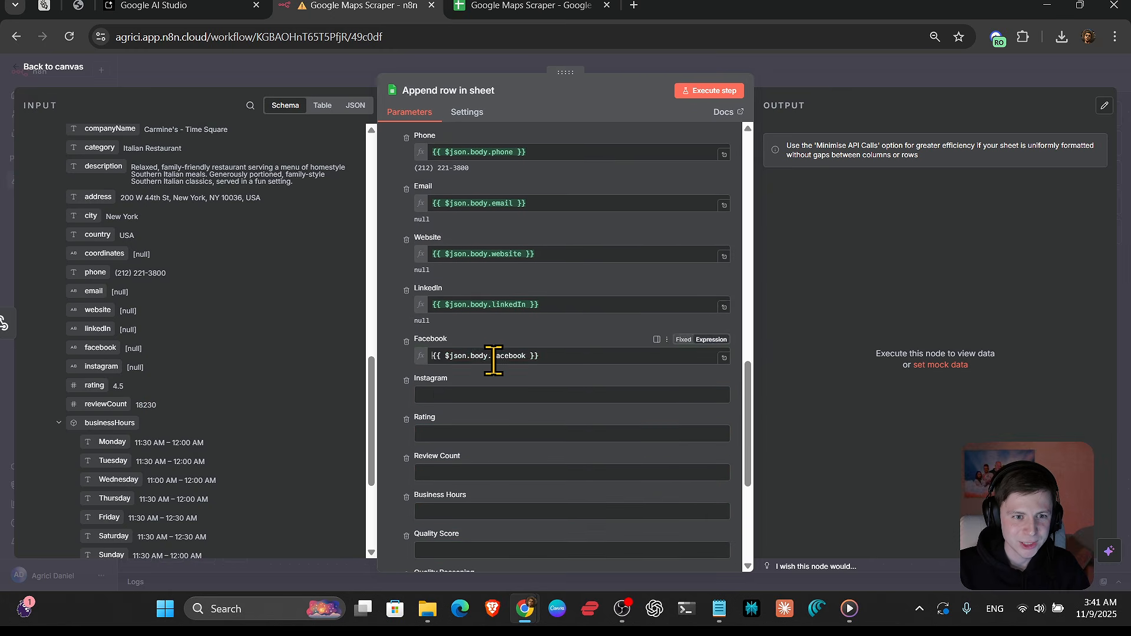
scroll(494, 360, down, 1)
drag(102, 367, 454, 337)
drag(98, 384, 507, 383)
drag(103, 404, 536, 430)
scroll(538, 437, down, 1)
scroll(543, 422, down, 1)
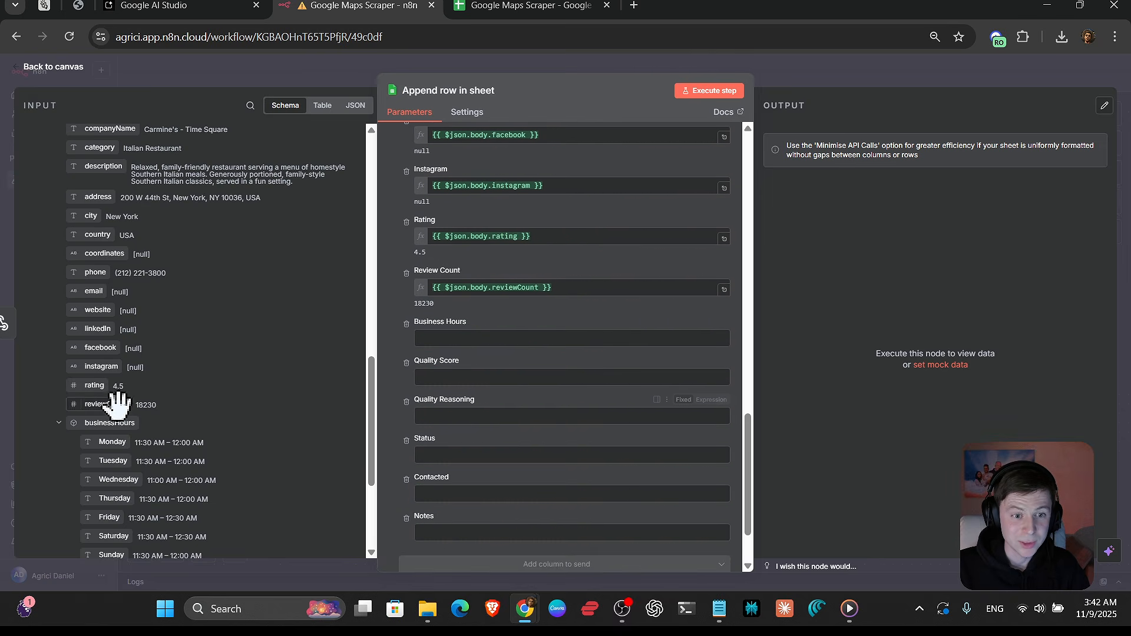
- Collapse the businessHours object in the input schema and map it to the Business Hours column
click(59, 422)
drag(83, 423, 448, 339)
scroll(528, 381, down, 1)
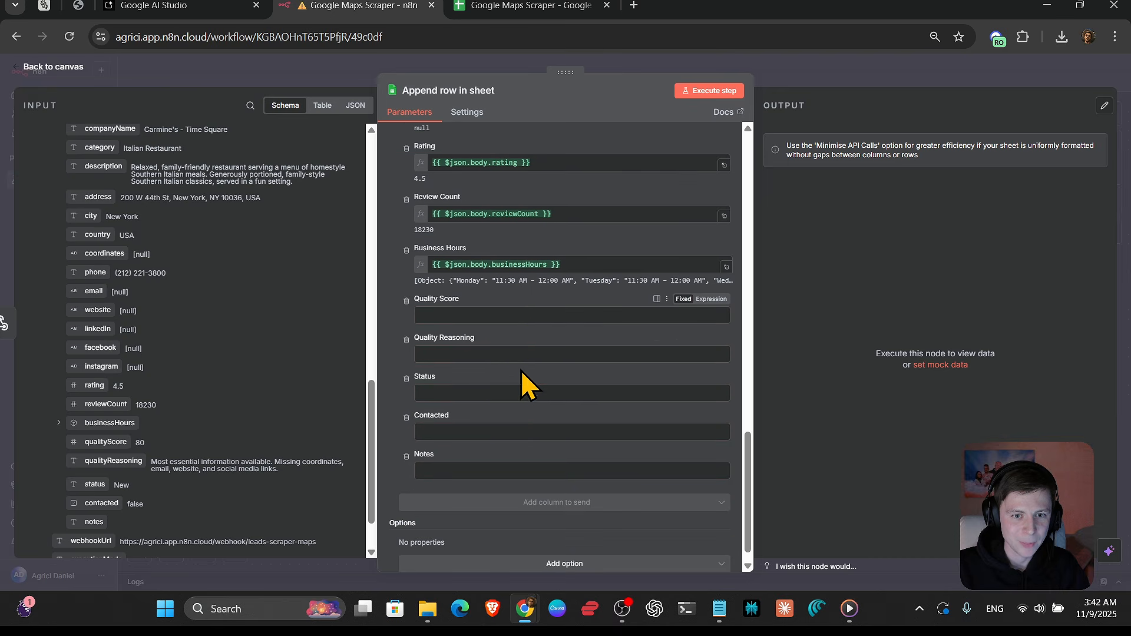
- In ChatGPT, start a prompt with "I have this json expression:", the copied {{ $json.body.businessHours }} expression and "which contains this:"
click(474, 264)
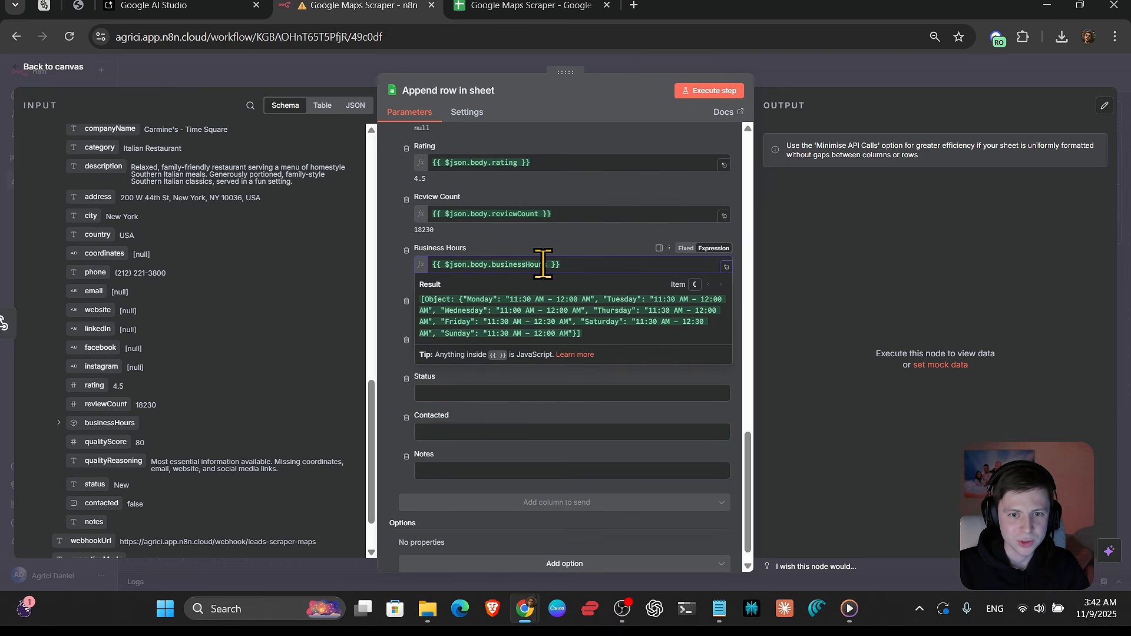
click(654, 609)
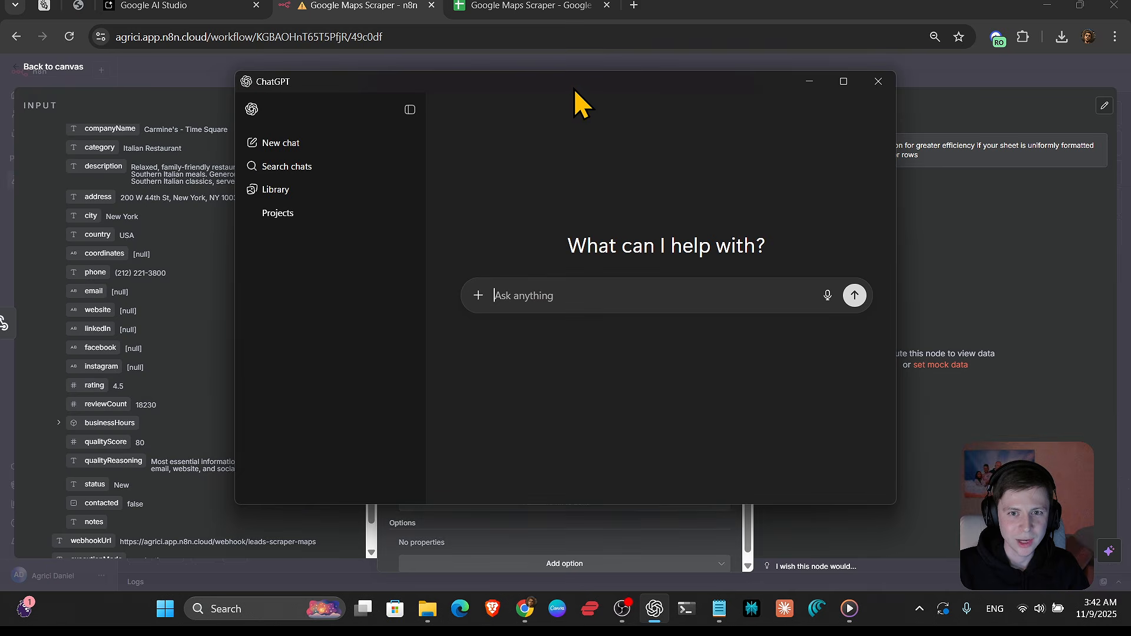
drag(574, 87, 610, 101)
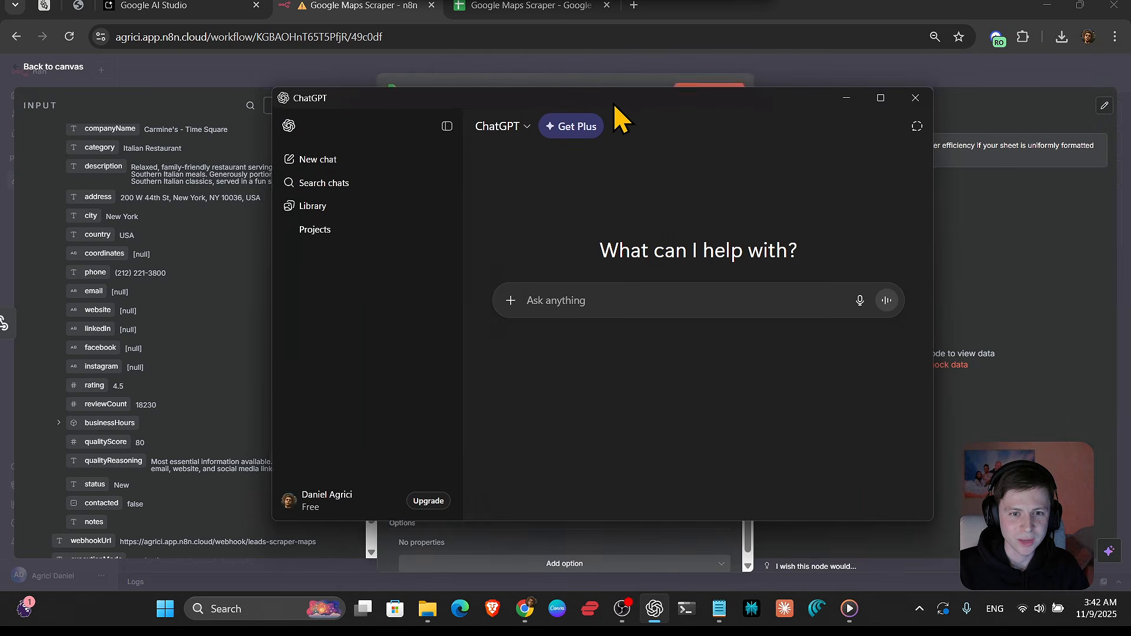
text(I have this json expression)
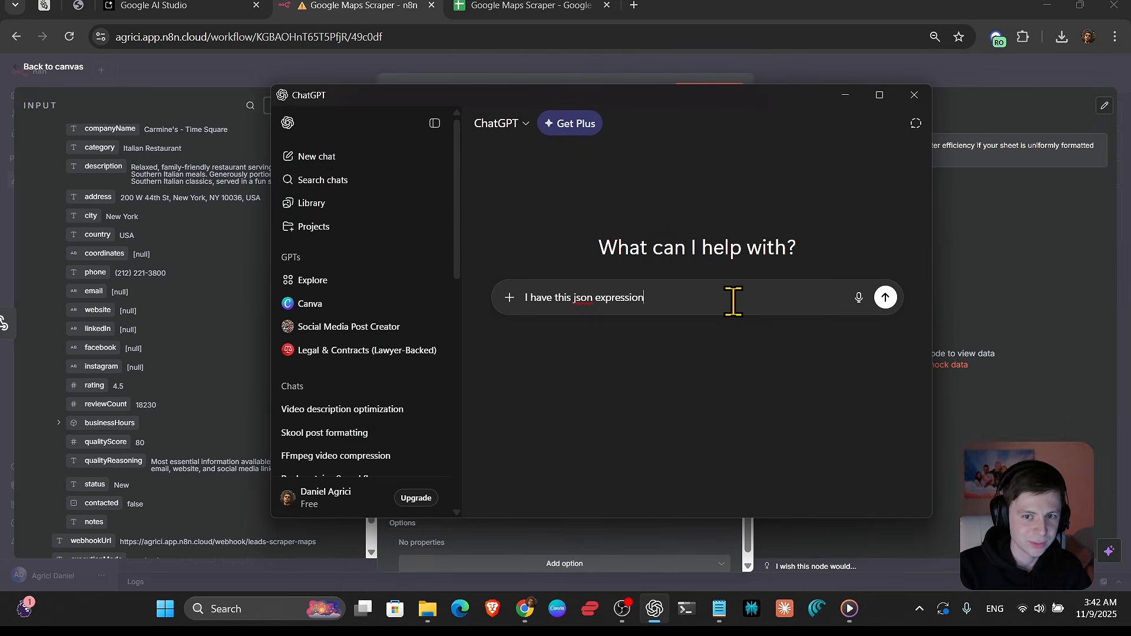
text(:)
key(shift+Return)
text({{ $json.body.businessHours }})
key(shift+Return)
key(shift+Return)
text(w)
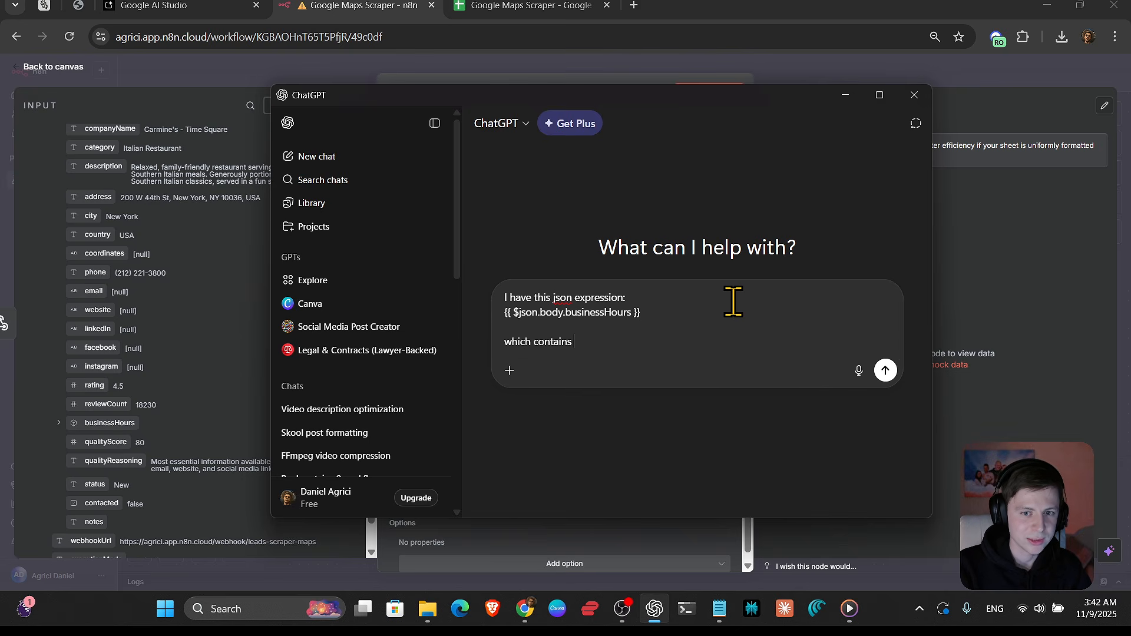
text(hich contains this:)
key(shift+Return)
- Add the Business Hours result from n8n to the ChatGPT prompt, ask for it "properly arranged, with no json stuff or objects", and send it
click(787, 8)
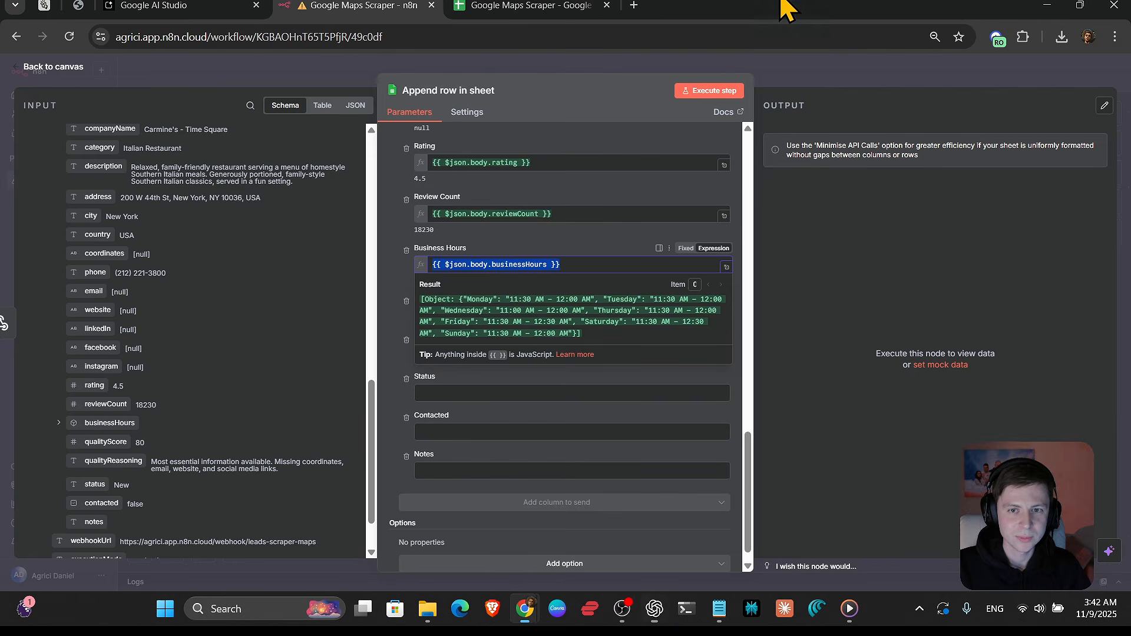
triple_click(530, 298)
key(ctrl+c)
key(alt+Tab)
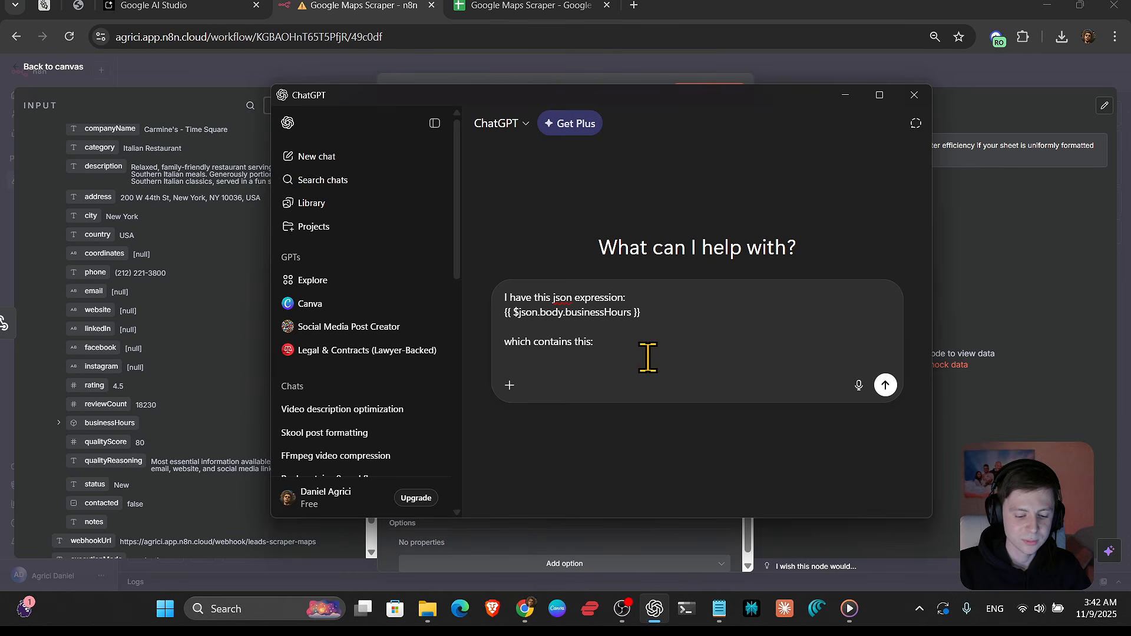
key(ctrl+v)
key(shift+Return)
key(shift+Return)
text(--)
key(shift+Return)
key(shift+Return)
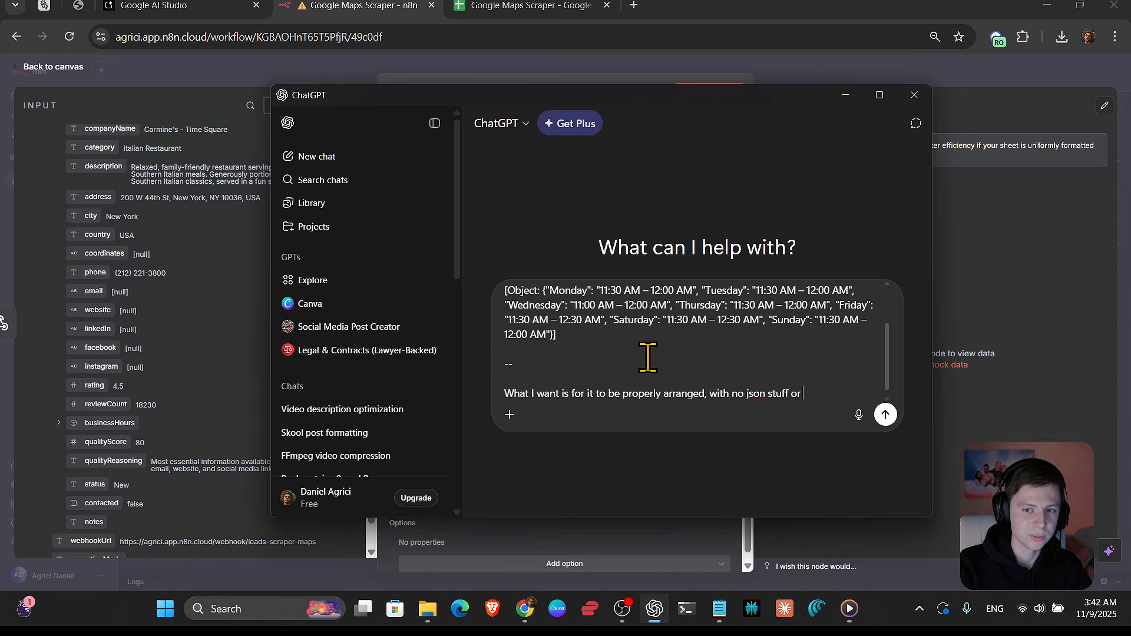
key(Return)
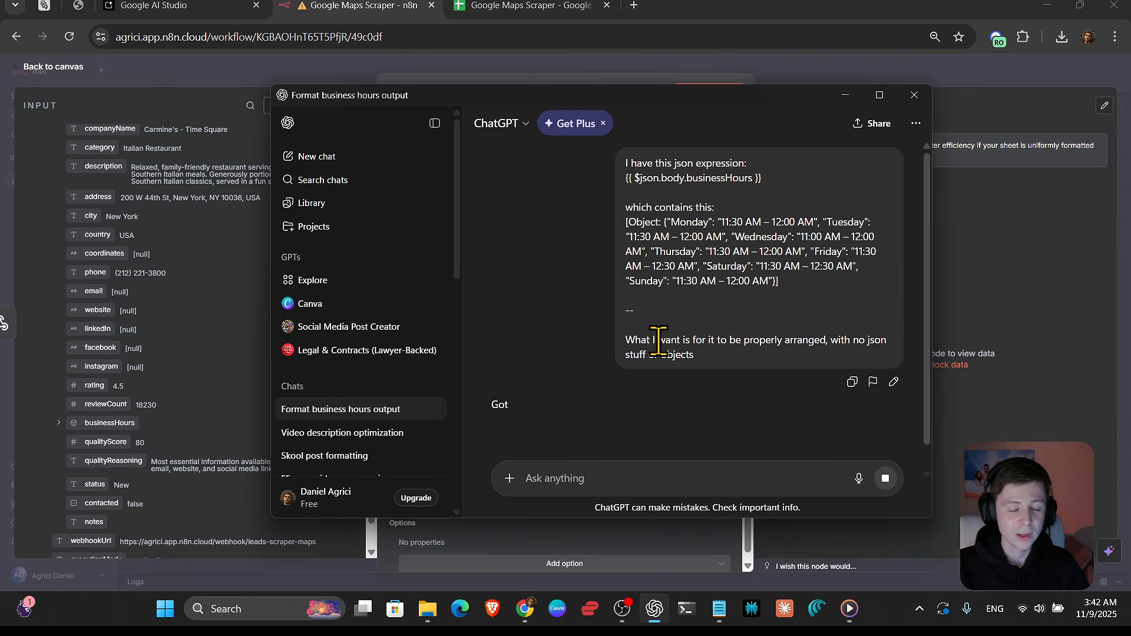
- Copy ChatGPT's Option 1 readable-text code and replace the Business Hours expression in n8n's append-row node with that Object.entries expression
scroll(660, 389, down, 3)
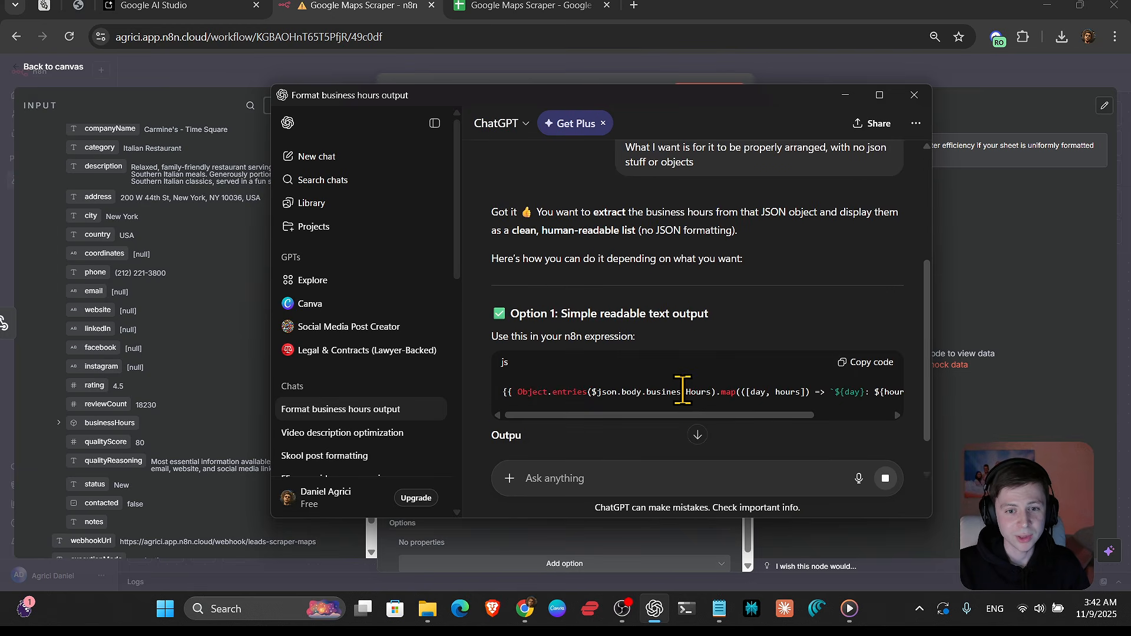
drag(647, 387, 588, 391)
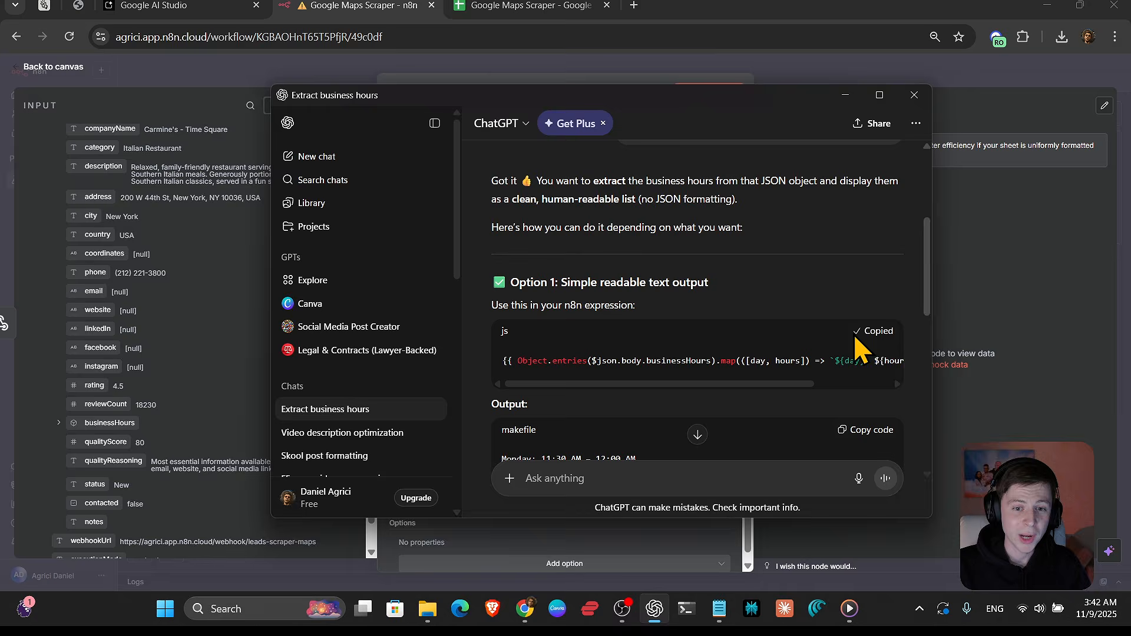
click(853, 12)
click(782, 323)
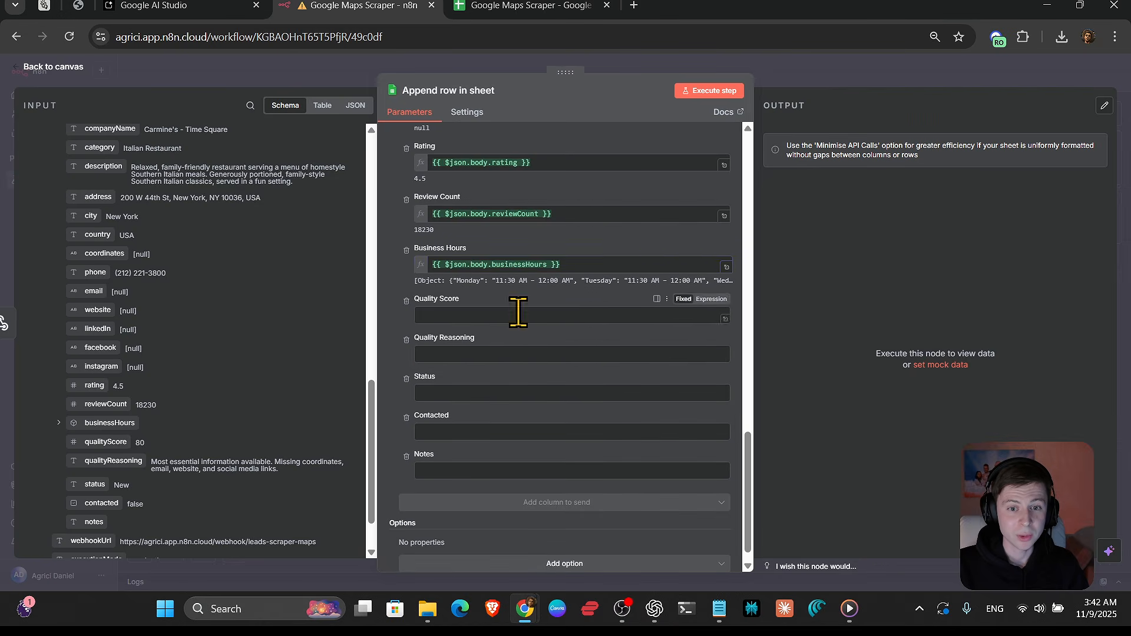
click(486, 265)
key(ctrl+a)
text({{ Object.entries($json.body.businessHours).map(([day, hours]) => `${day}: ${hours}`).join('\n') }})
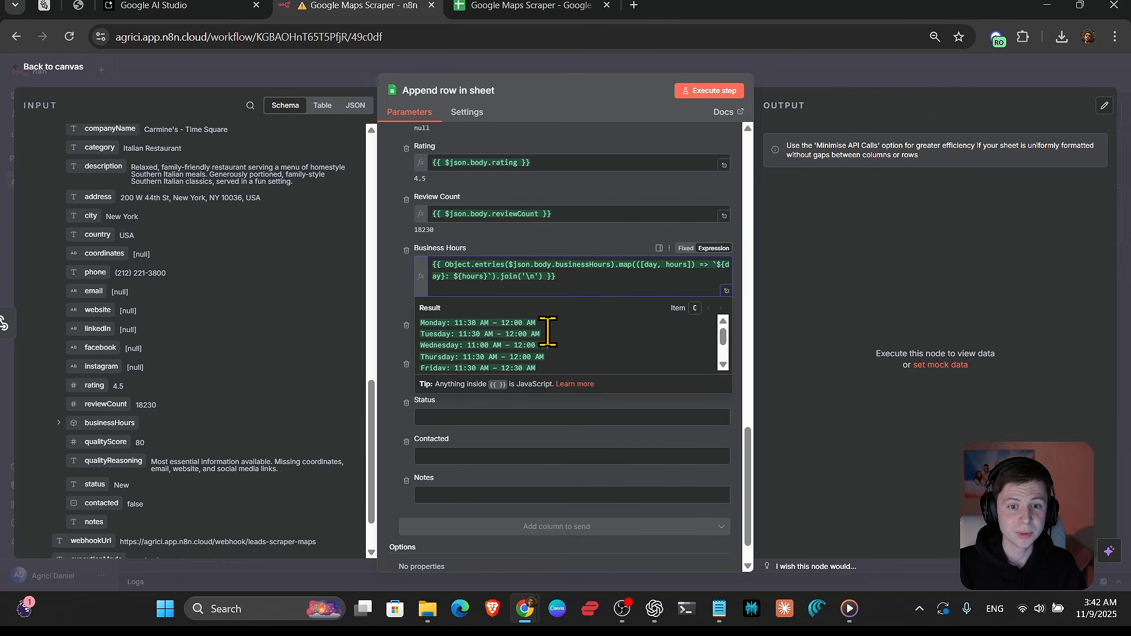
key(BackSpace)
click(754, 270)
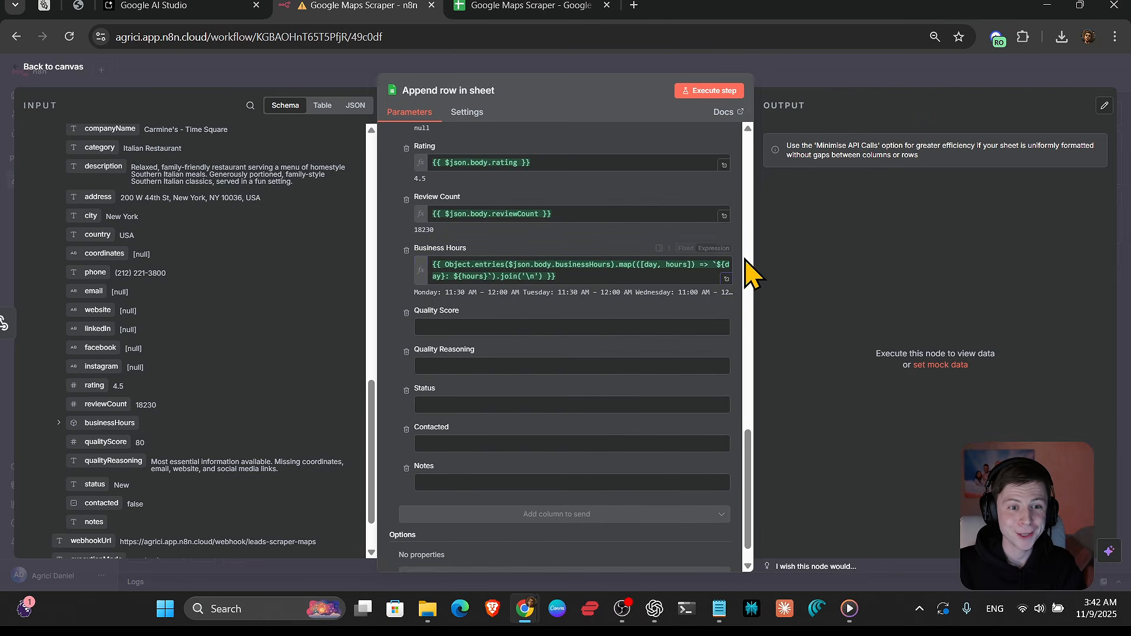
- Map Quality Score, Quality Reasoning, Status, Contacted and Notes to their matching webhook body fields
scroll(160, 342, down, 2)
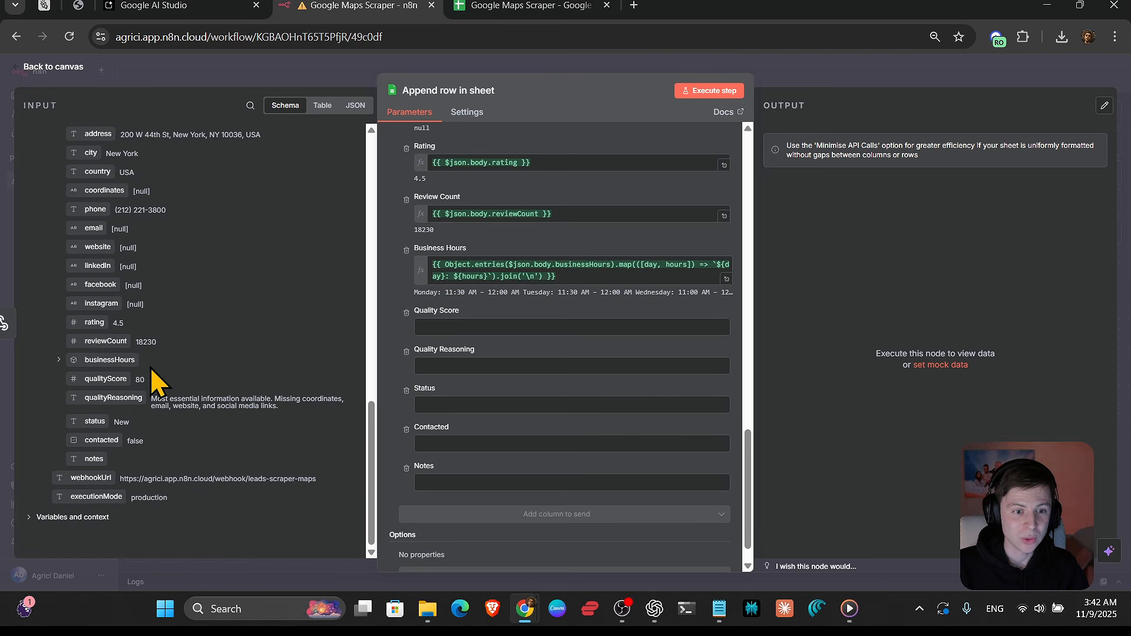
drag(126, 380, 478, 328)
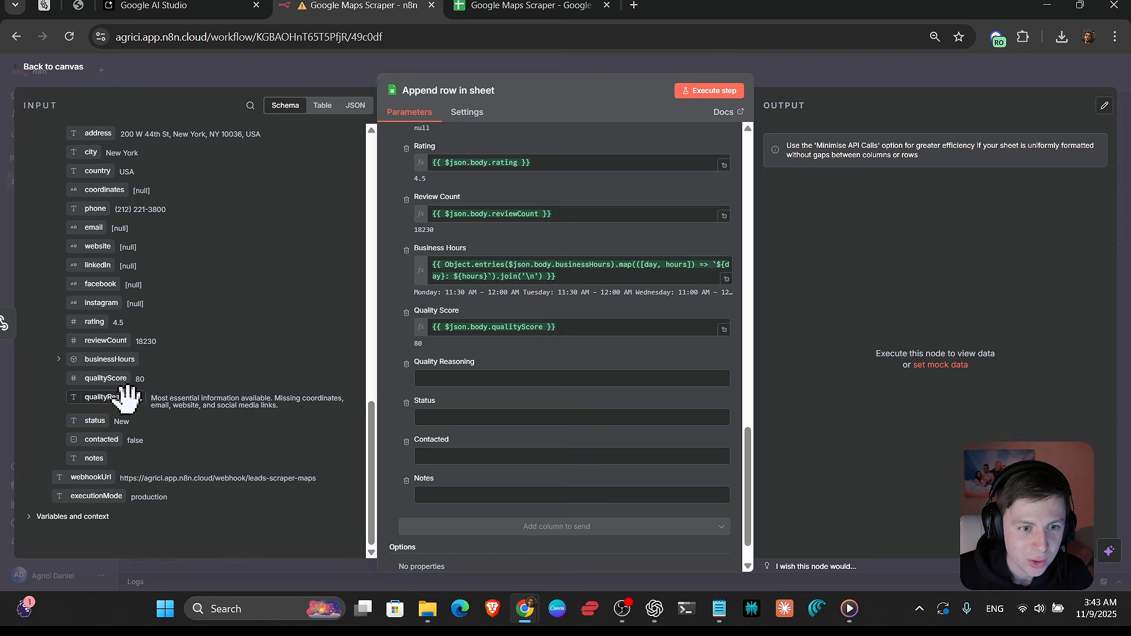
drag(122, 393, 459, 380)
drag(94, 420, 412, 415)
drag(106, 439, 459, 480)
drag(94, 453, 451, 530)
- Execute the append-row step and check the appended lead in the Google Maps Scraper spreadsheet
scroll(580, 515, up, 6)
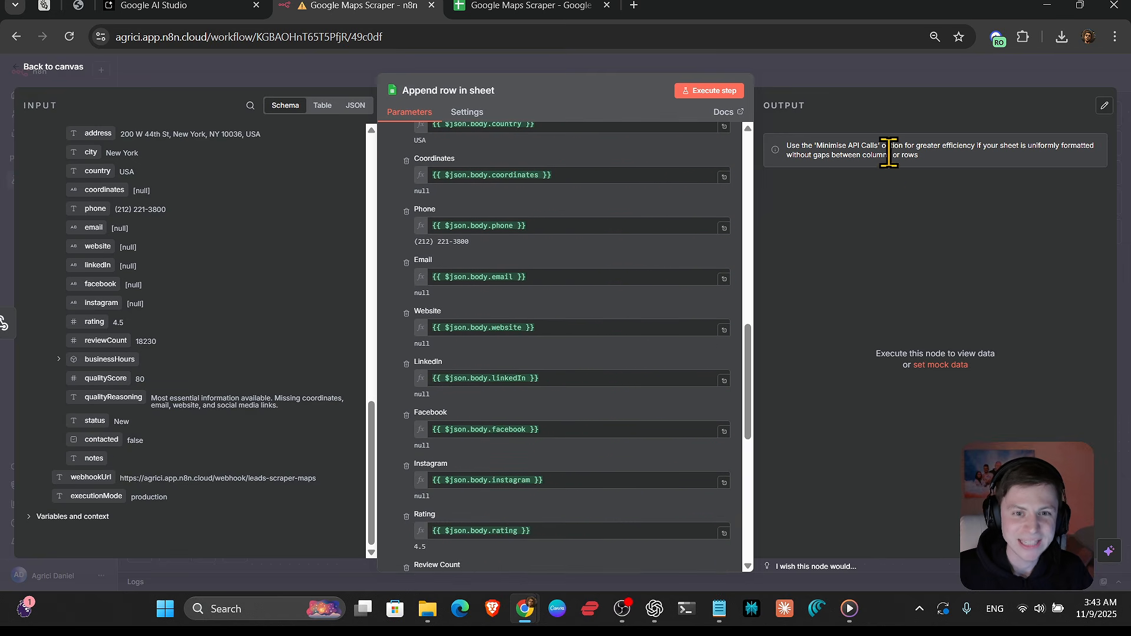
click(715, 91)
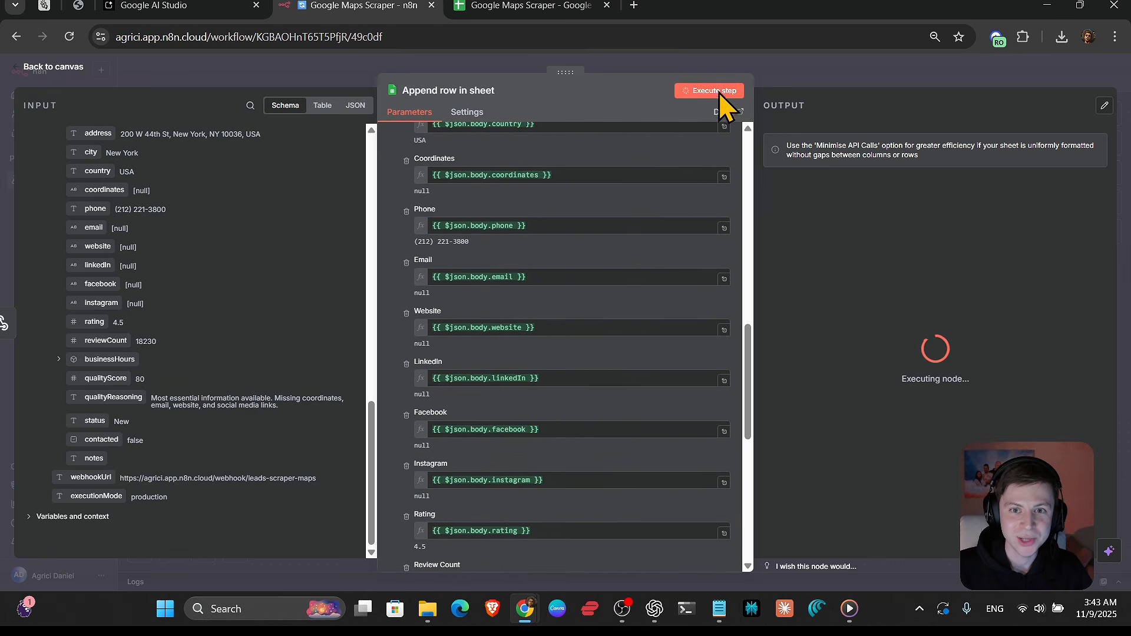
click(533, 6)
click(493, 253)
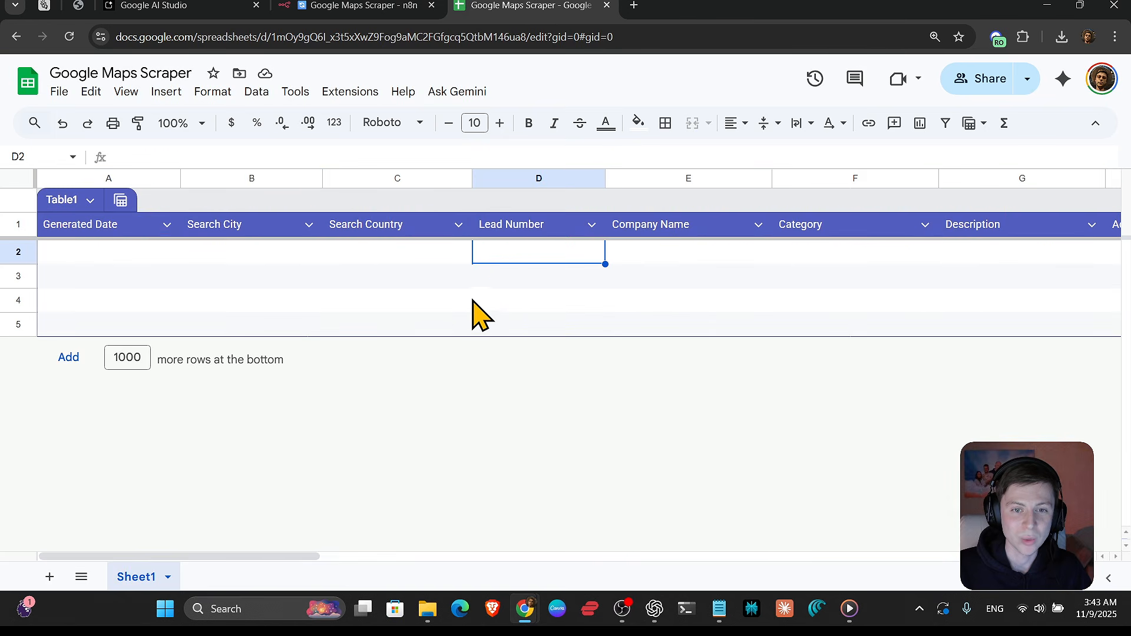
click(316, 298)
click(171, 258)
click(317, 401)
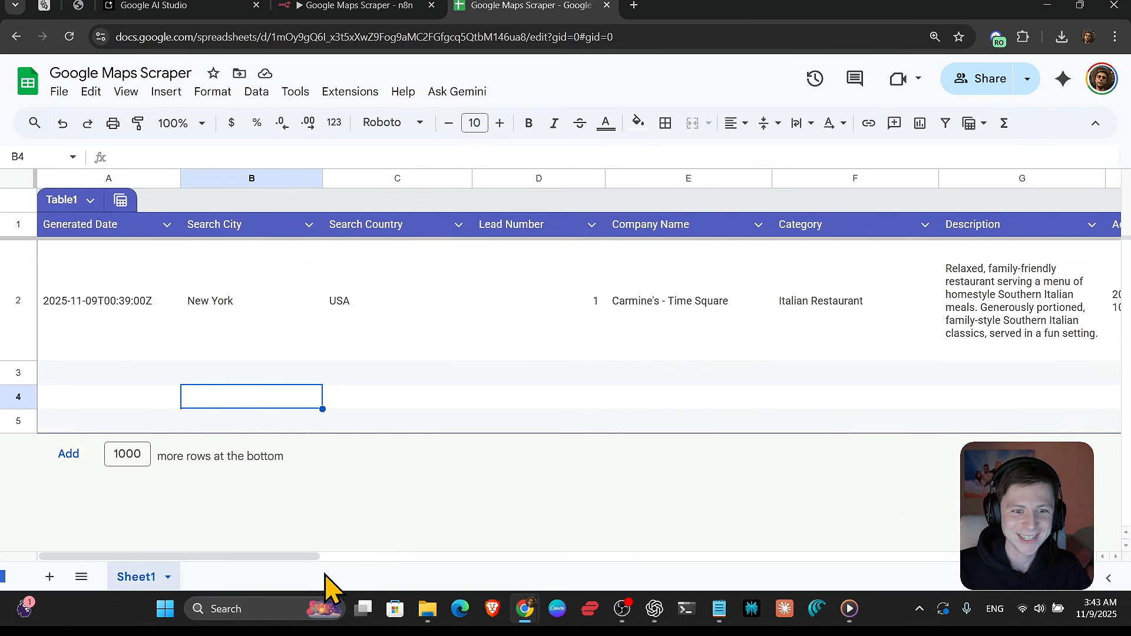
- Widen the Description and Business Hours columns while reviewing the appended row across the sheet
drag(315, 556, 463, 560)
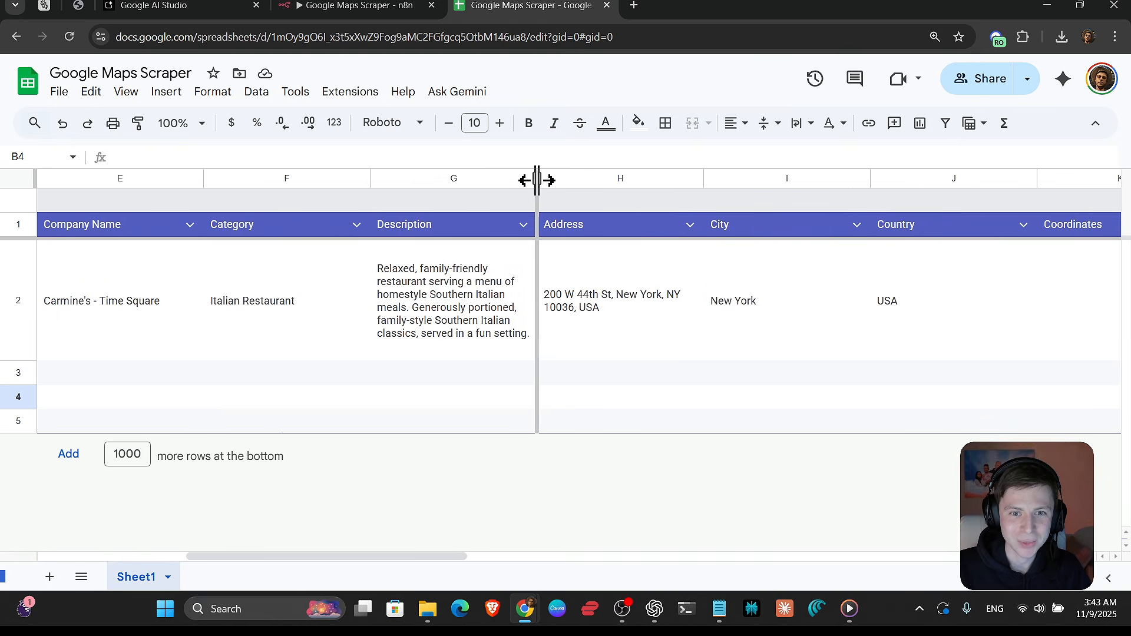
drag(537, 180, 614, 183)
drag(411, 557, 954, 533)
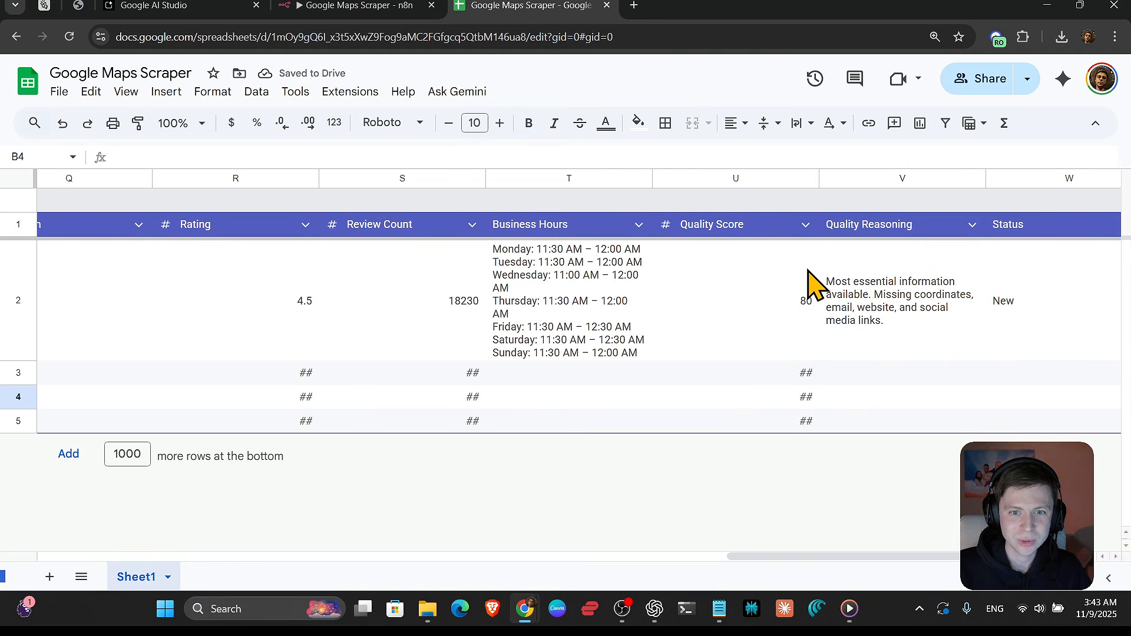
drag(652, 179, 685, 184)
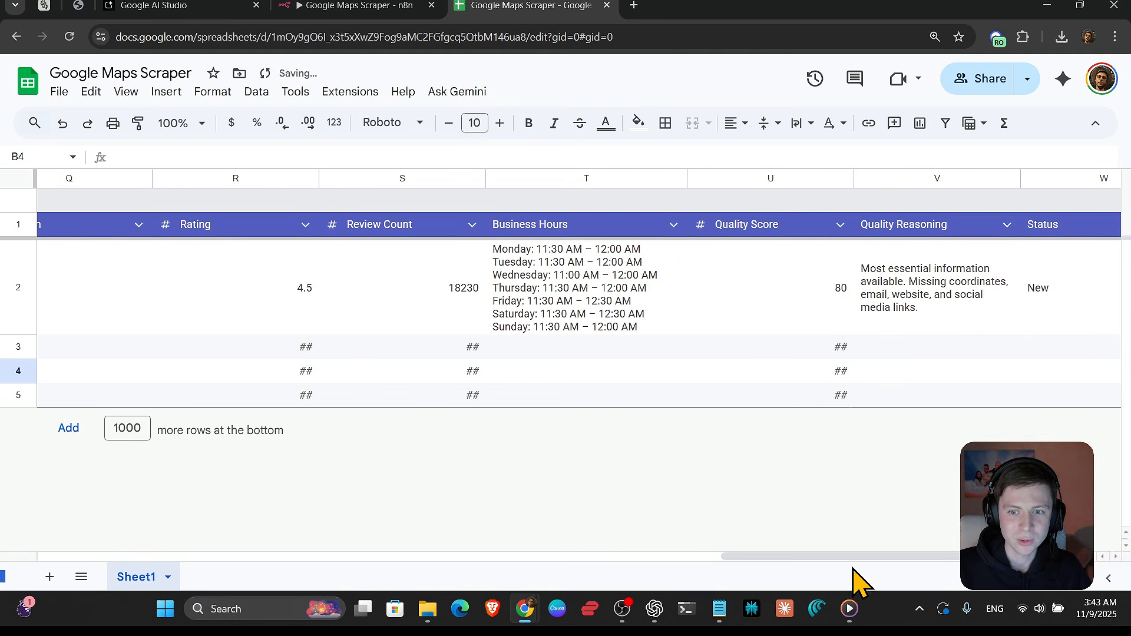
drag(880, 557, 76, 557)
- Switch to the AI Lead Scraper app in Google AI Studio and set its search query to marketing agencies
click(180, 9)
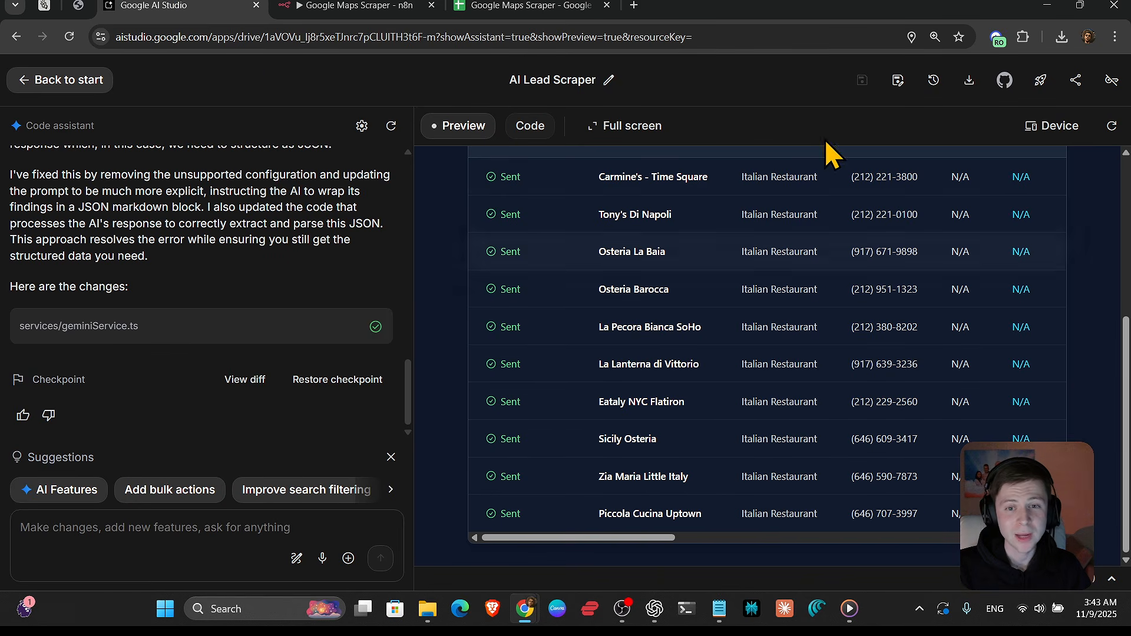
scroll(755, 329, up, 5)
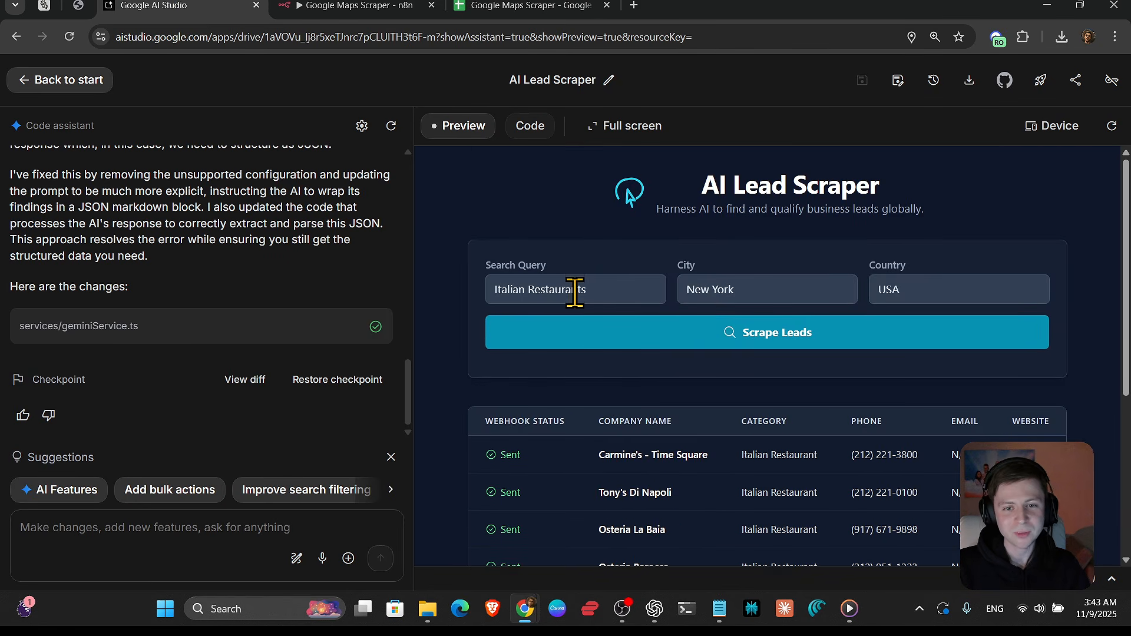
triple_click(575, 293)
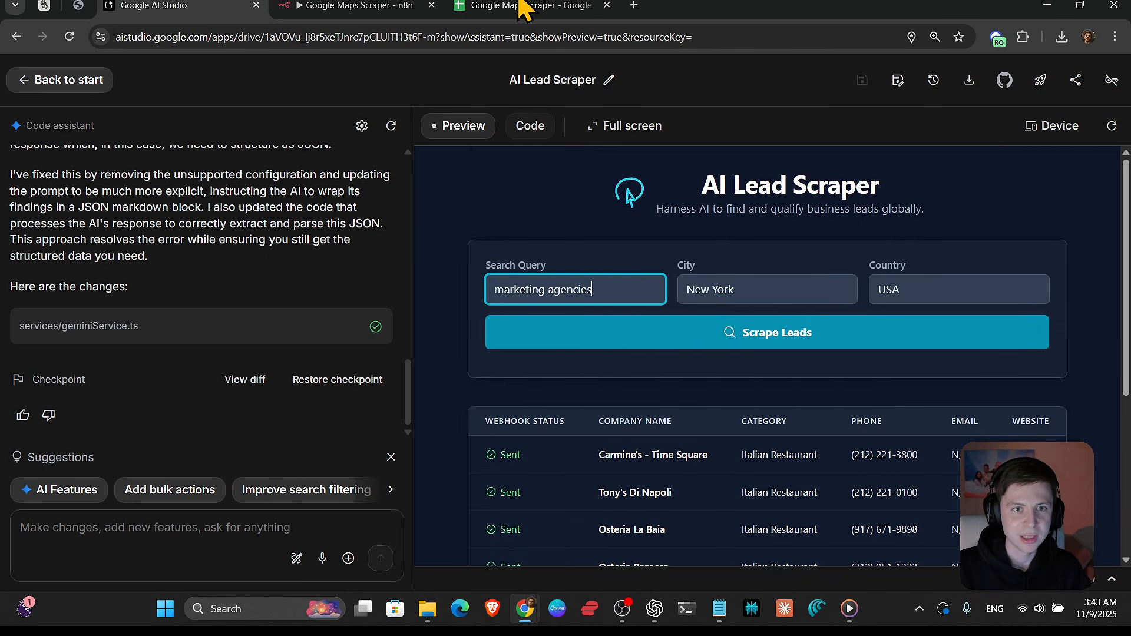
- Activate the Google Maps Scraper workflow in n8n and save it
click(353, 7)
click(865, 71)
click(1048, 77)
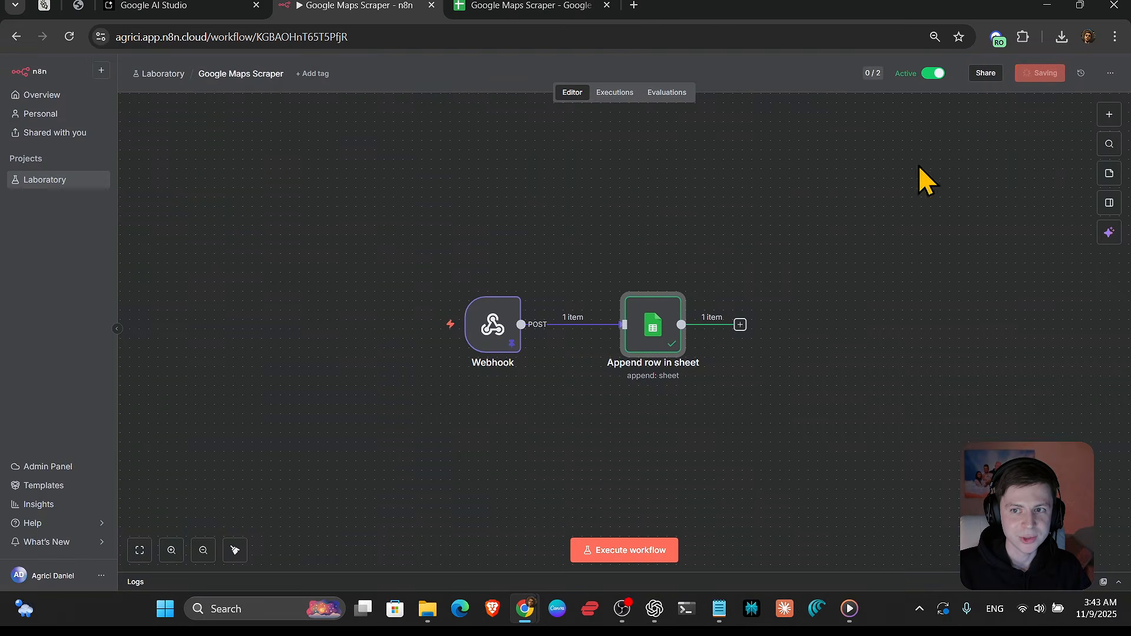
- Separate Google AI Studio into its own browser window and arrange it side by side with the n8n window
click(182, 7)
click(717, 341)
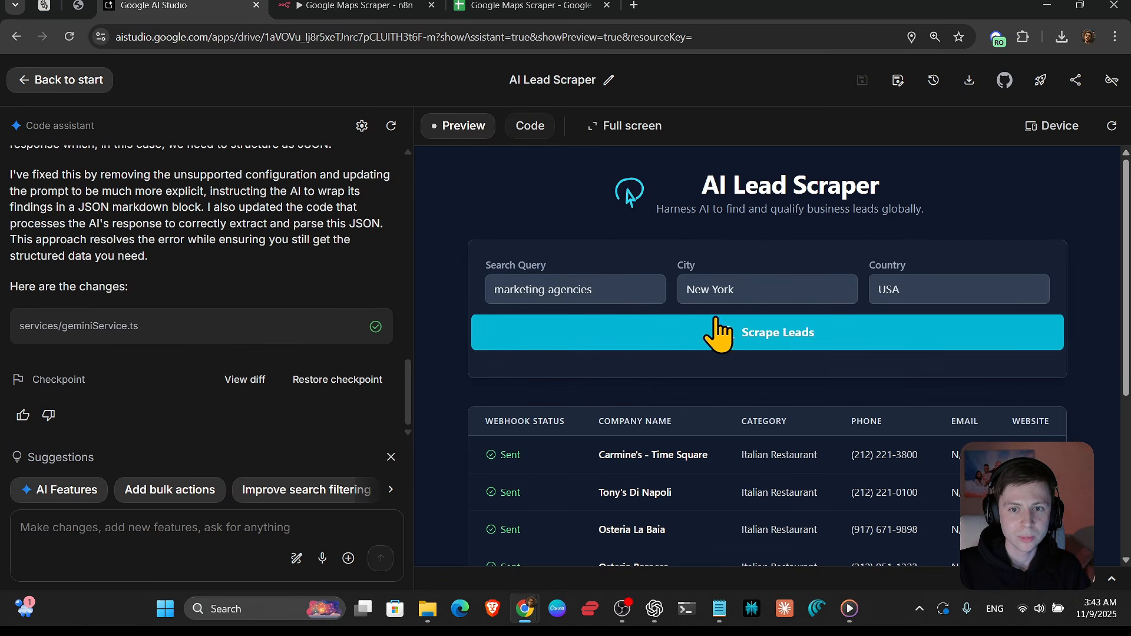
drag(530, 6, 663, 157)
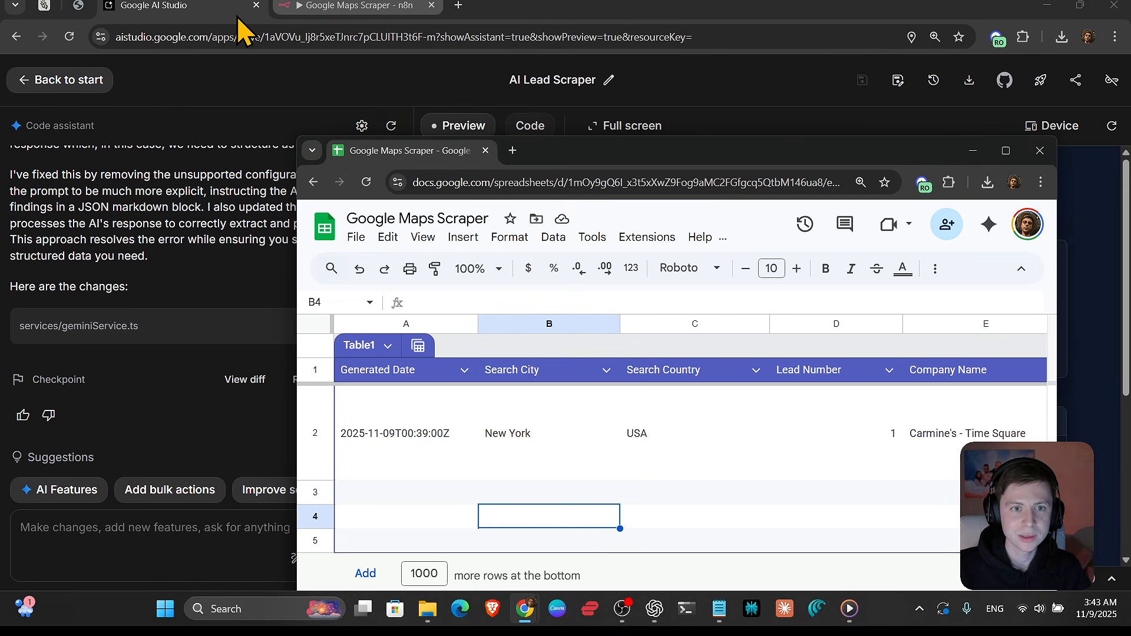
drag(228, 9, 406, 106)
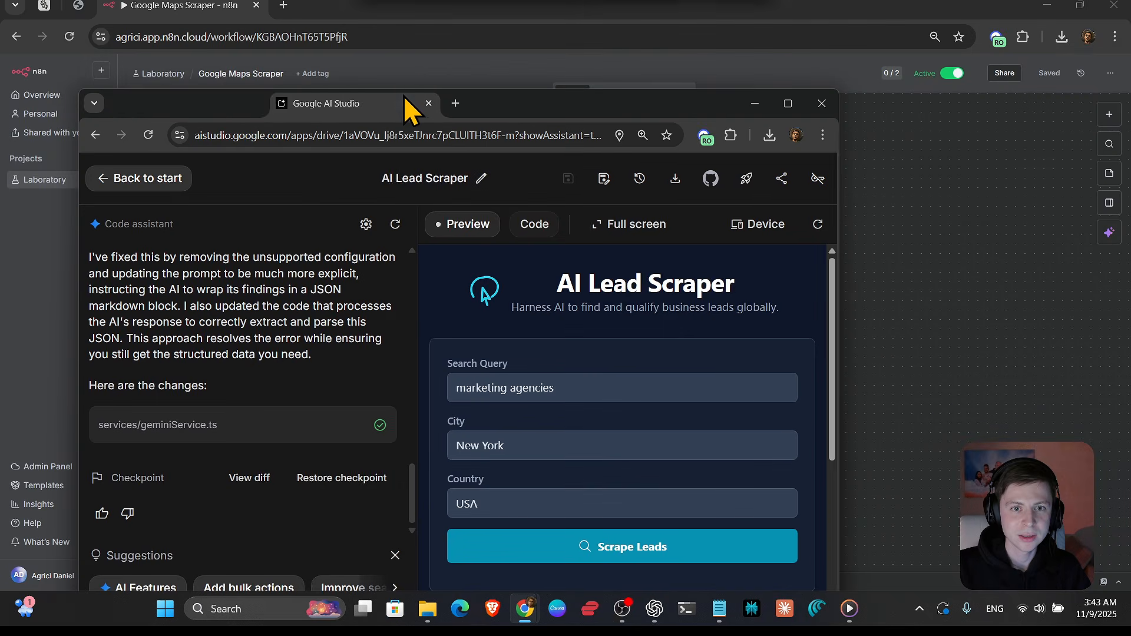
drag(330, 115, 381, 51)
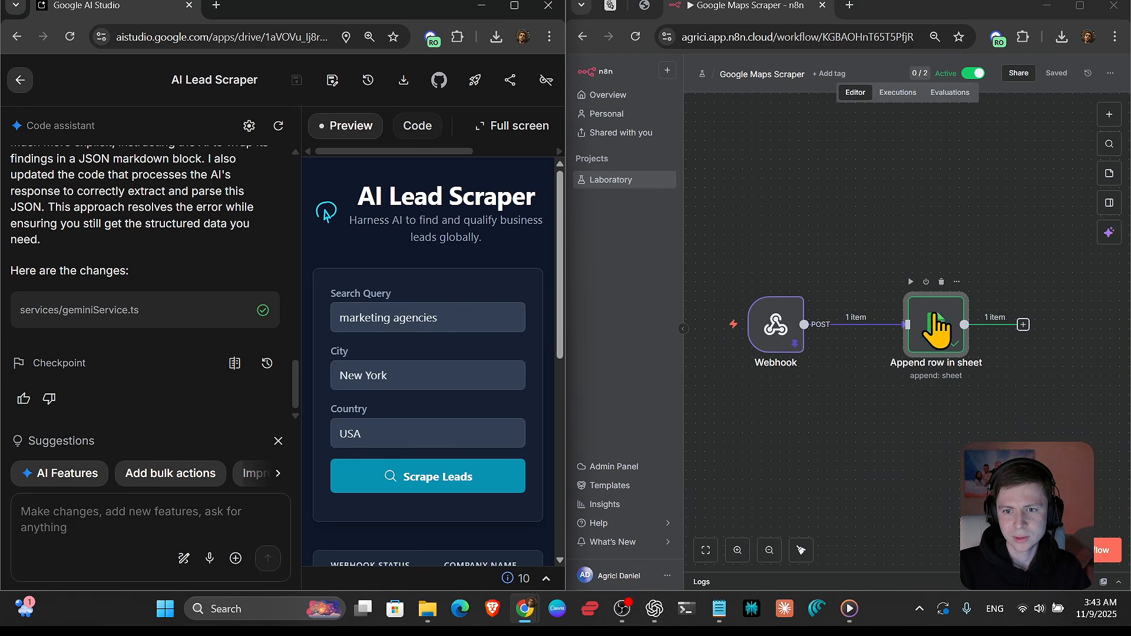
- Open the target Sheet1 from n8n's append-row node and widen the scraper app's preview beside it
double_click(922, 327)
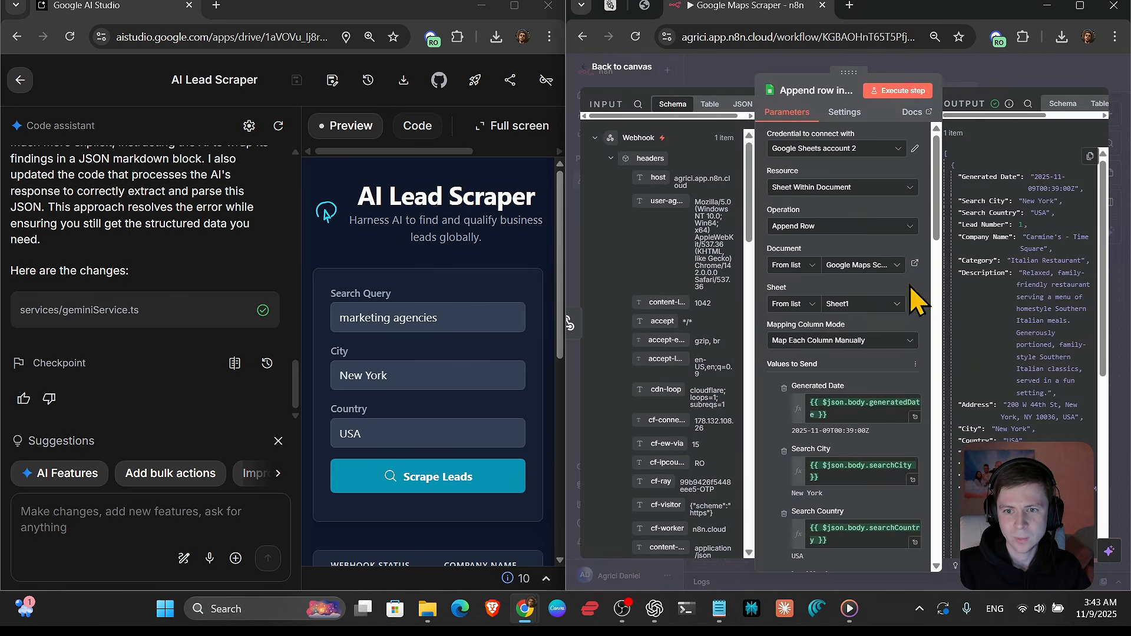
click(915, 303)
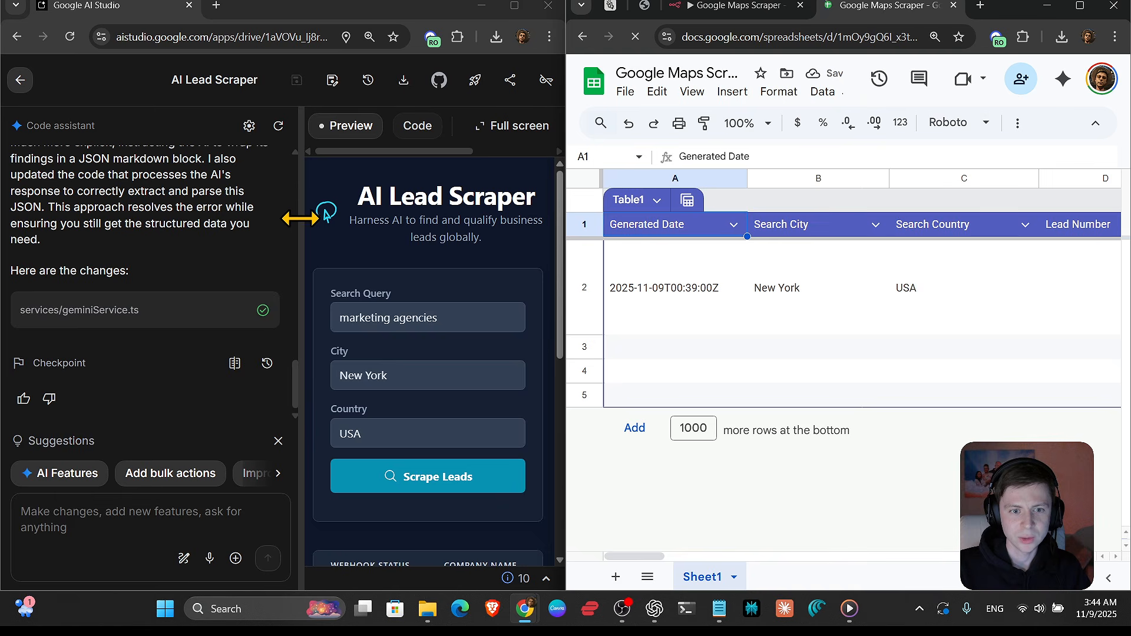
drag(299, 217, 29, 260)
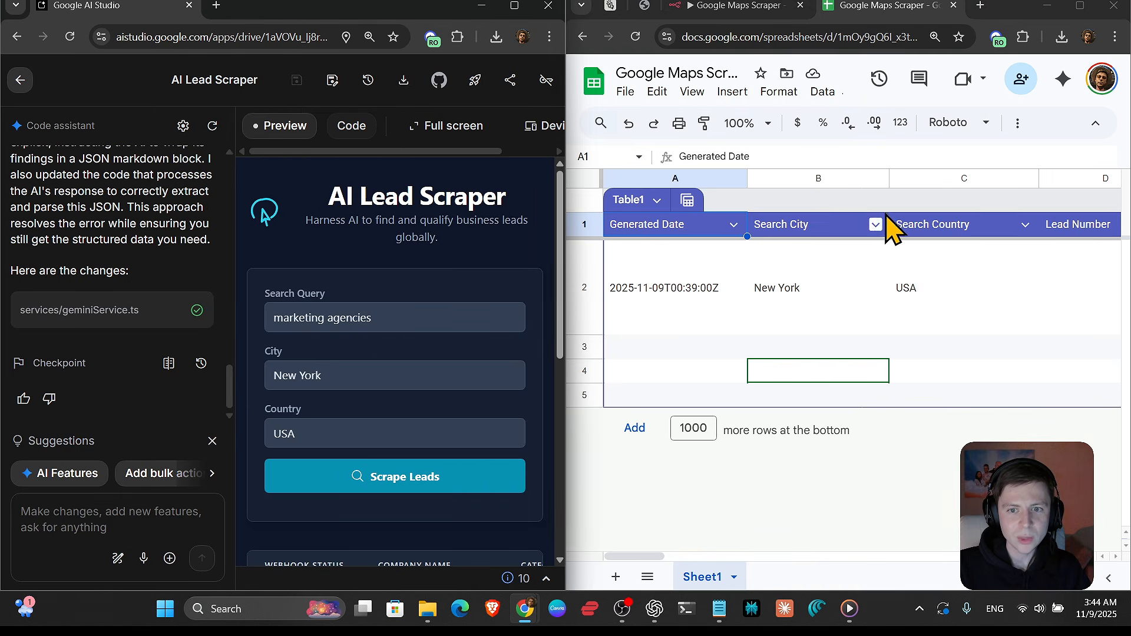
- Scrape leads for marketing agencies in New York, USA with the app
click(338, 317)
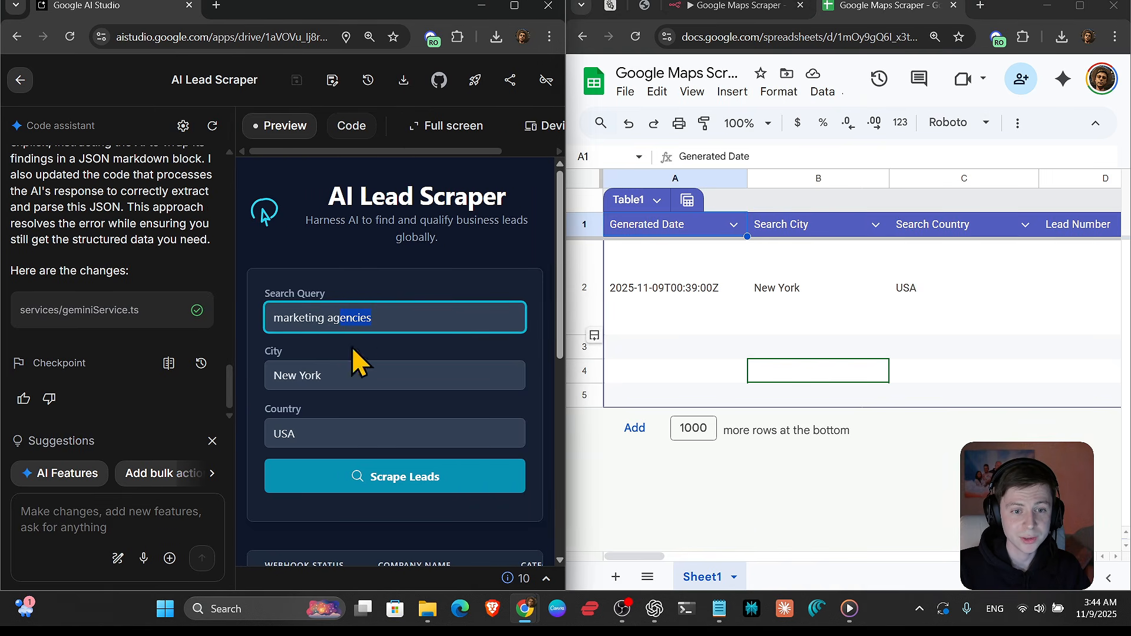
click(272, 376)
drag(282, 434, 357, 476)
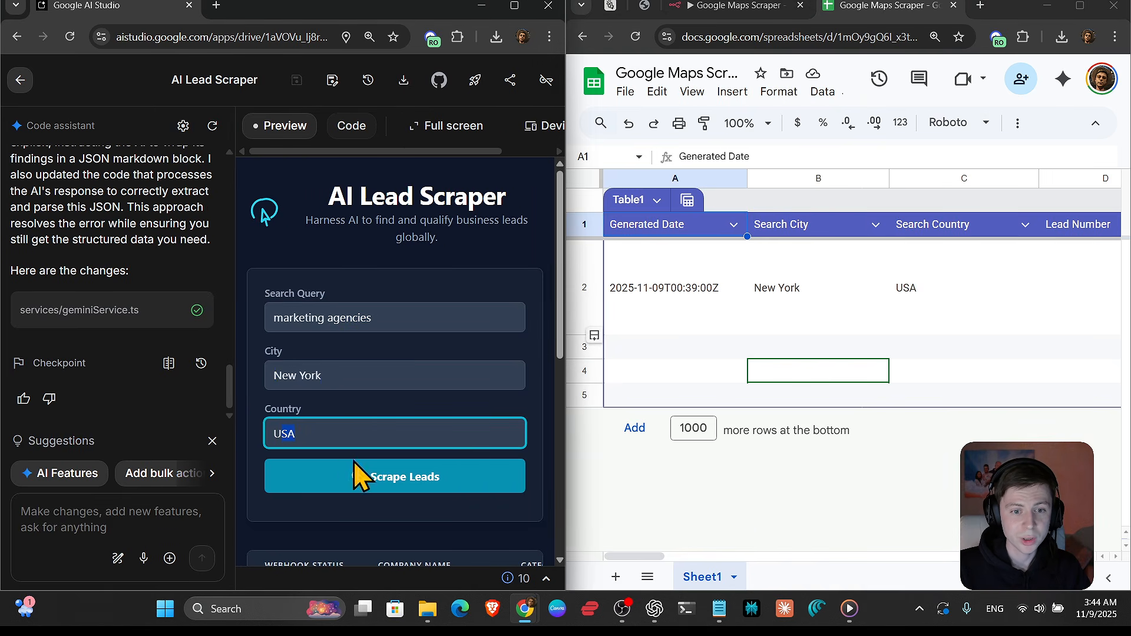
click(374, 486)
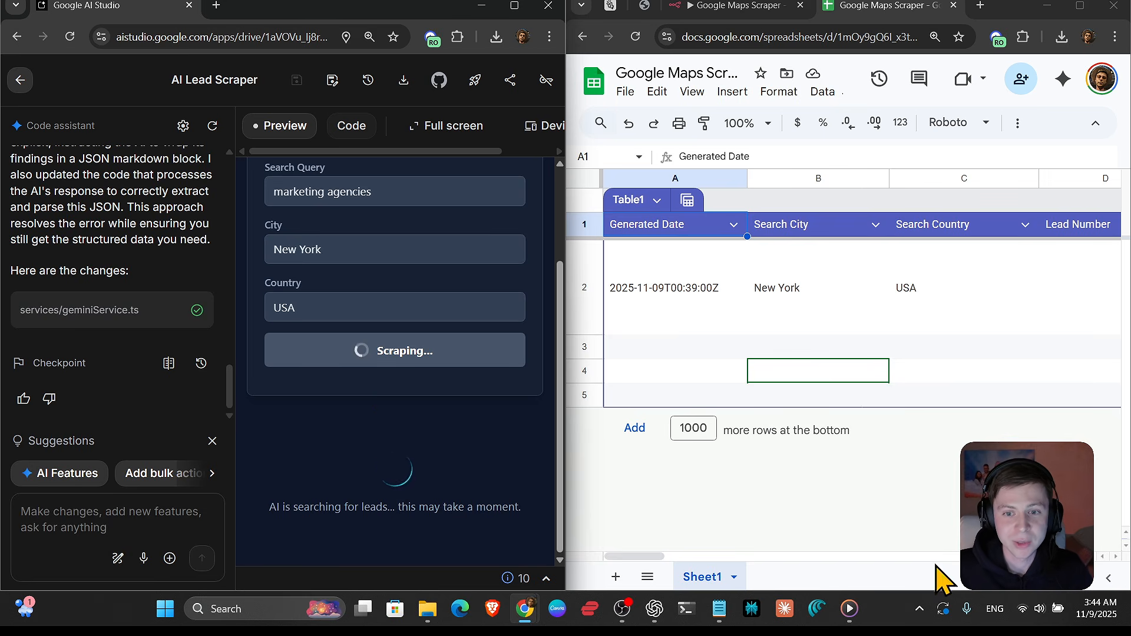
- Examine which marketing agency leads were appended to the spreadsheet and look for gaps between the rows
drag(640, 557, 586, 549)
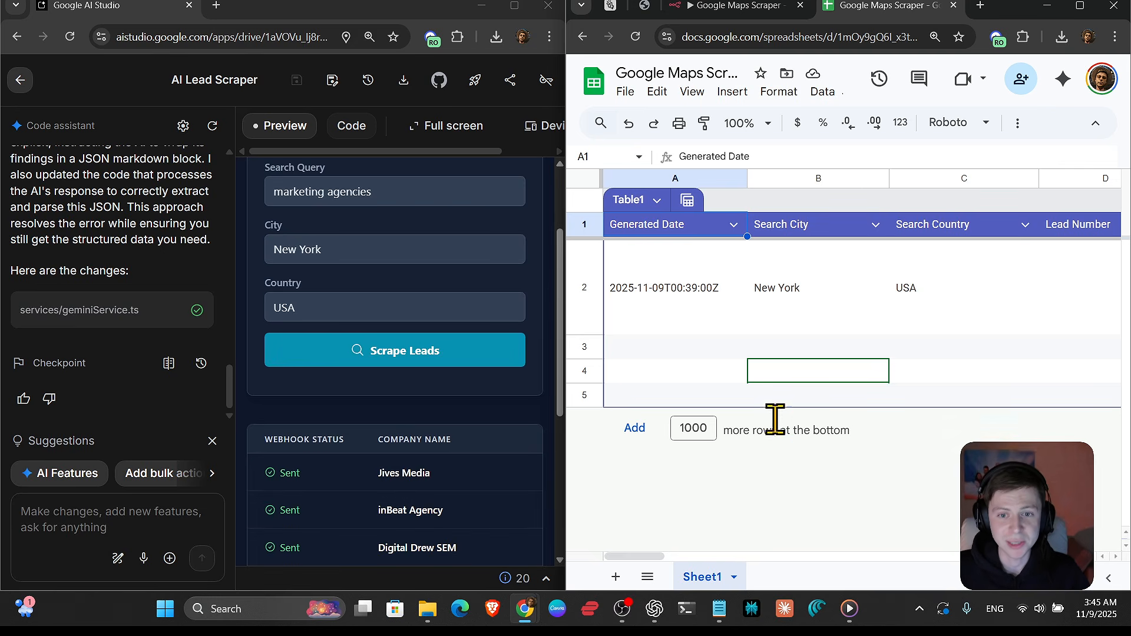
click(858, 462)
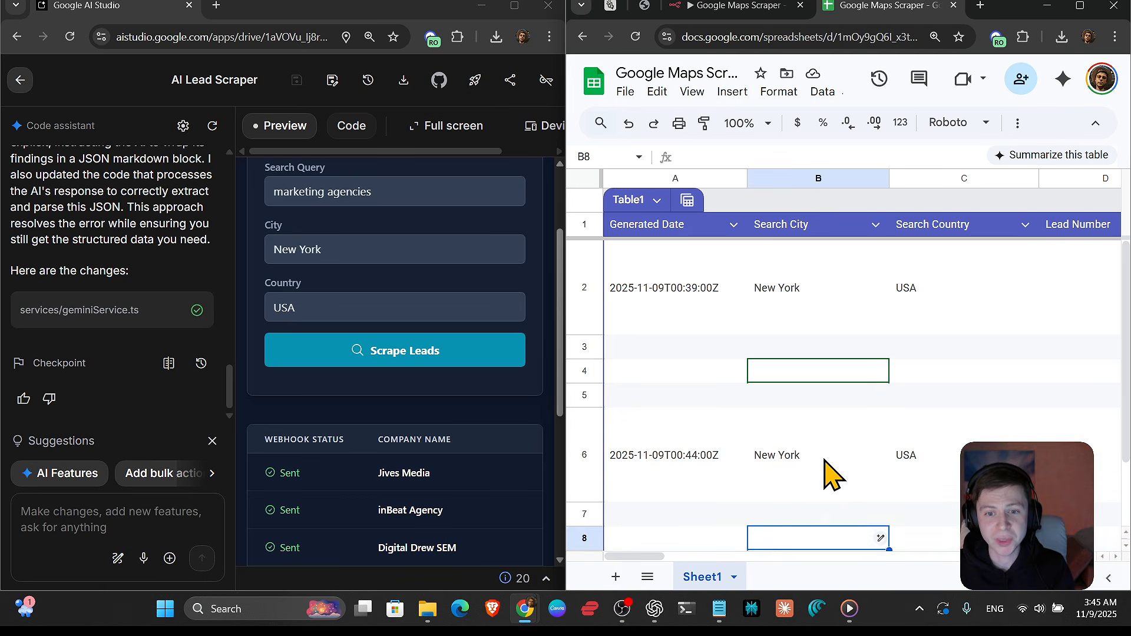
scroll(842, 466, down, 3)
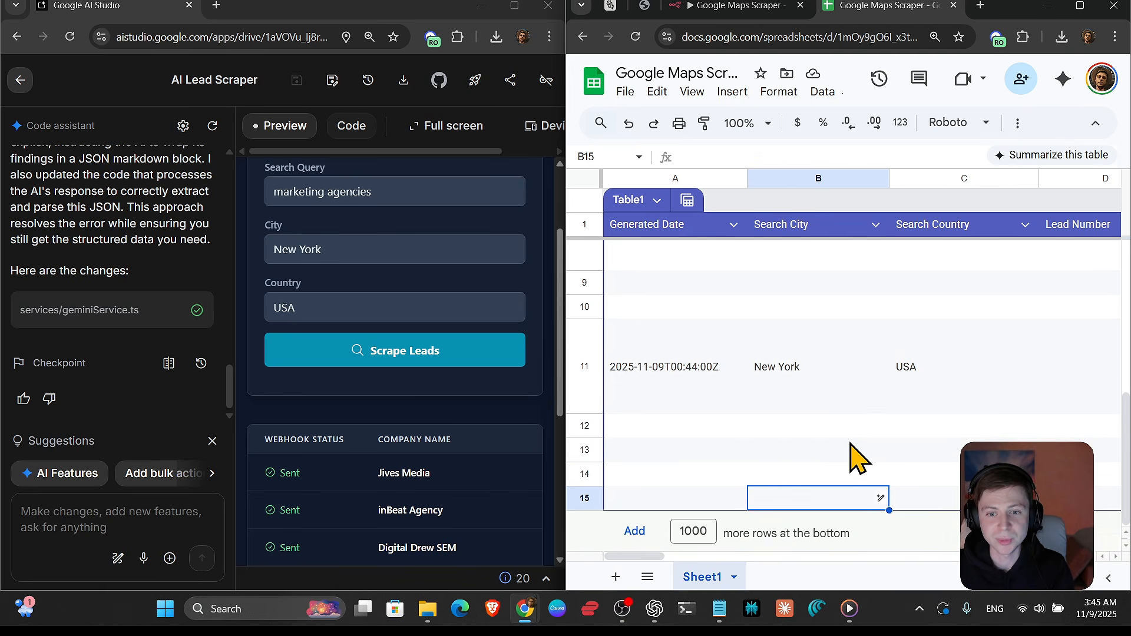
click(1081, 7)
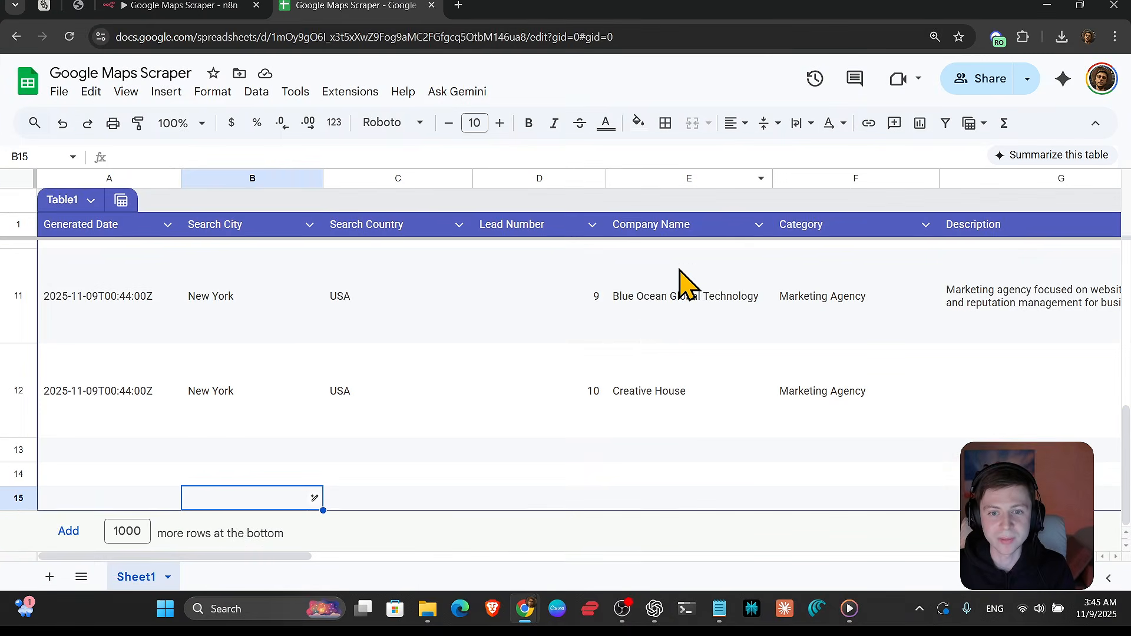
scroll(560, 424, up, 10)
click(404, 396)
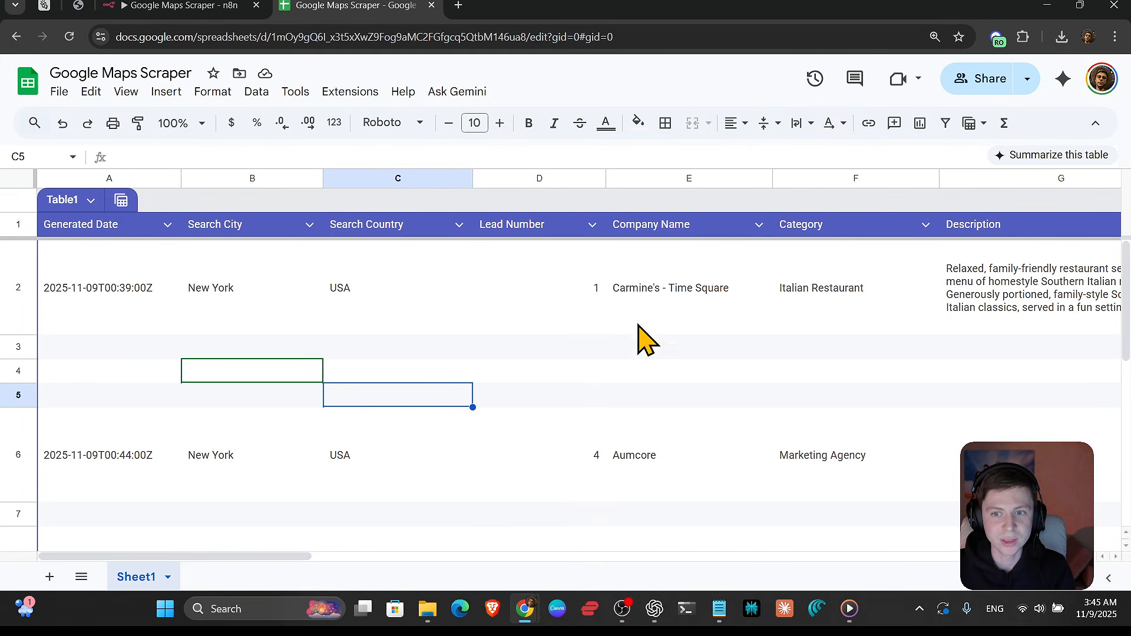
click(129, 330)
key(ctrl+shift+Down)
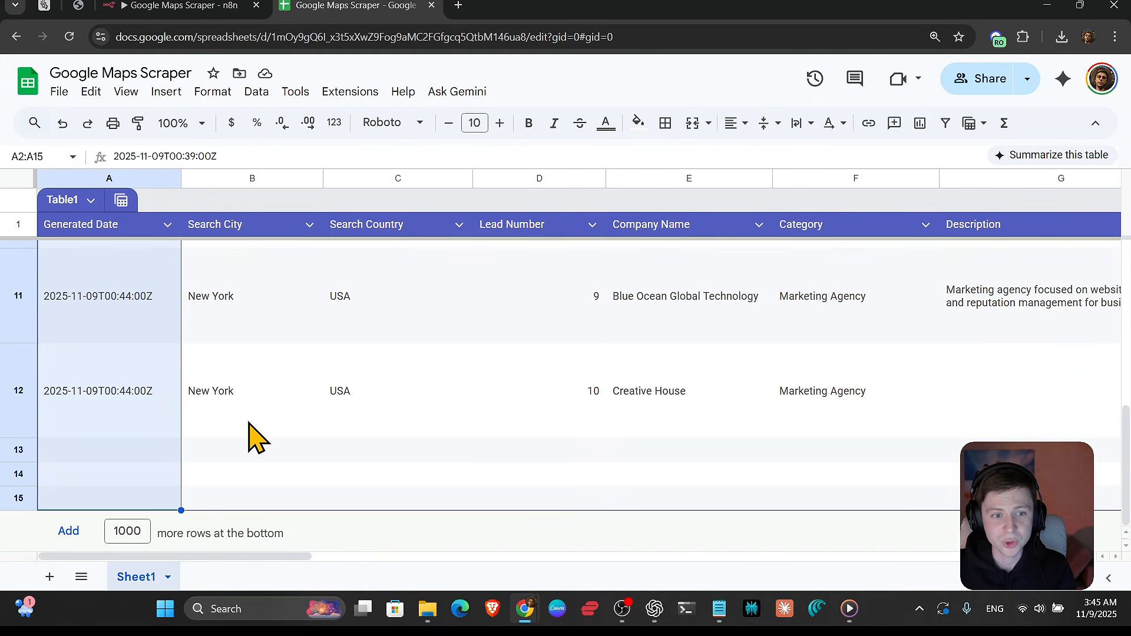
scroll(248, 436, up, 5)
click(203, 435)
- Delete empty rows 3 to 5 from the lead table, plus the empty row 4 above the Leadige Media Group lead
click(12, 341)
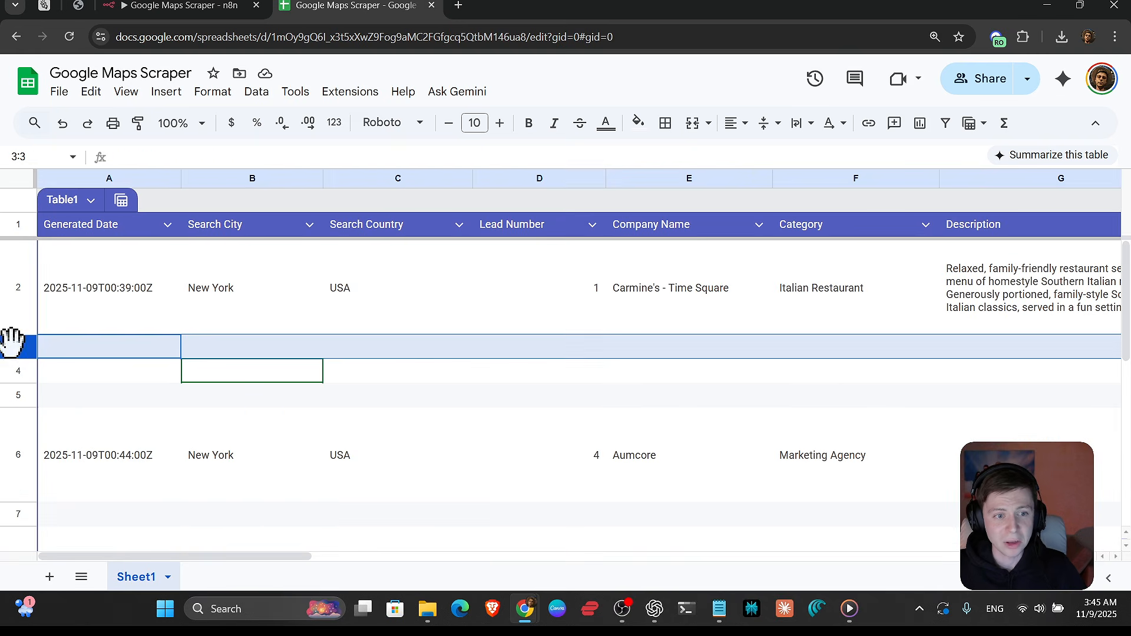
shift+click(20, 389)
right_click(19, 394)
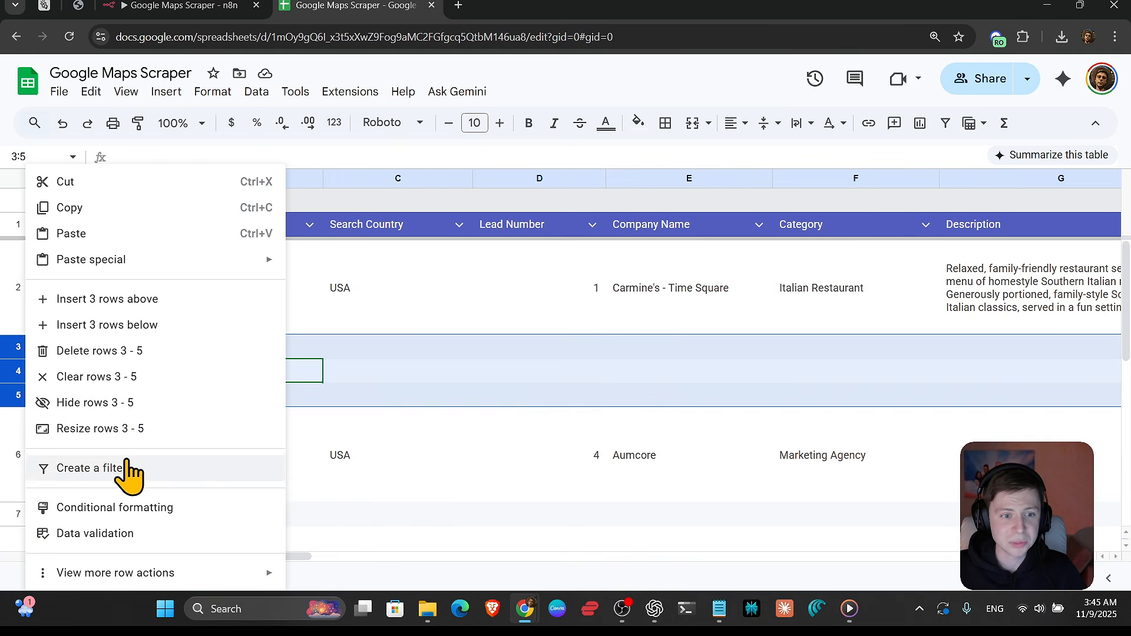
click(118, 352)
scroll(171, 383, down, 2)
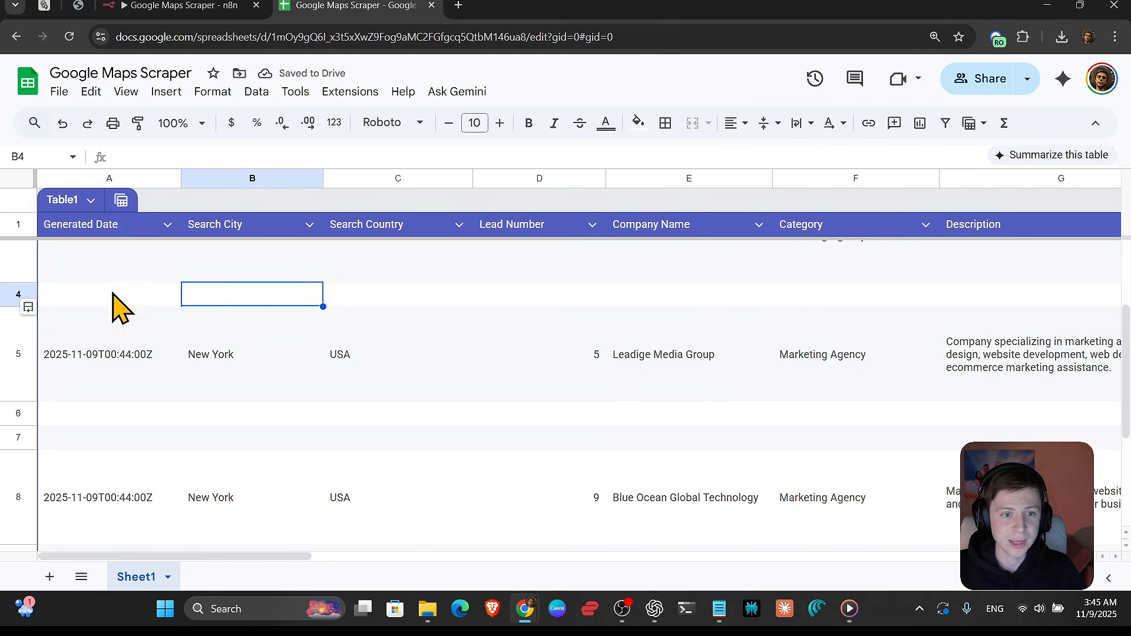
right_click(23, 297)
click(88, 352)
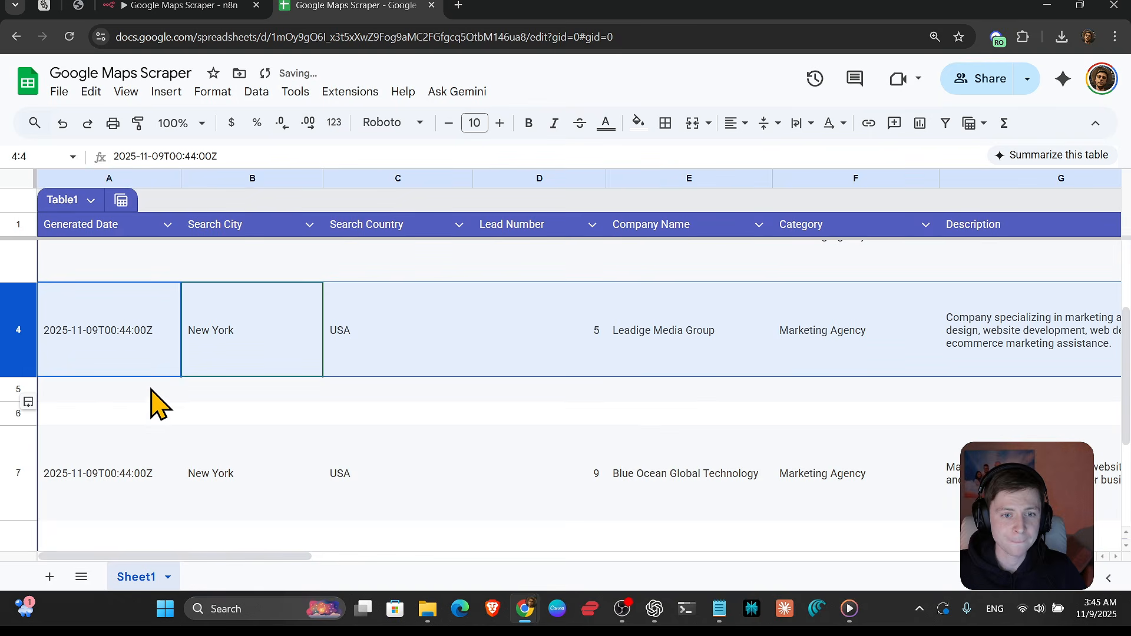
- Delete empty rows 5 to 6 above the Blue Ocean Global Technology lead and empty rows 7 to 9 at the table's end
drag(17, 390, 16, 414)
right_click(17, 412)
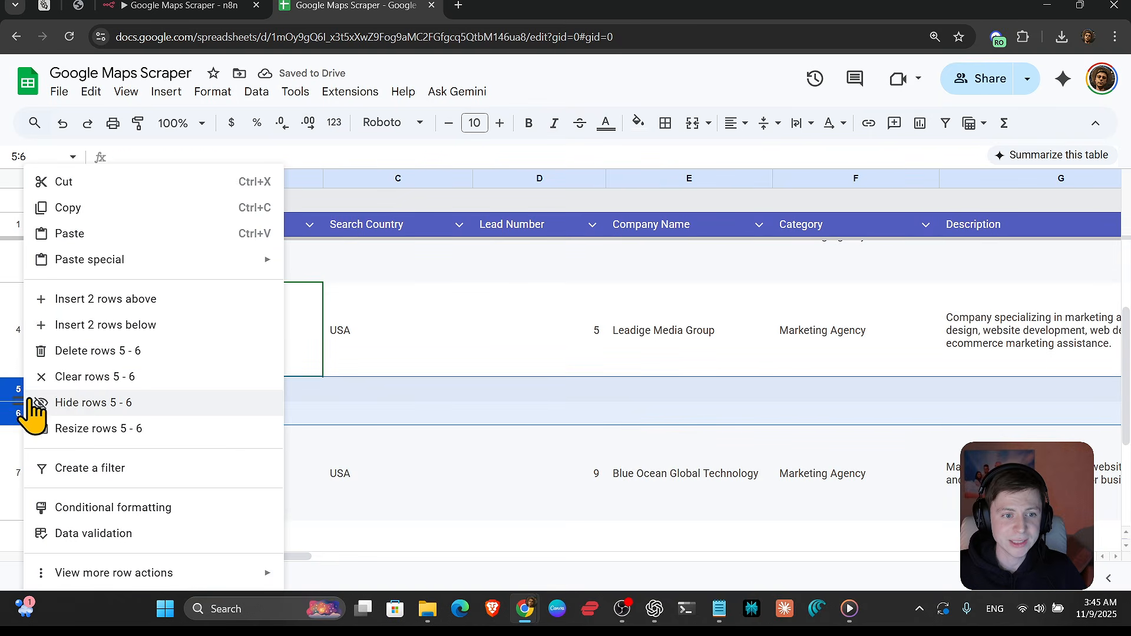
click(112, 351)
scroll(522, 398, down, 3)
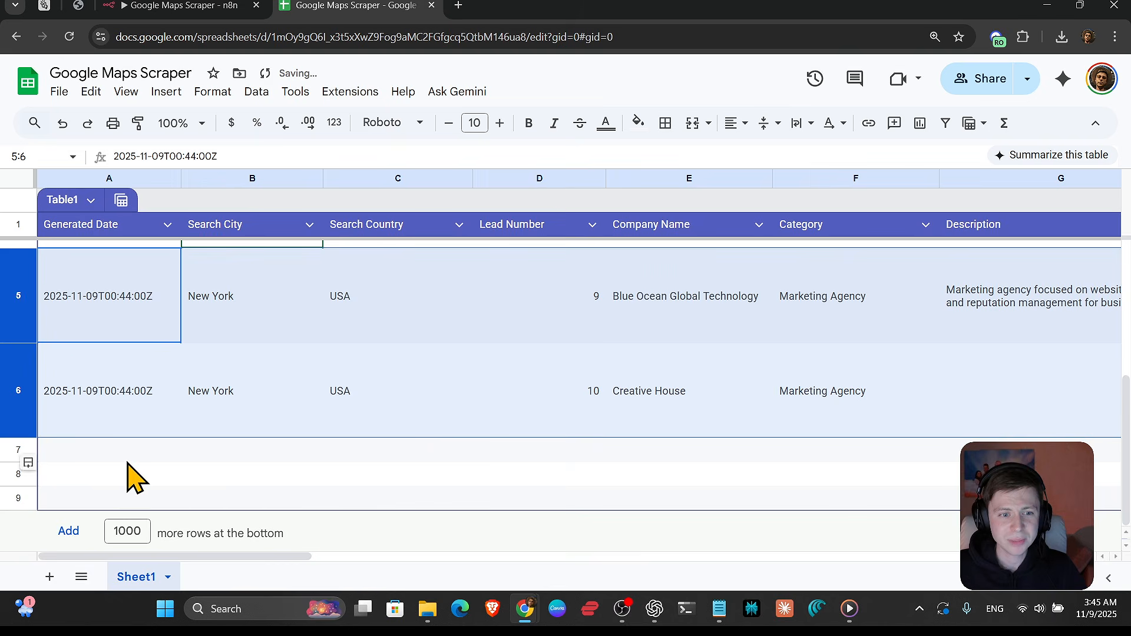
drag(18, 450, 18, 501)
right_click(18, 500)
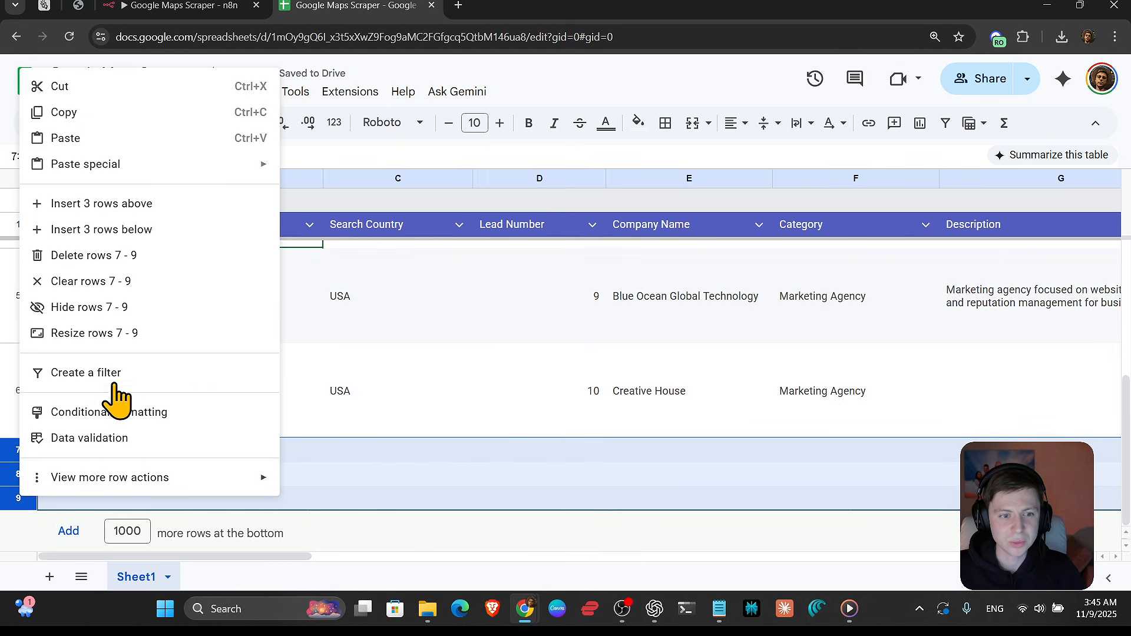
click(93, 259)
- Check the sheet's contact and social media columns and compare them with the lead results in Google AI Studio
scroll(401, 425, up, 3)
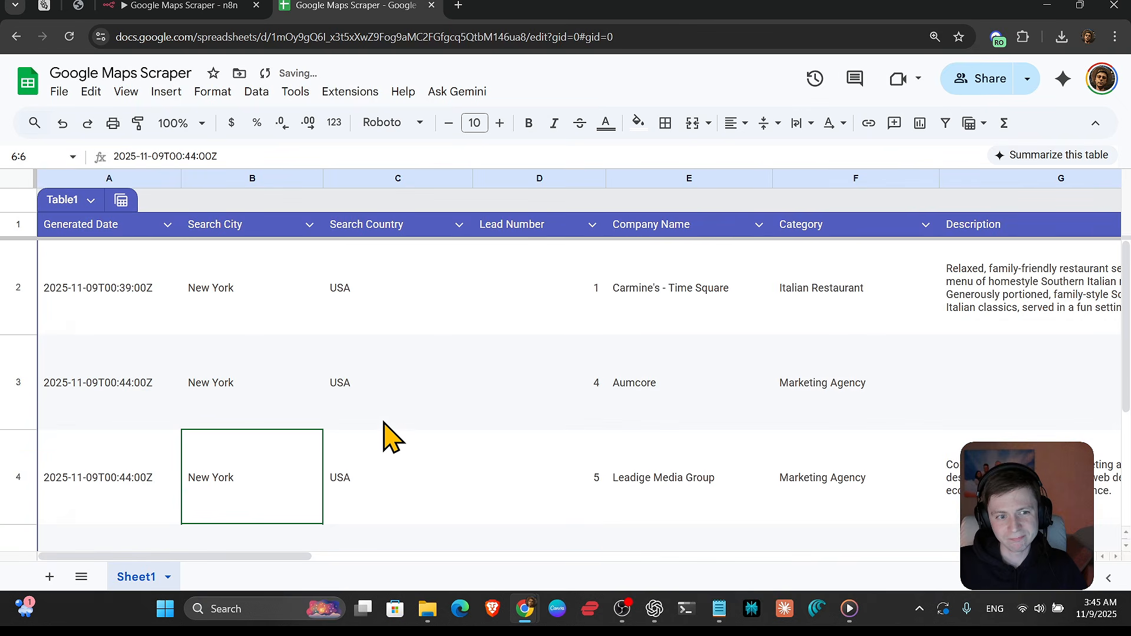
drag(263, 562, 726, 549)
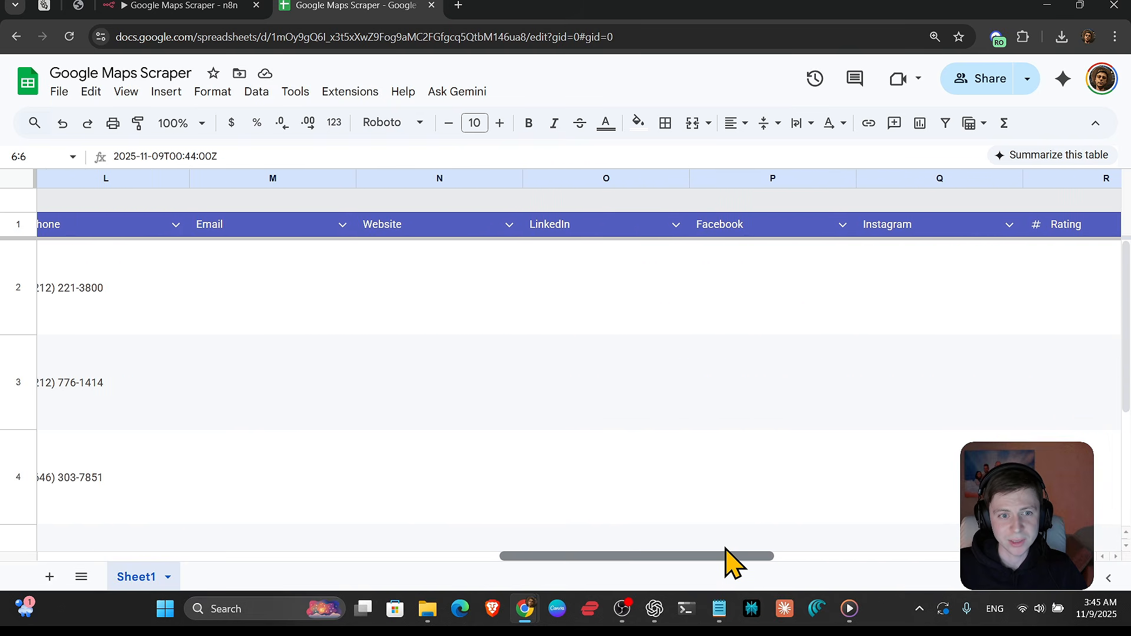
click(153, 6)
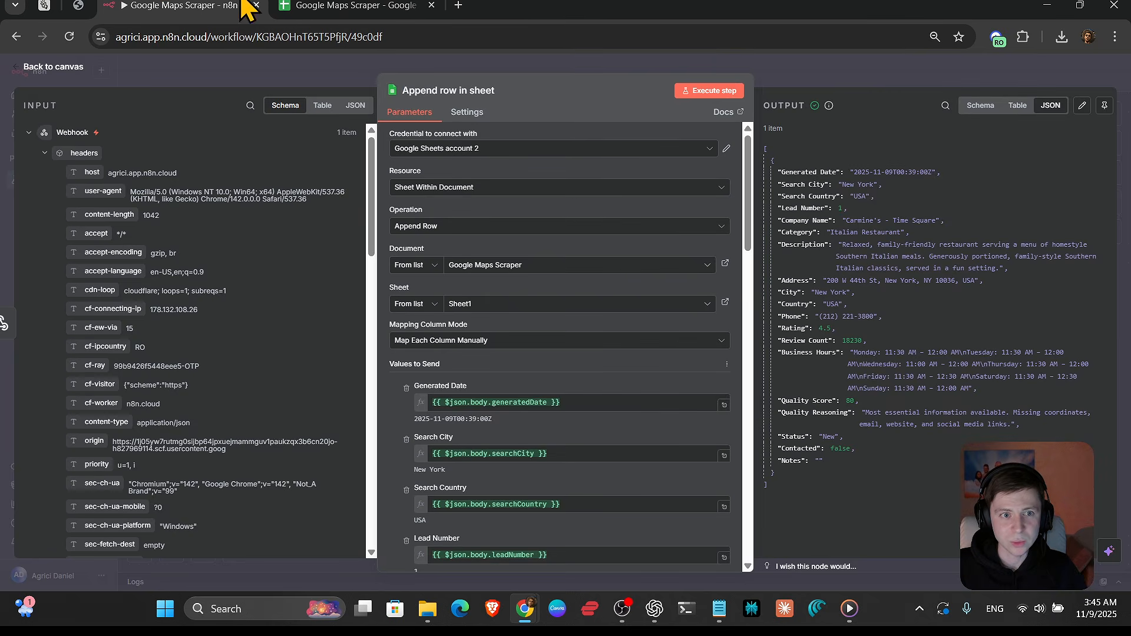
click(44, 6)
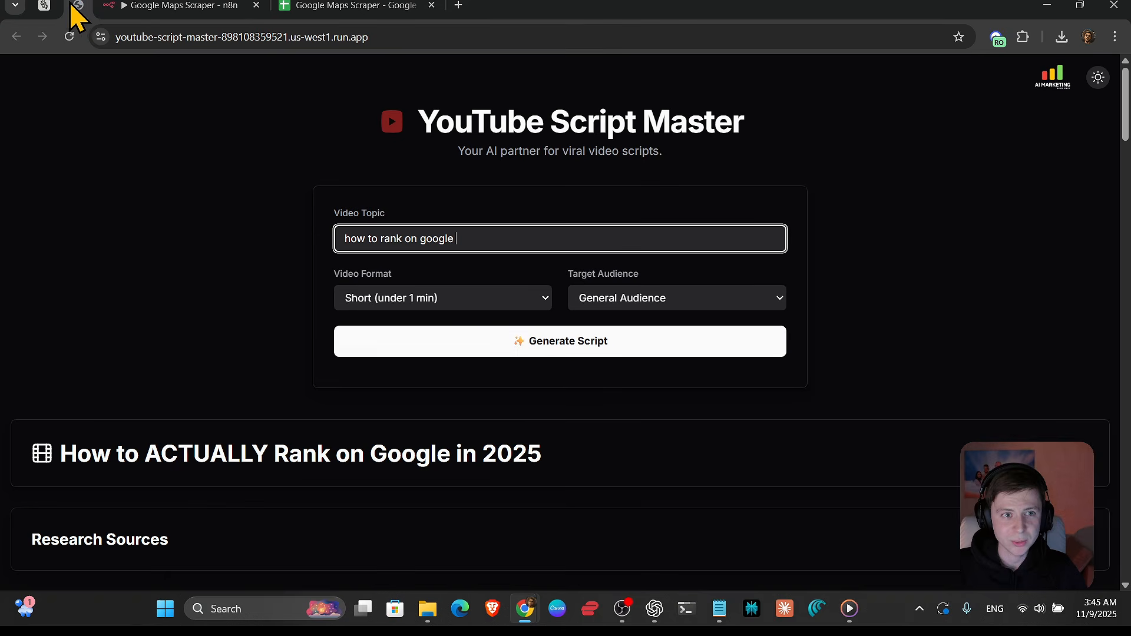
click(203, 7)
double_click(783, 6)
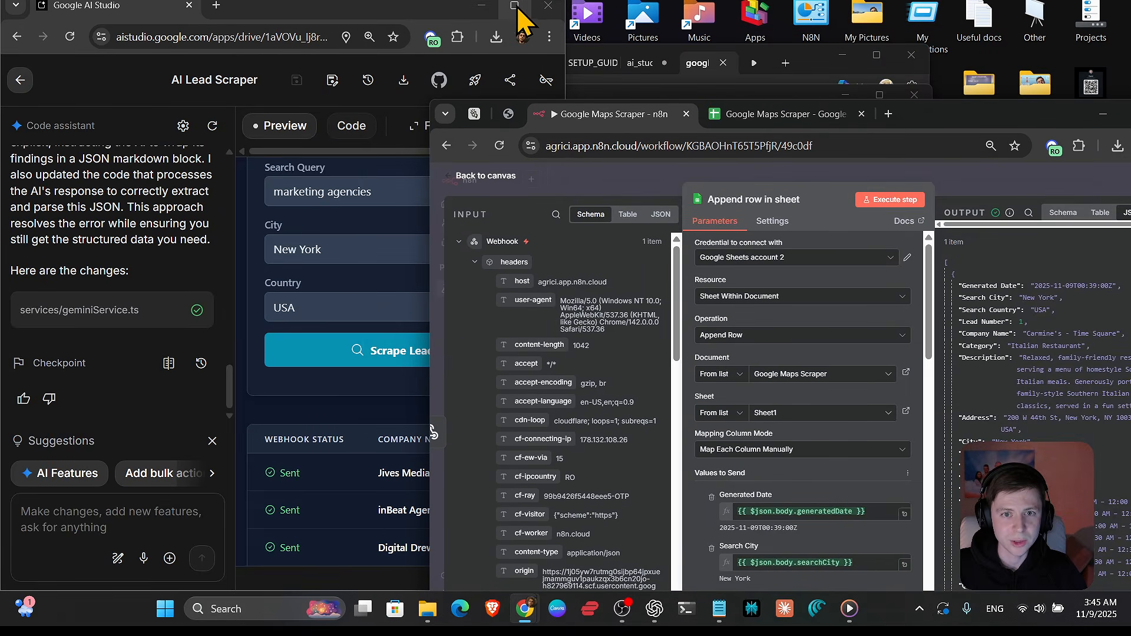
click(515, 6)
scroll(727, 396, down, 3)
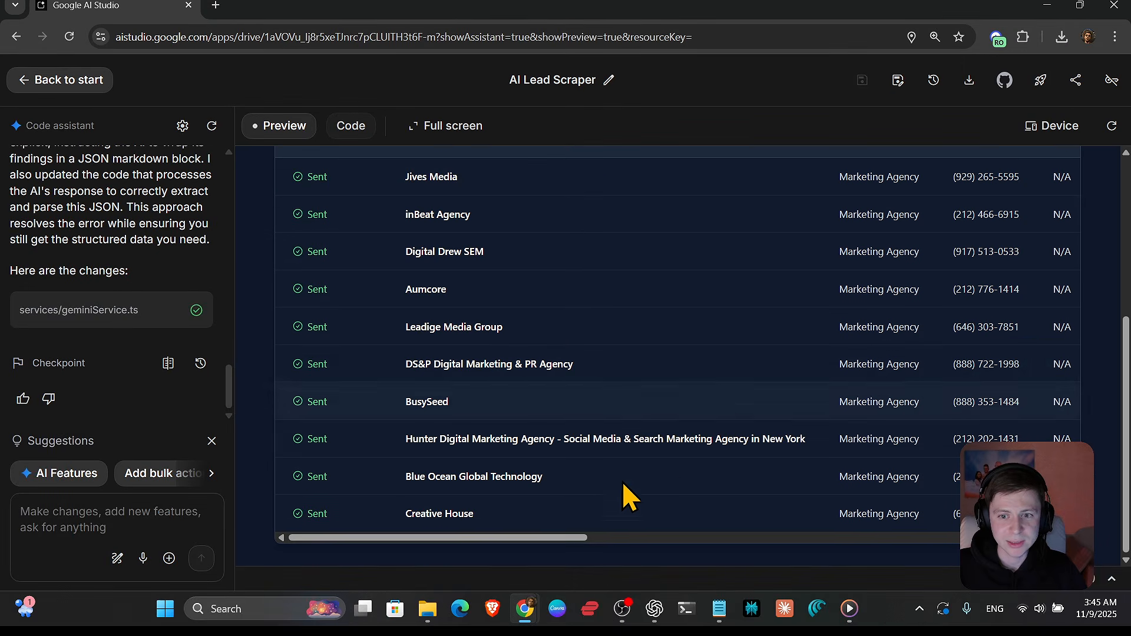
drag(523, 537, 1010, 538)
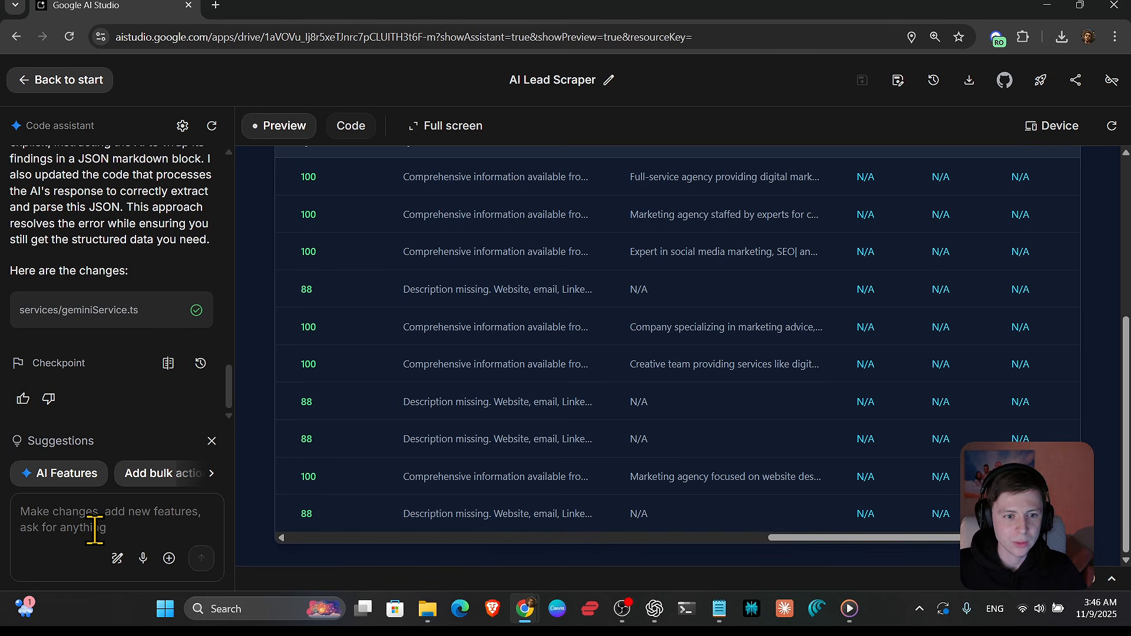
- Write a code assistant prompt saying social media data is missing, asking for a better AI agent and proper Google Search and Google Maps use to populate everything
click(135, 524)
text(great, I love it but! we don't have all the data there, we are miss)
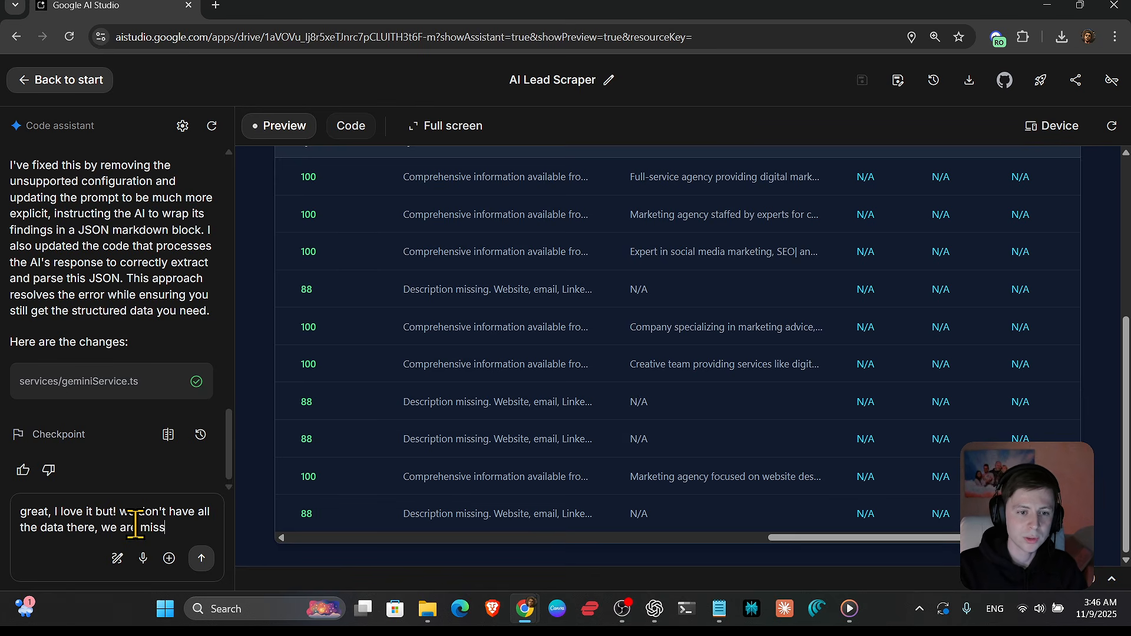
text(ing social media e)
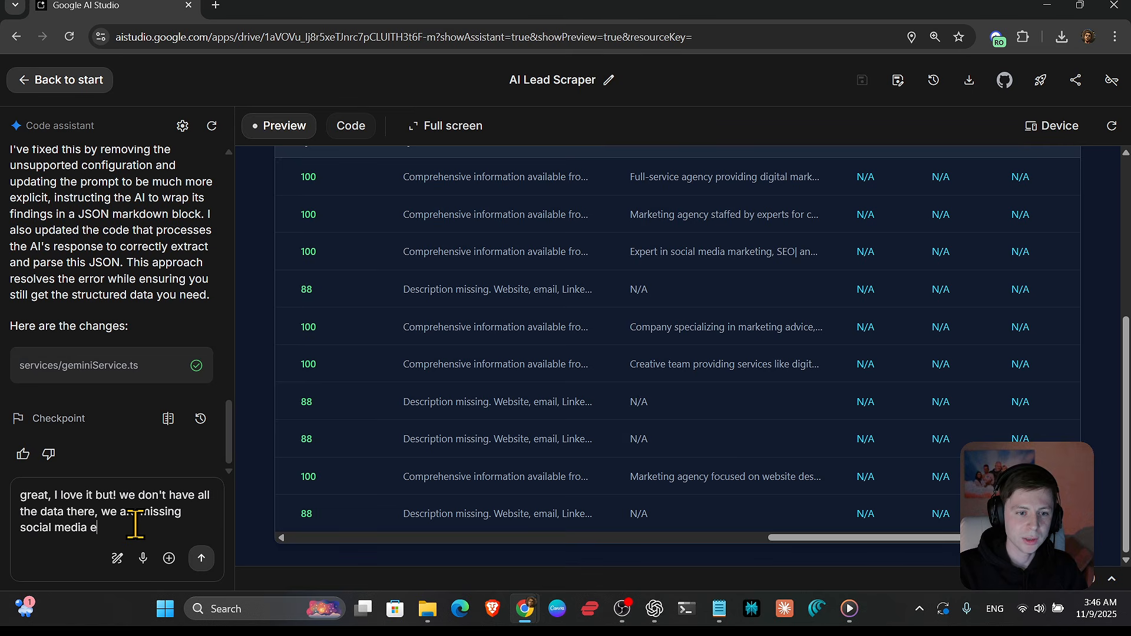
text(tc and so on, )
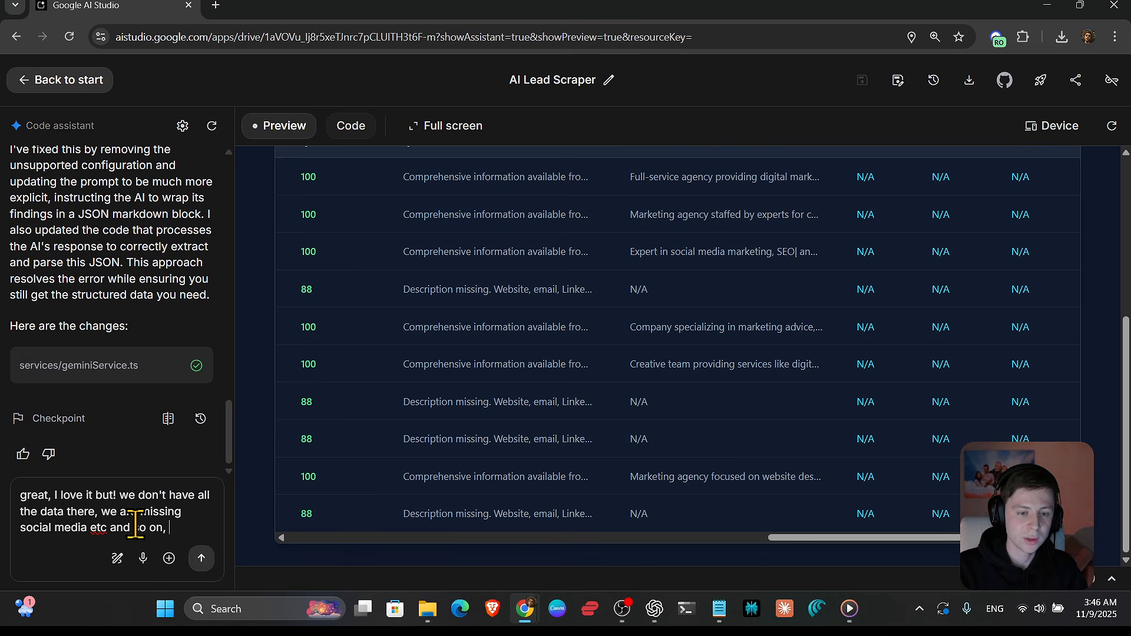
text(please make )
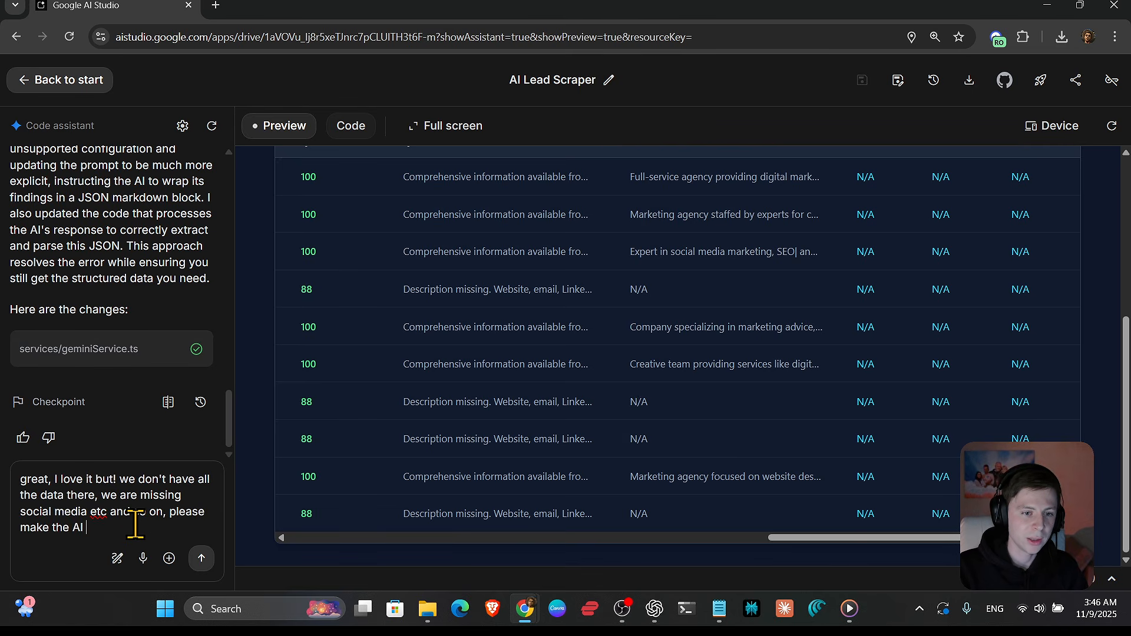
text(the AI agent better, also,)
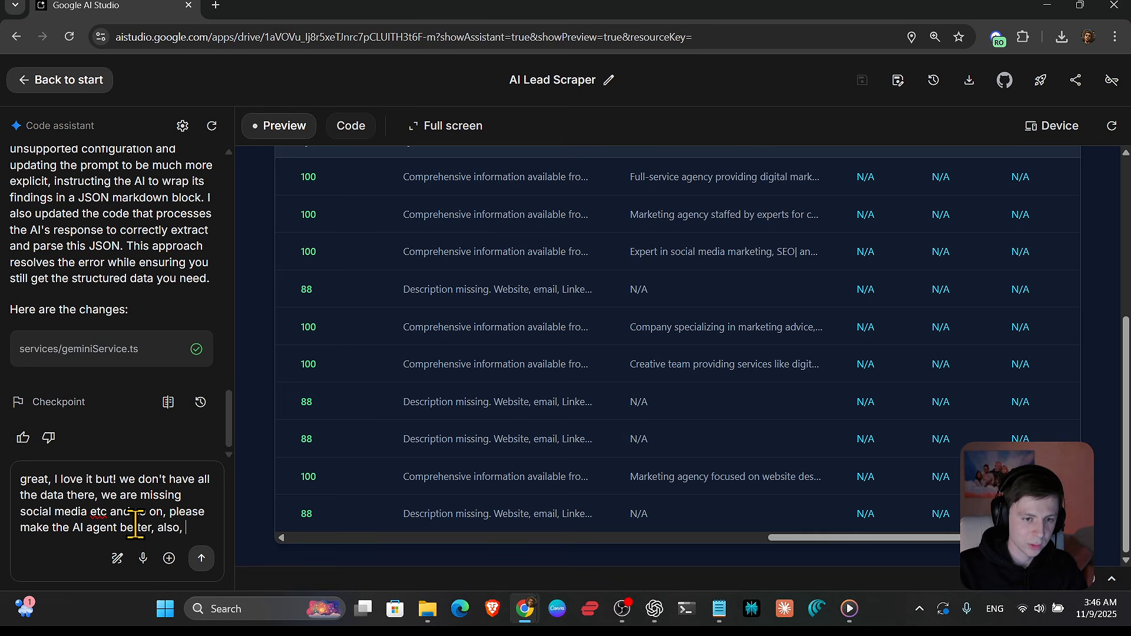
text( use google sear)
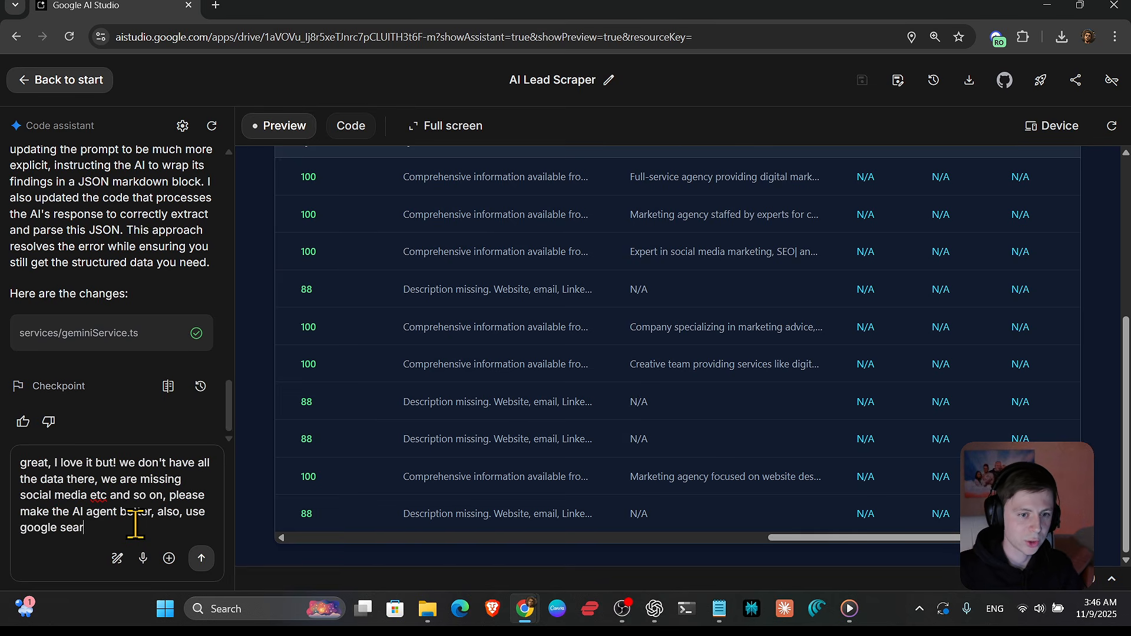
text(ch and google maps p)
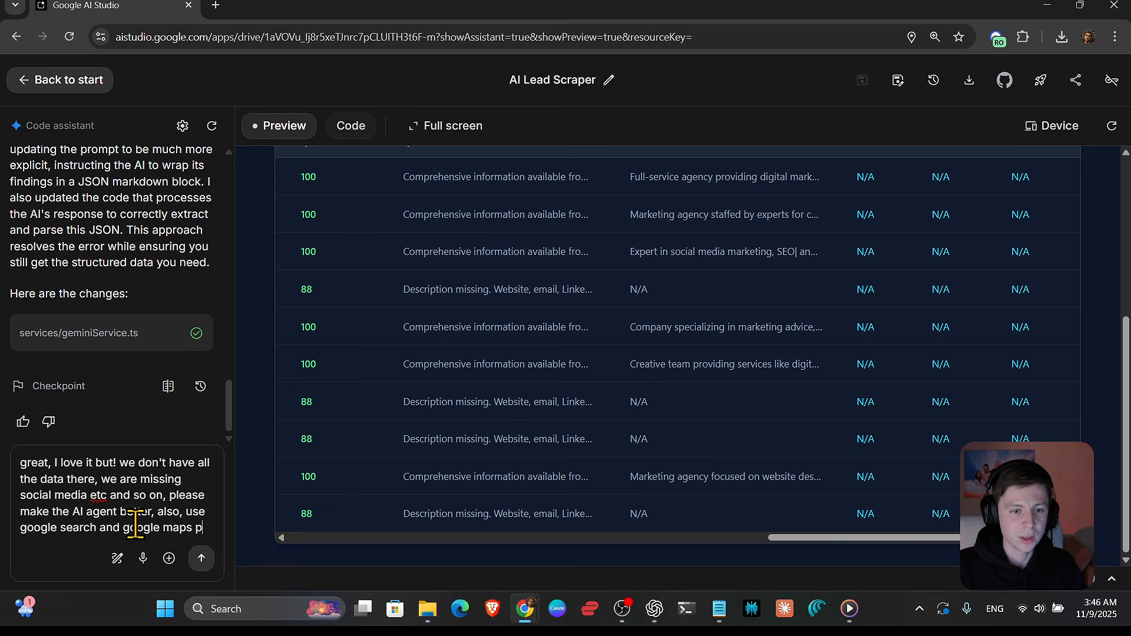
text(roperly so we can popu)
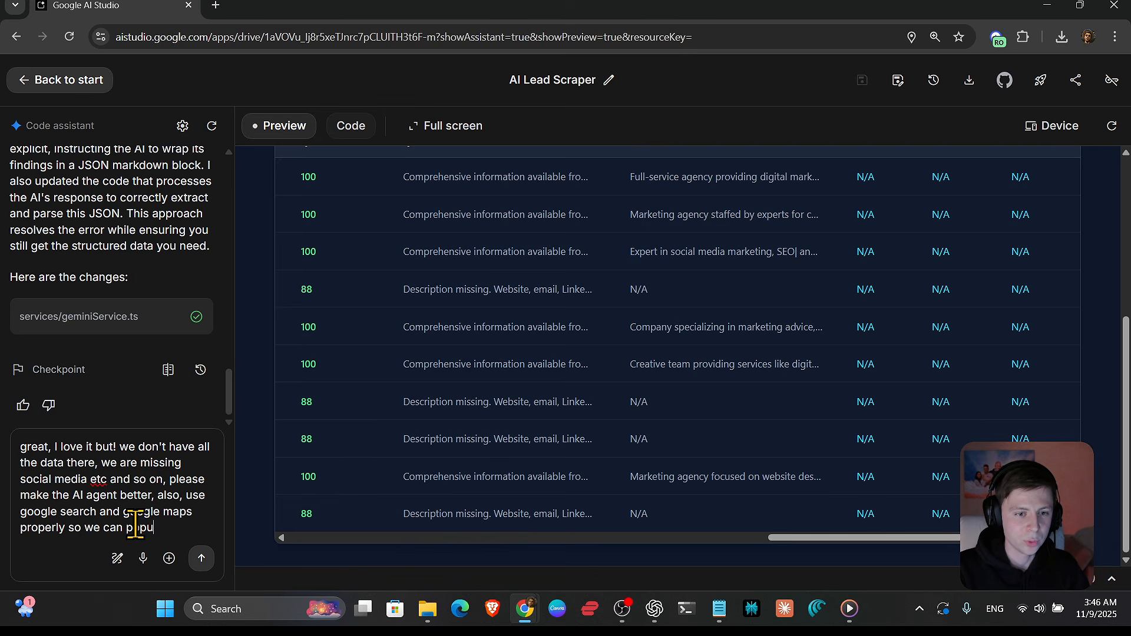
text(late t)
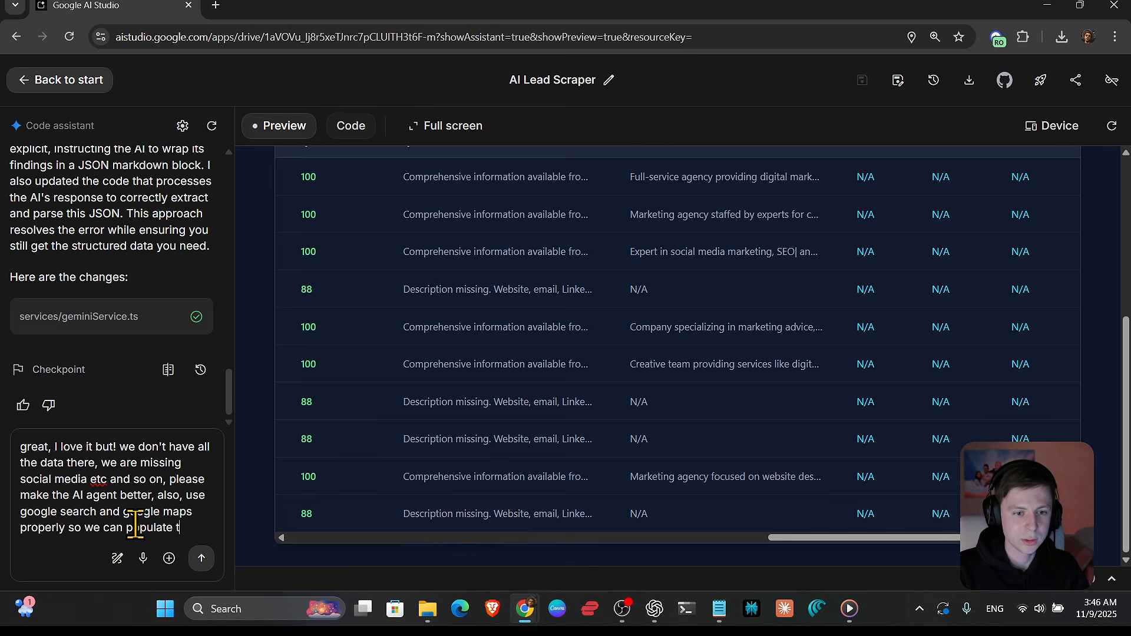
text(hem all.)
key(shift+Return)
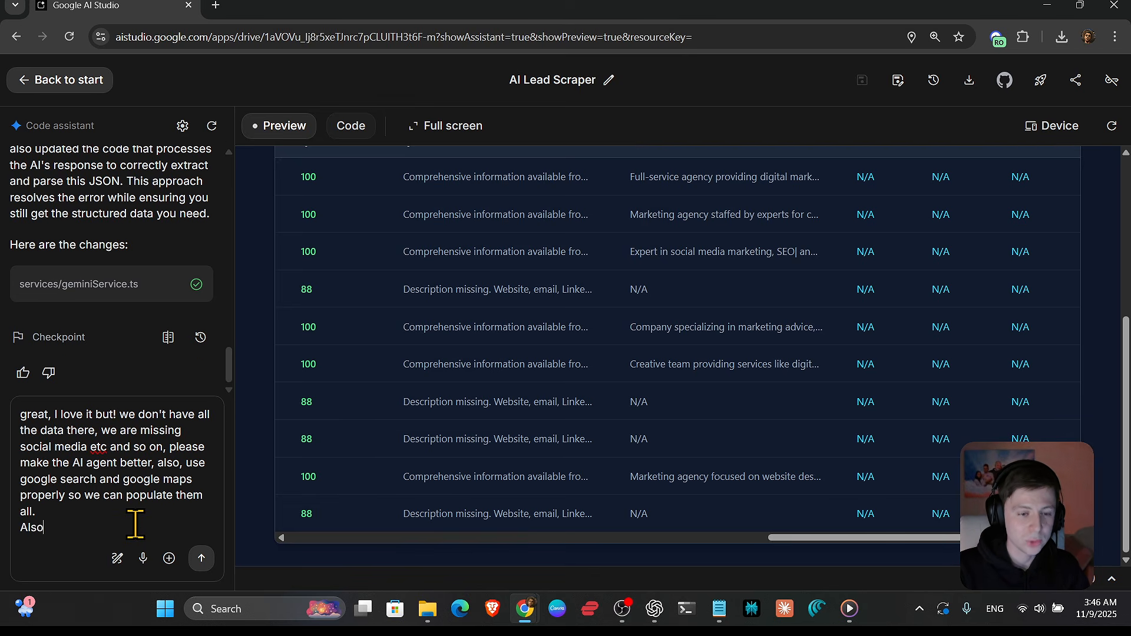
text(Also, add another)
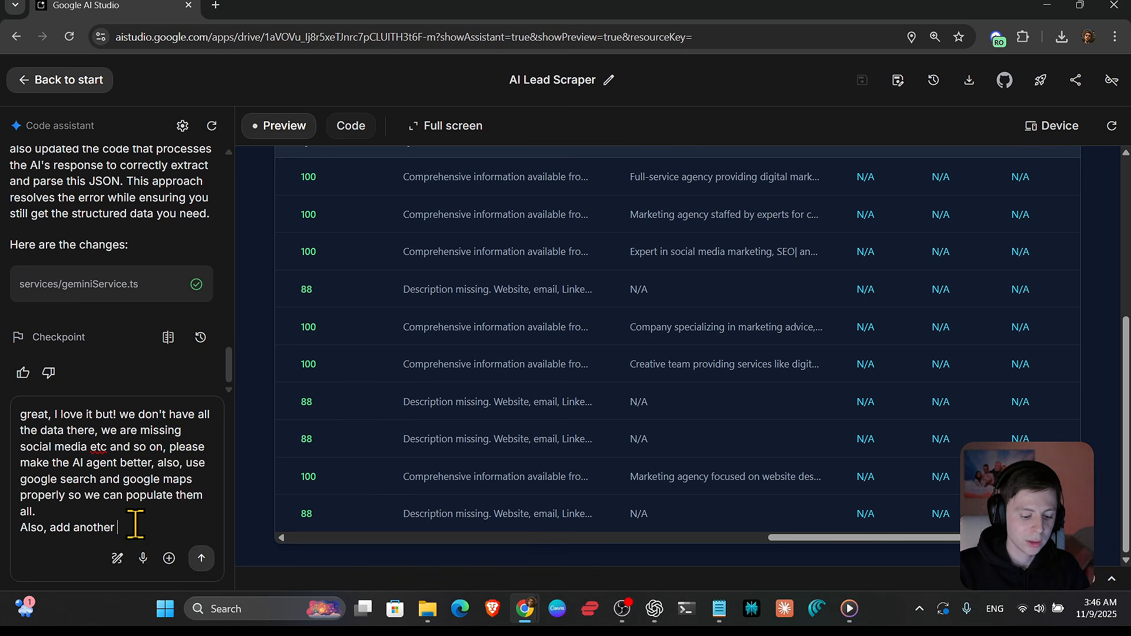
scroll(404, 341, up, 5)
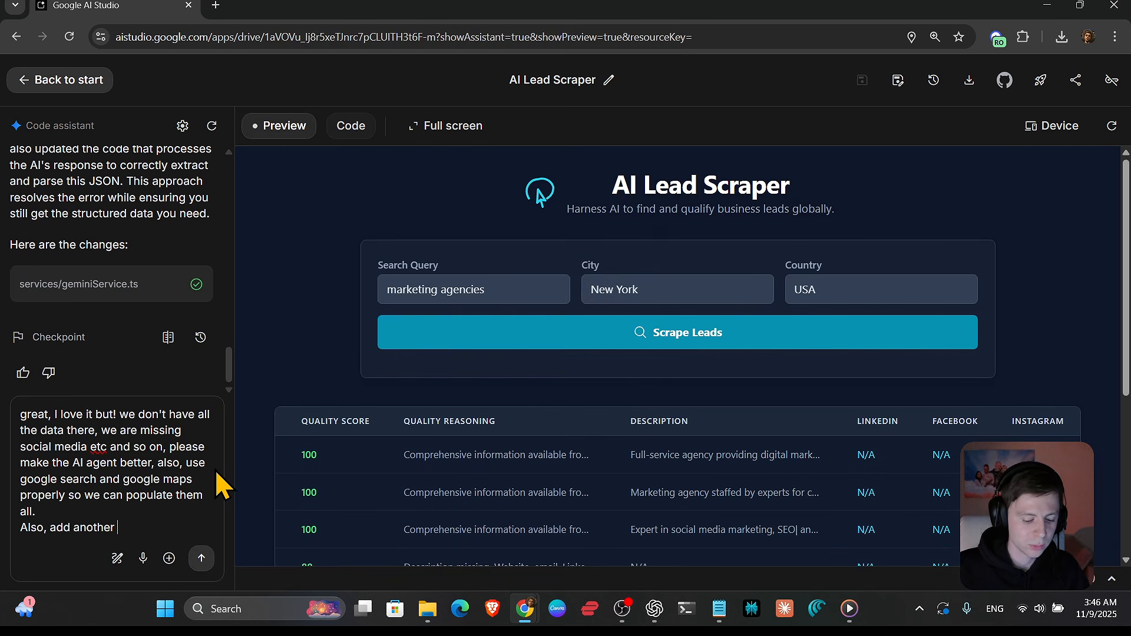
text(er form in)
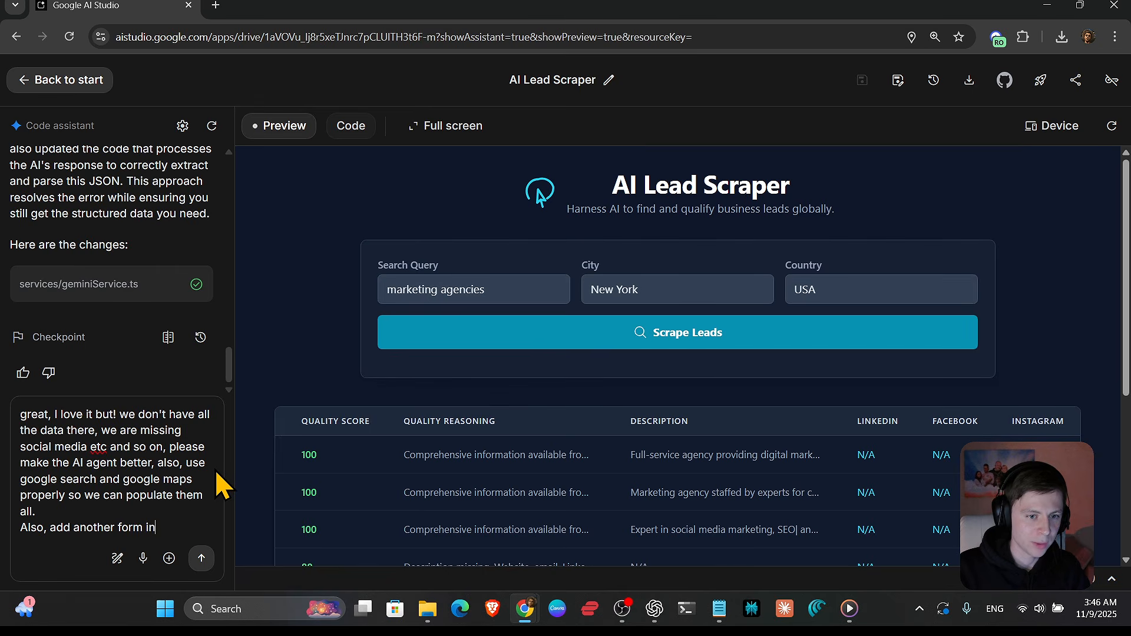
text(put: Lead co)
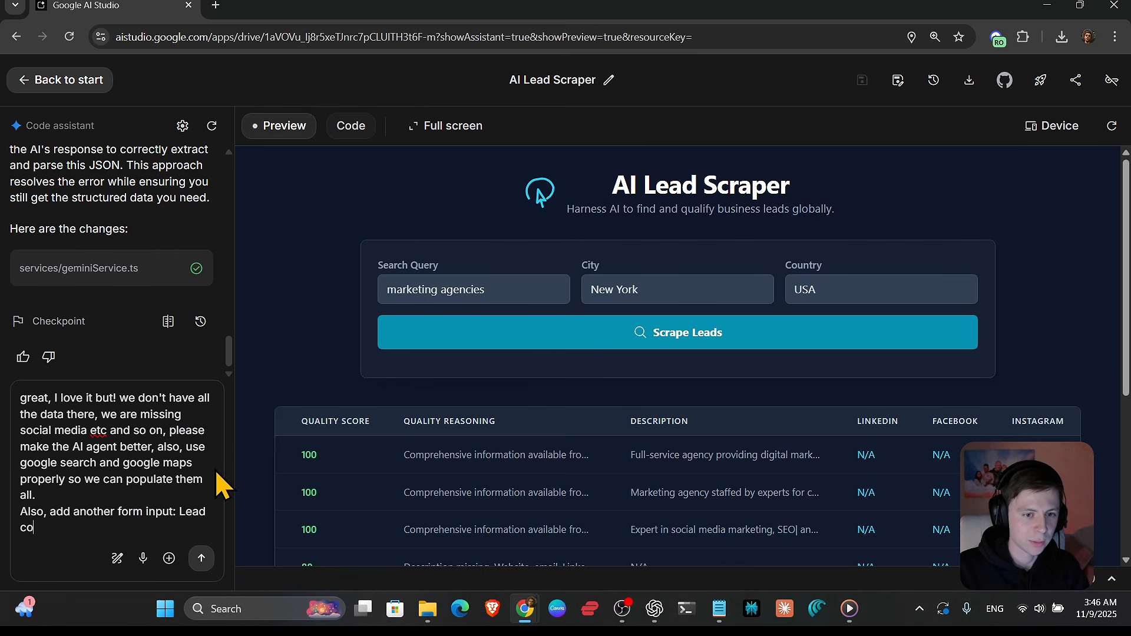
text(unt, I want to be )
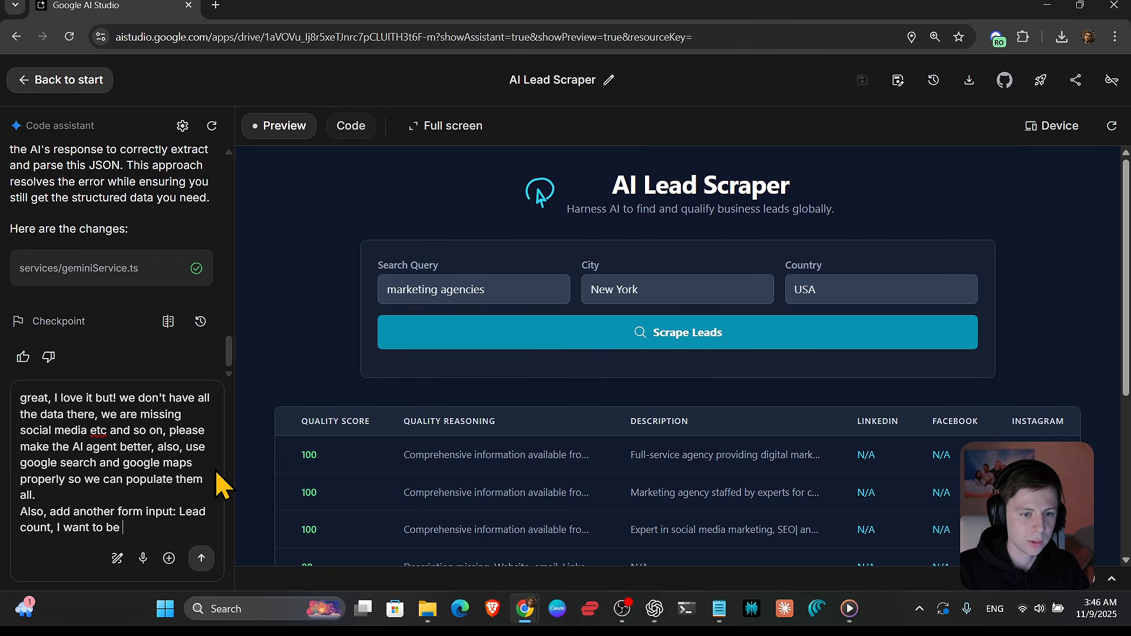
text(able to select)
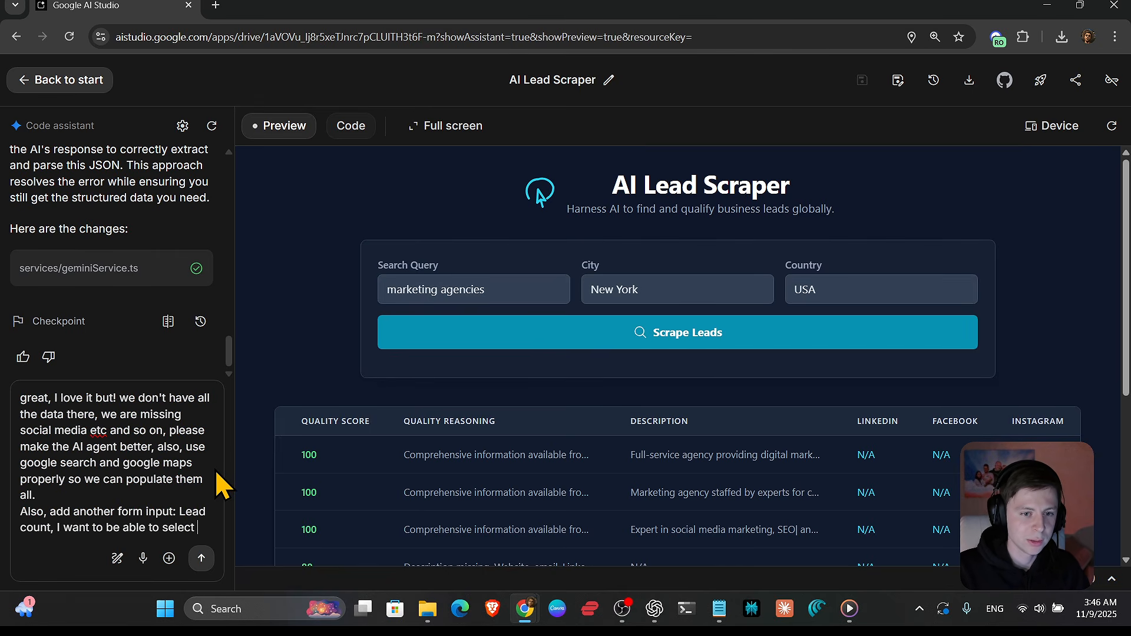
text( between 10 20 30 40 50 60 70)
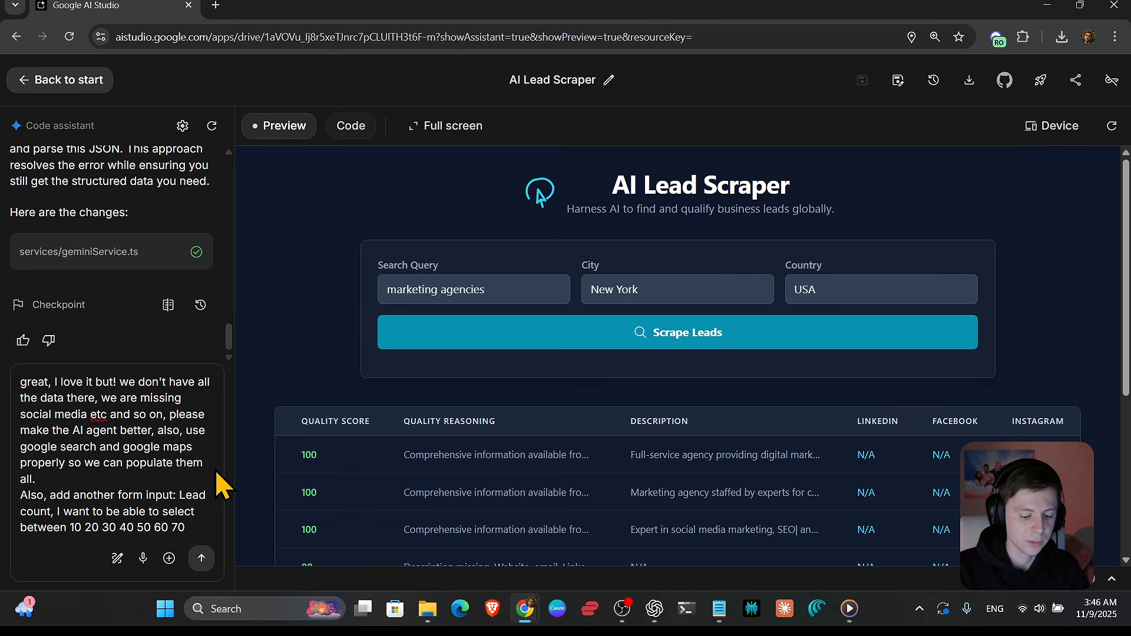
text(90 100)
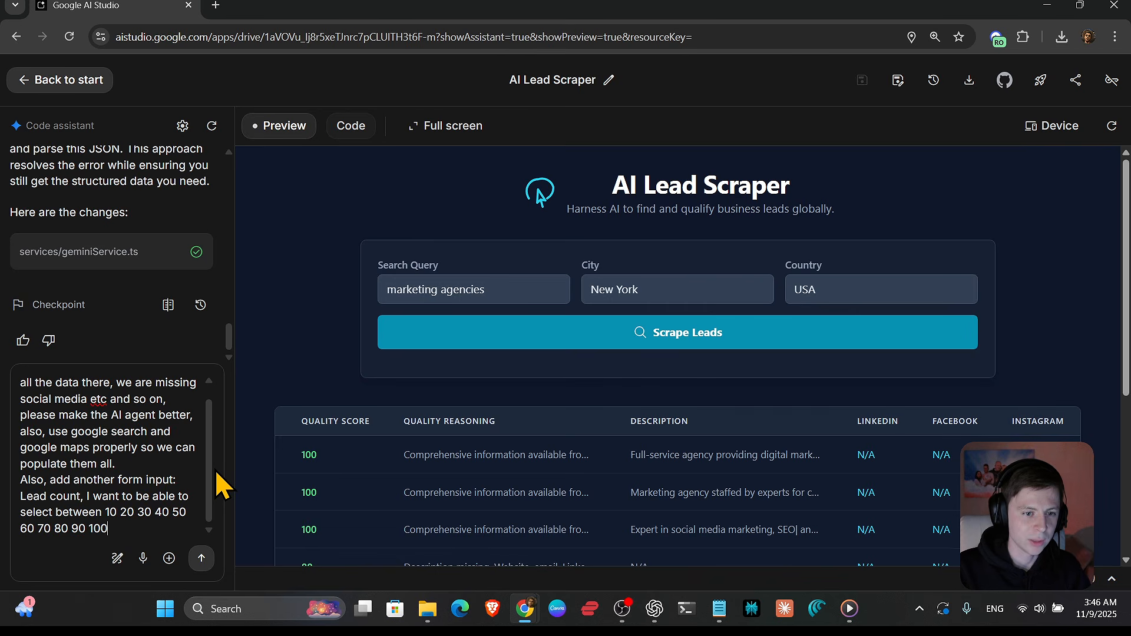
text( (leads )
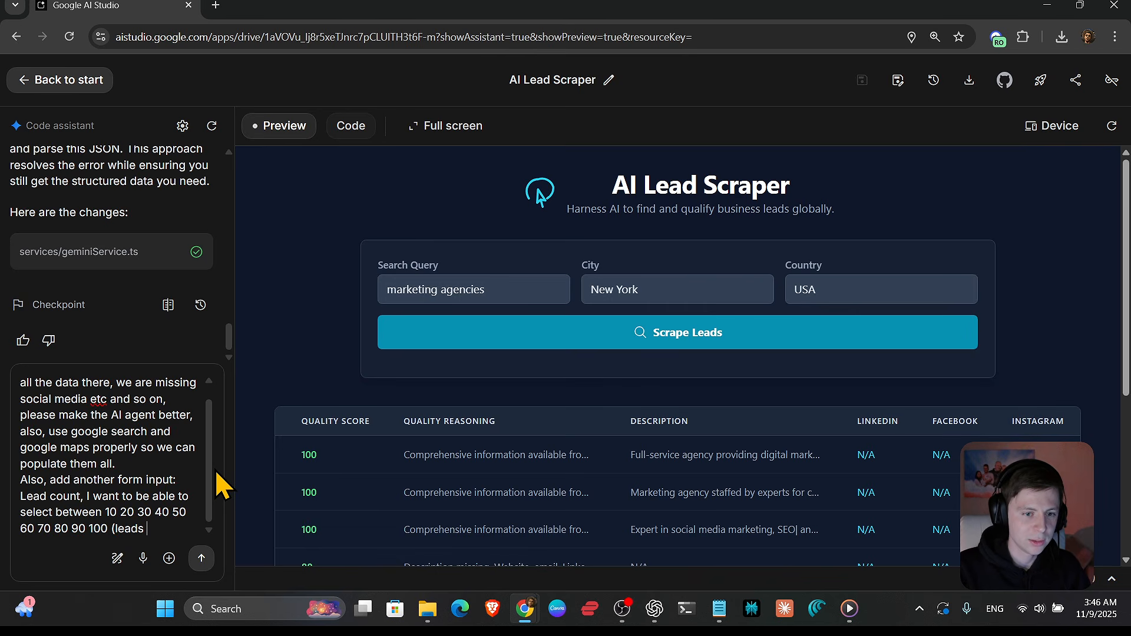
text(to be scraper).)
key(Return)
key(Return)
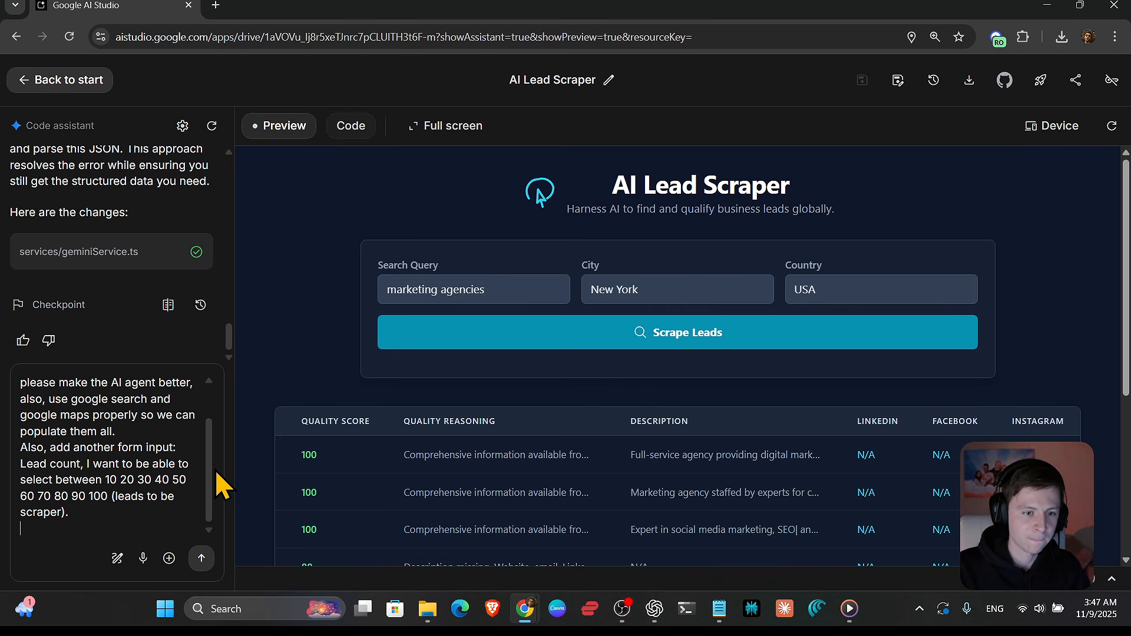
- Add a paragraph to the prompt saying the AI currently misses social media like linked in facebook, instagram when scraping
text(please f)
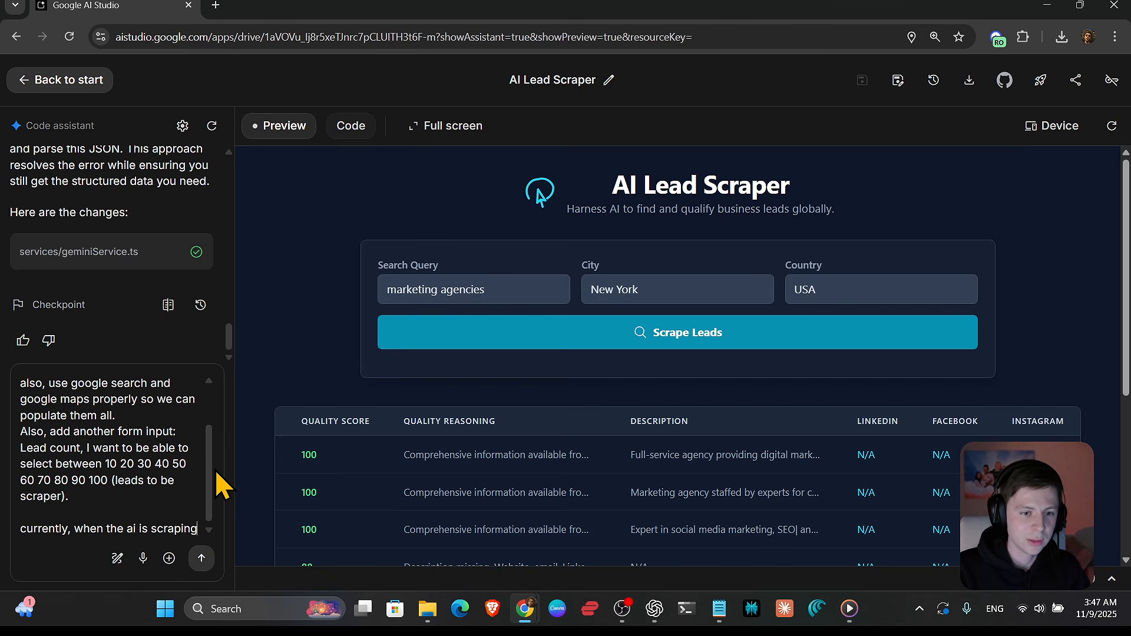
text(, he is missing social media)
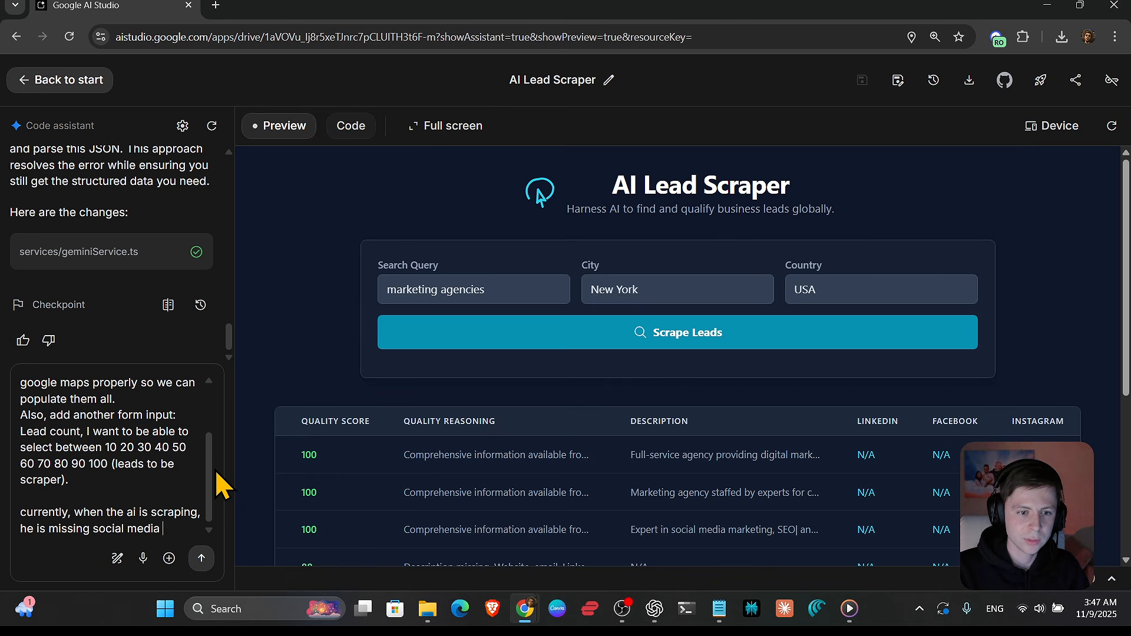
text( like linked)
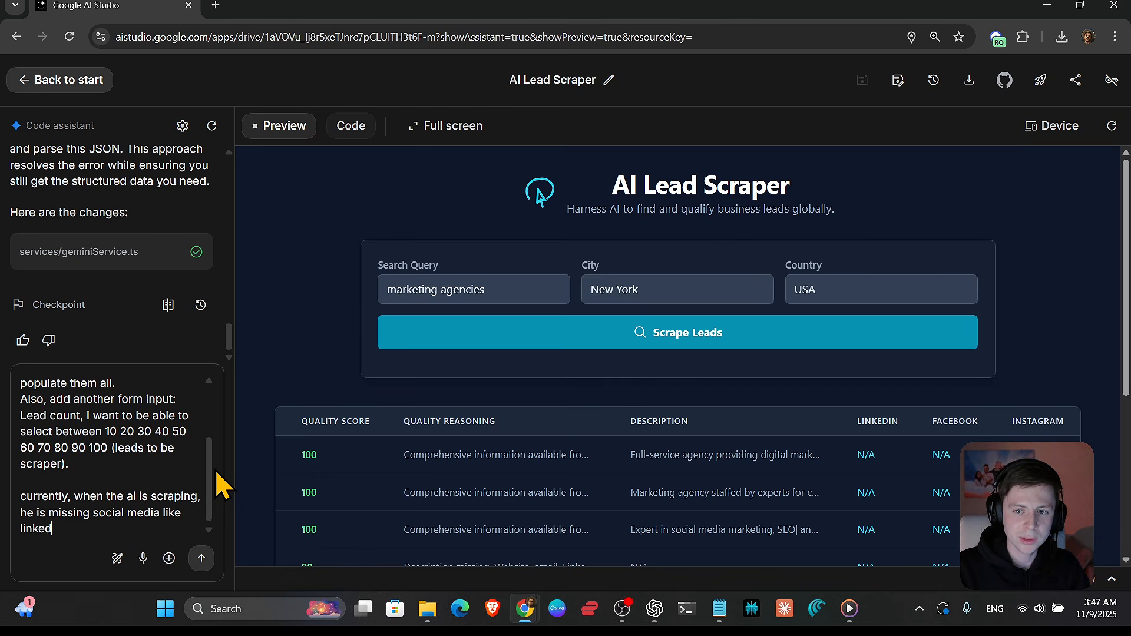
text( in facevook,)
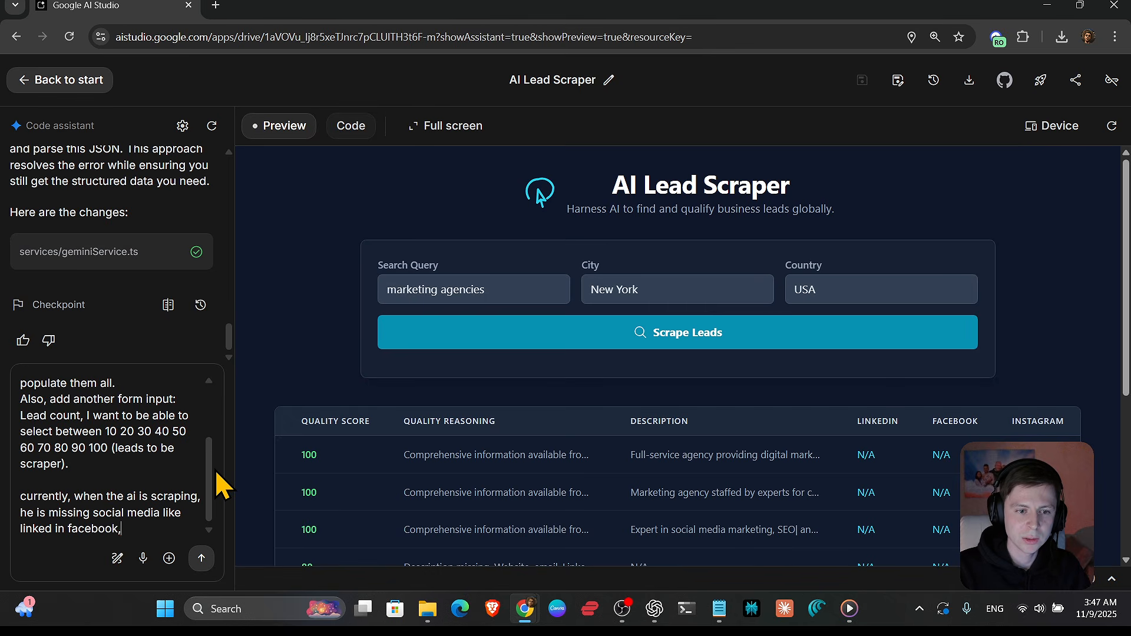
text( instagram)
- Check the lead table for other empty columns, add "email and website (he is failing to fetch). please fix" to the prompt, and submit it
scroll(655, 463, down, 2)
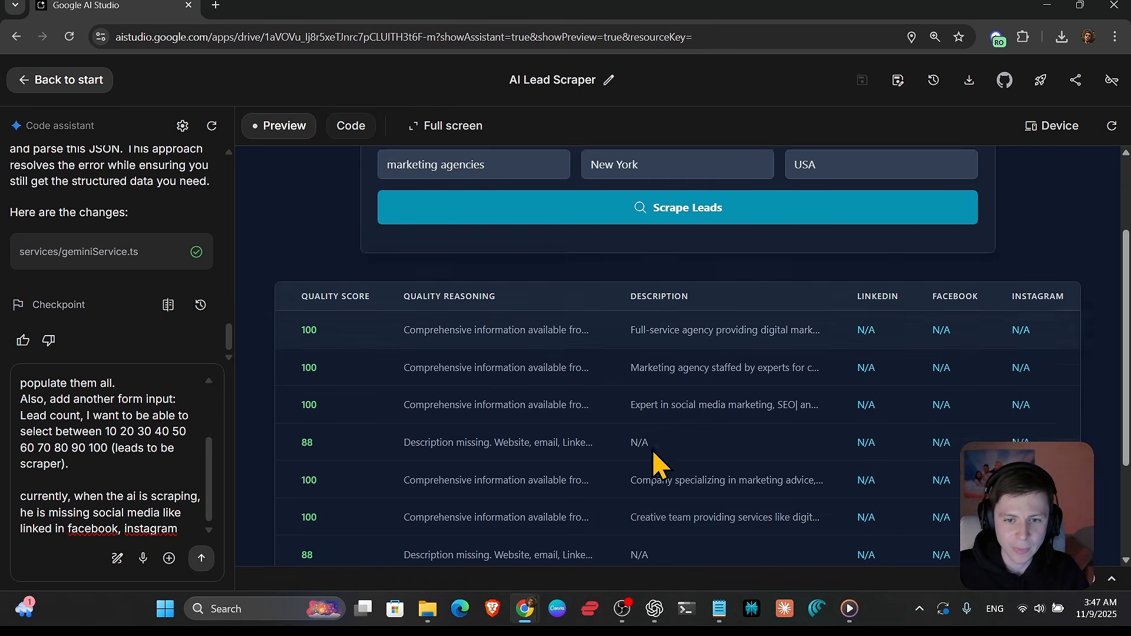
scroll(808, 429, down, 2)
scroll(934, 424, up, 4)
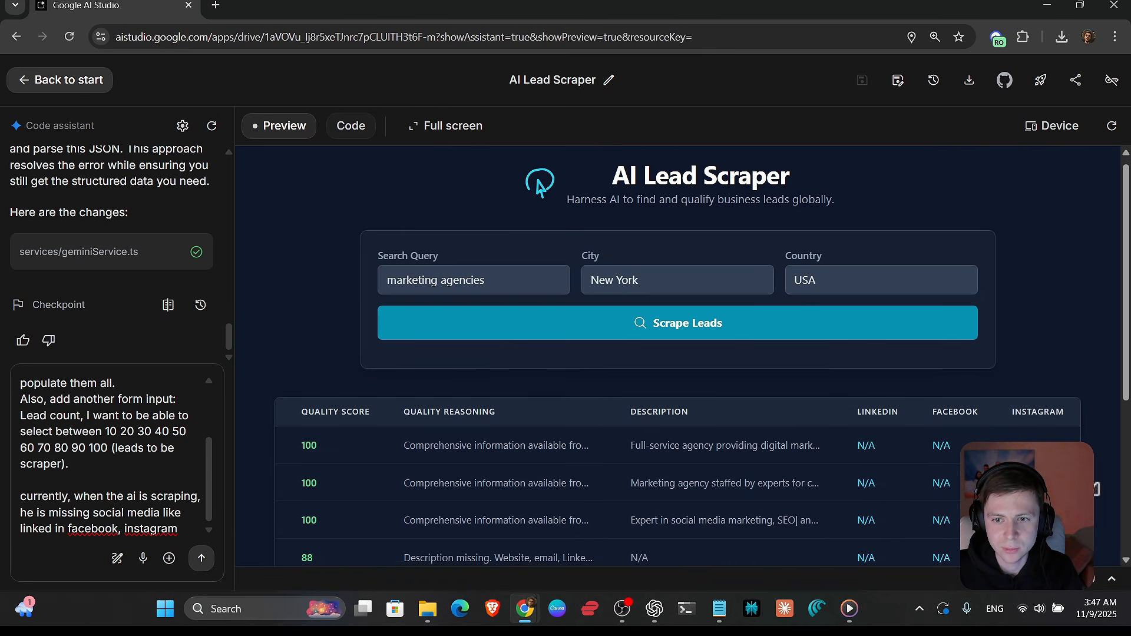
scroll(929, 485, down, 2)
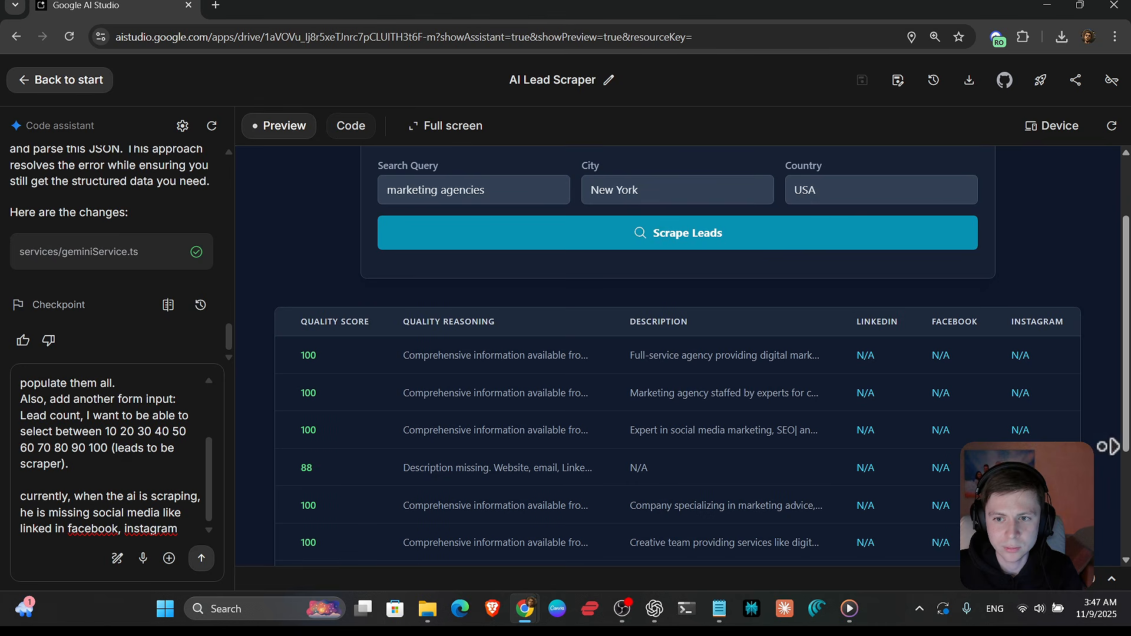
scroll(698, 453, left, 5)
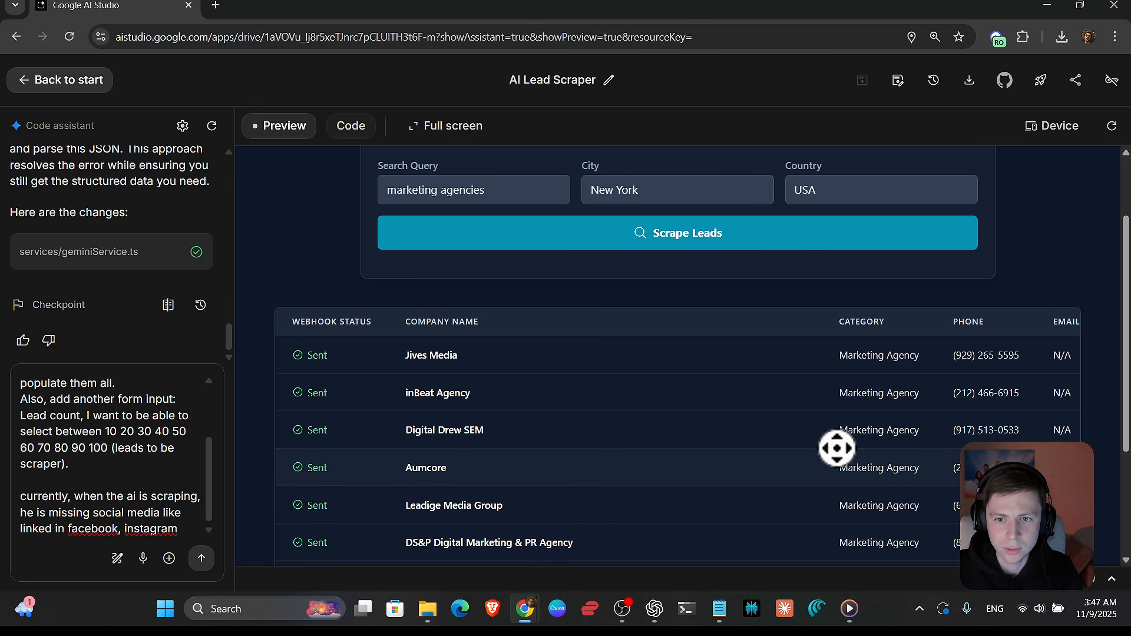
scroll(837, 449, right, 5)
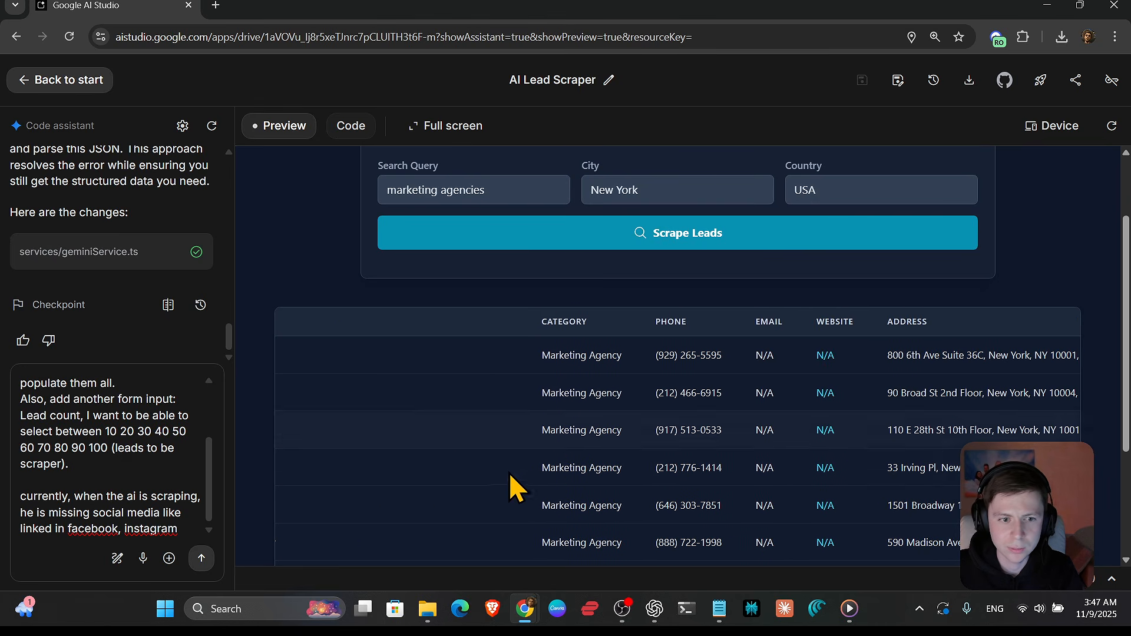
click(188, 527)
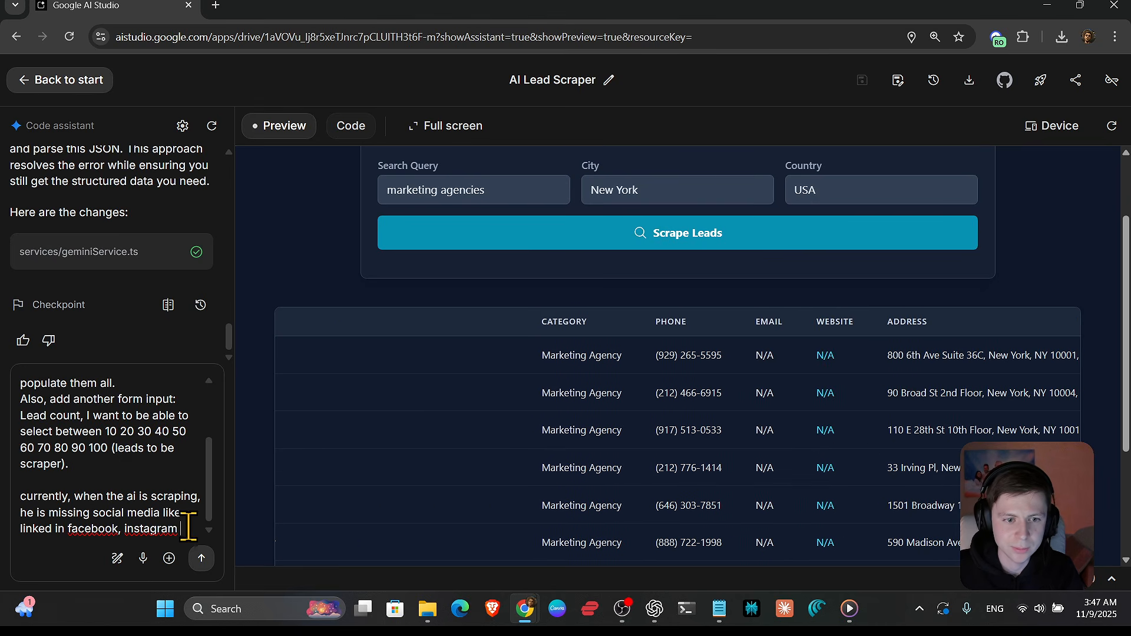
text(email and website (he is failin)
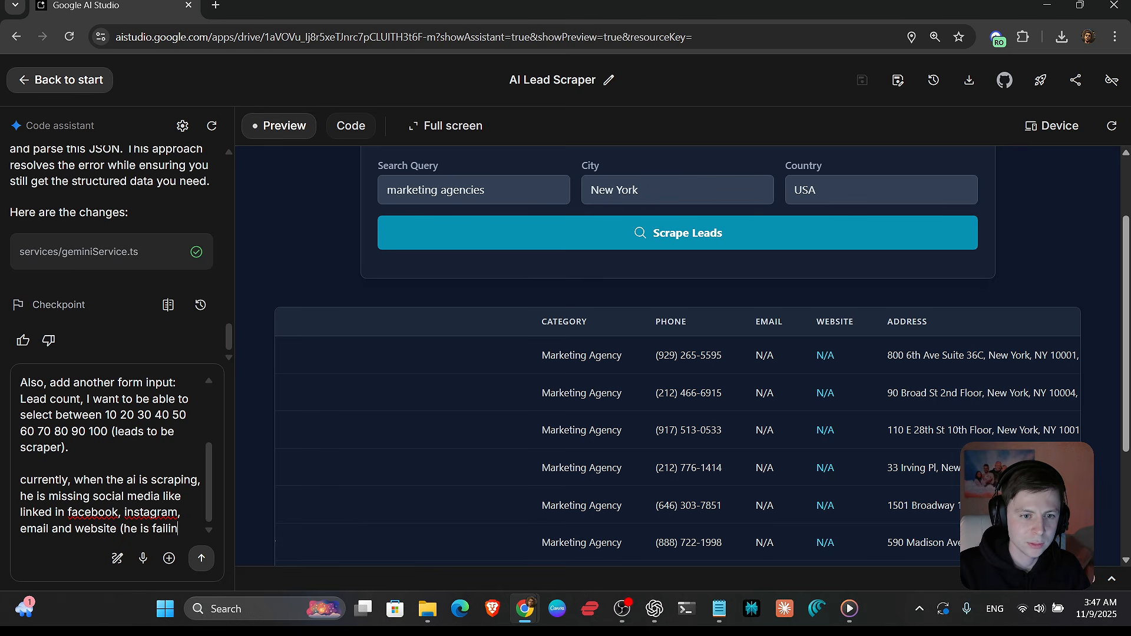
text(fetch).)
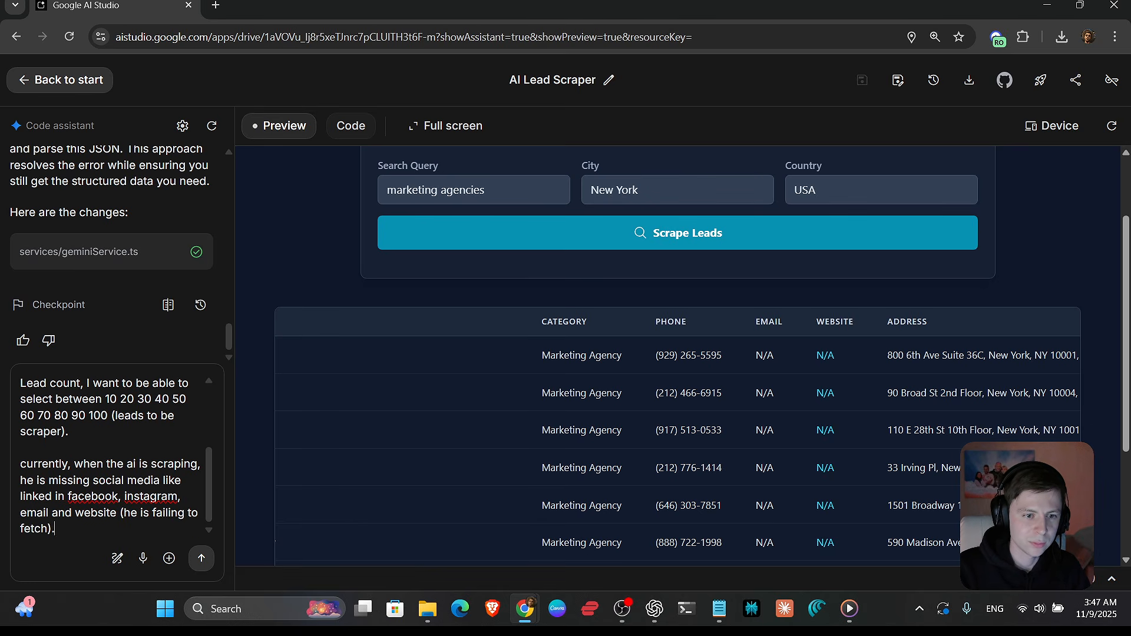
text( please fix)
key(Return)
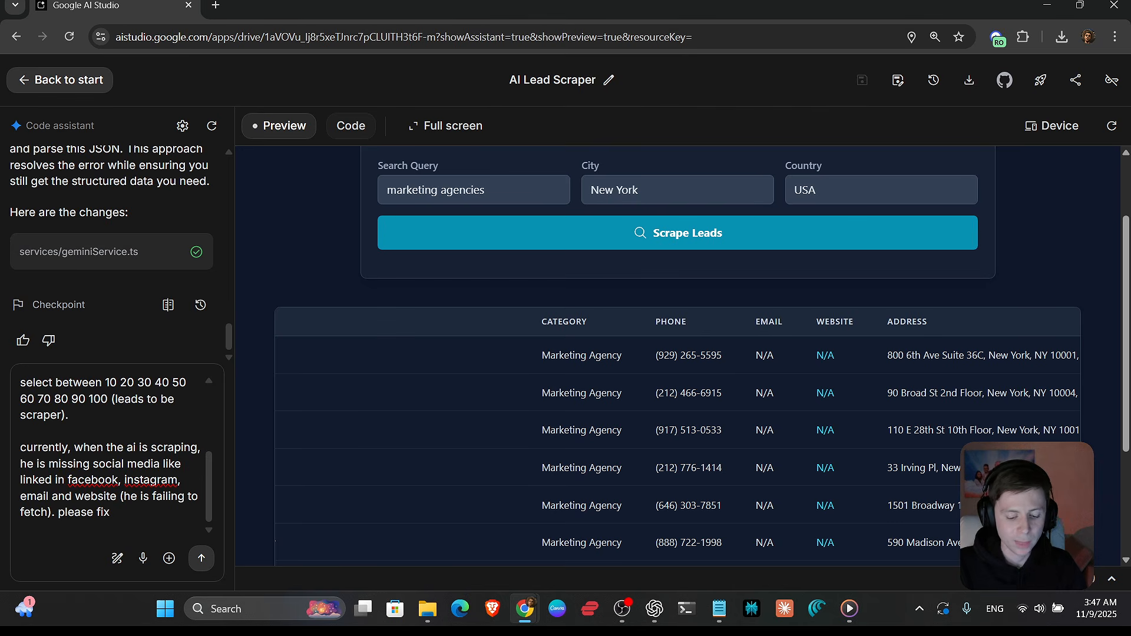
key(ctrl+Return)
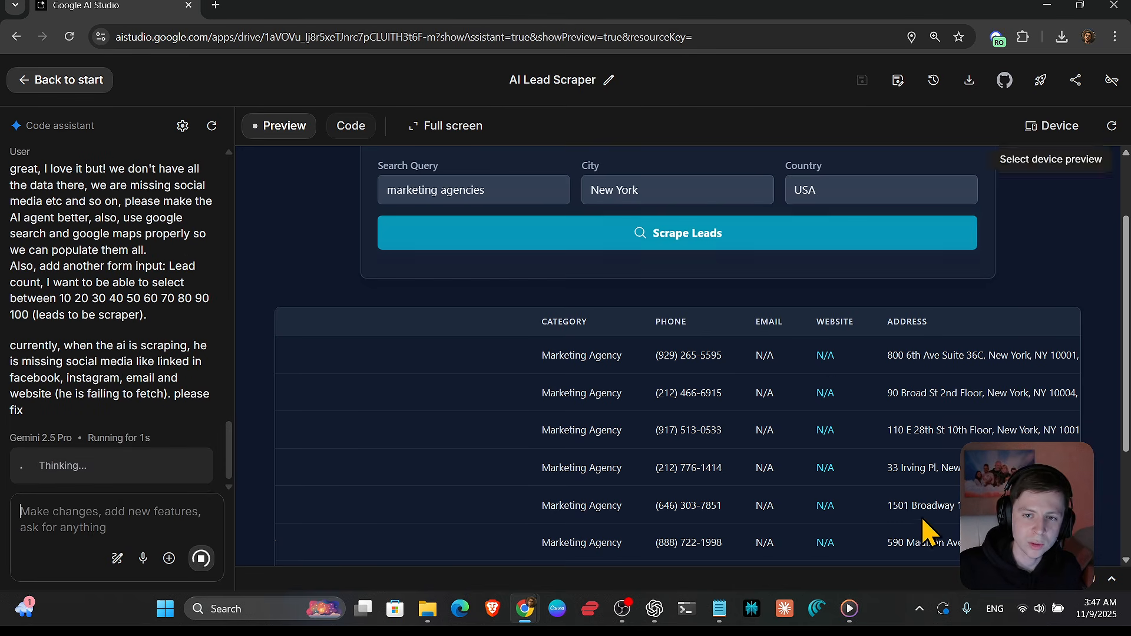
double_click(572, 5)
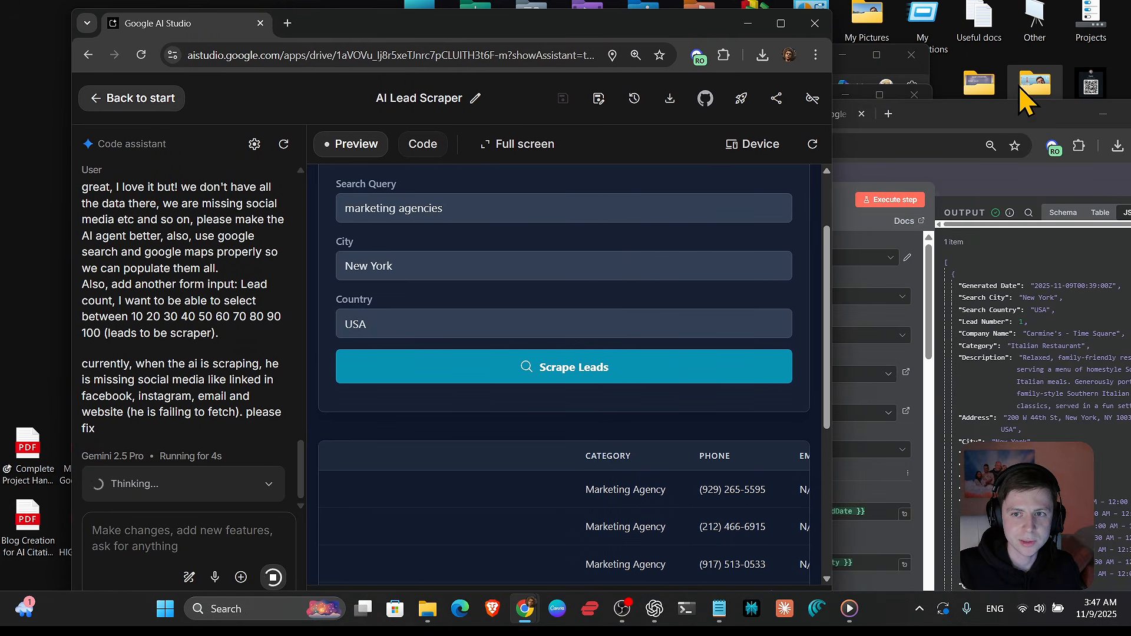
- Arrange AI Studio beside the Google Maps Scraper sheet, closing the open n8n node and giving the spreadsheet more width
drag(622, 37, 399, 53)
click(813, 157)
click(984, 86)
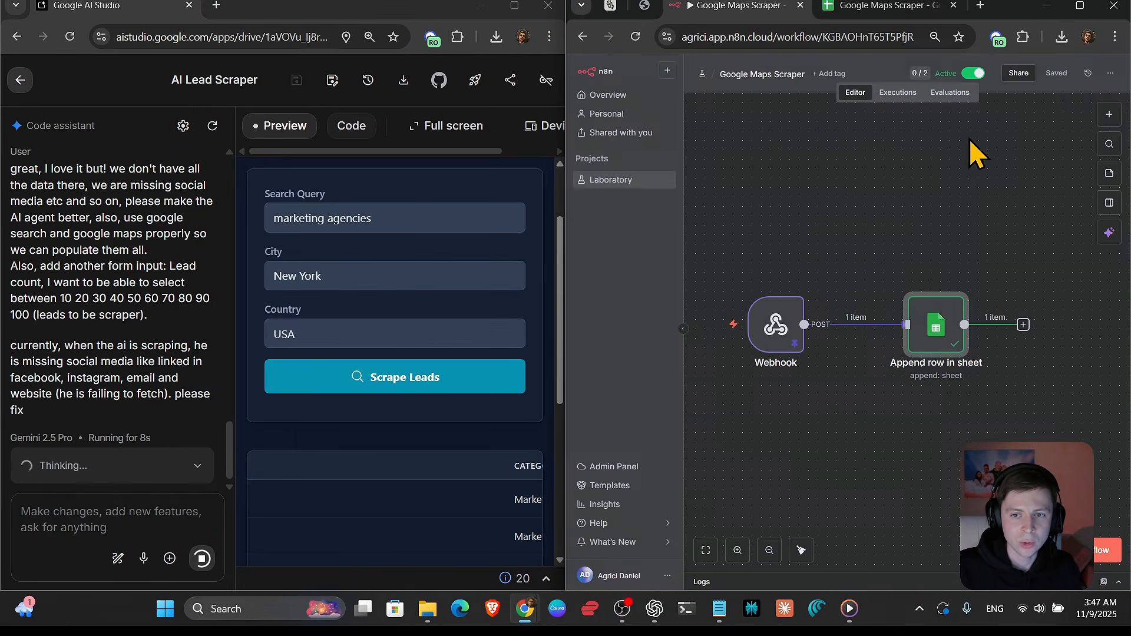
click(943, 7)
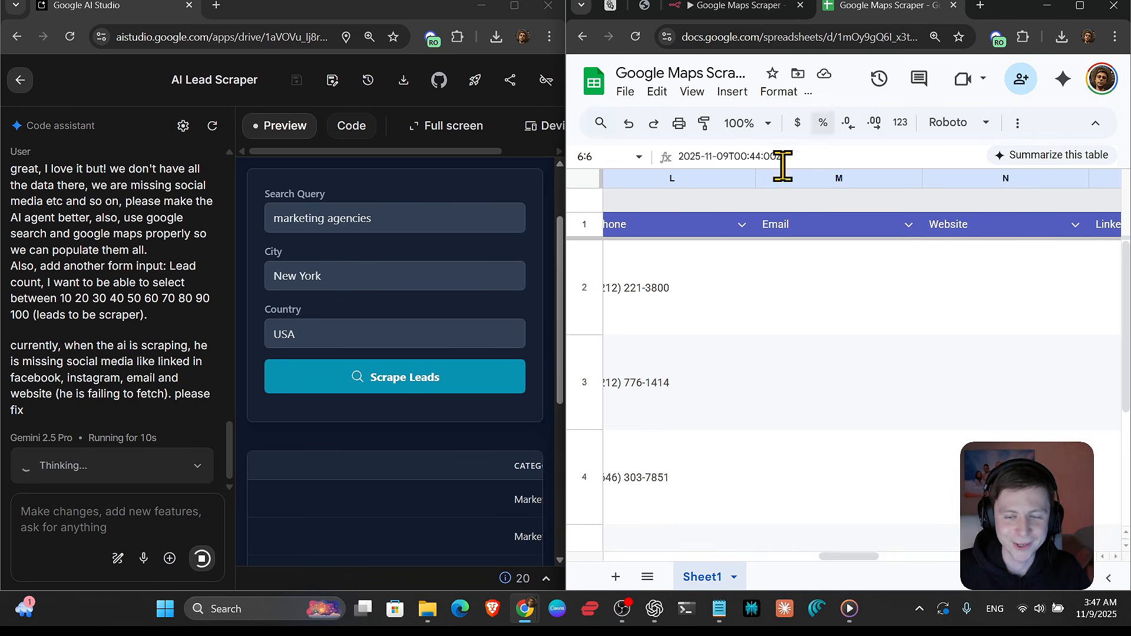
click(728, 321)
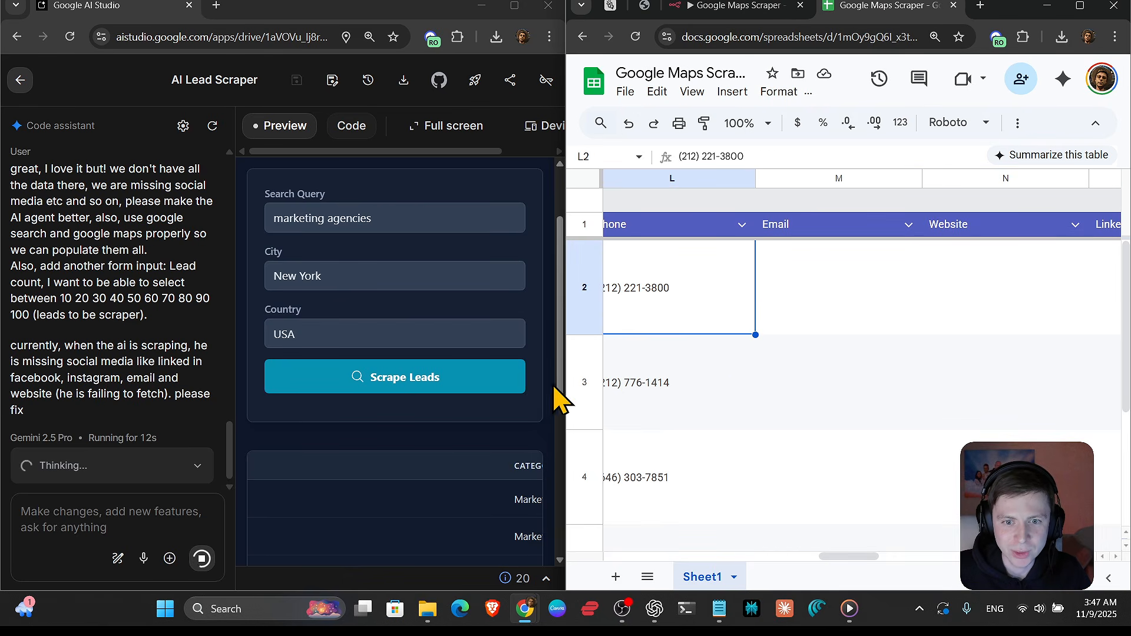
drag(566, 379, 451, 379)
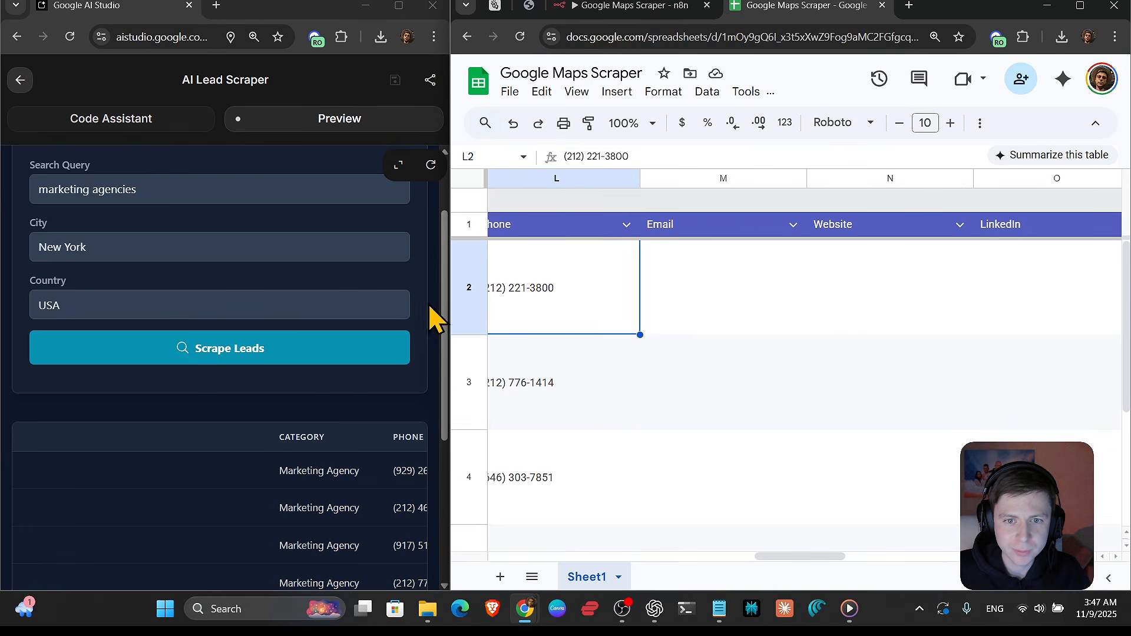
- Clear the old lead data from rows 2 to 6 of the sheet and return to its first columns
click(470, 284)
scroll(500, 371, down, 3)
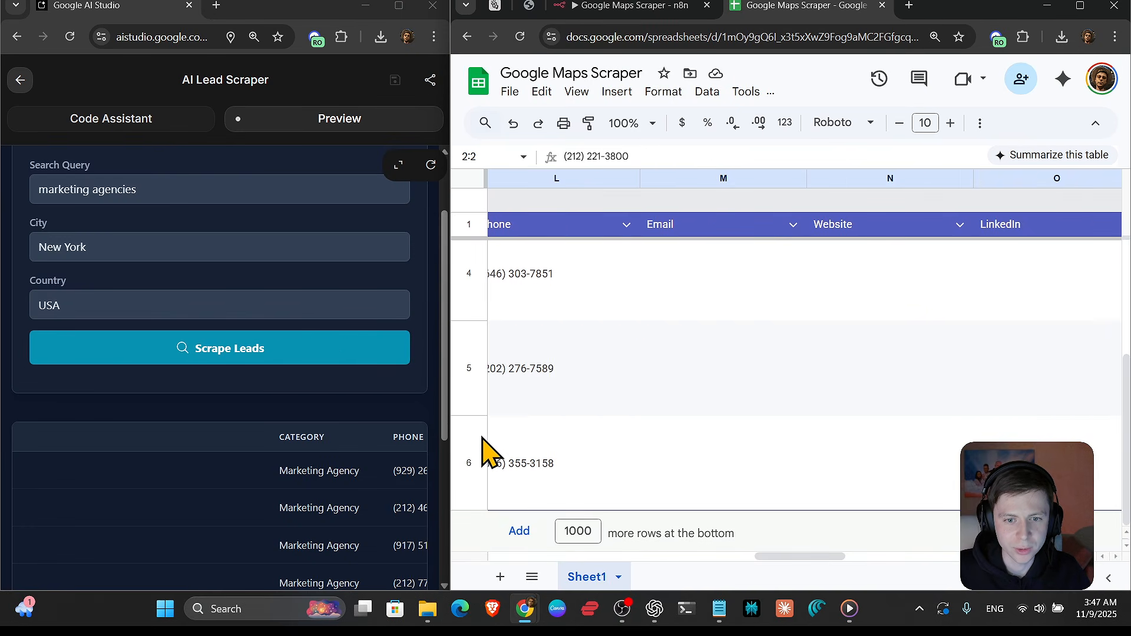
shift+click(467, 454)
key(Delete)
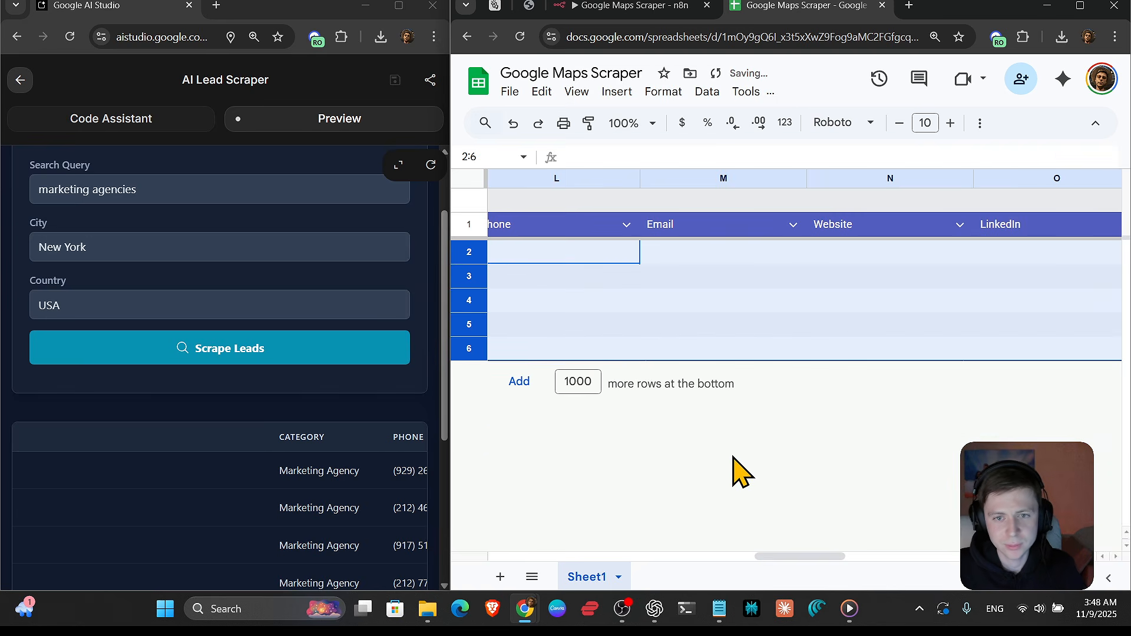
drag(799, 557, 534, 556)
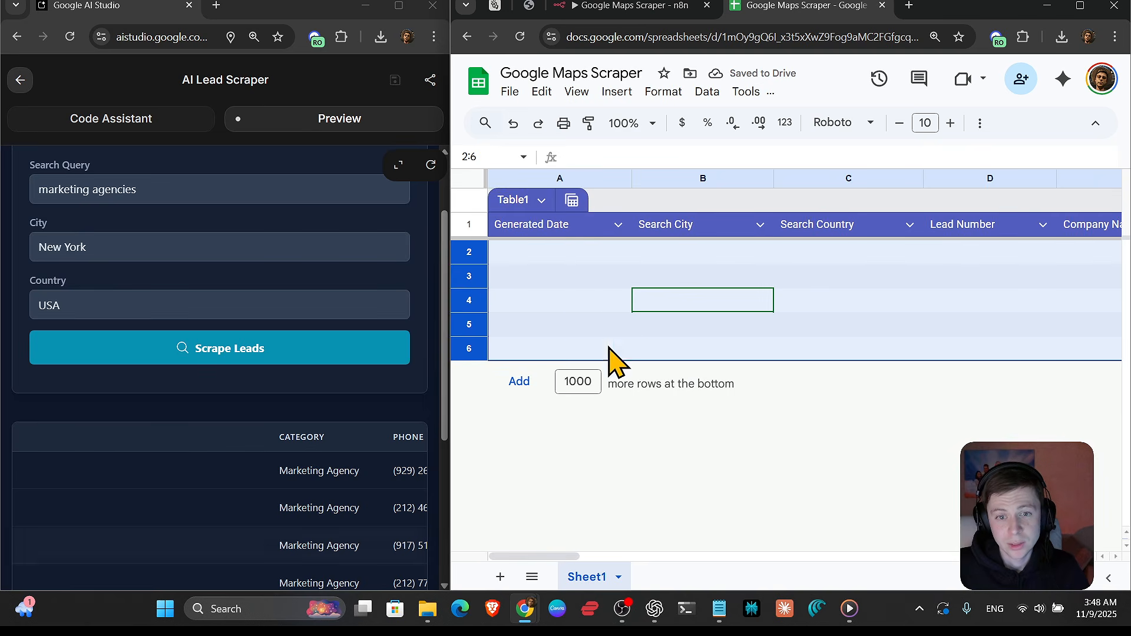
click(615, 281)
scroll(283, 465, down, 1)
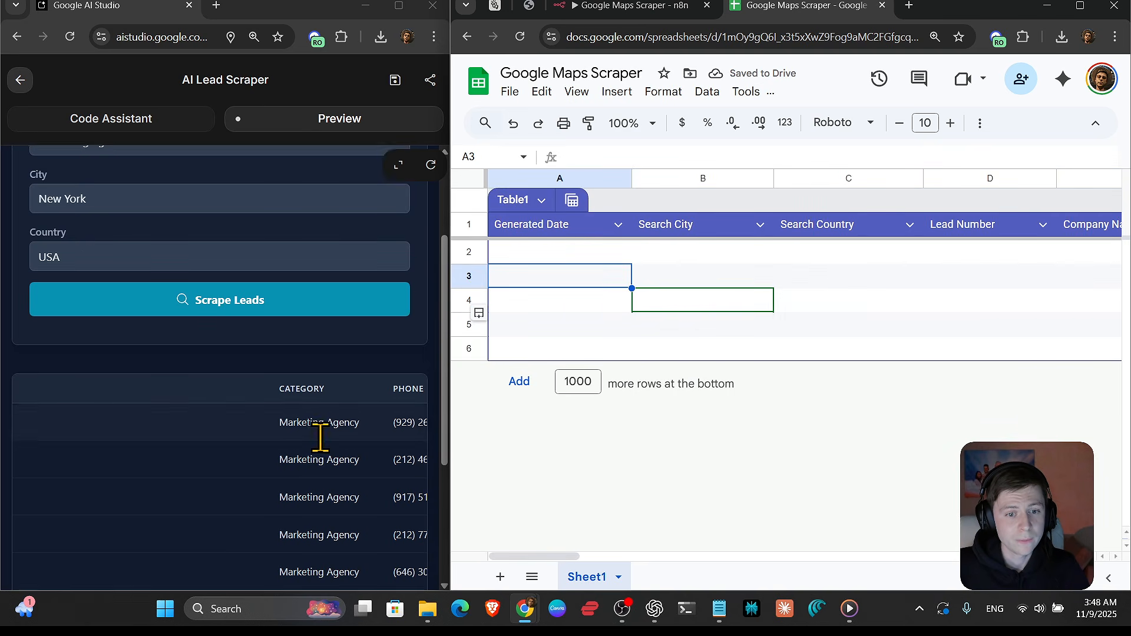
- Maximize the AI Lead Scraper window, set the number of leads to 20, and start scraping Italian Restaurants in New York, USA
click(275, 4)
click(397, 7)
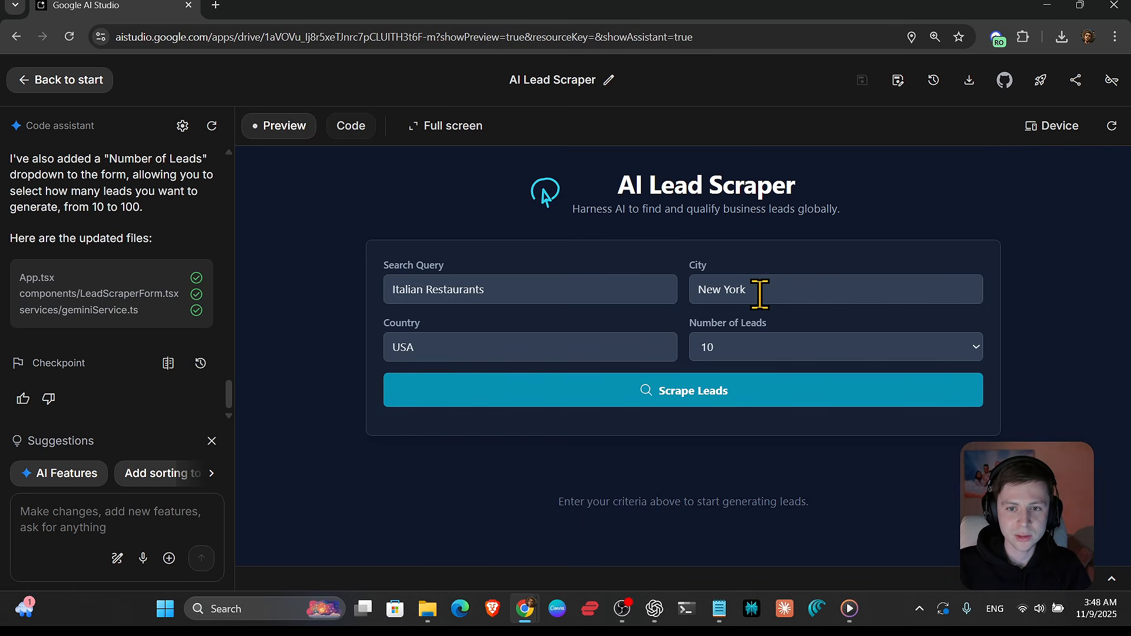
click(705, 348)
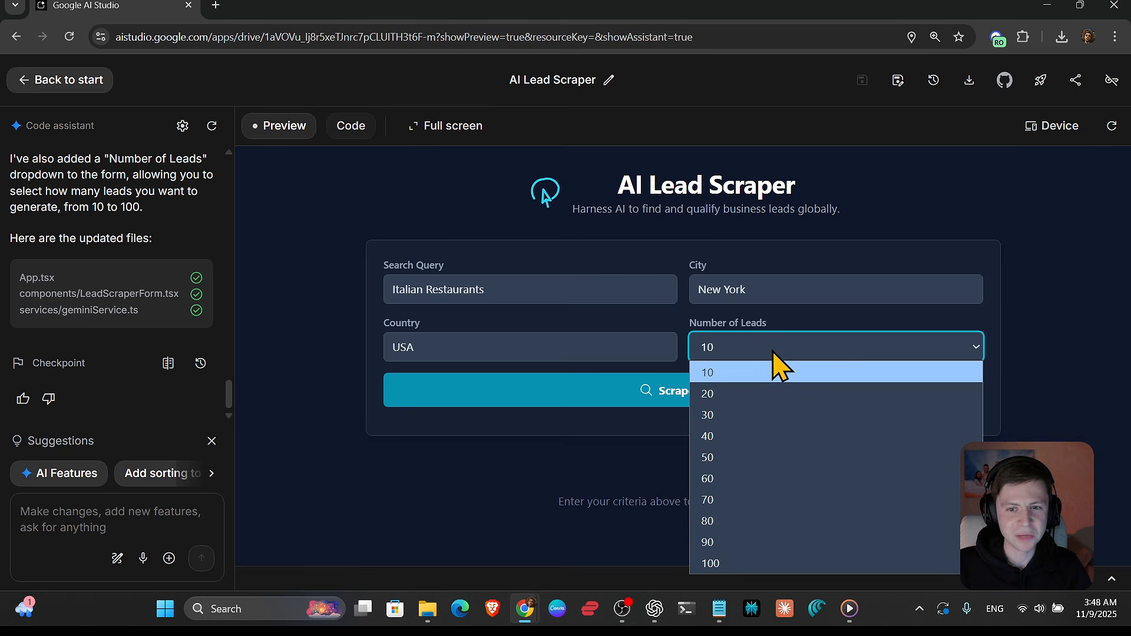
click(734, 394)
click(698, 400)
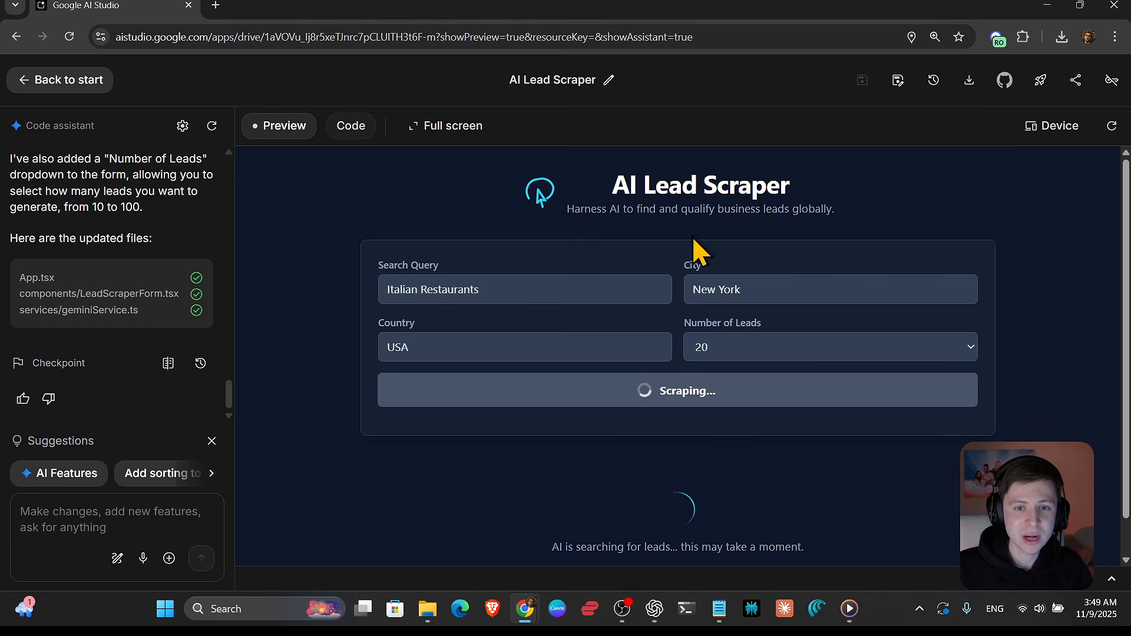
- In n8n beside the running scraper, move the Append row in sheet node closer to the Webhook node and save the workflow
drag(698, 7, 379, 51)
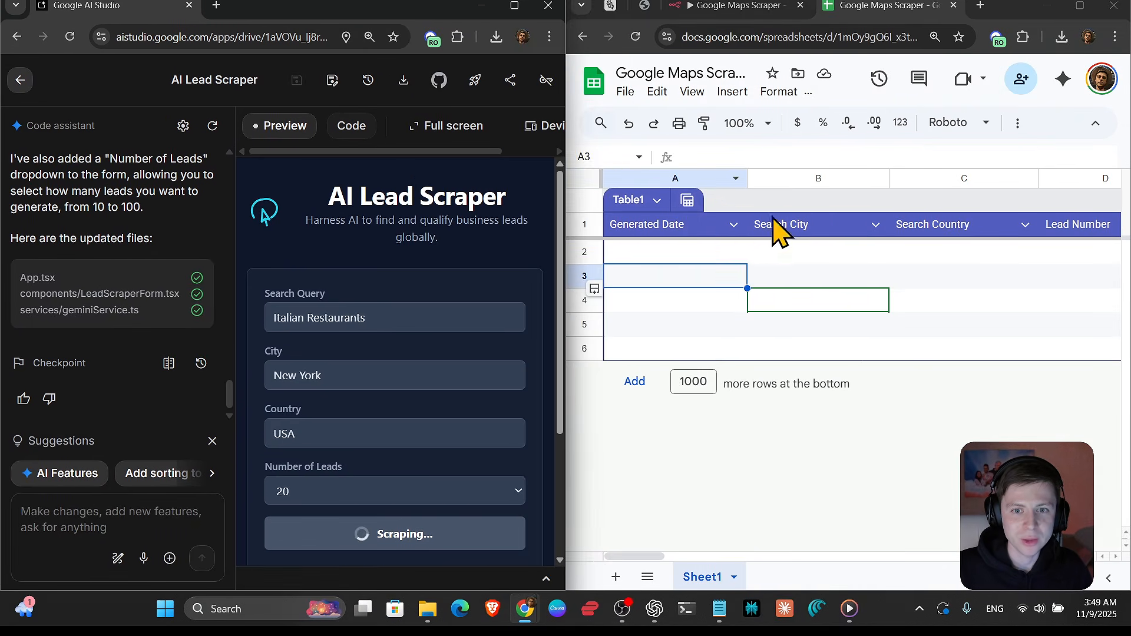
click(744, 350)
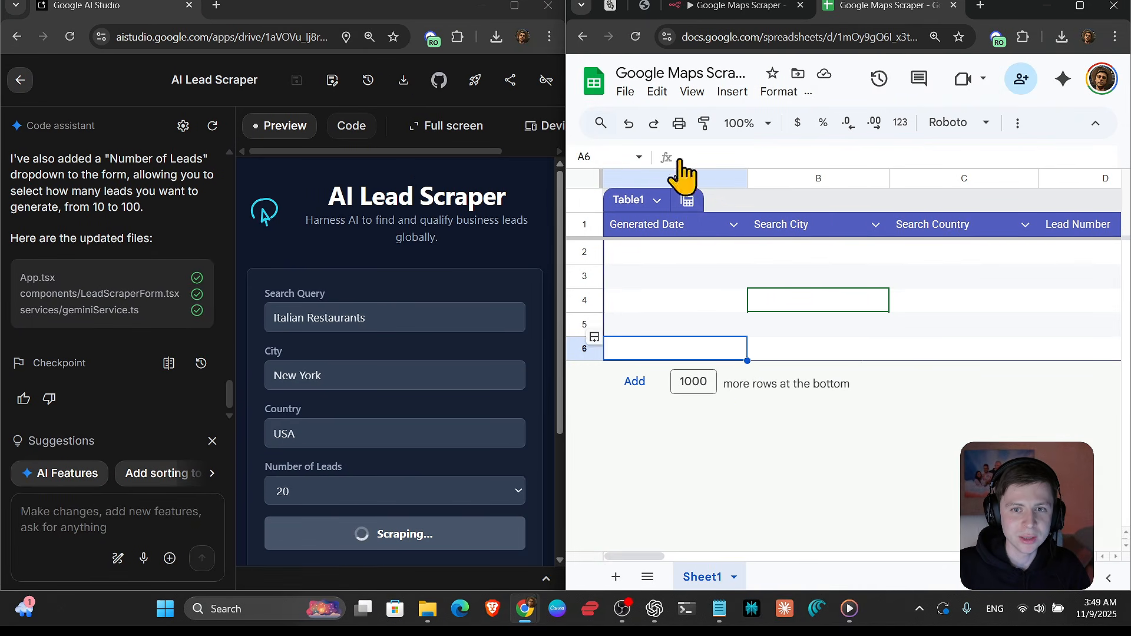
click(735, 7)
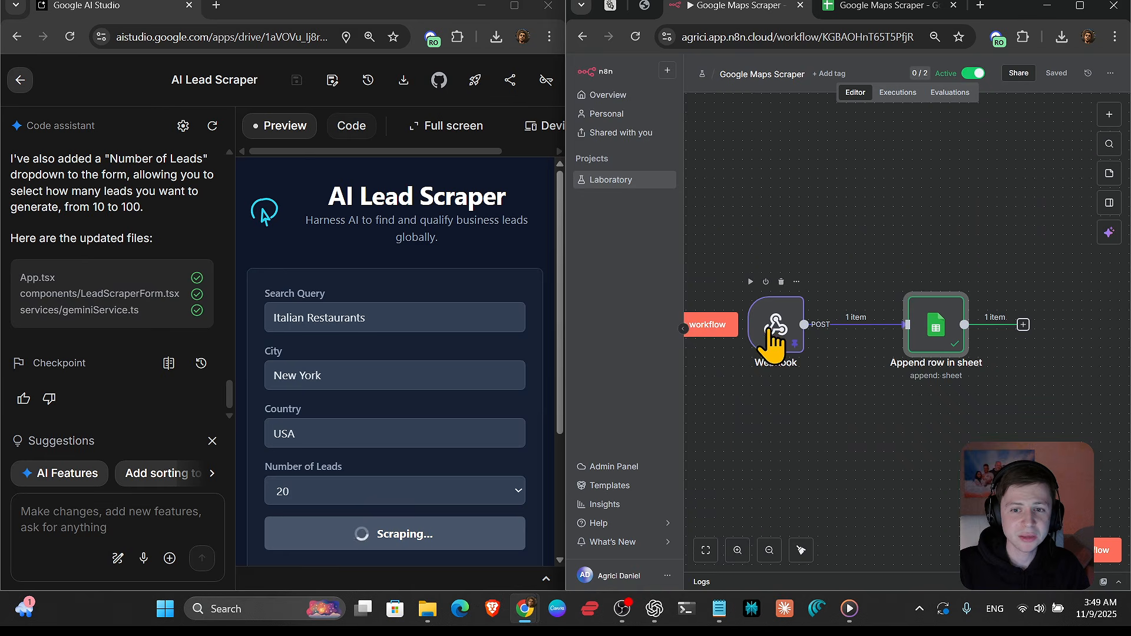
drag(944, 325, 924, 325)
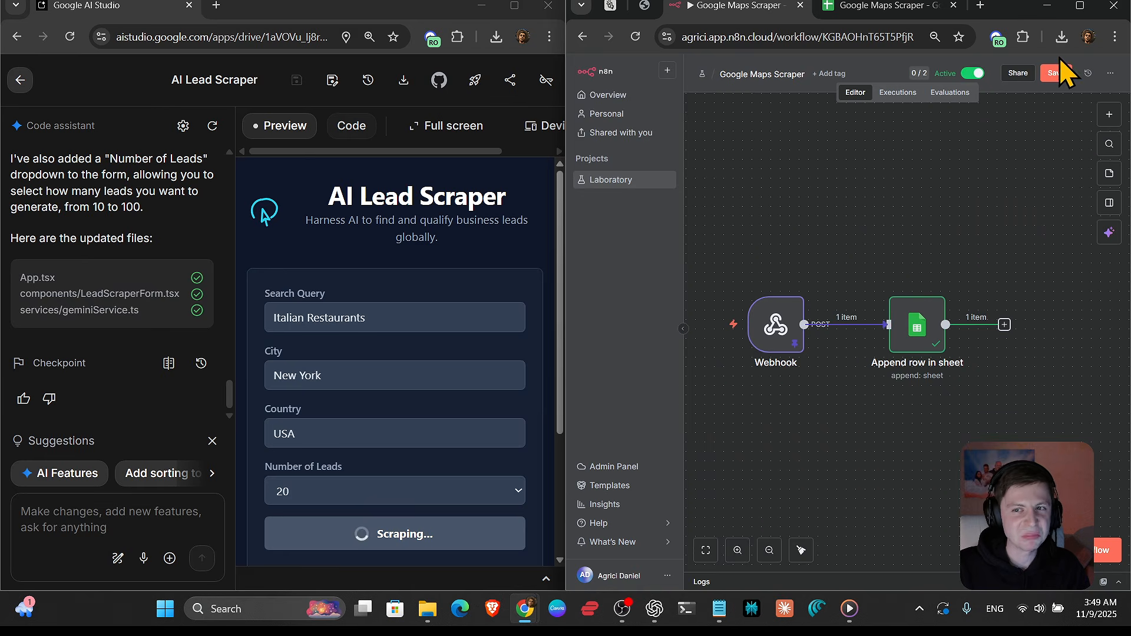
click(1056, 73)
scroll(377, 413, down, 2)
scroll(377, 412, down, 1)
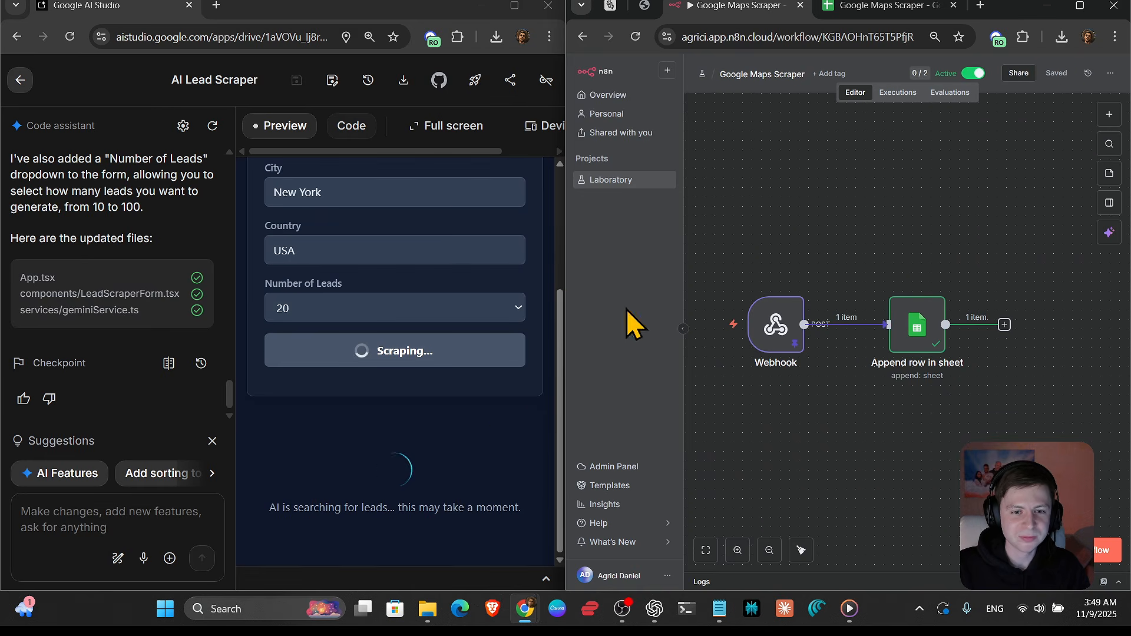
click(884, 7)
key(Up)
key(Up)
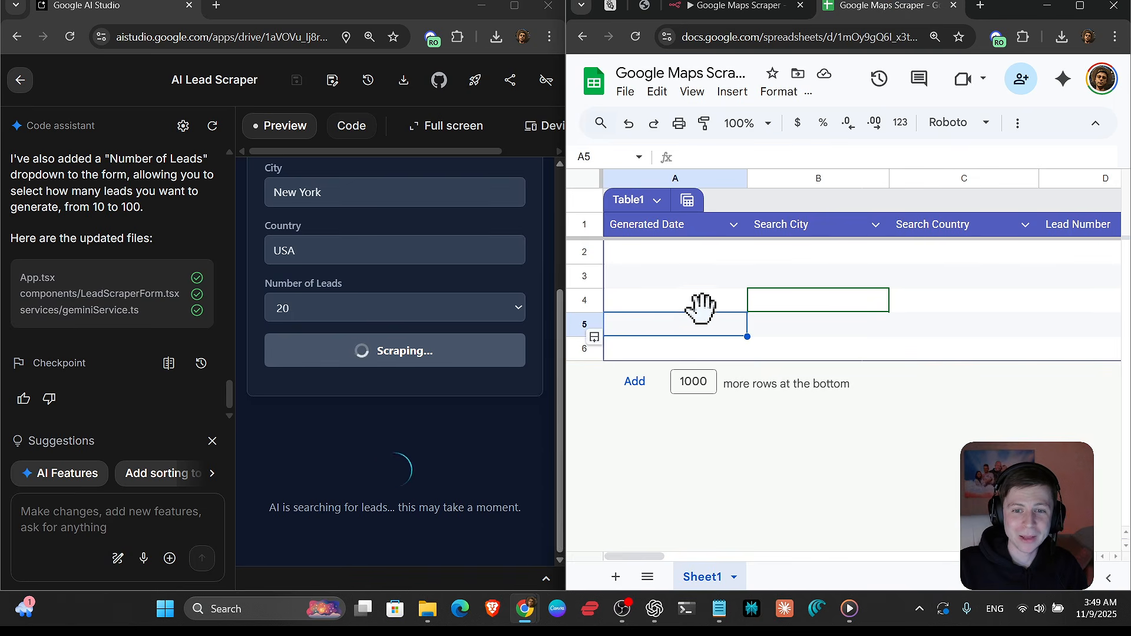
key(Down)
key(Right)
key(Right)
key(Right)
key(Right)
key(Right)
key(Right)
key(Right)
key(Right)
key(Right)
key(Right)
key(Right)
key(Right)
key(Right)
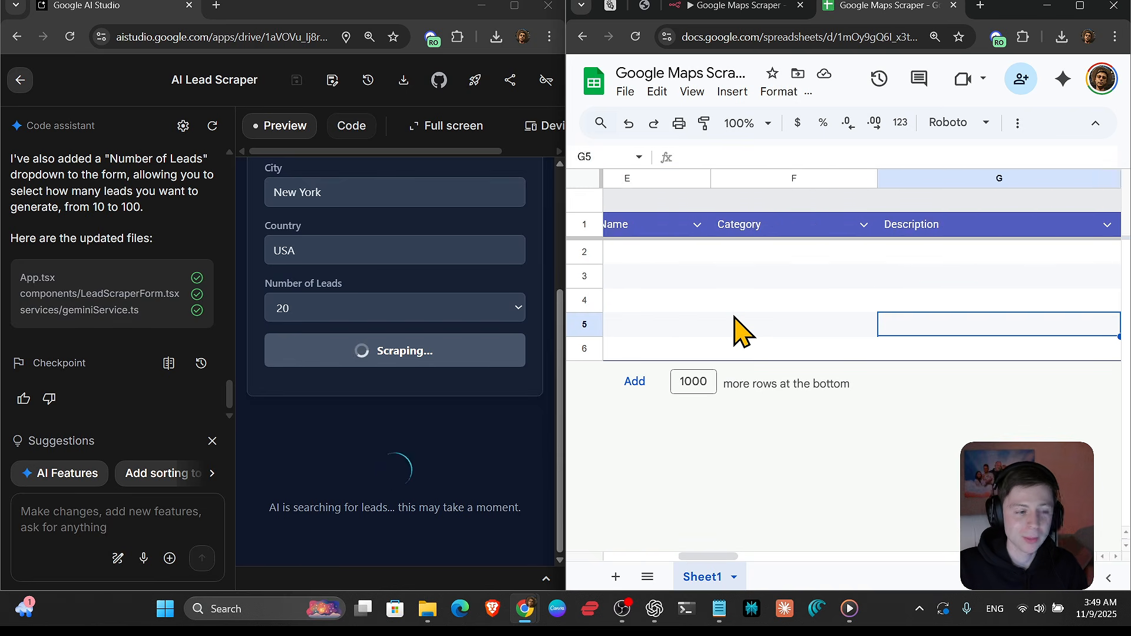
key(Left)
key(Left)
key(Left)
key(Left)
key(Left)
key(Left)
key(Left)
key(Left)
key(Left)
key(Left)
key(Left)
key(Left)
key(Left)
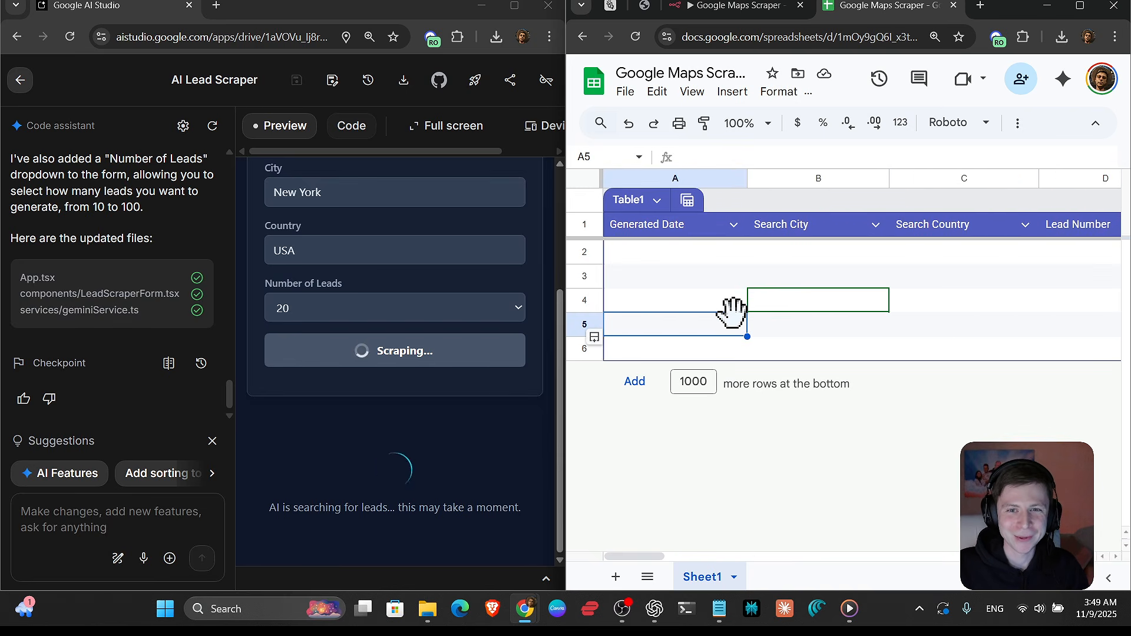
- Execute the n8n workflow manually and collapse the n8n sidebar
click(744, 8)
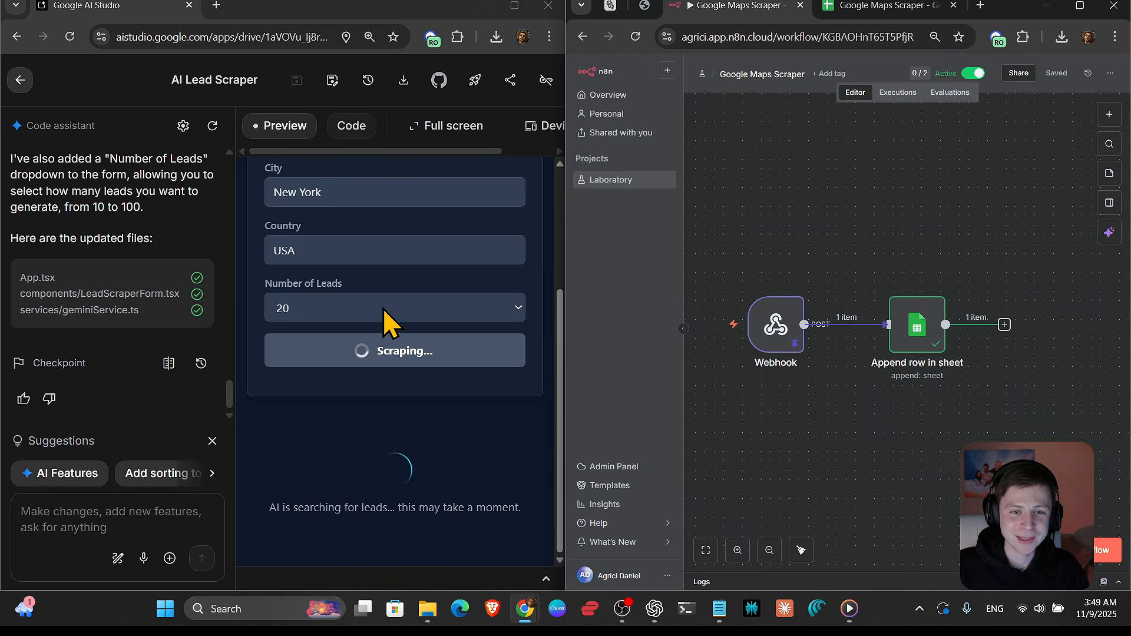
mouse_move(716, 277)
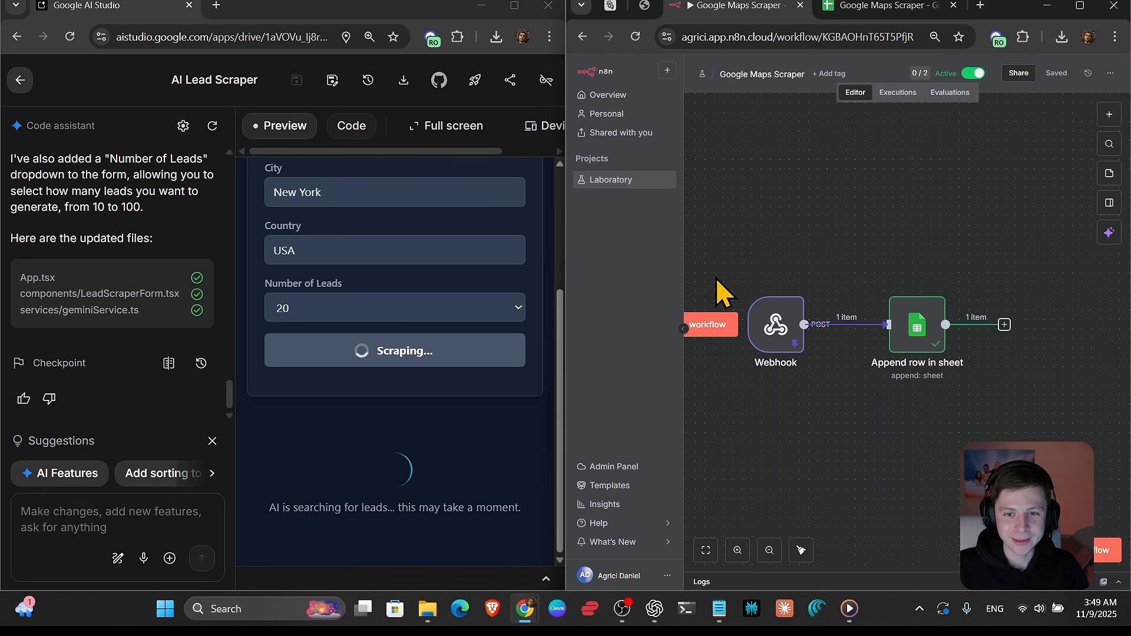
click(692, 333)
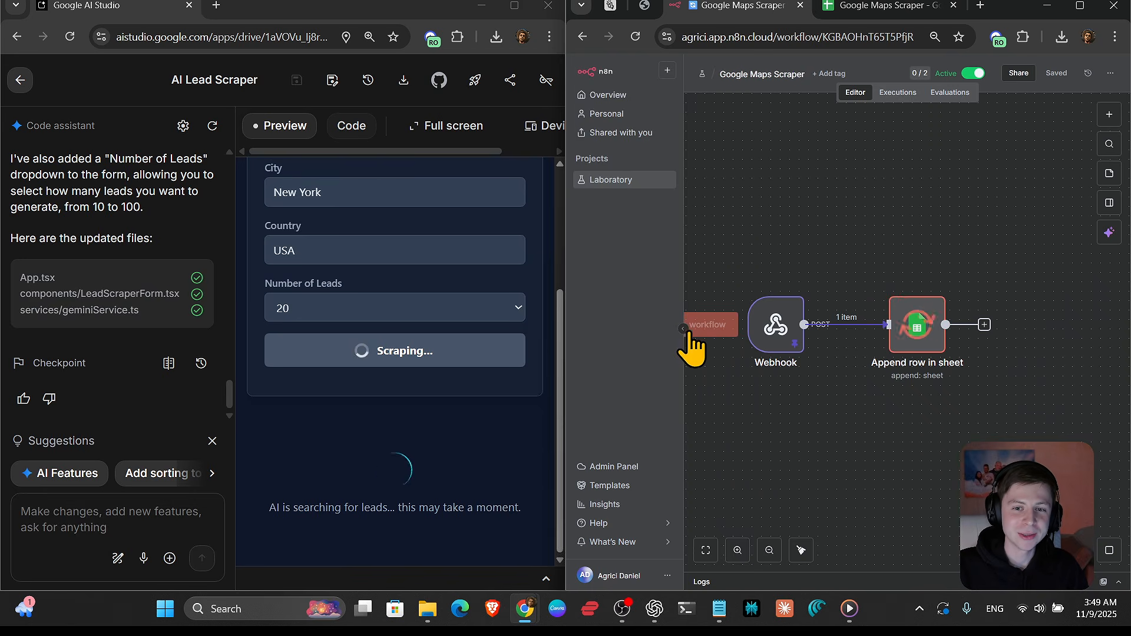
click(684, 328)
- Clear the test lead data from row 2 of the sheet and return to the n8n workflow
click(878, 7)
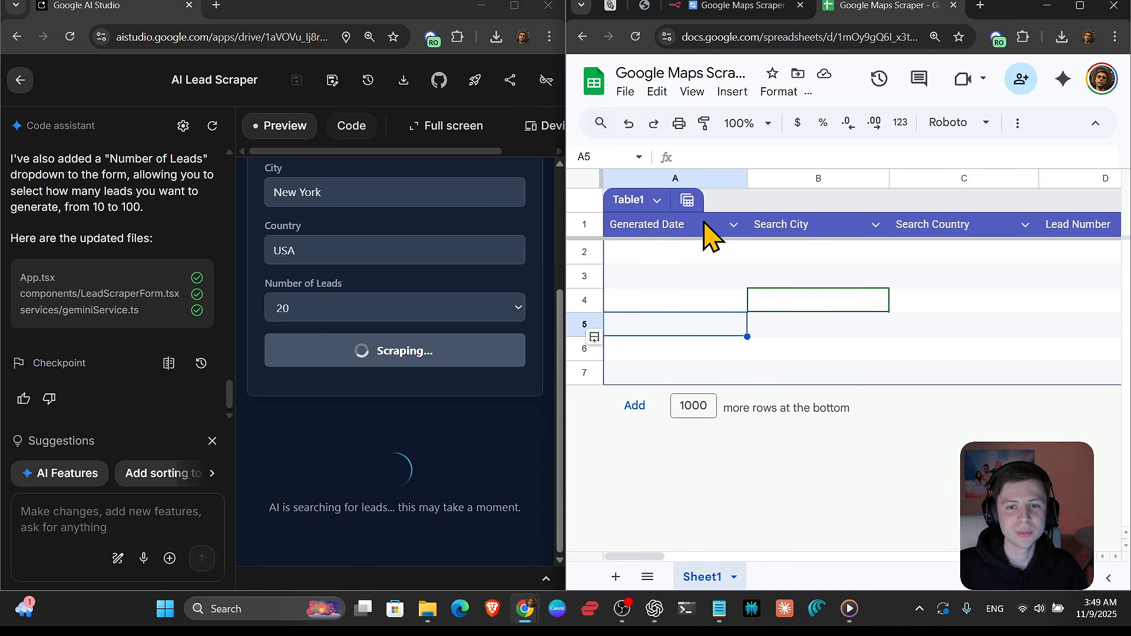
click(588, 287)
key(Delete)
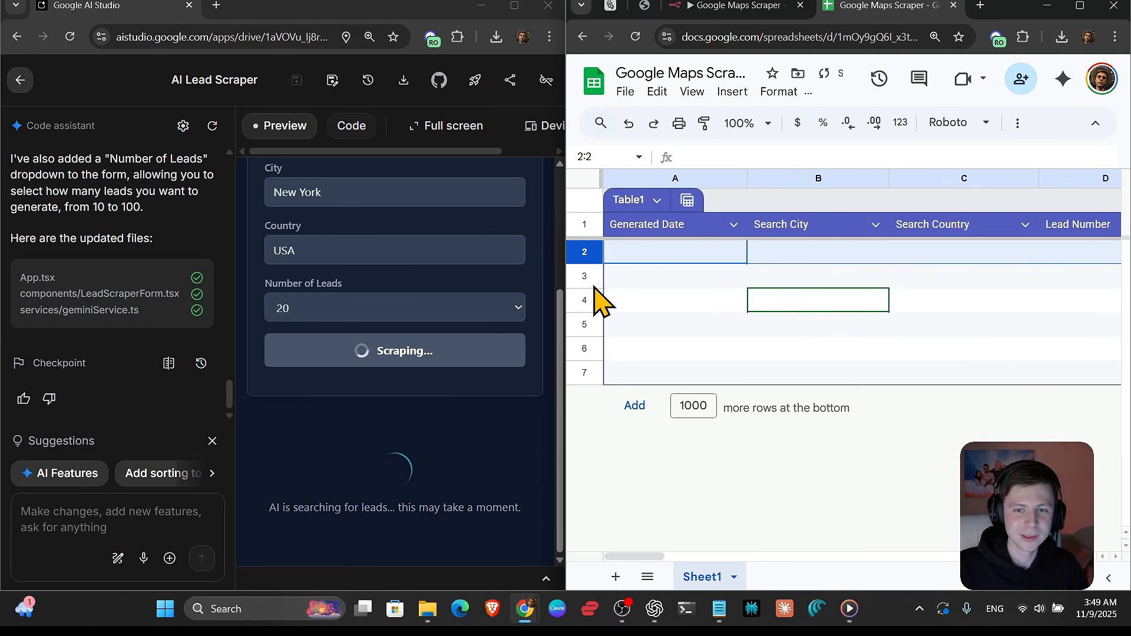
click(715, 6)
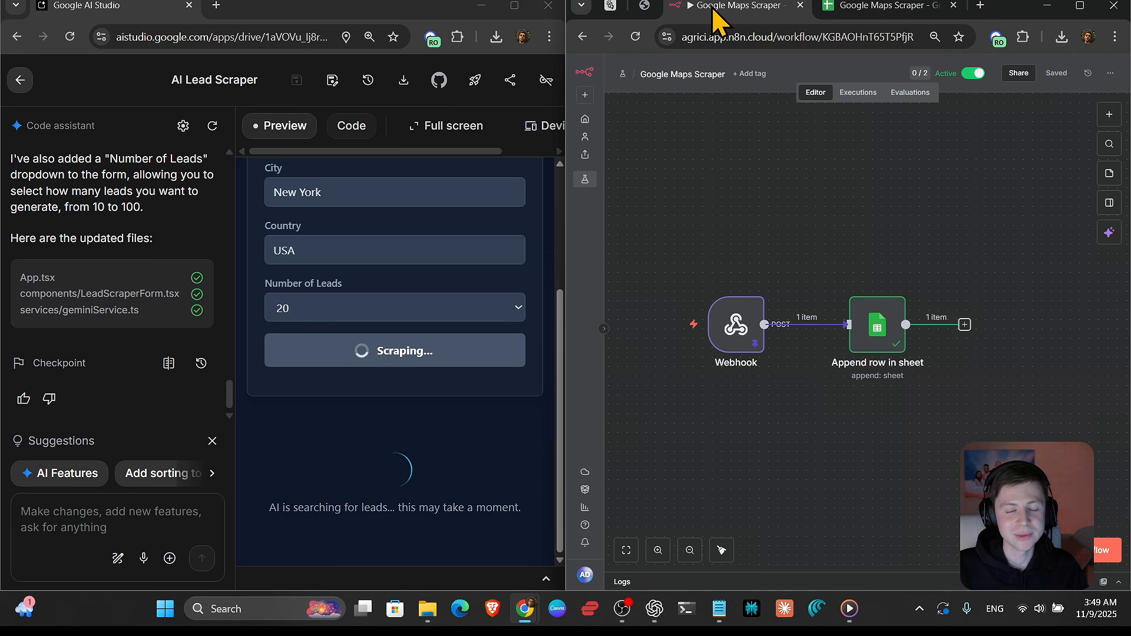
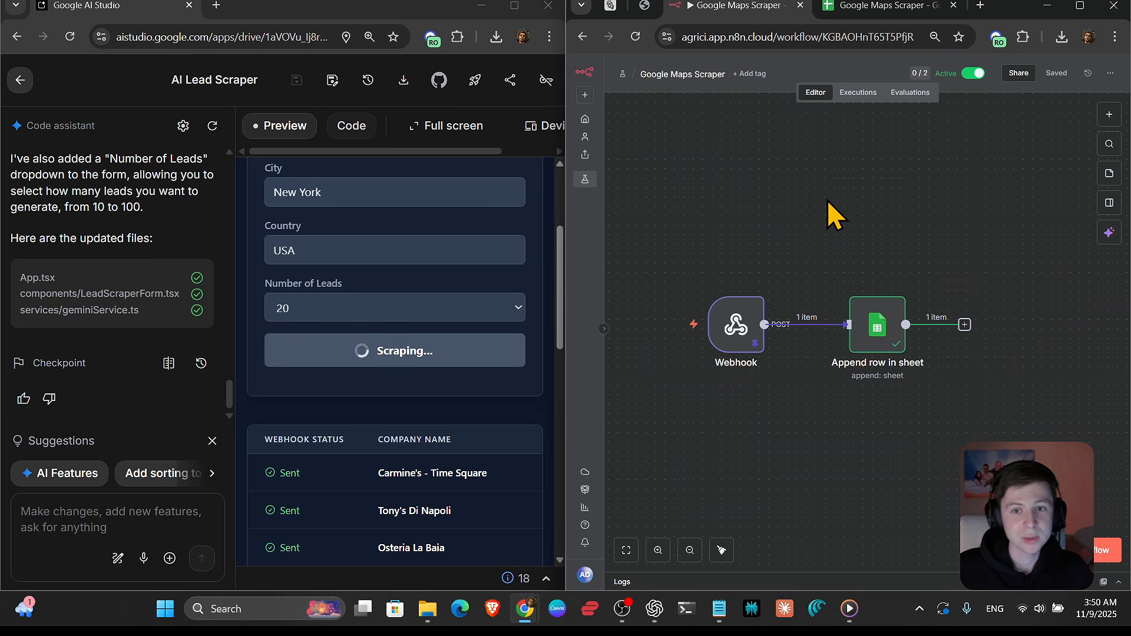
- Examine the incoming lead rows in the sheet and the execution list of the n8n workflow
click(898, 5)
click(712, 329)
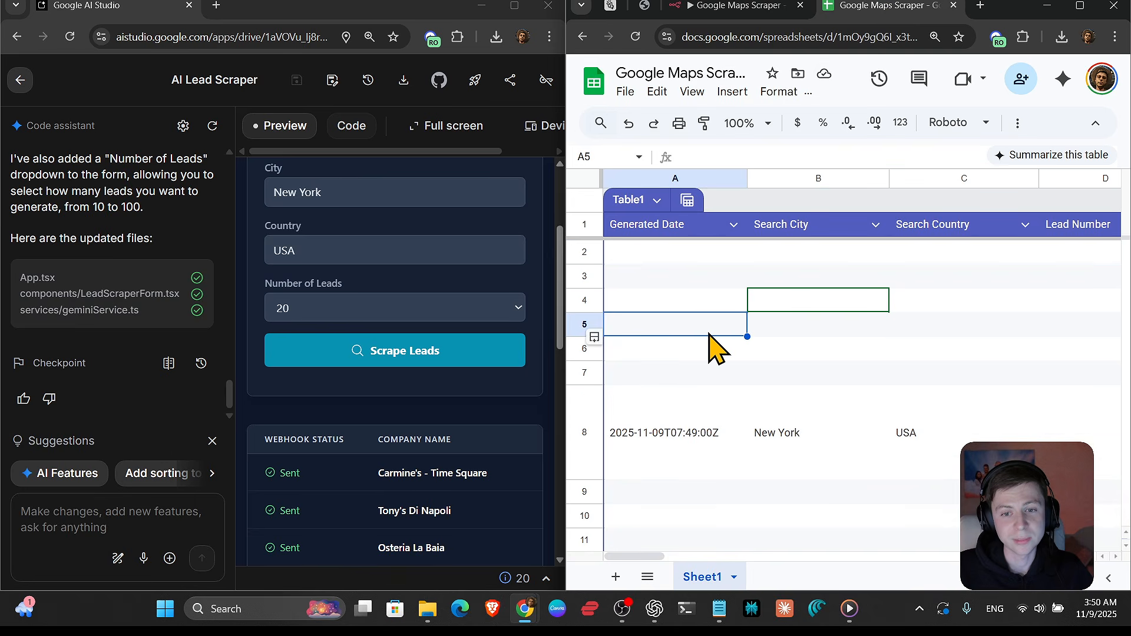
scroll(833, 383, down, 3)
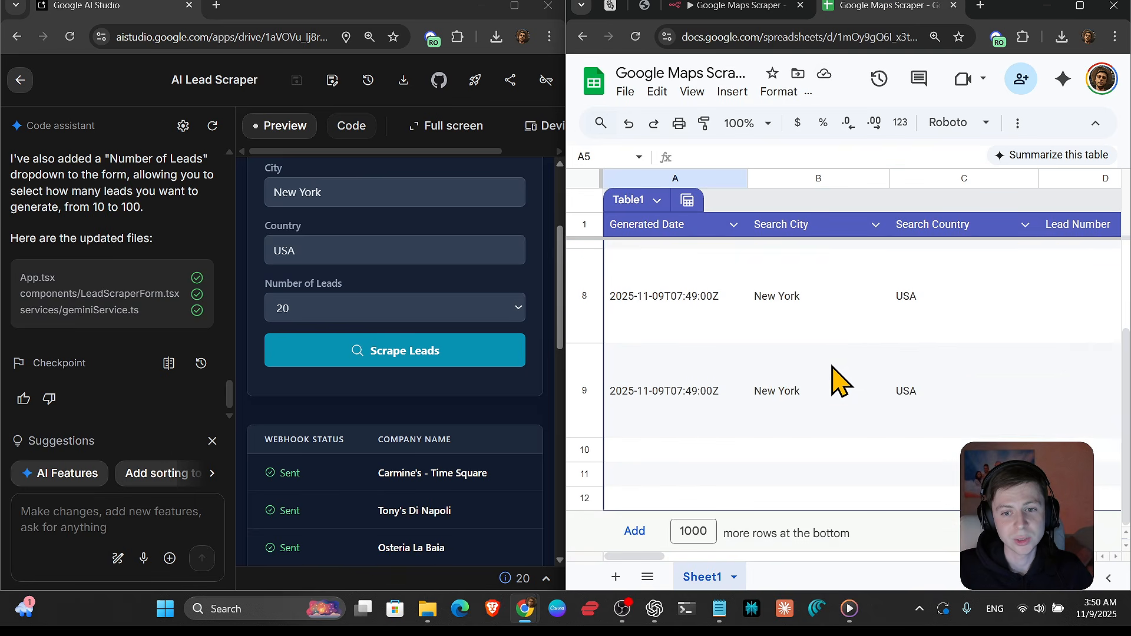
scroll(833, 374, down, 1)
scroll(833, 374, up, 2)
click(748, 6)
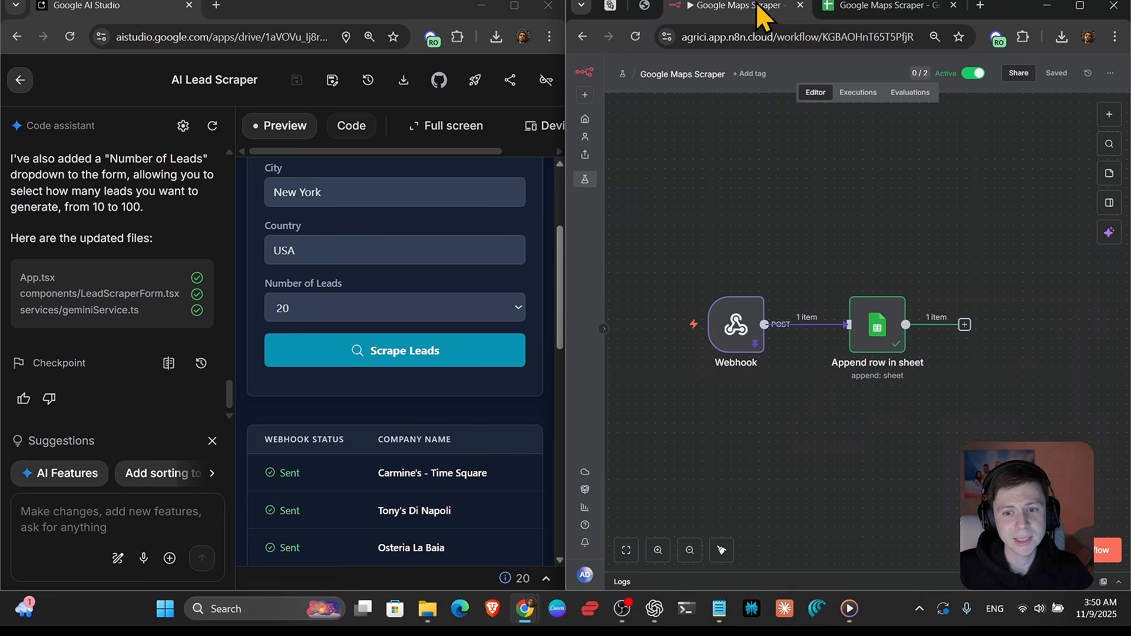
click(857, 92)
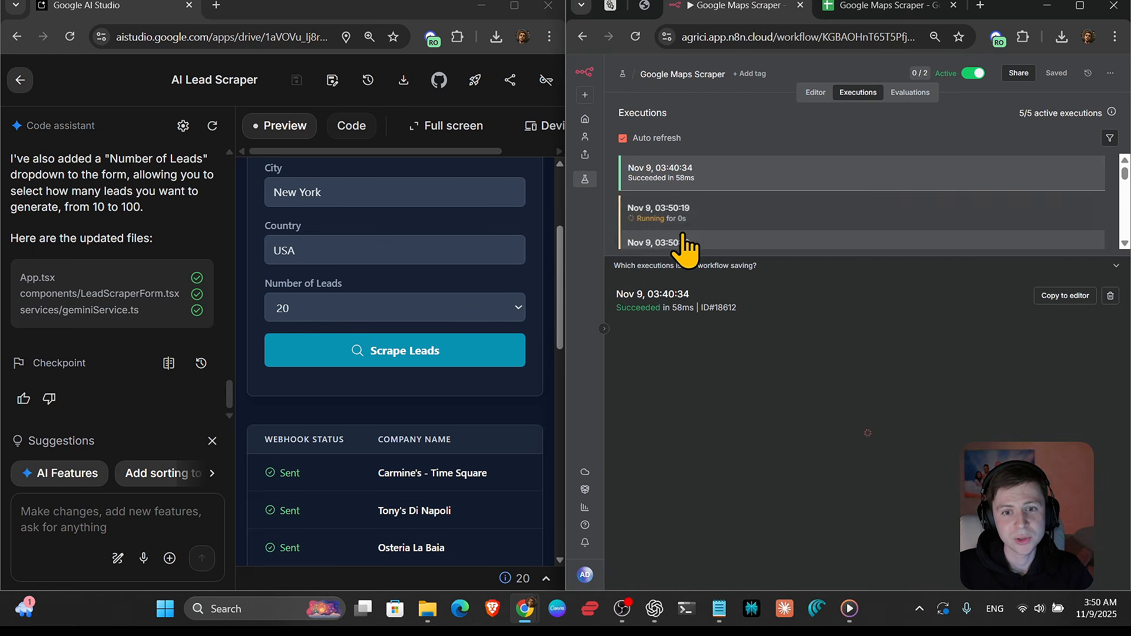
click(695, 173)
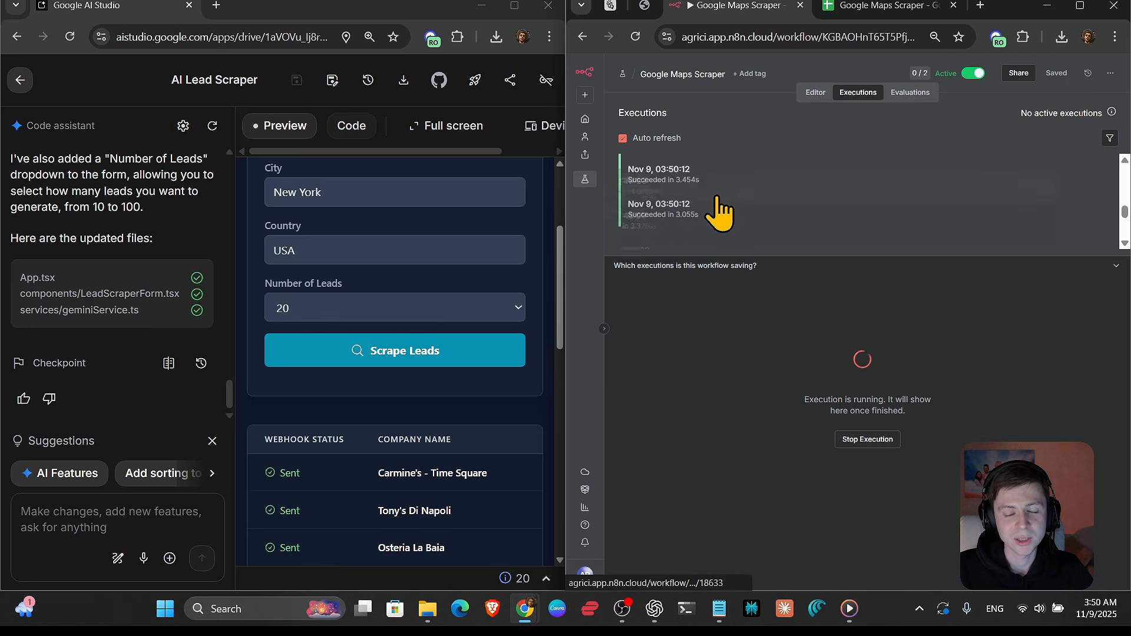
- Review the appended lead rows down to the end of the sheet and maximize the spreadsheet window
click(856, 12)
scroll(780, 340, down, 10)
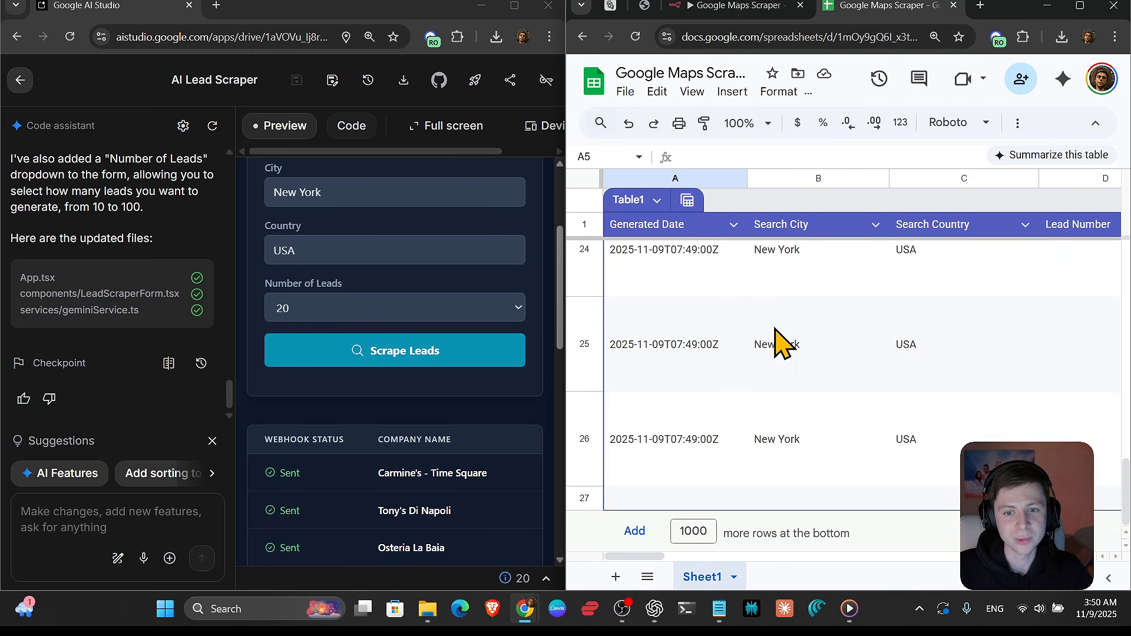
scroll(775, 327, up, 10)
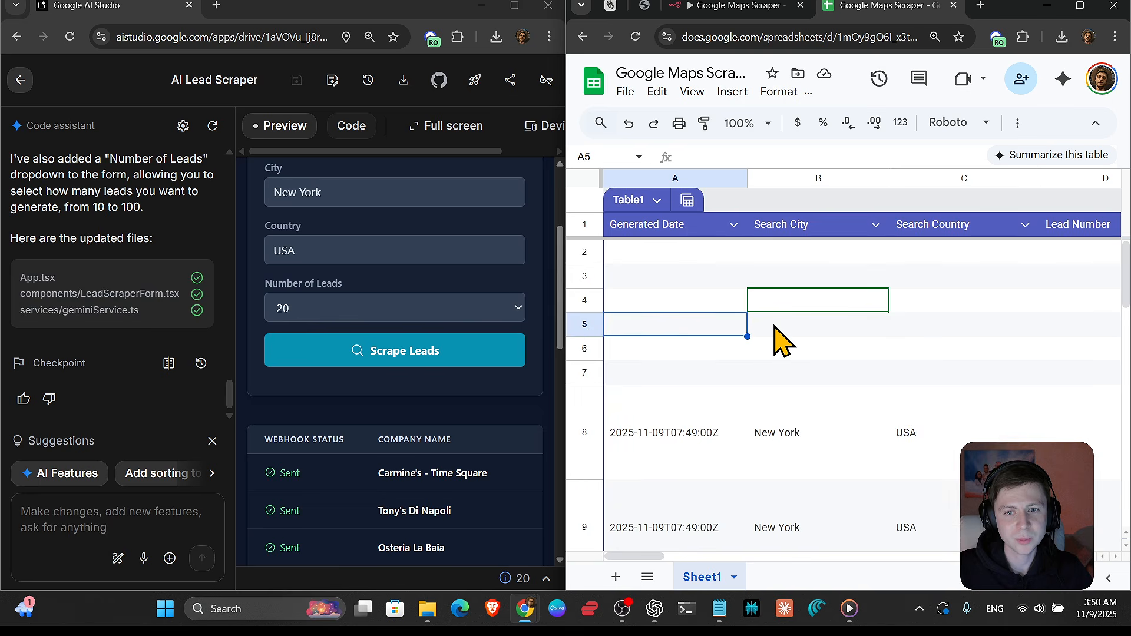
click(784, 354)
click(808, 304)
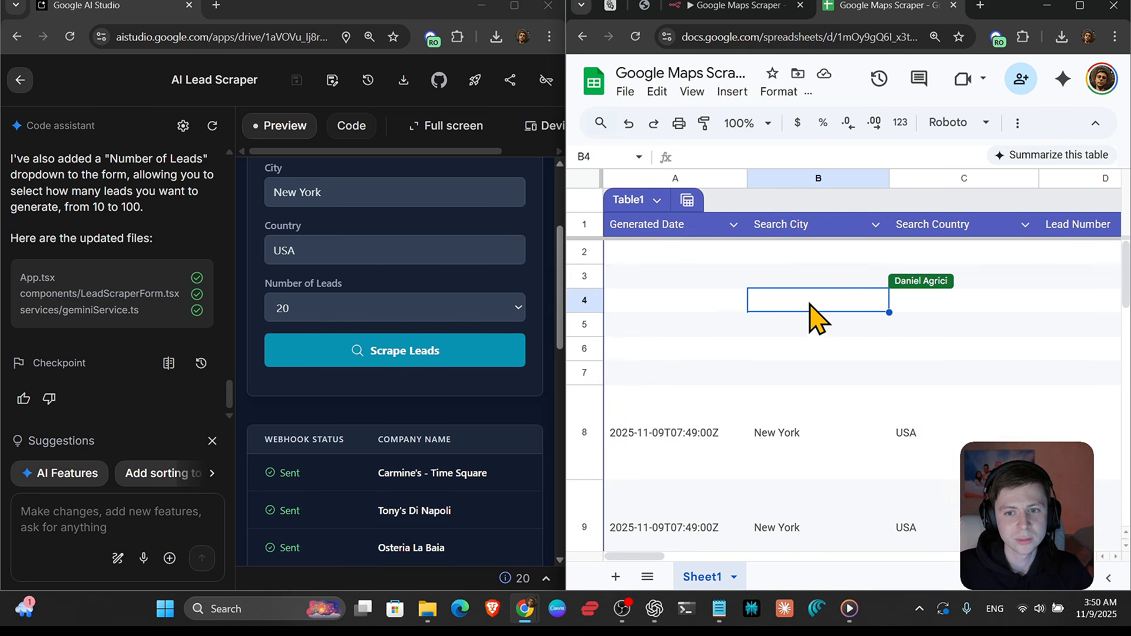
click(860, 351)
click(1080, 6)
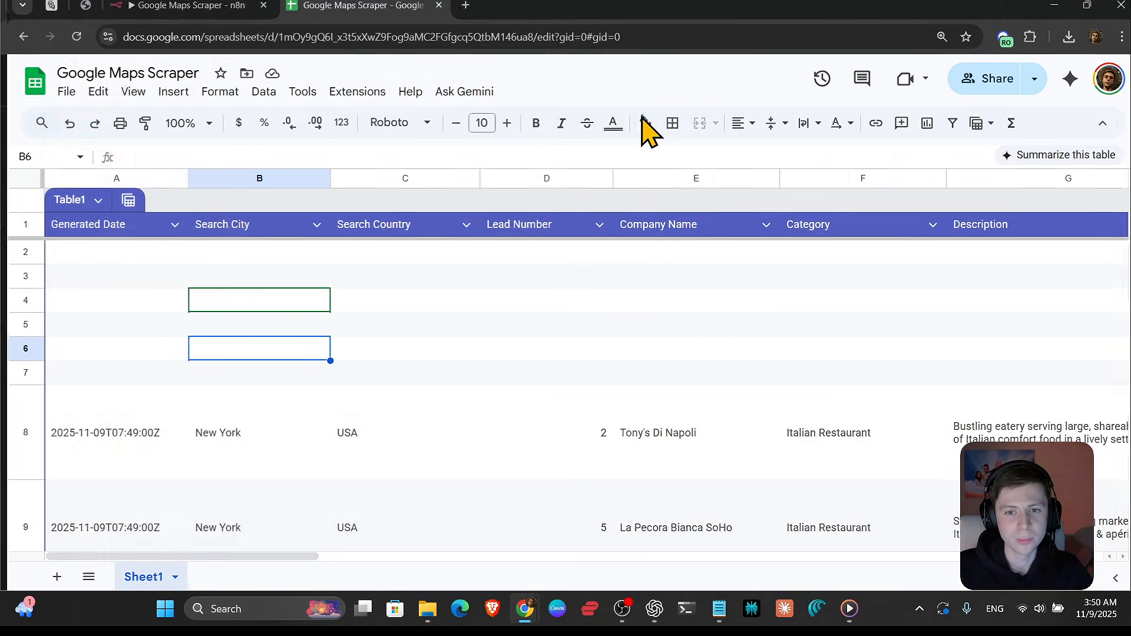
- Review the appended lead rows through the end of the table and return to the first rows
scroll(691, 354, down, 3)
scroll(690, 354, down, 10)
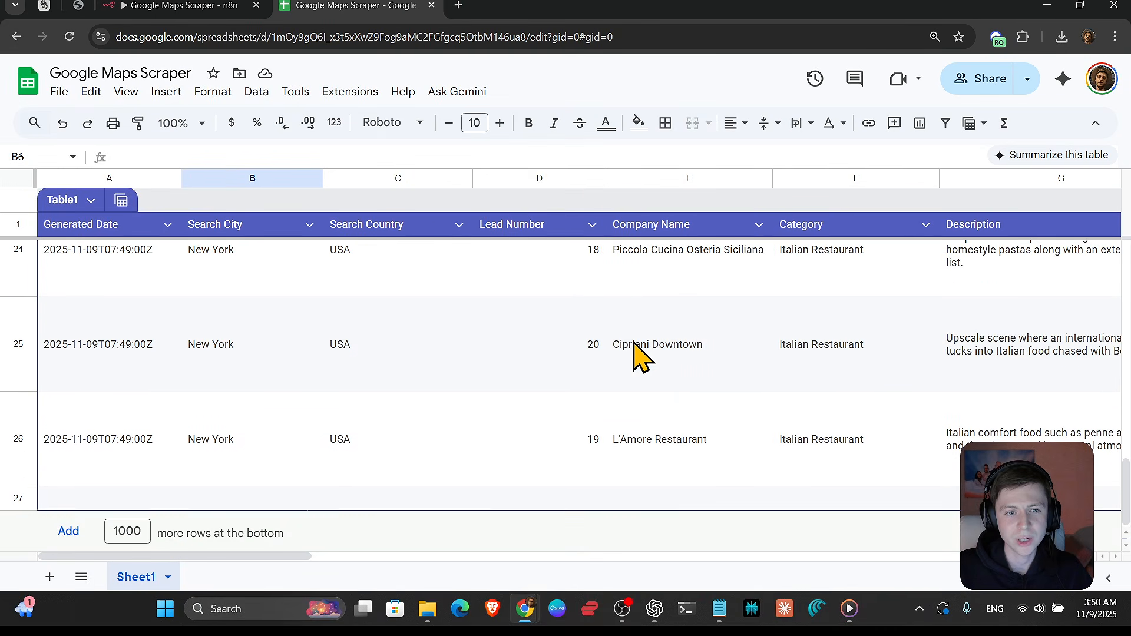
scroll(554, 336, up, 12)
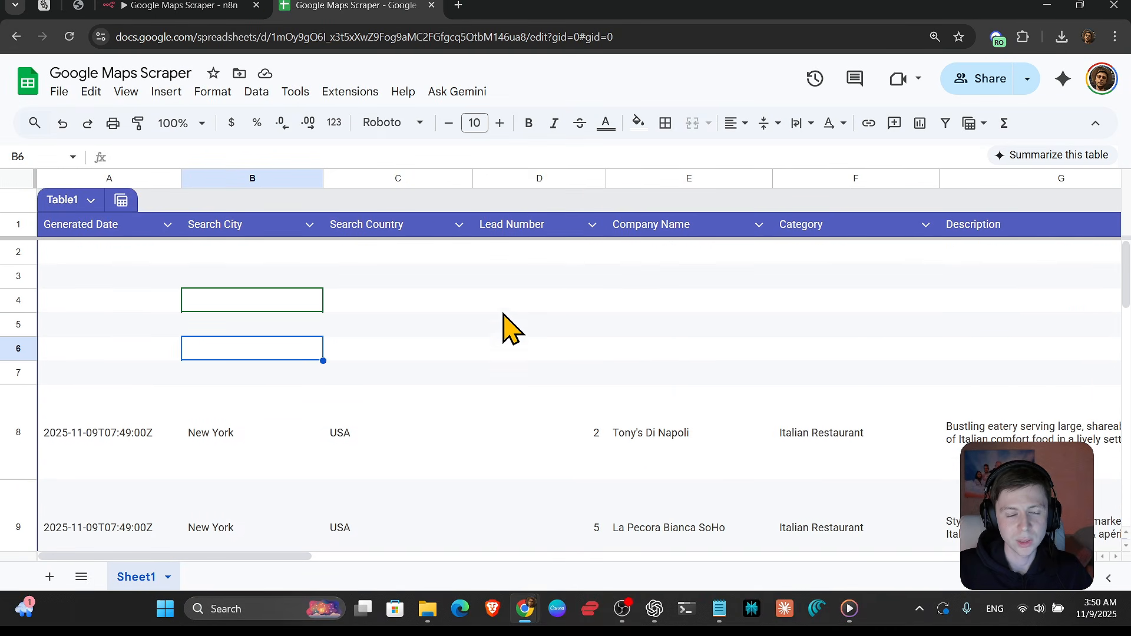
- Open the Nov 9, 03:50:19 execution in n8n and examine the Webhook node's JSON output, including the lead's body fields
click(201, 6)
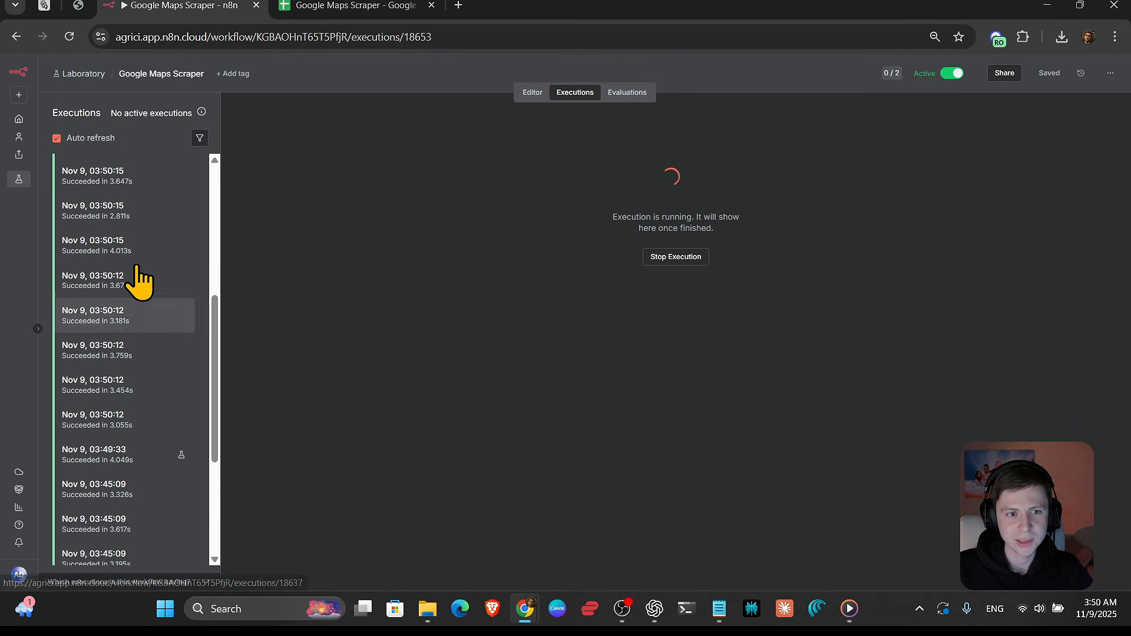
click(140, 212)
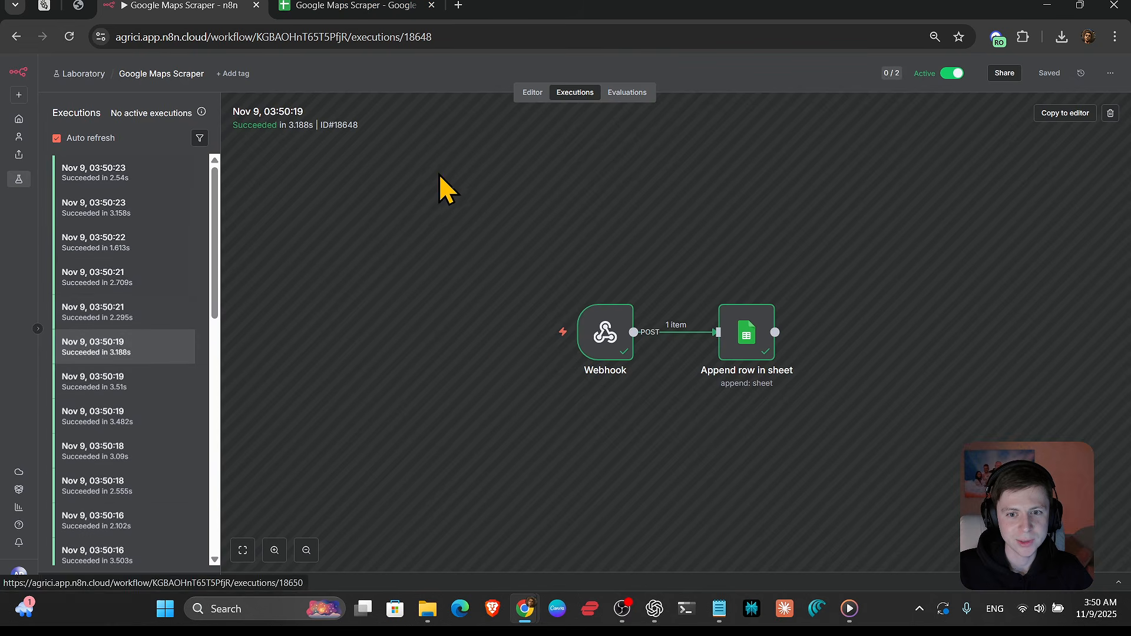
double_click(598, 344)
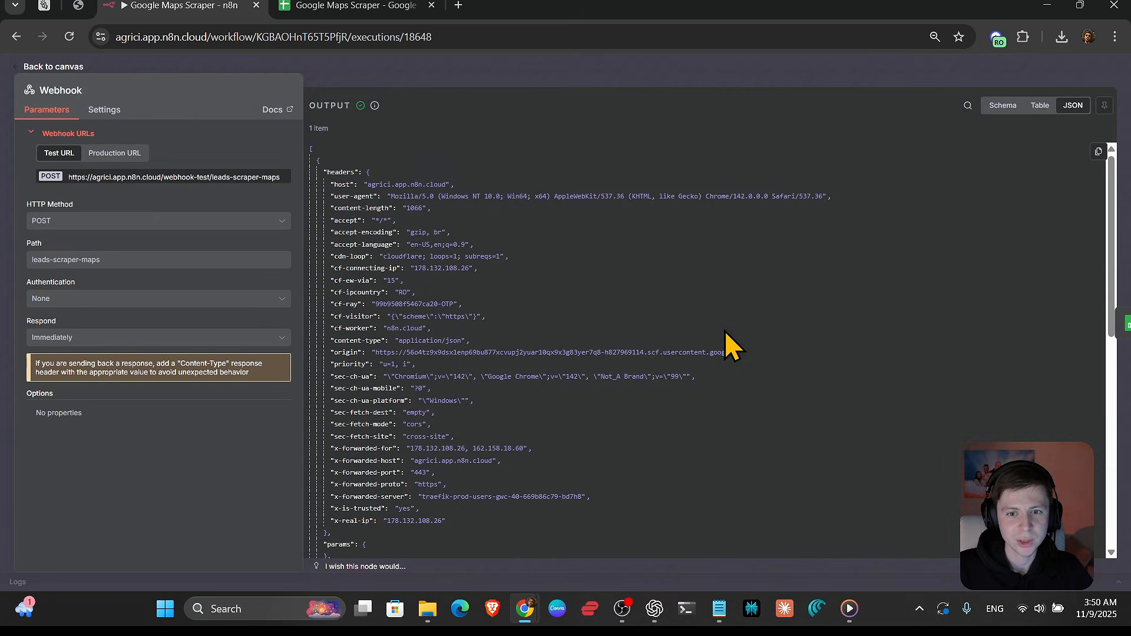
scroll(480, 300, down, 1)
scroll(479, 298, down, 8)
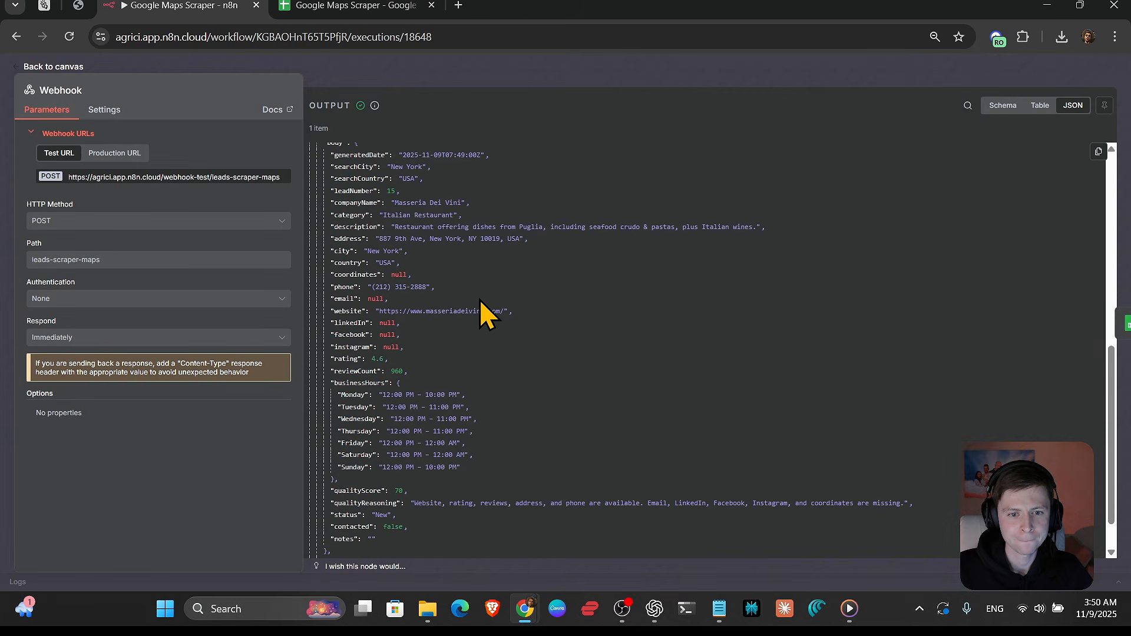
scroll(480, 299, down, 2)
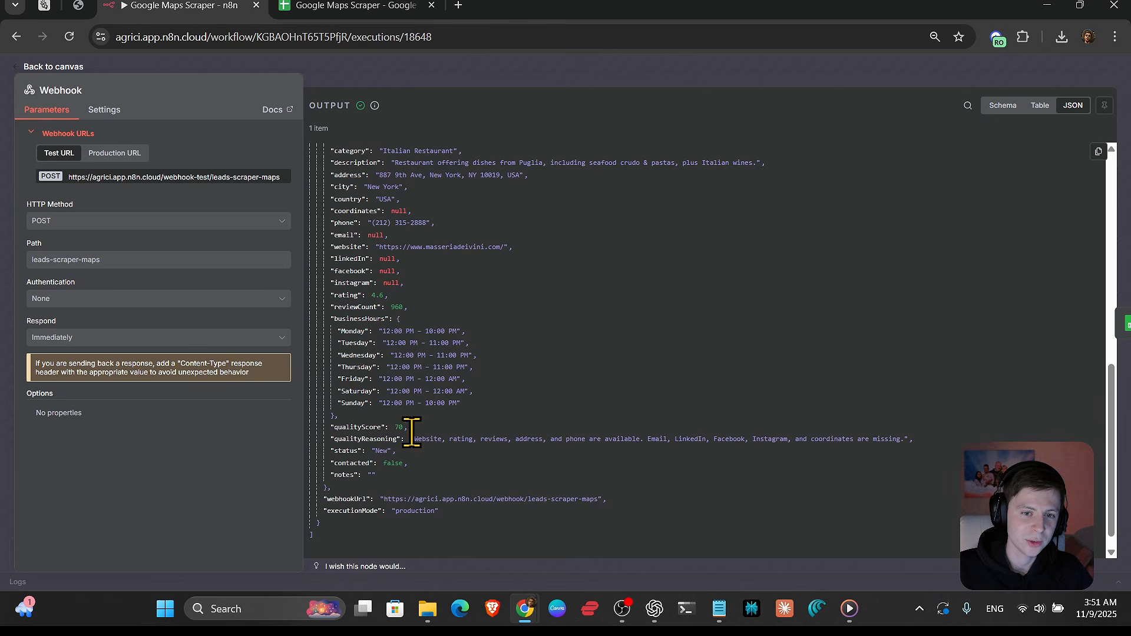
scroll(436, 471, down, 1)
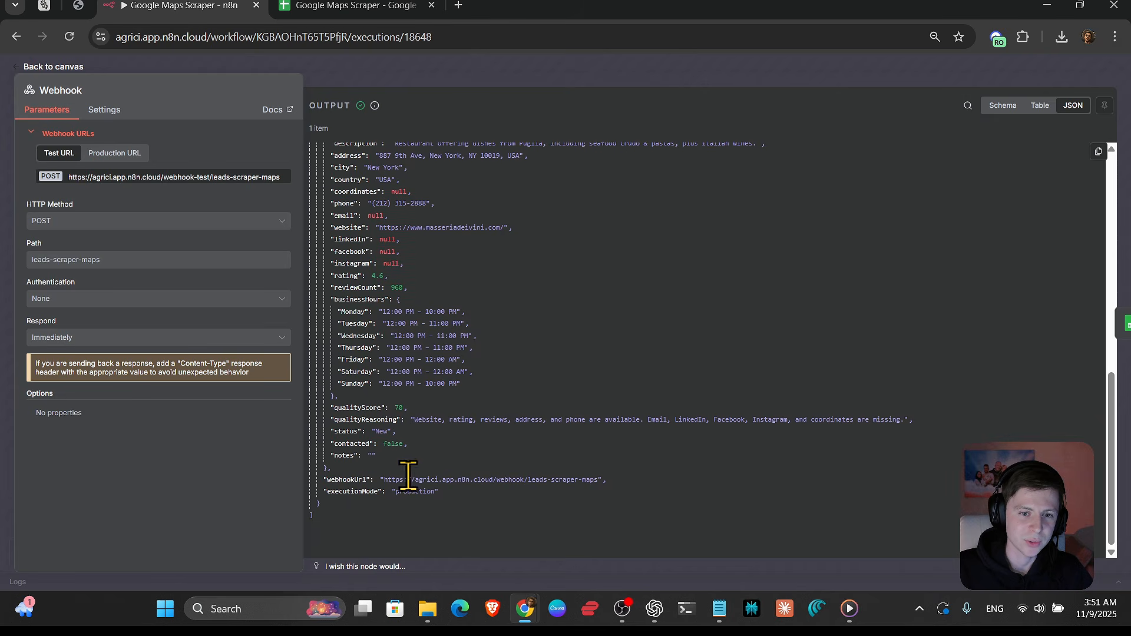
scroll(401, 448, up, 2)
scroll(406, 454, up, 5)
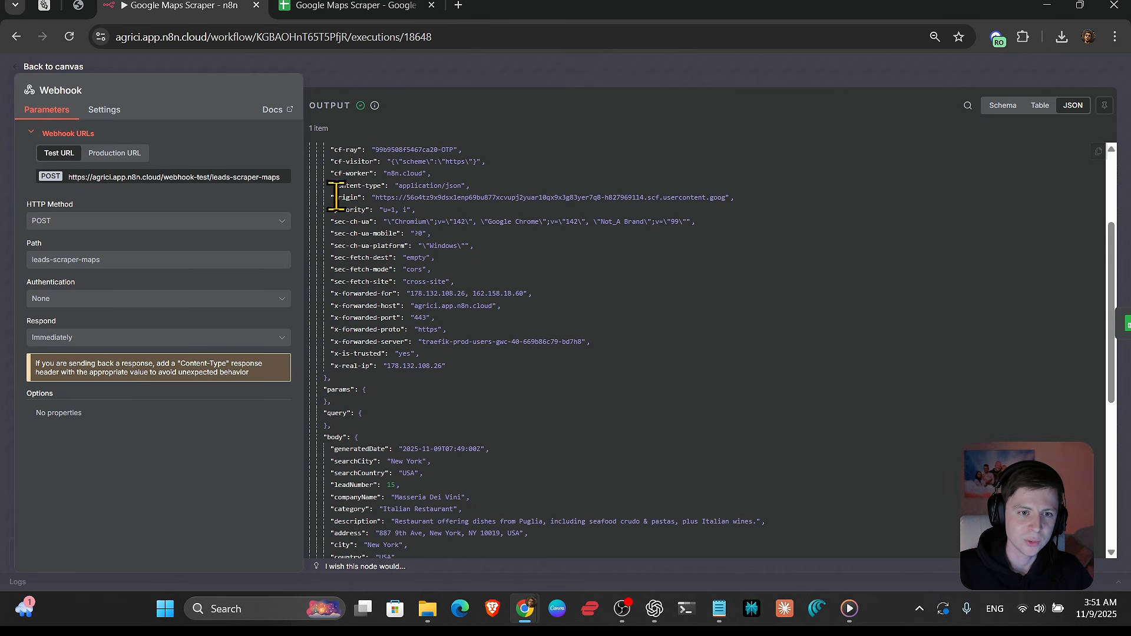
- Recheck the lead rows in the spreadsheet, select the empty Search City cells B2:B7, and return to the n8n execution
key(ctrl+Tab)
scroll(525, 330, down, 10)
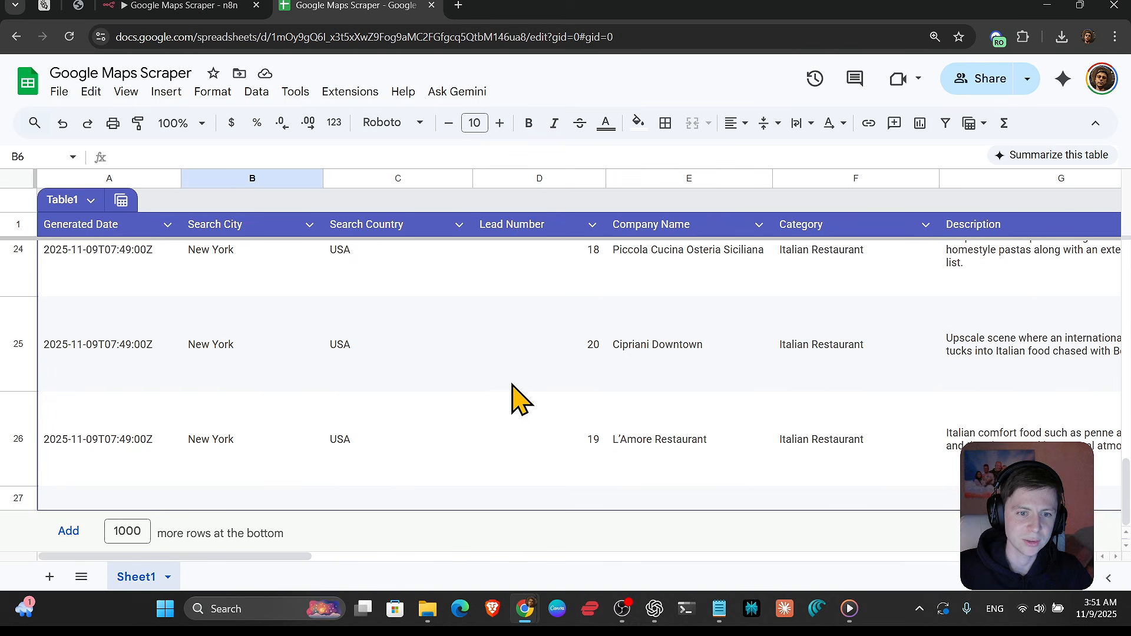
scroll(512, 397, up, 3)
scroll(477, 406, up, 8)
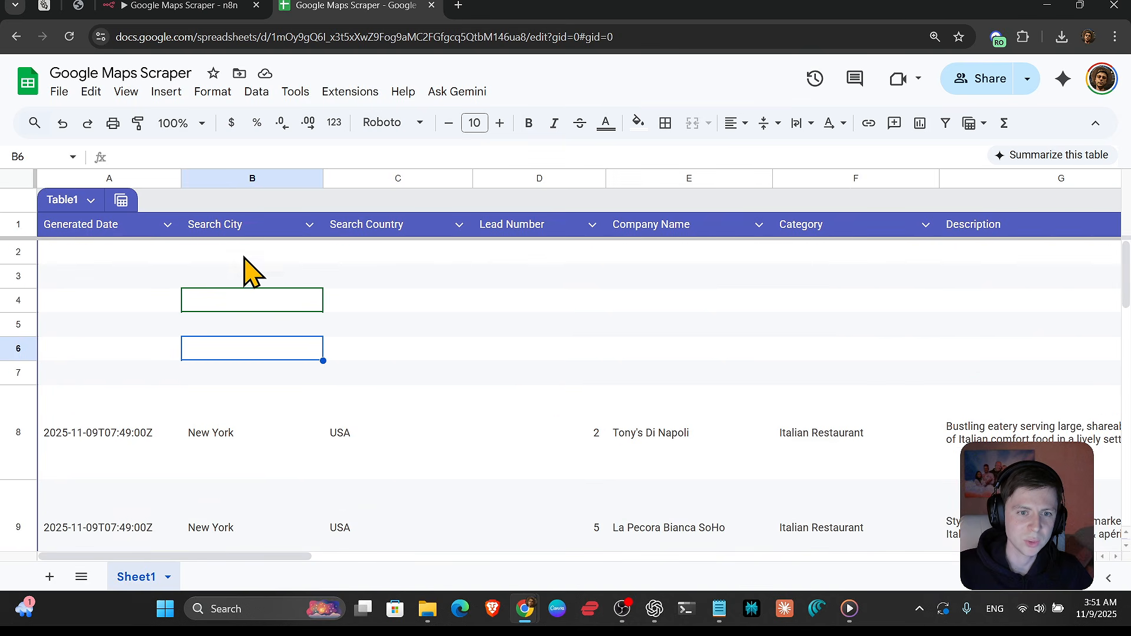
click(282, 257)
drag(282, 257, 259, 361)
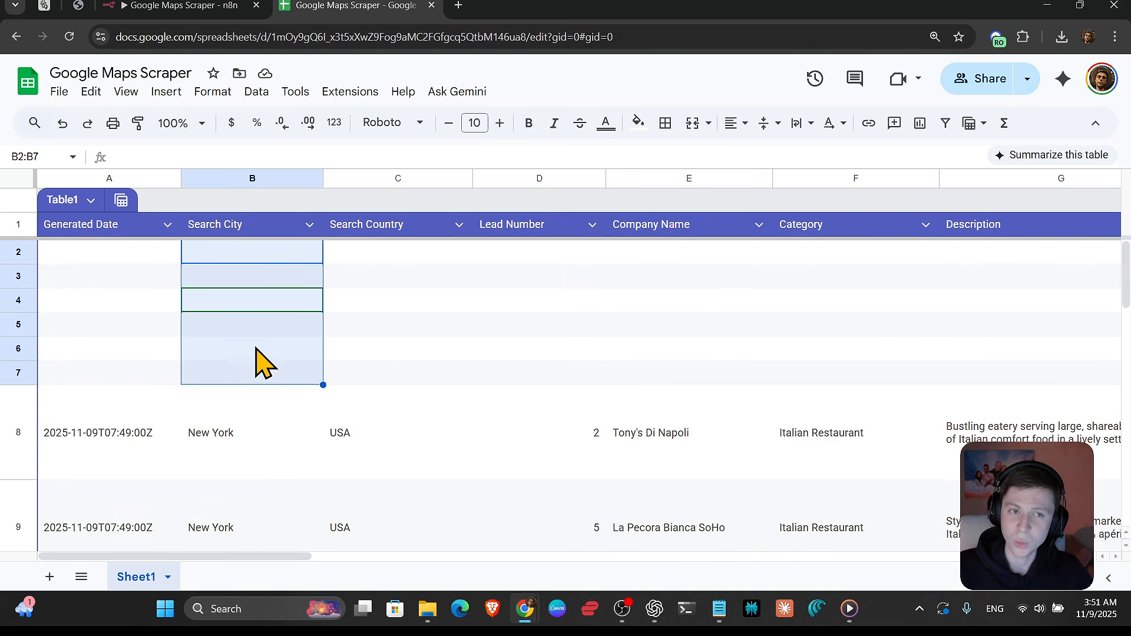
click(132, 5)
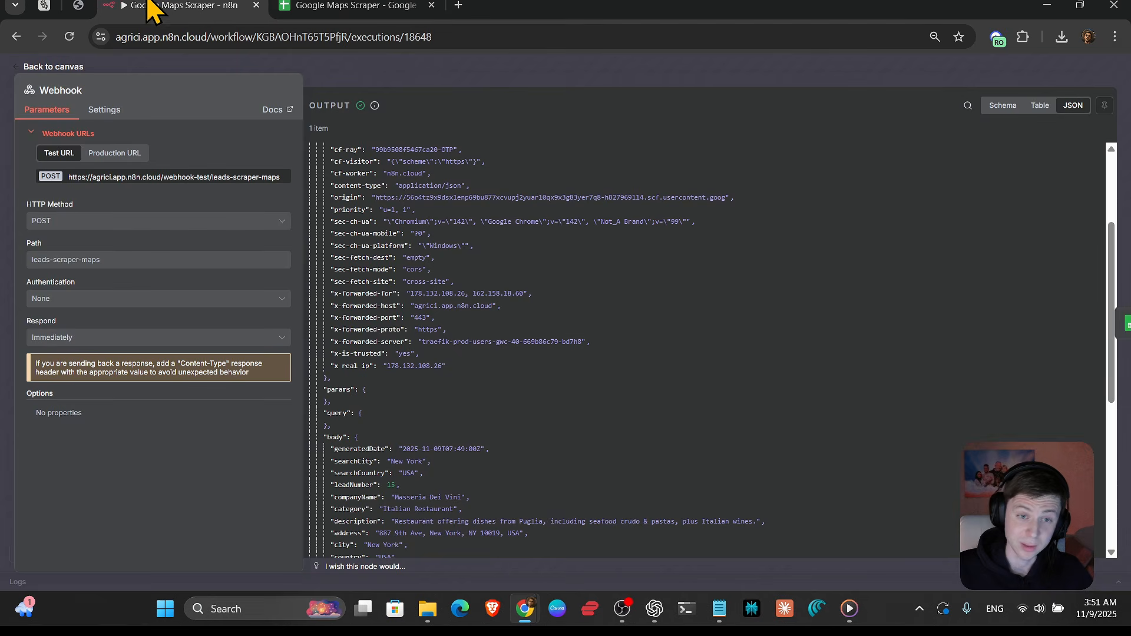
- Close the webhook details and check the last filled rows of the Google Maps Scraper sheet
click(492, 75)
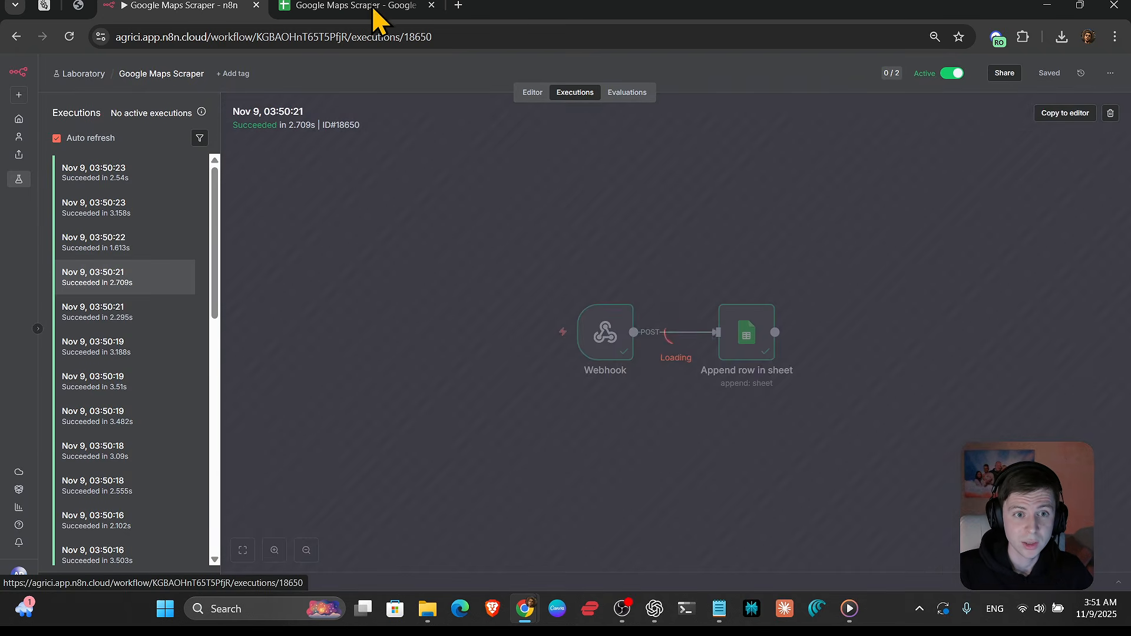
click(380, 7)
scroll(429, 467, down, 15)
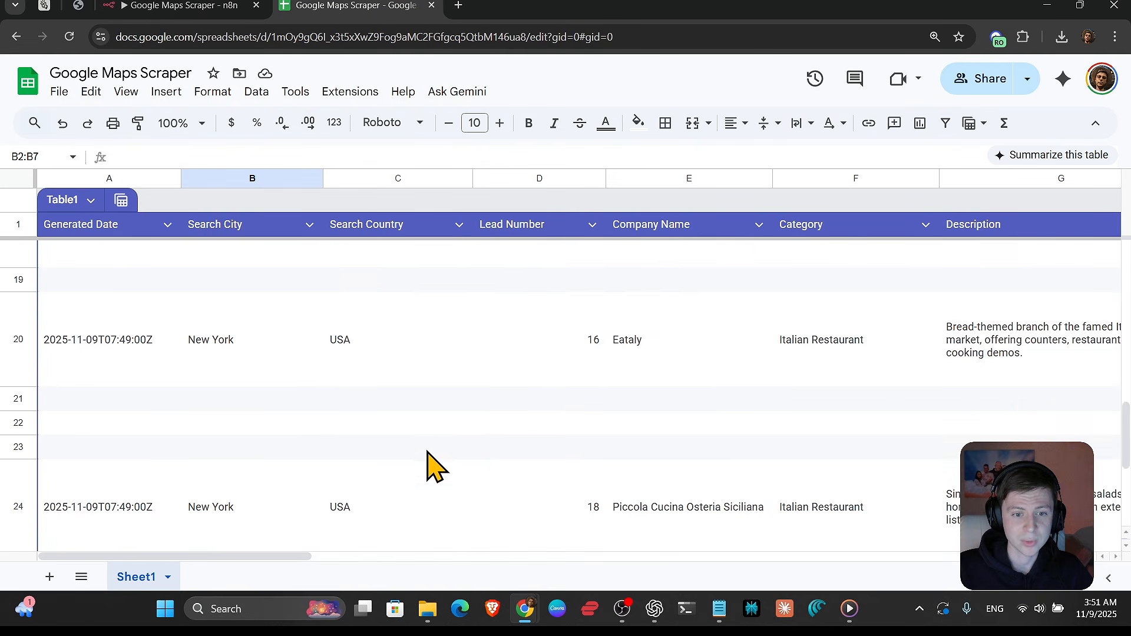
click(215, 502)
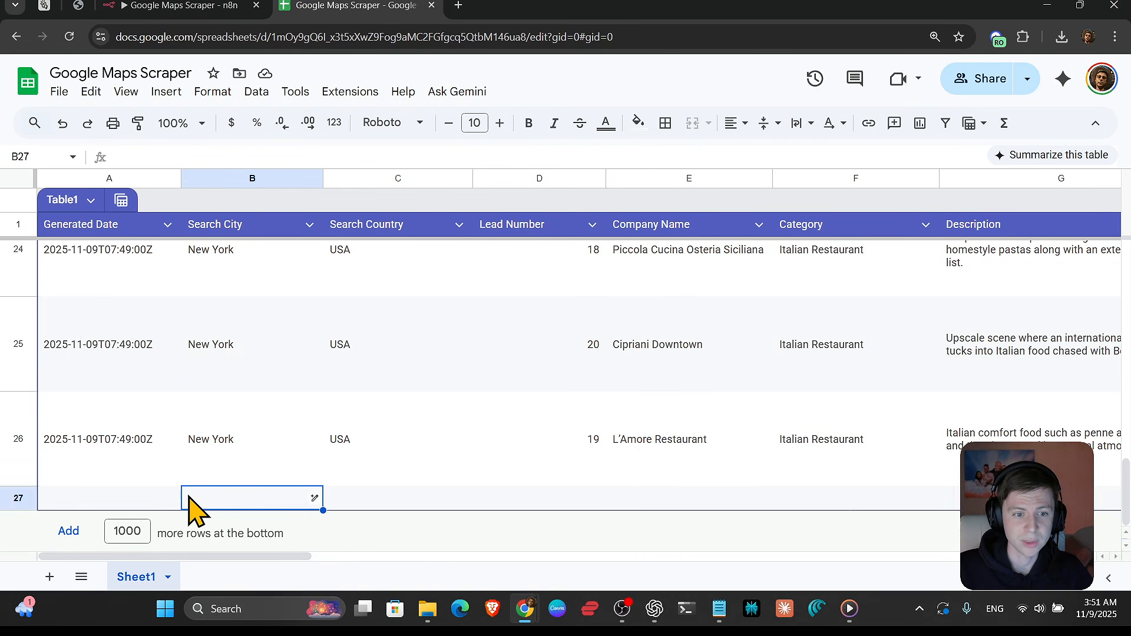
- Open the most recent execution in n8n and read the lead data in its Webhook node output
click(120, 7)
click(105, 176)
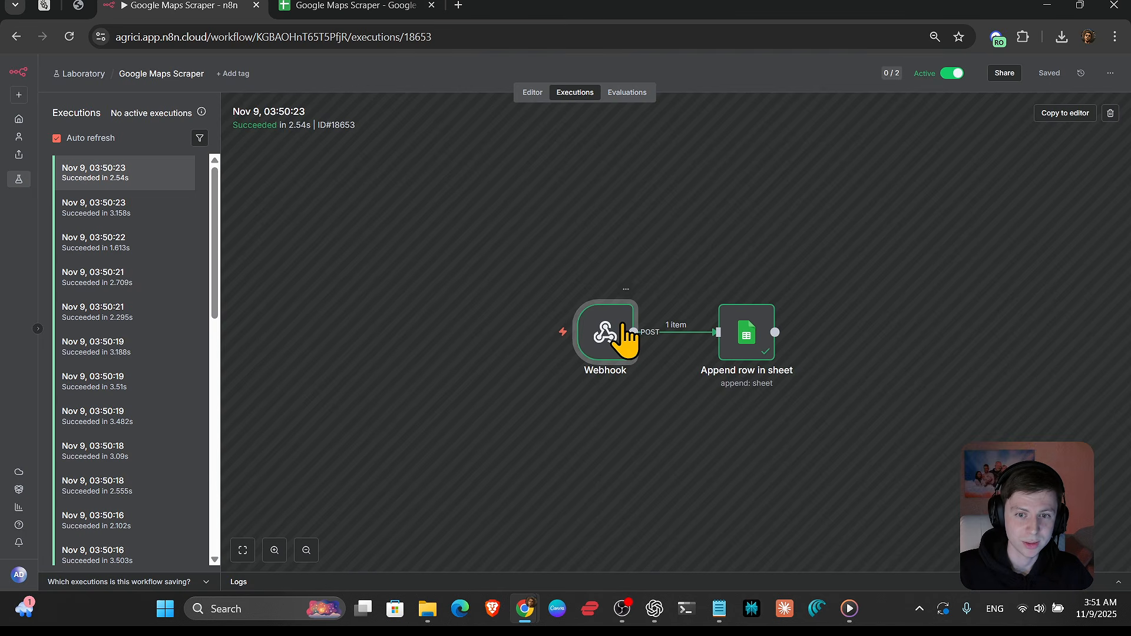
double_click(607, 332)
scroll(655, 349, down, 7)
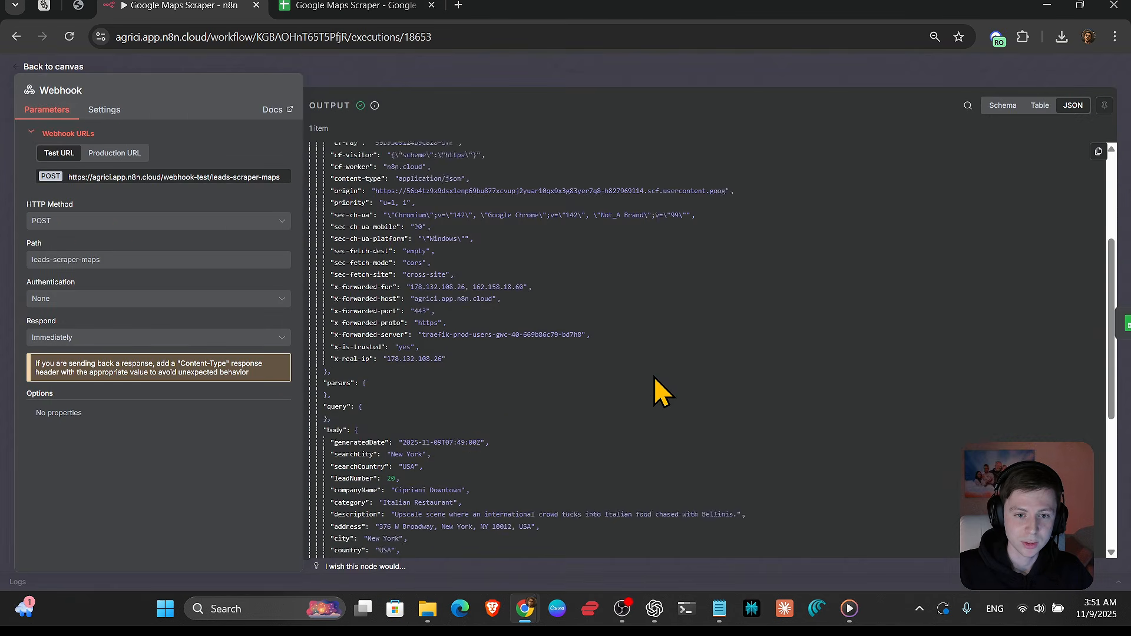
scroll(652, 377, down, 1)
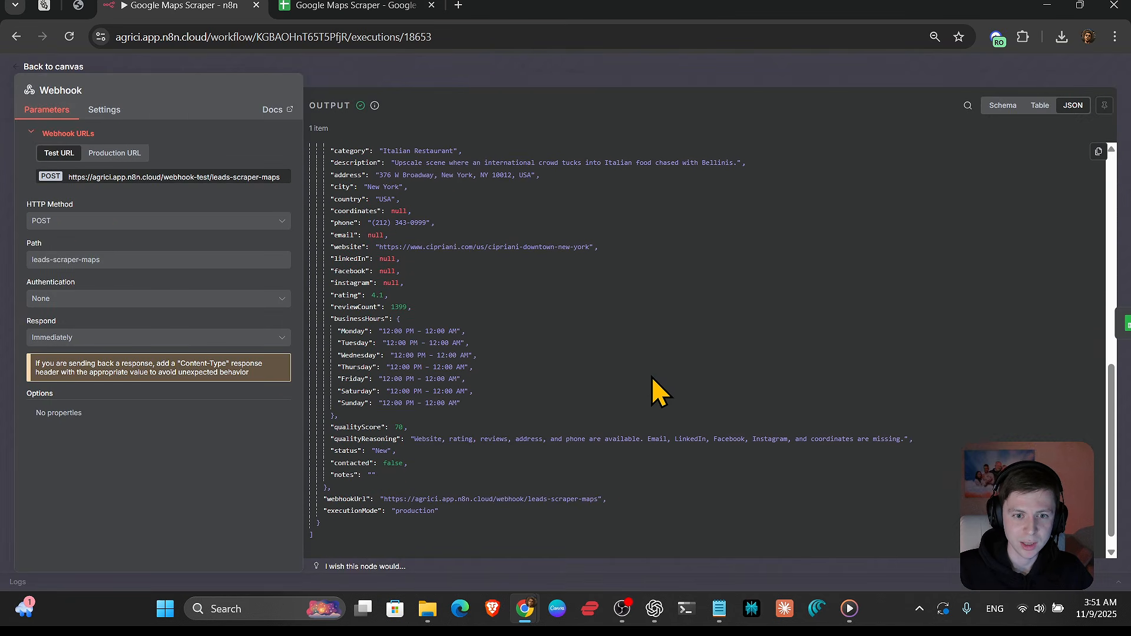
scroll(652, 377, up, 3)
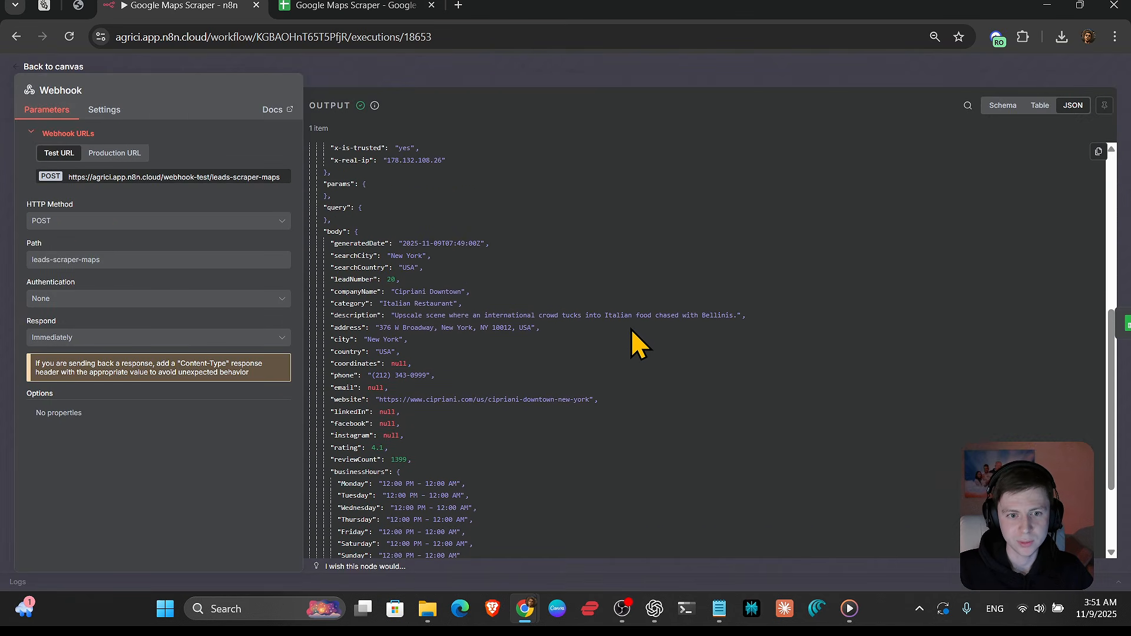
scroll(631, 330, down, 3)
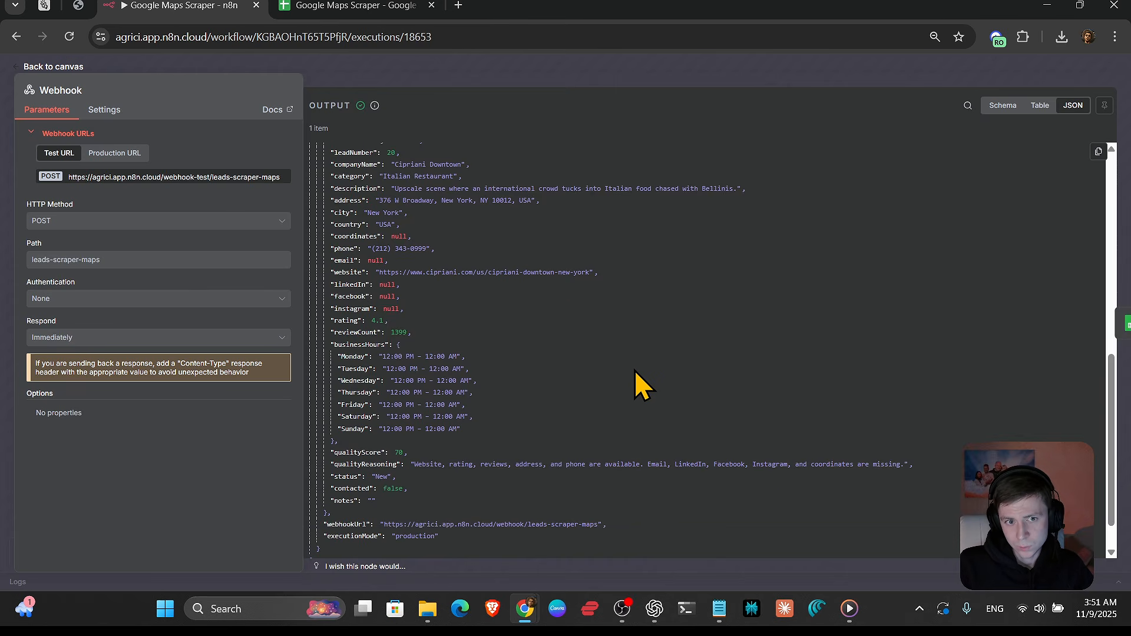
- Check the empty row below the last lead in the Google Maps Scraper sheet, selecting B27:E27
key(ctrl+Tab)
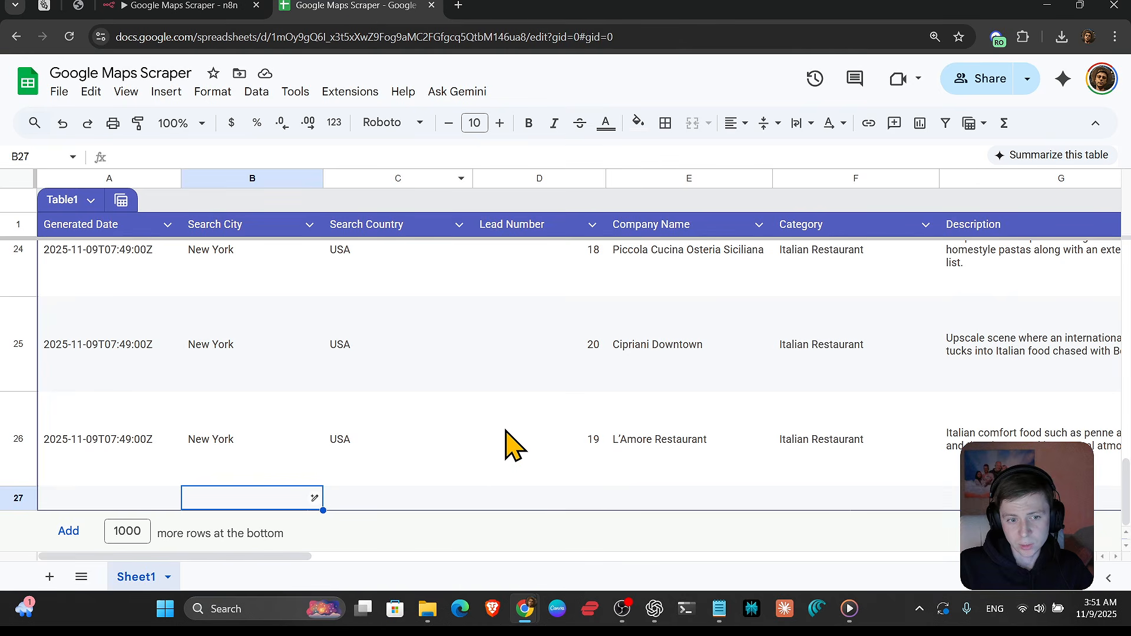
click(651, 499)
drag(731, 500, 197, 508)
- Return to n8n and review the column mapping and output of the latest execution's Append row in sheet node
click(220, 7)
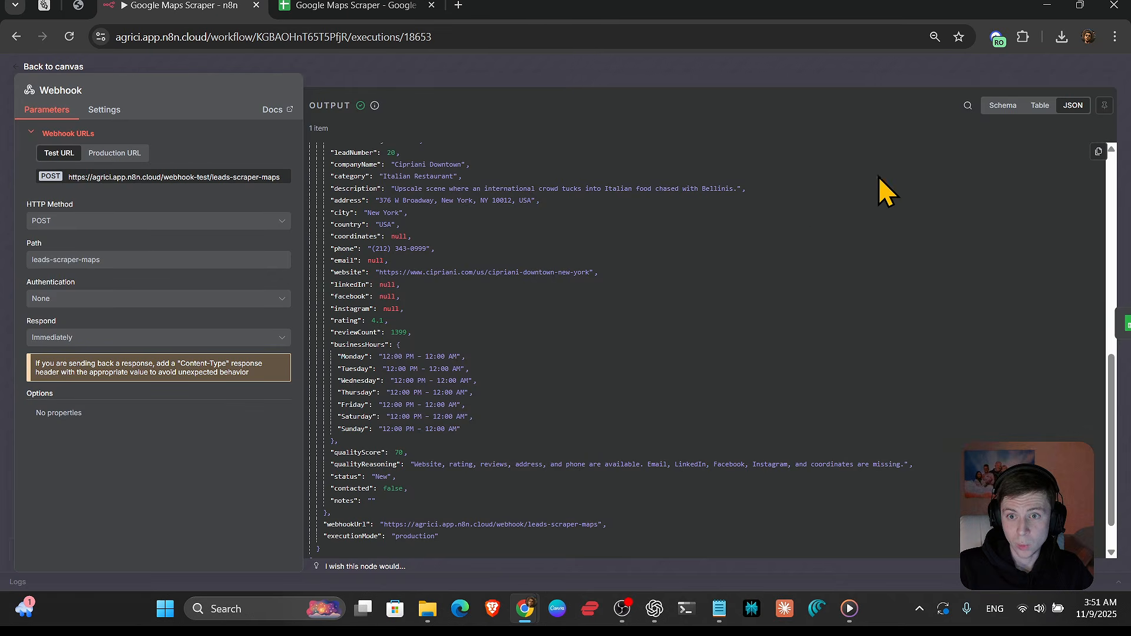
key(Escape)
click(748, 341)
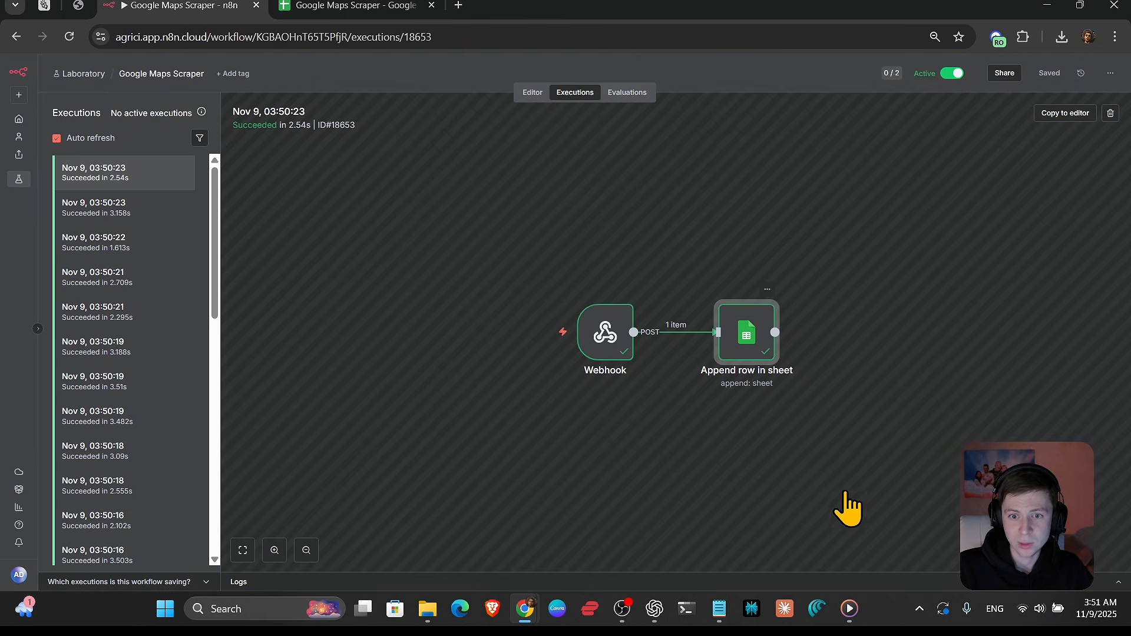
key(Return)
scroll(633, 427, down, 3)
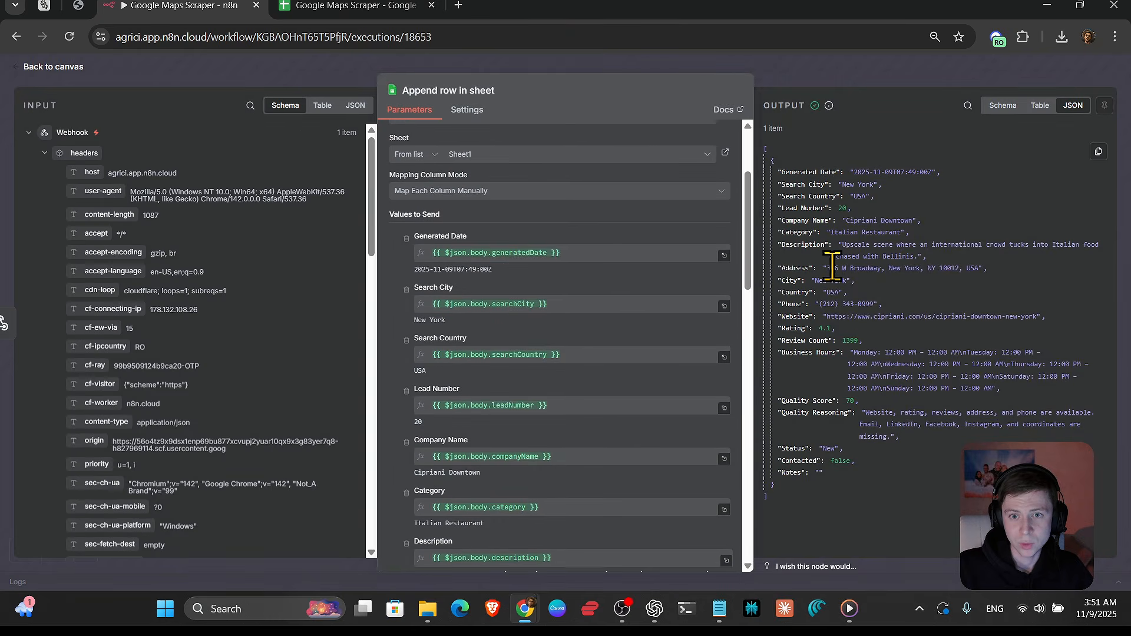
click(795, 76)
- Reload the Google Maps Scraper sheet and examine its blank rows and lead entries down to the end of the table
click(325, 20)
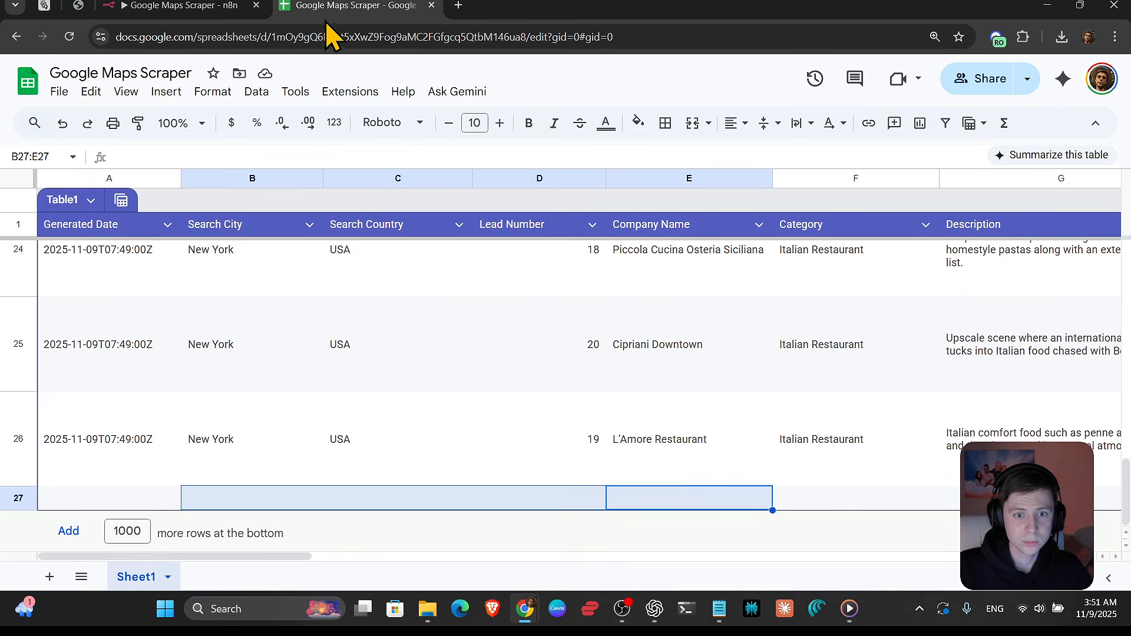
click(541, 347)
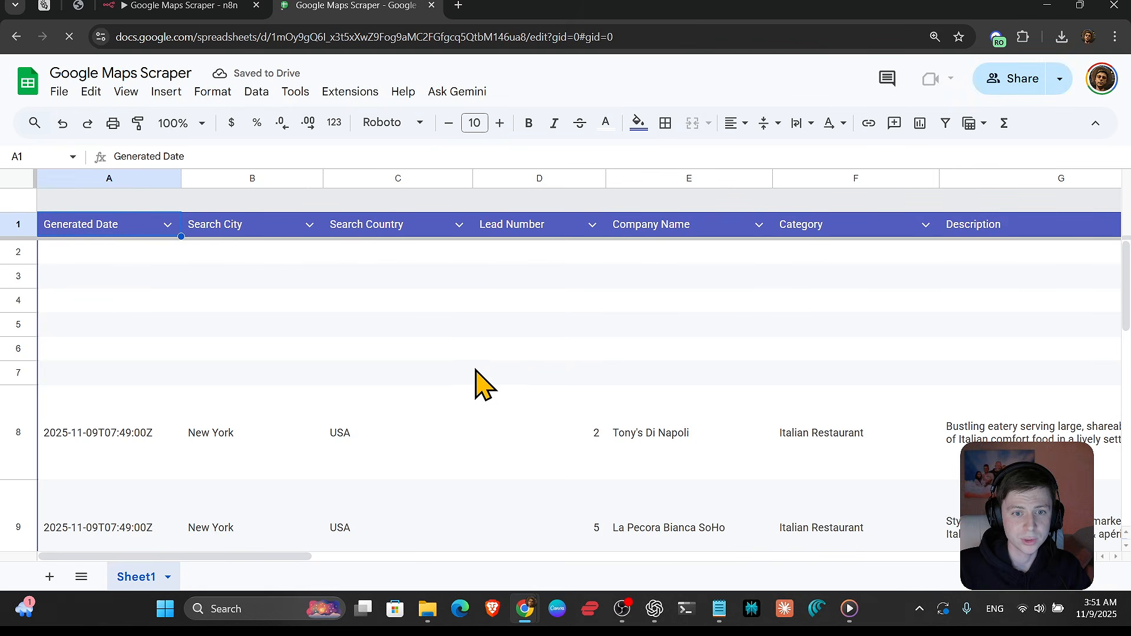
click(459, 301)
drag(457, 259, 455, 417)
click(454, 361)
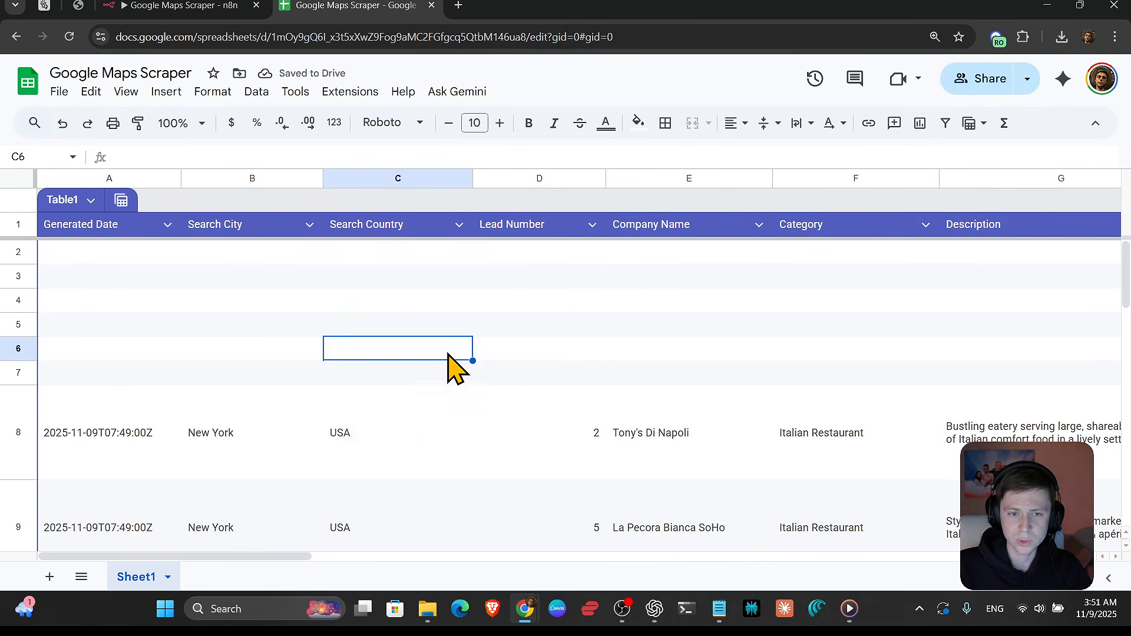
scroll(758, 404, down, 6)
scroll(588, 429, down, 8)
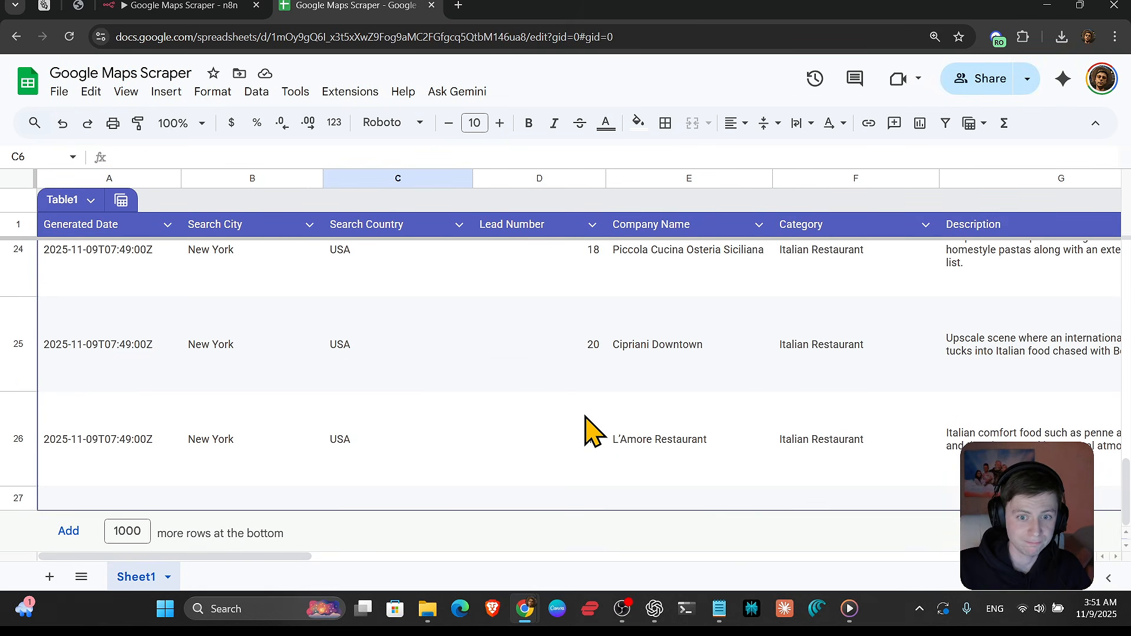
scroll(593, 442, up, 3)
scroll(583, 448, down, 3)
- Open the n8n execution from 03:50:16 that took 2.102s and read its Webhook node's body data
click(157, 8)
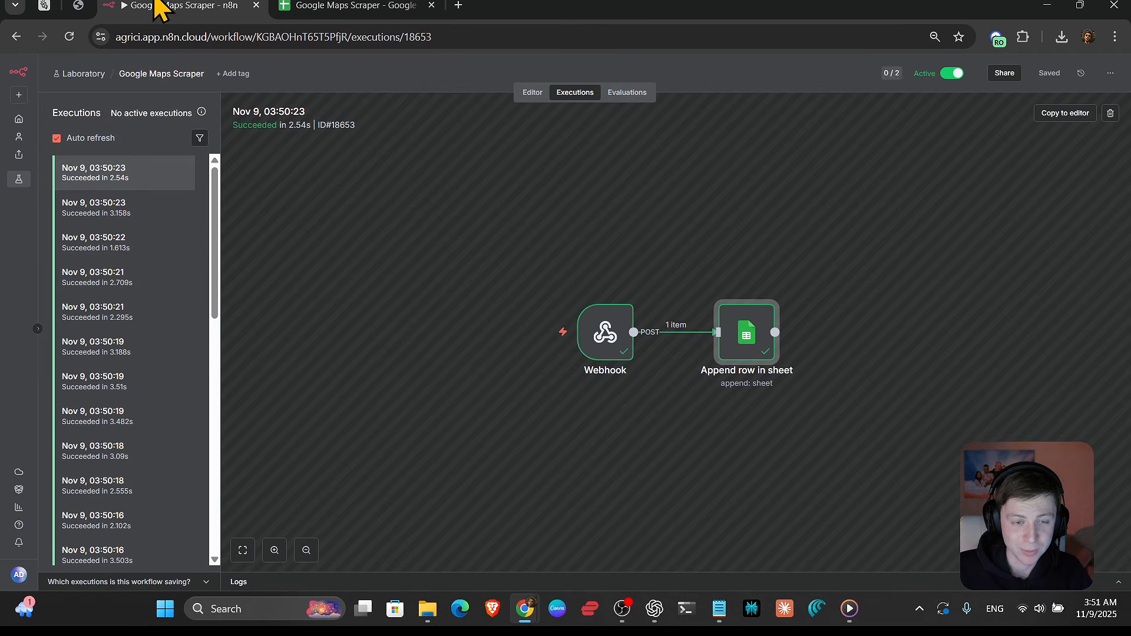
click(135, 377)
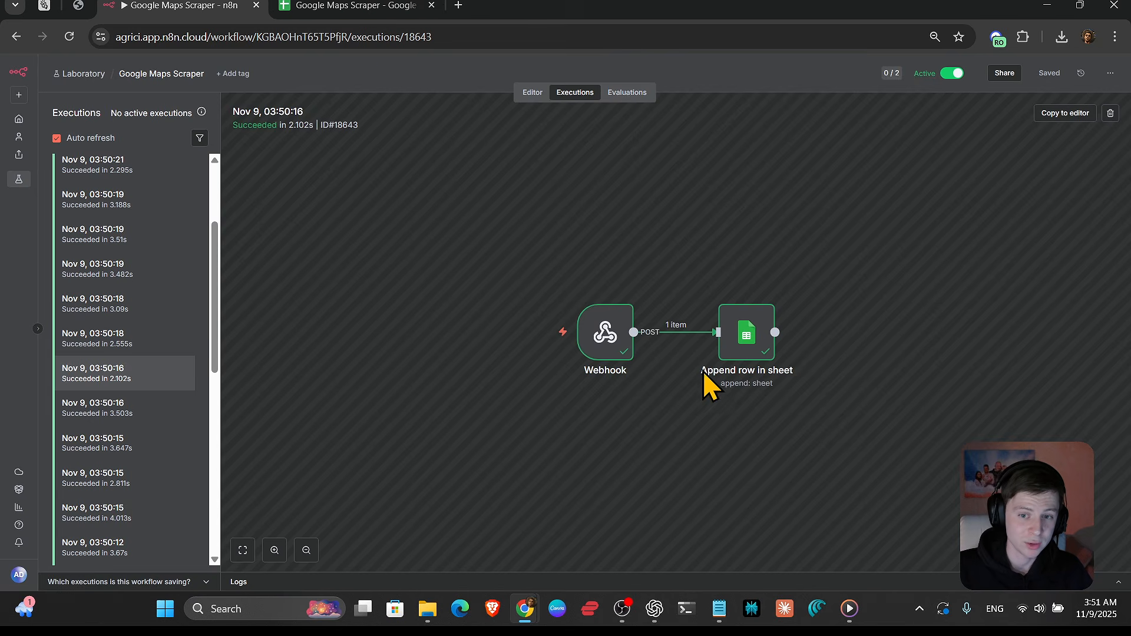
double_click(598, 333)
scroll(565, 344, down, 10)
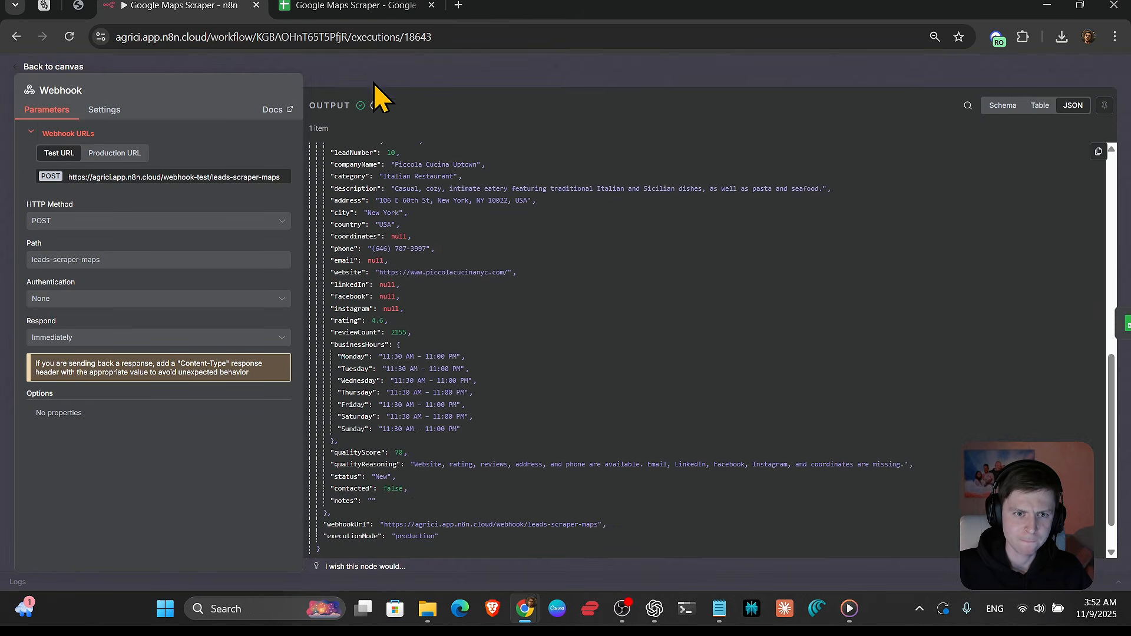
- Look through the Lead Number column of the Google Maps Scraper sheet for the lead from that execution
click(362, 7)
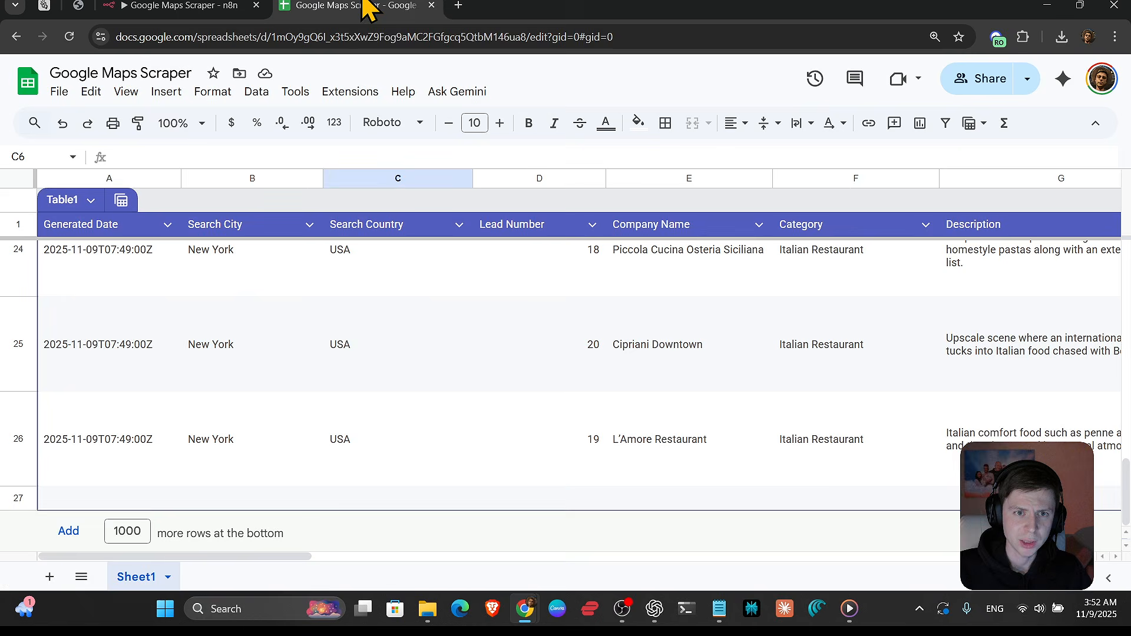
scroll(347, 338, up, 20)
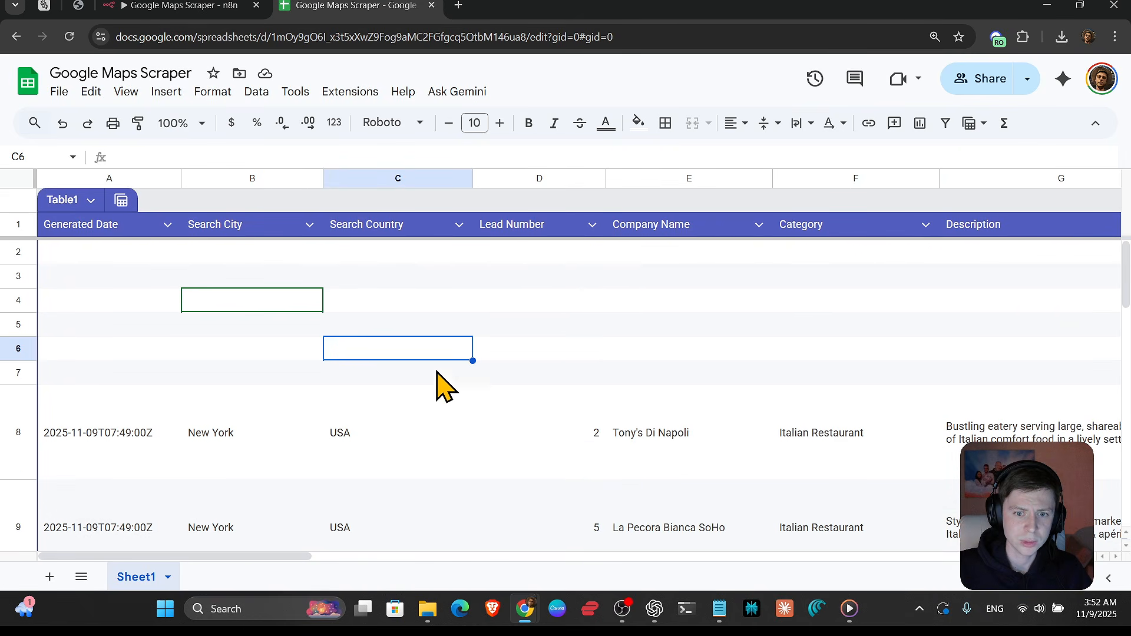
scroll(548, 395, down, 15)
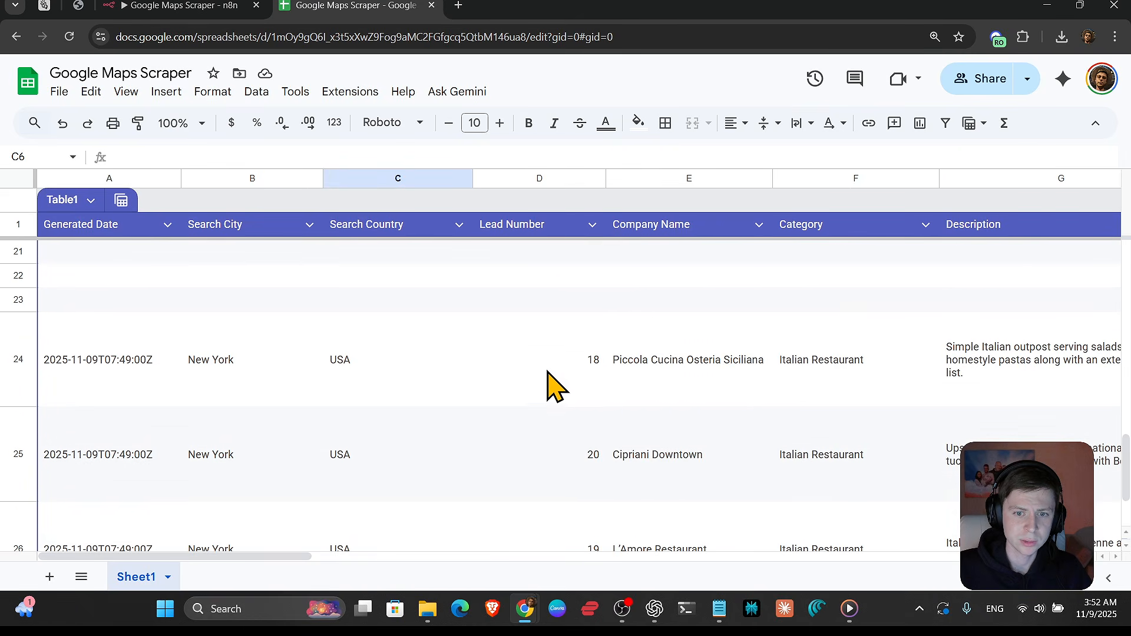
click(548, 380)
scroll(569, 380, up, 10)
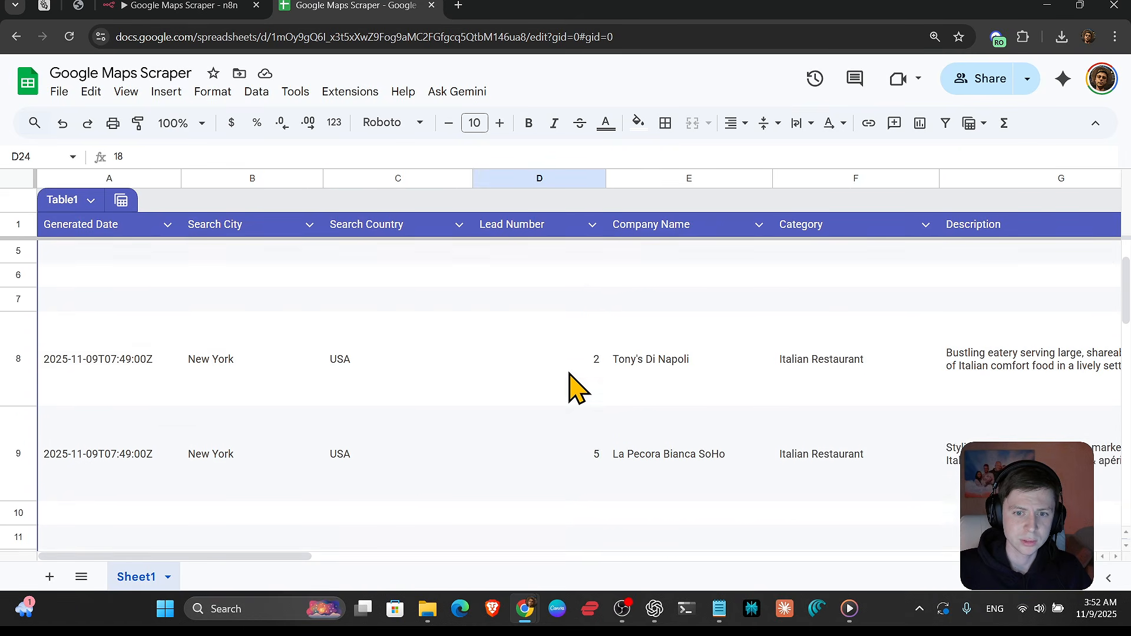
scroll(570, 377, down, 5)
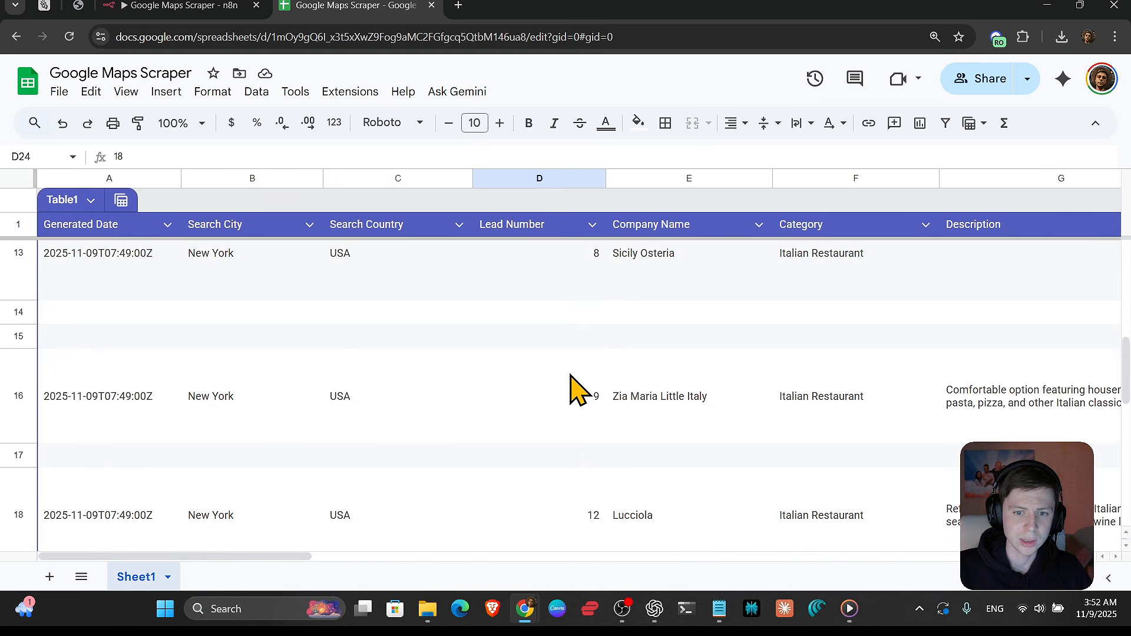
- Examine the blank row 17 between the Zia Maria Little Italy and Lucciola leads by selecting the whole row
click(573, 368)
drag(556, 383, 159, 392)
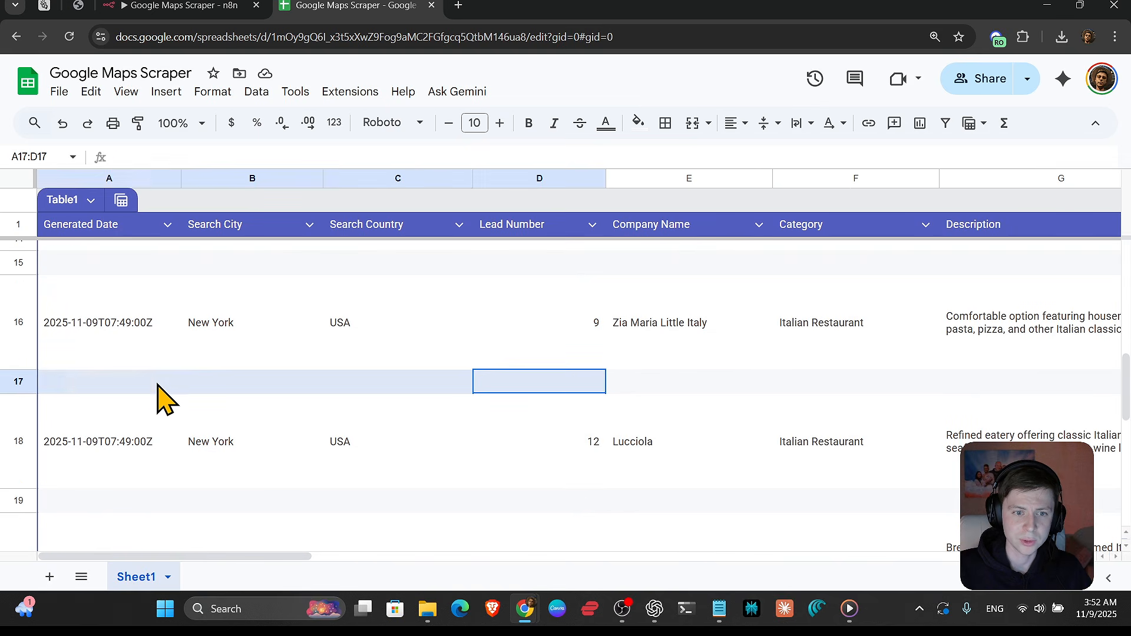
click(96, 389)
drag(83, 392, 259, 393)
click(22, 382)
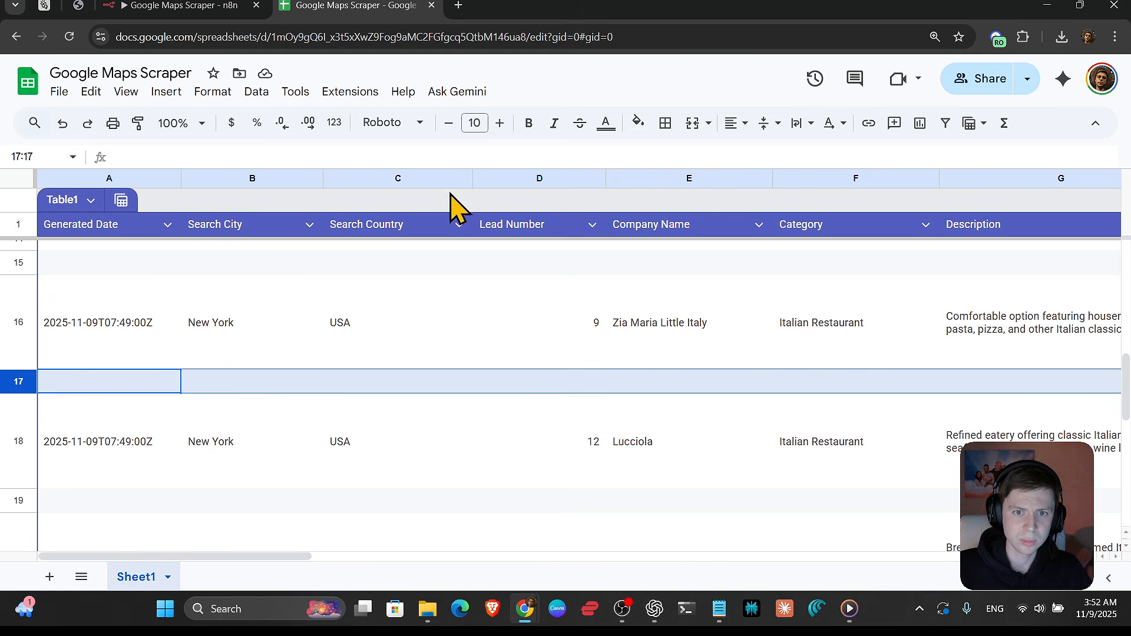
click(605, 124)
click(612, 179)
- Switch back to n8n, recheck the Webhook node output of the 03:50:16 execution and close it
click(168, 5)
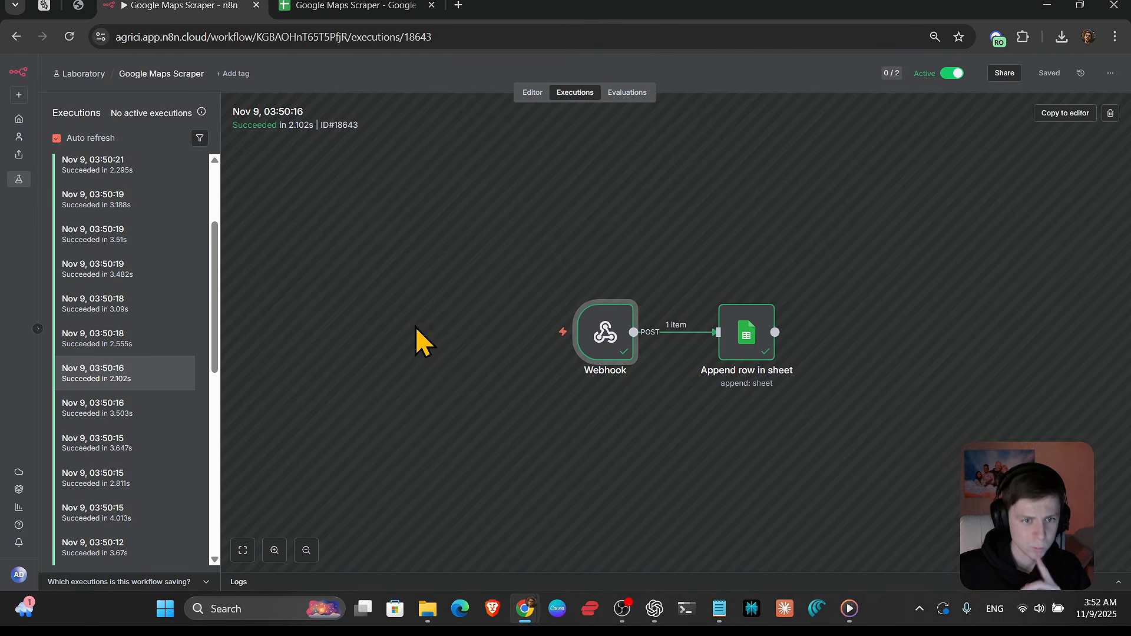
double_click(616, 336)
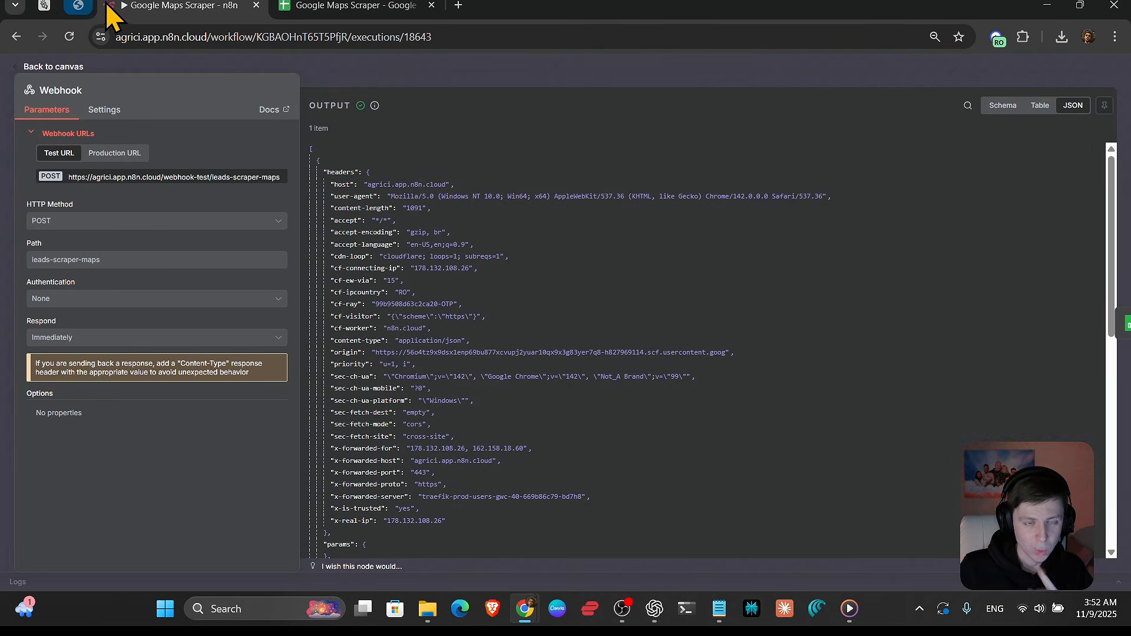
key(Escape)
- Restore the n8n browser window to a smaller size, place it beside Google AI Studio and switch to the AI Studio window
double_click(587, 12)
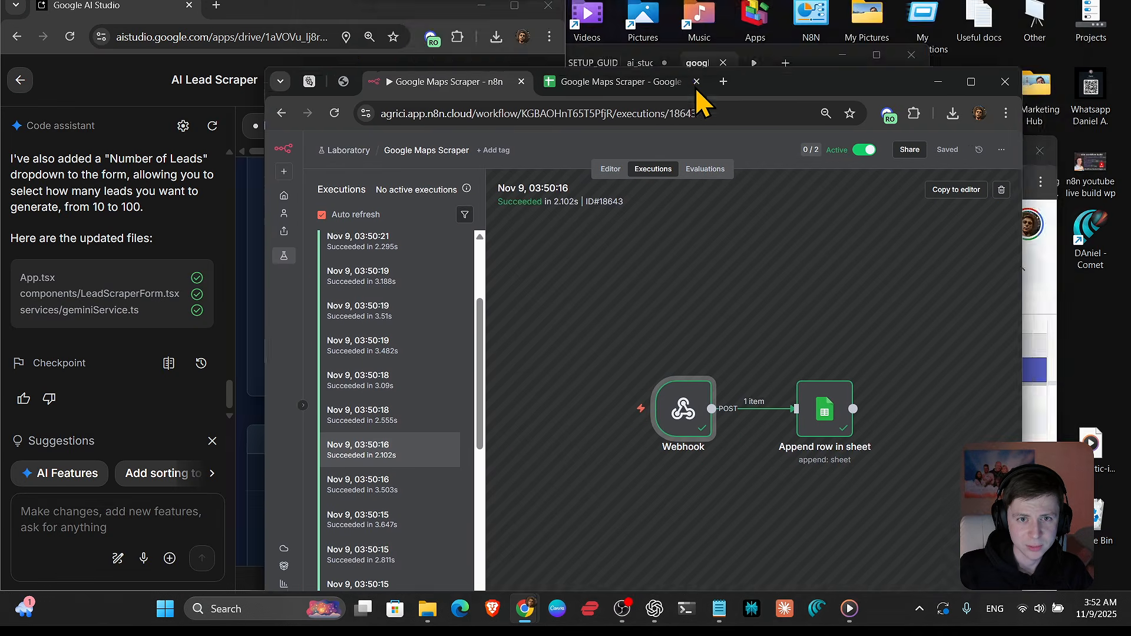
drag(697, 88, 792, 16)
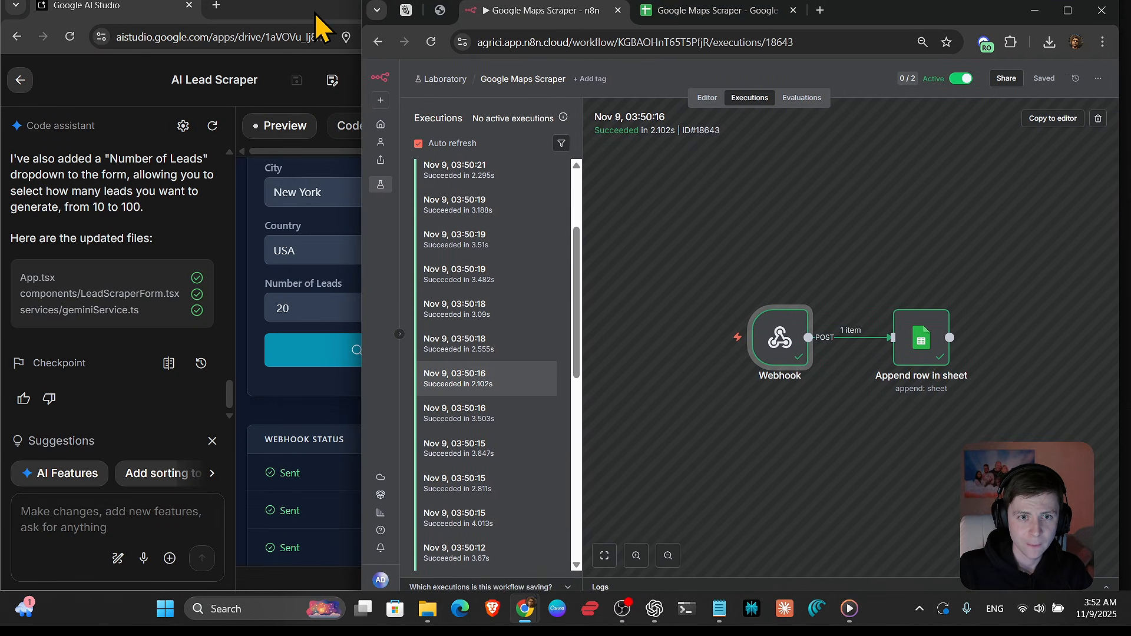
click(318, 24)
- Ask the code assistant to make a fix so all data sent to the webhook goes as separate Objects, not one by one
text(help me make a fix, when the data will be send to the webhook, I)
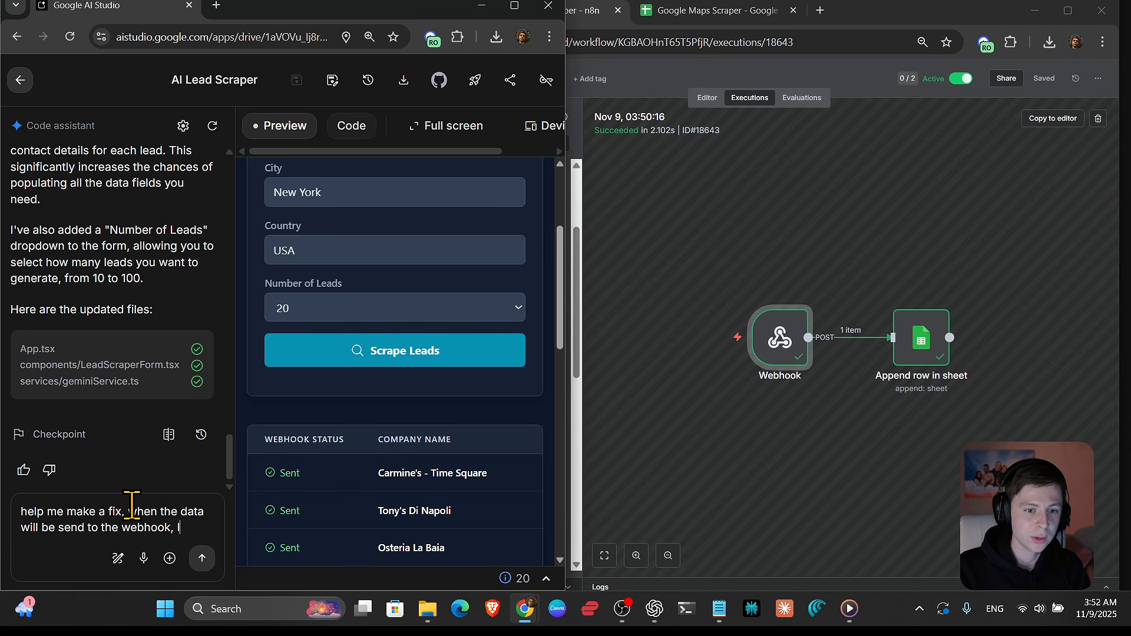
text(all of it to be send as)
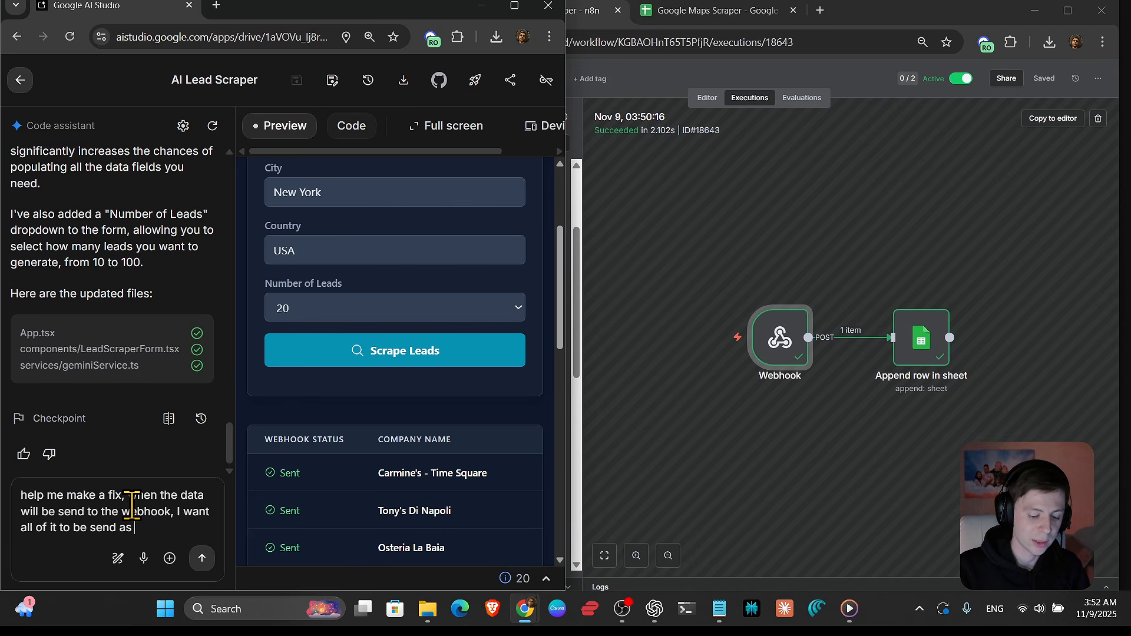
text(bjects, not one by one.)
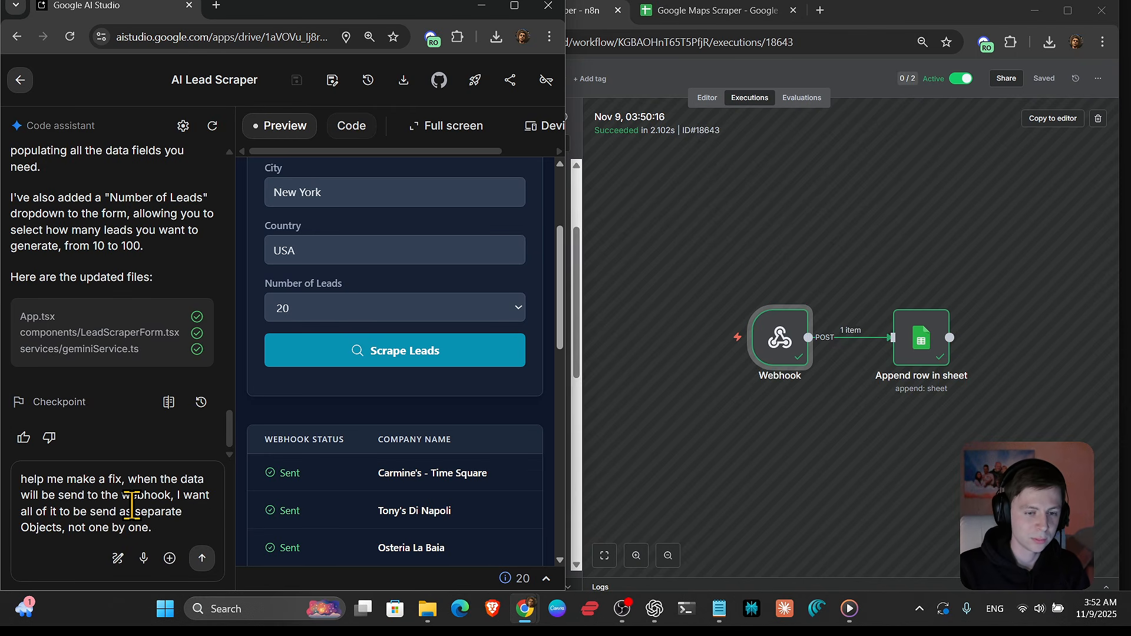
key(shift+Return)
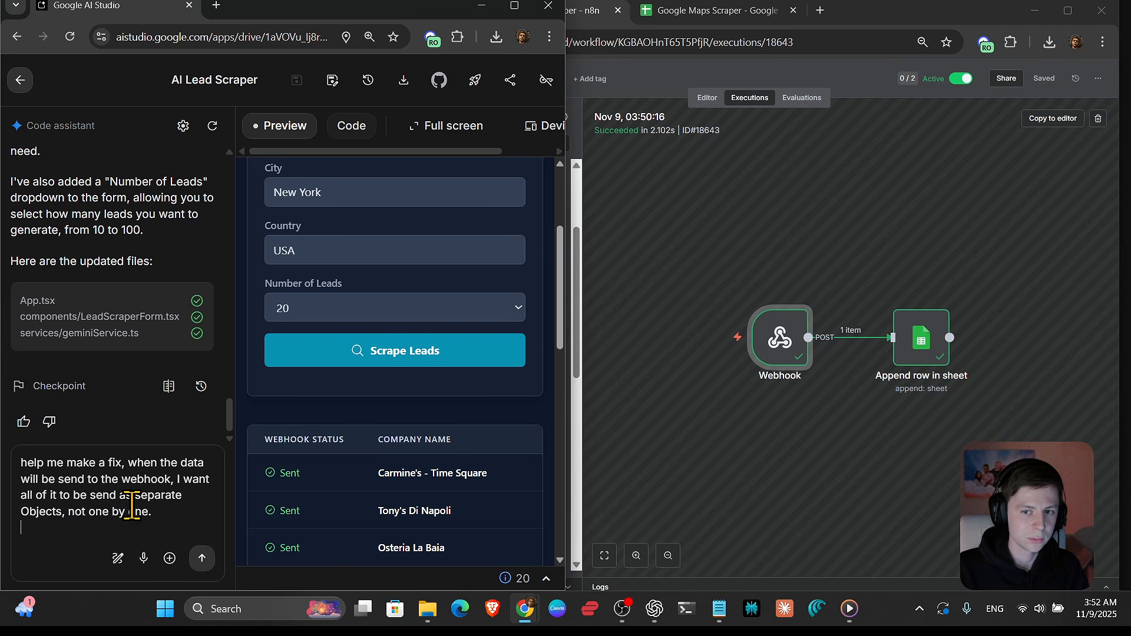
click(202, 558)
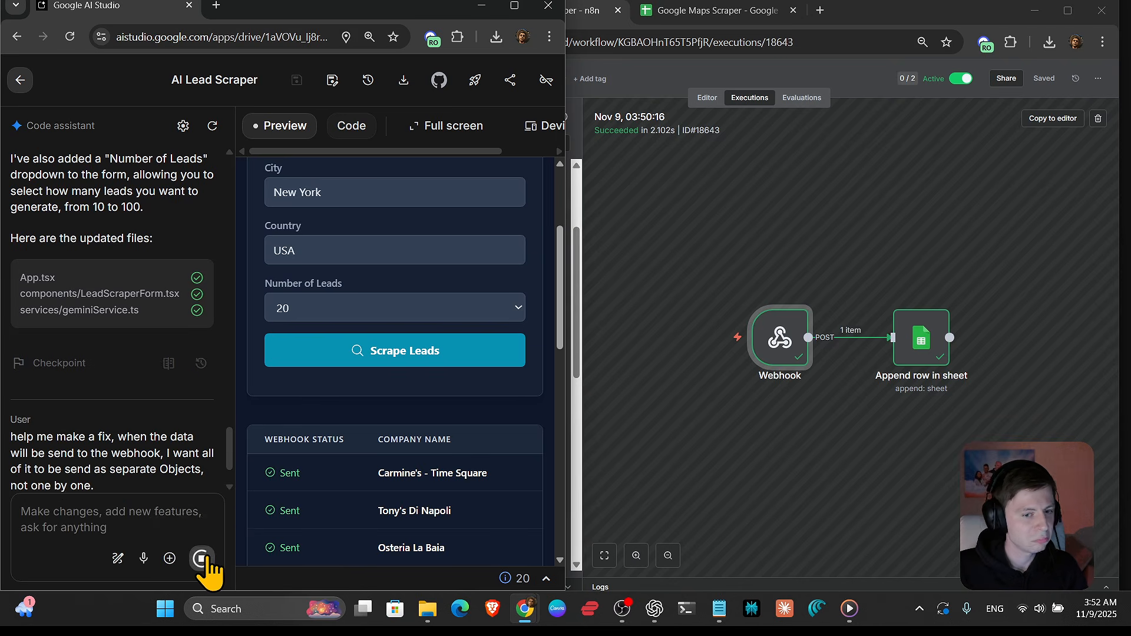
- Switch to the Google Maps Scraper sheet and examine the La Pecora Bianca SoHo lead's fields from Search City through LinkedIn
click(699, 9)
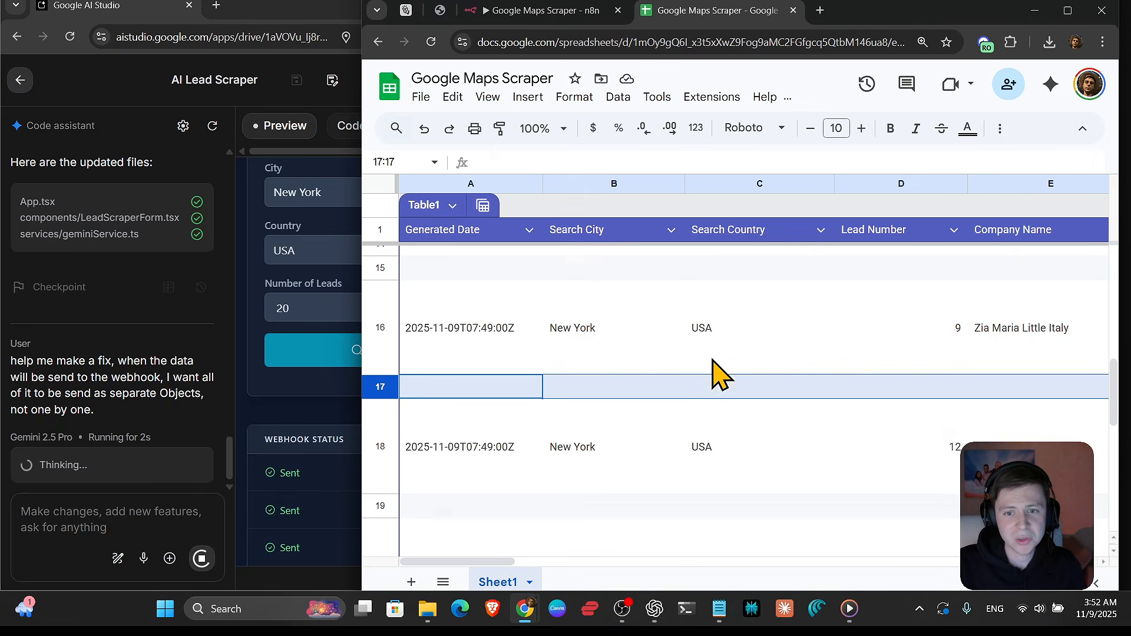
scroll(712, 383, up, 5)
scroll(712, 391, down, 3)
click(671, 353)
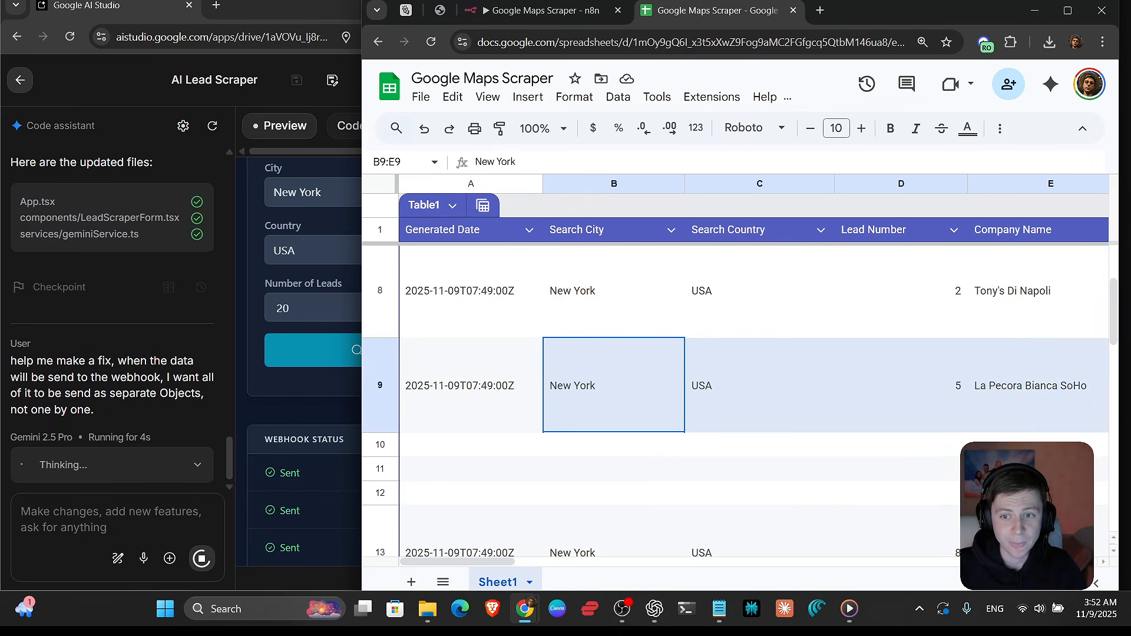
key(Right)
key(Right)
key(Right)
key(Right)
key(Right)
key(Right)
key(Right)
key(Right)
key(Right)
key(Right)
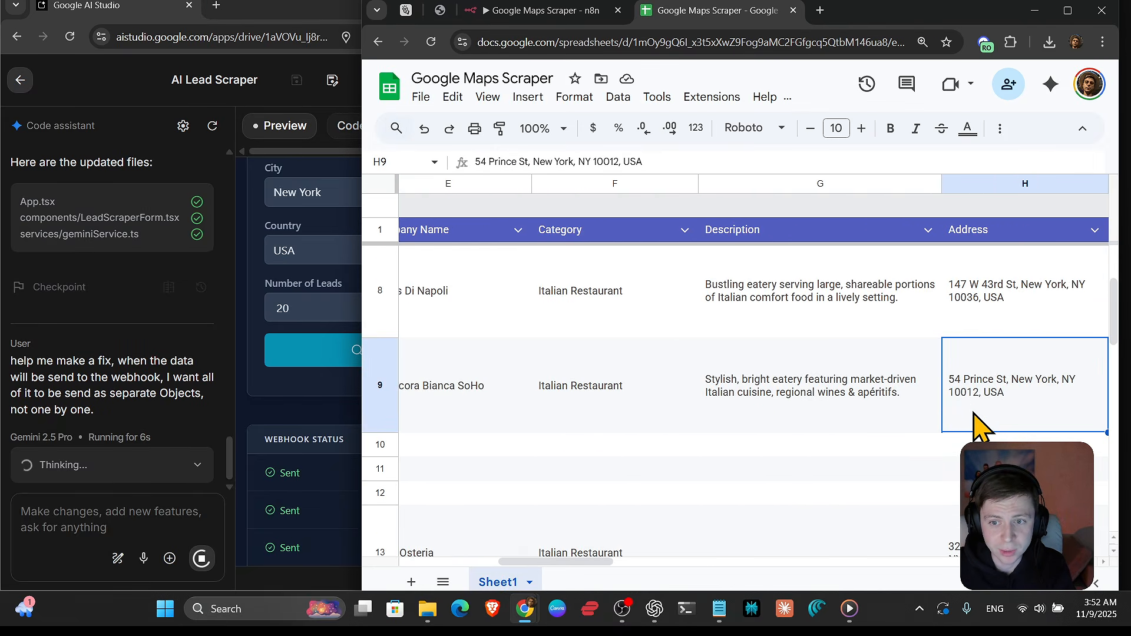
key(Right)
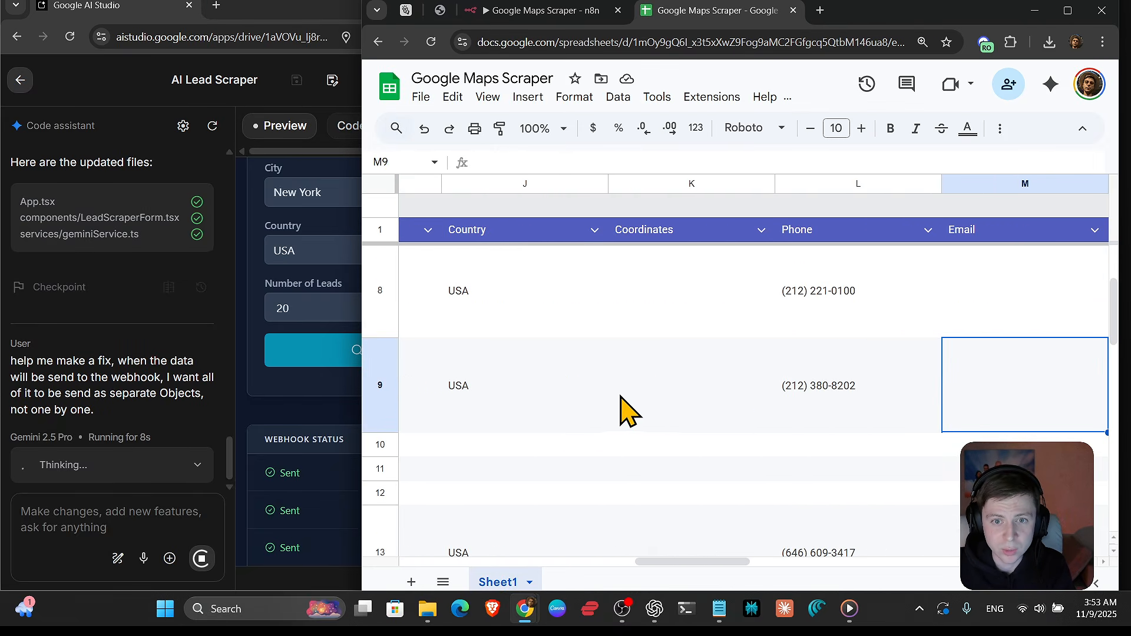
key(Right)
key(Right)
- Examine the email, website, social media, rating, review count and business hours columns of the other leads, following the Lucciola row
scroll(686, 412, down, 3)
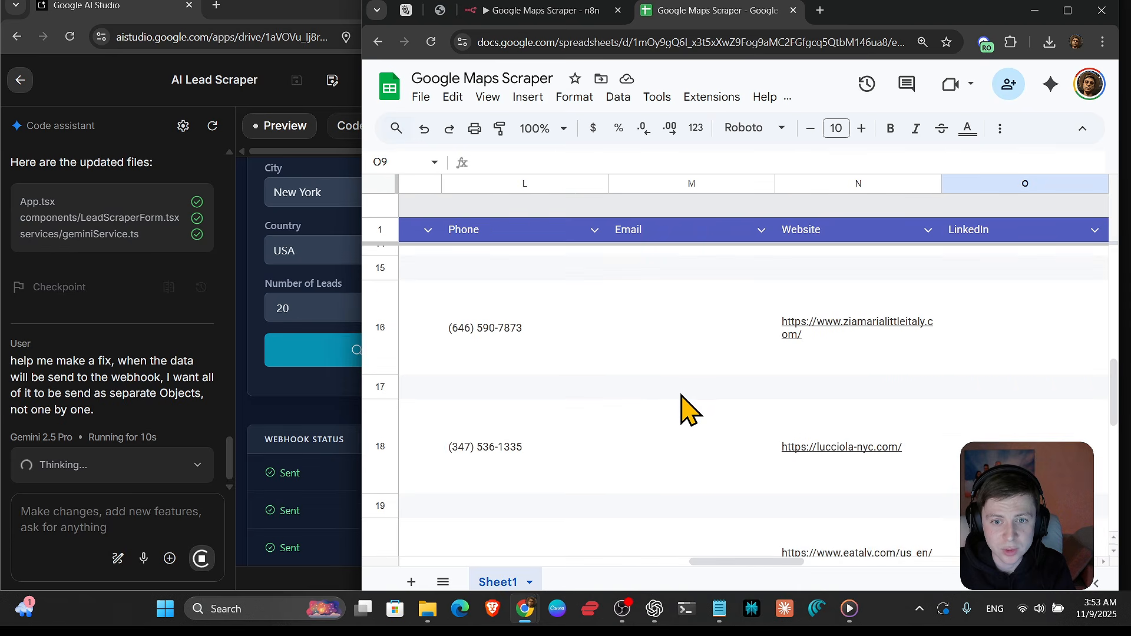
scroll(690, 411, down, 3)
click(701, 312)
scroll(822, 361, up, 3)
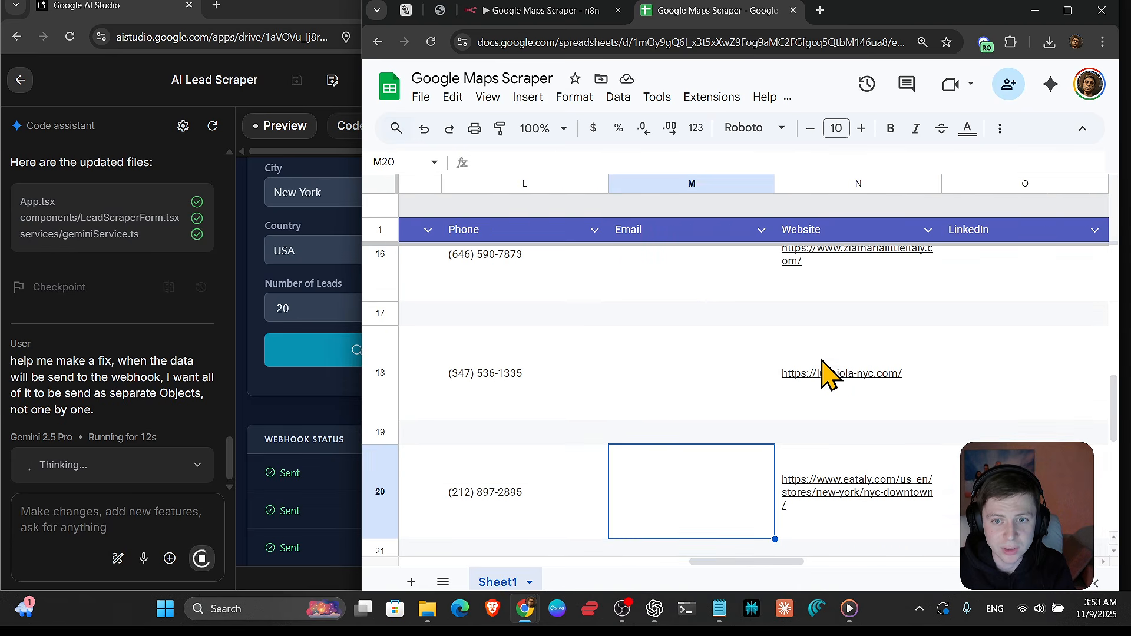
click(848, 380)
key(Right)
key(Right)
key(Right)
key(Right)
key(Right)
key(Right)
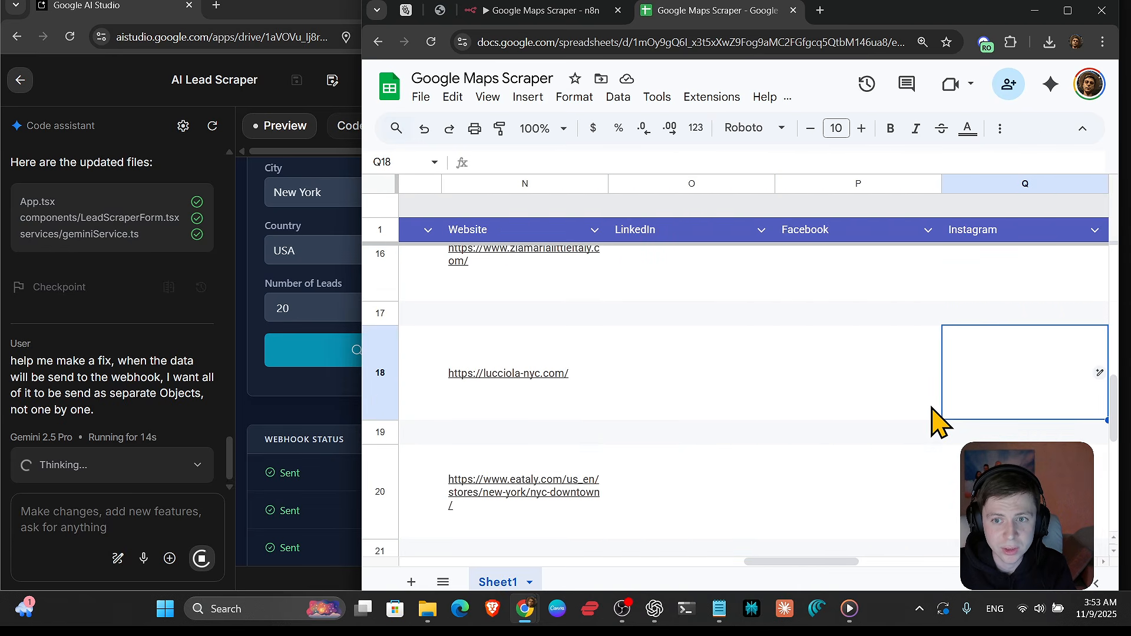
key(Left)
key(Left)
scroll(731, 407, up, 3)
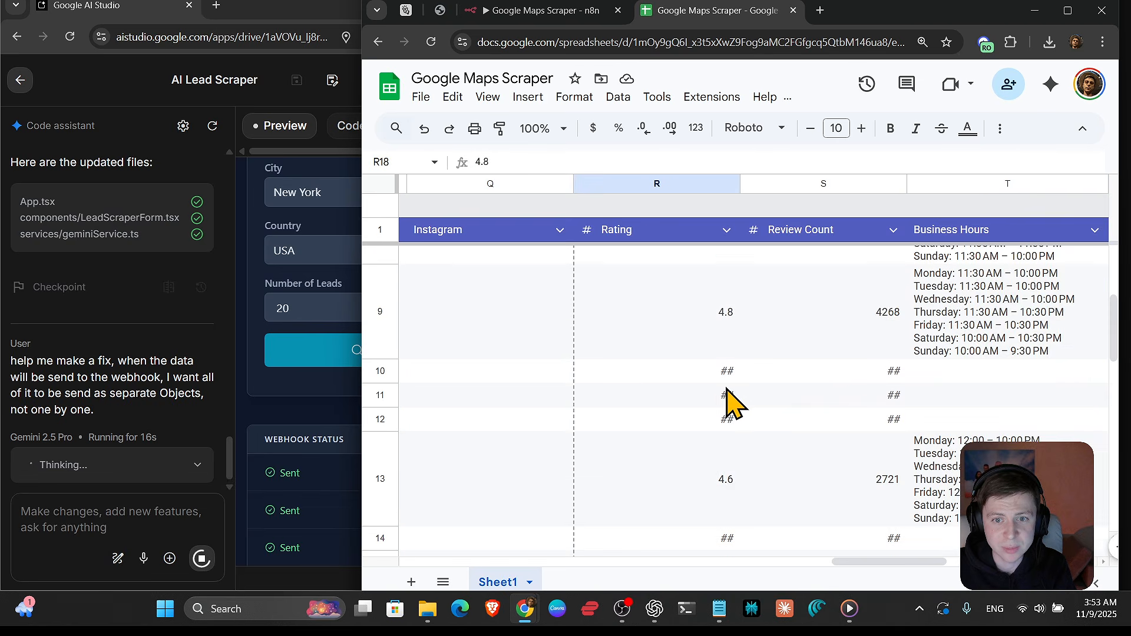
scroll(730, 406, down, 5)
scroll(730, 412, up, 4)
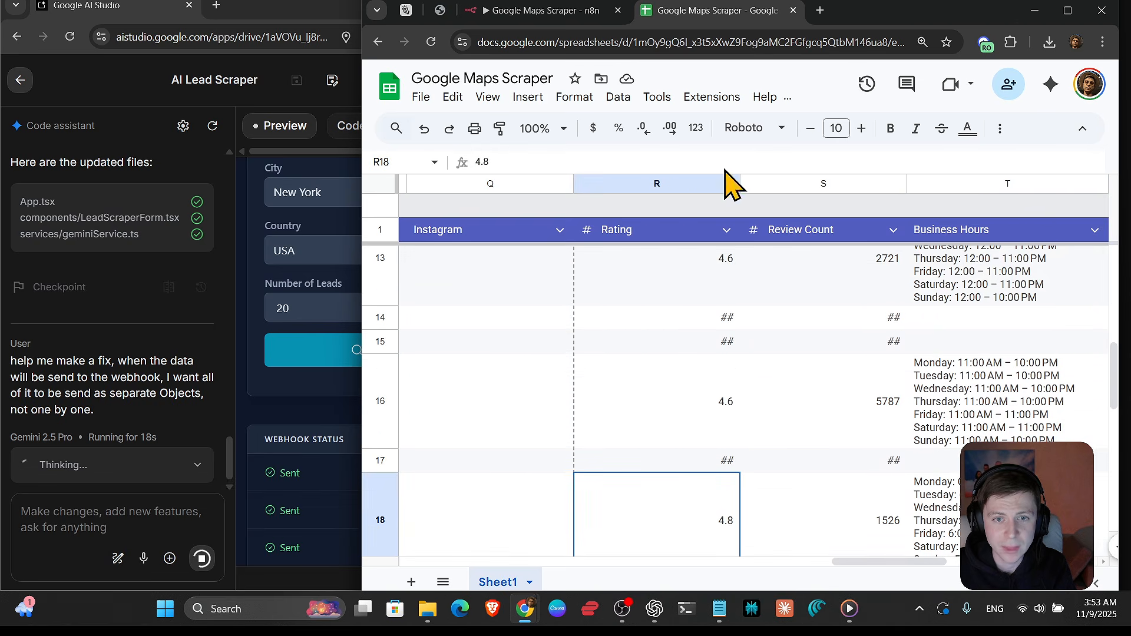
- Maximize the spreadsheet window and return to the first column and topmost rows of Table1
click(1068, 10)
click(424, 318)
drag(424, 318, 45, 277)
click(330, 309)
scroll(181, 348, up, 5)
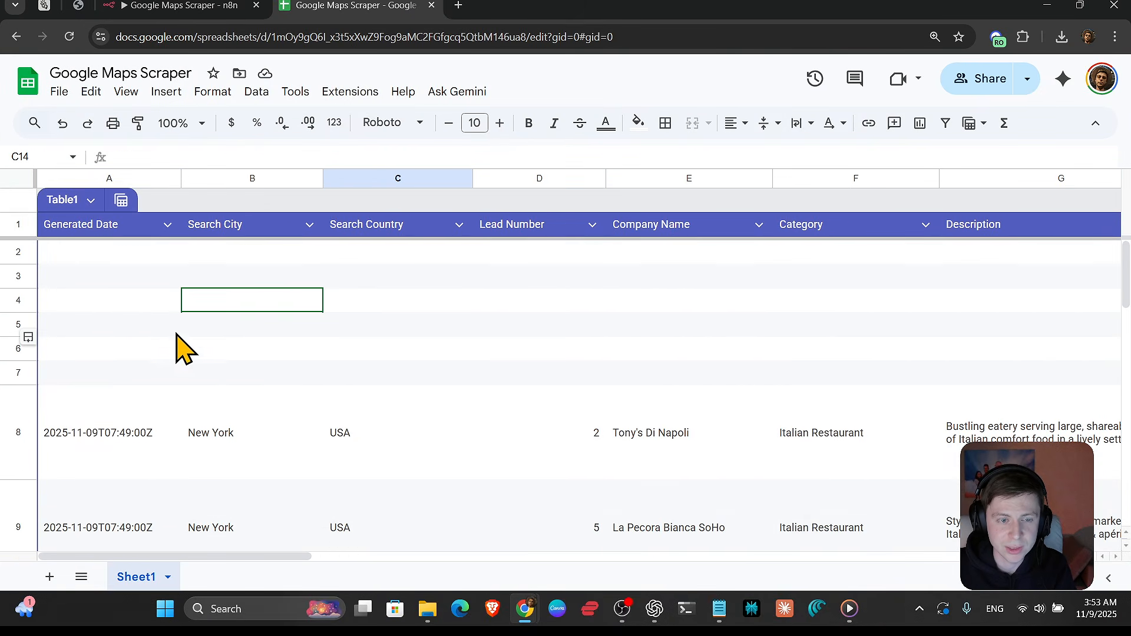
- Try to delete rows 2 to 27 below the table header, and clear all their contents instead
click(12, 261)
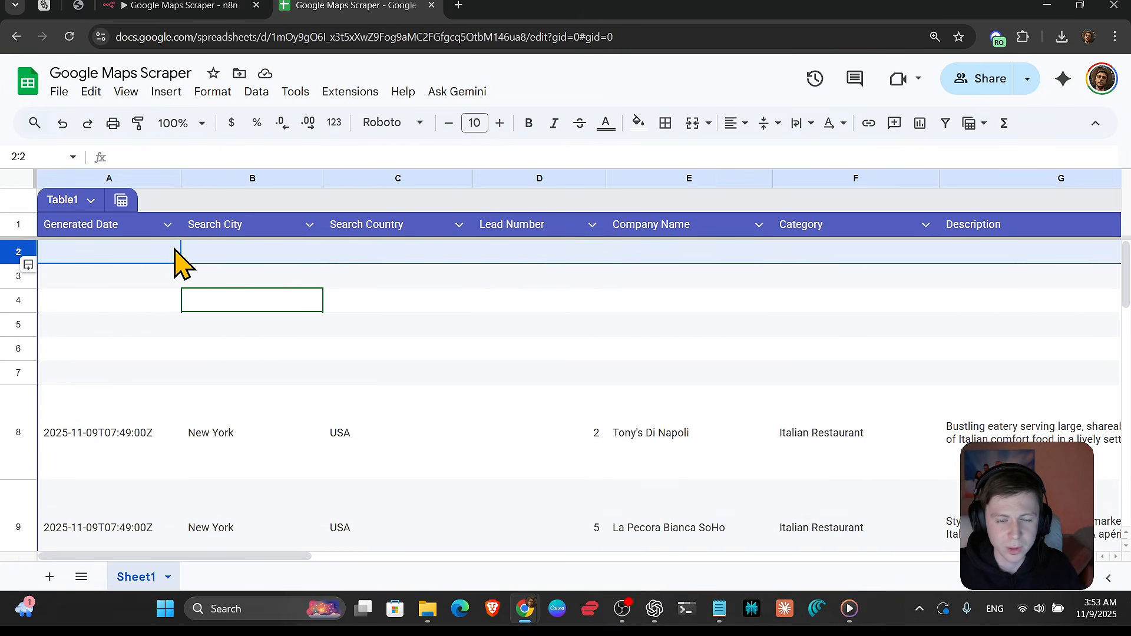
key(shift+Down)
key(shift+Down)
key(shift+Down)
key(shift+Down)
key(shift+Down)
key(shift+Down)
key(shift+Down)
key(shift+Down)
key(shift+Down)
key(shift+Down)
key(shift+Down)
key(shift+Down)
key(shift+Down)
key(shift+Down)
key(shift+Down)
key(shift+Down)
key(shift+Down)
key(shift+Down)
key(shift+Down)
key(shift+Down)
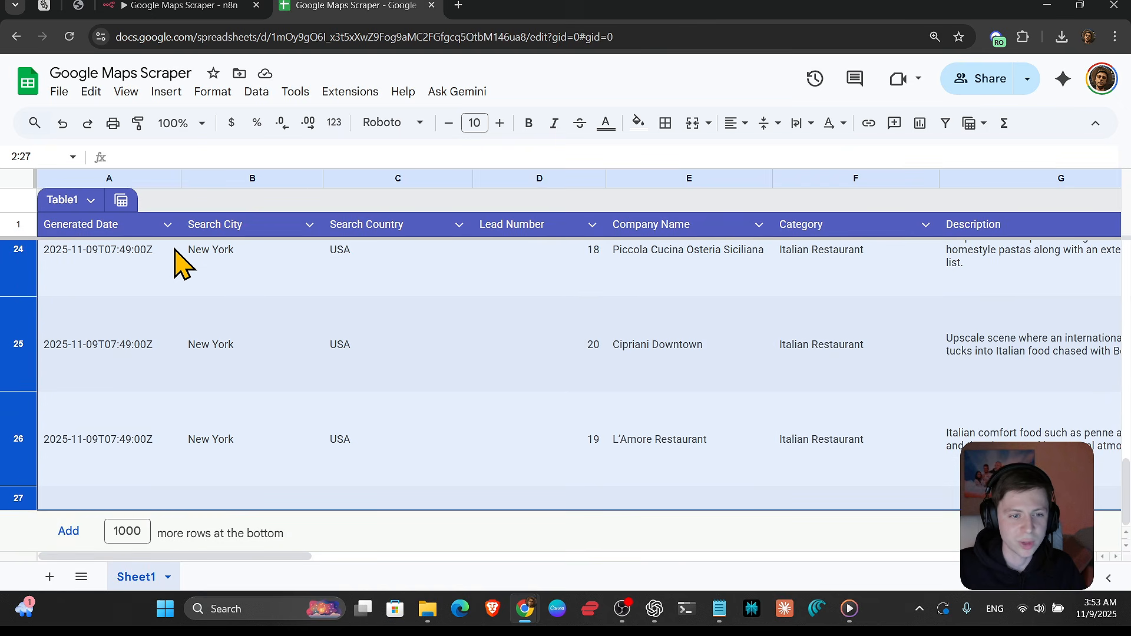
right_click(11, 382)
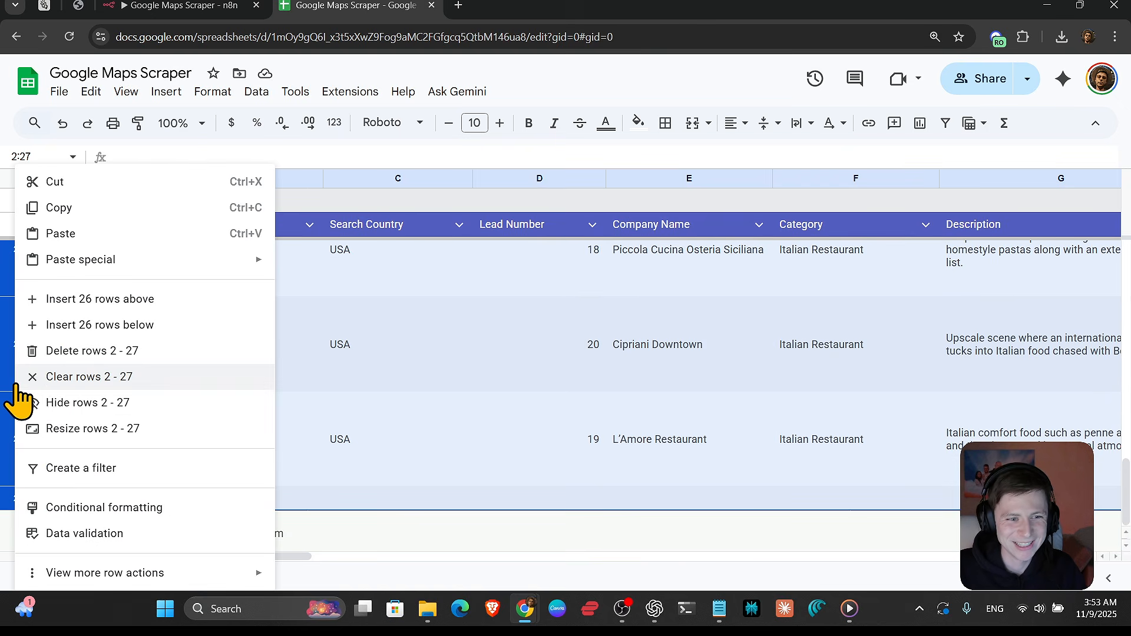
click(101, 352)
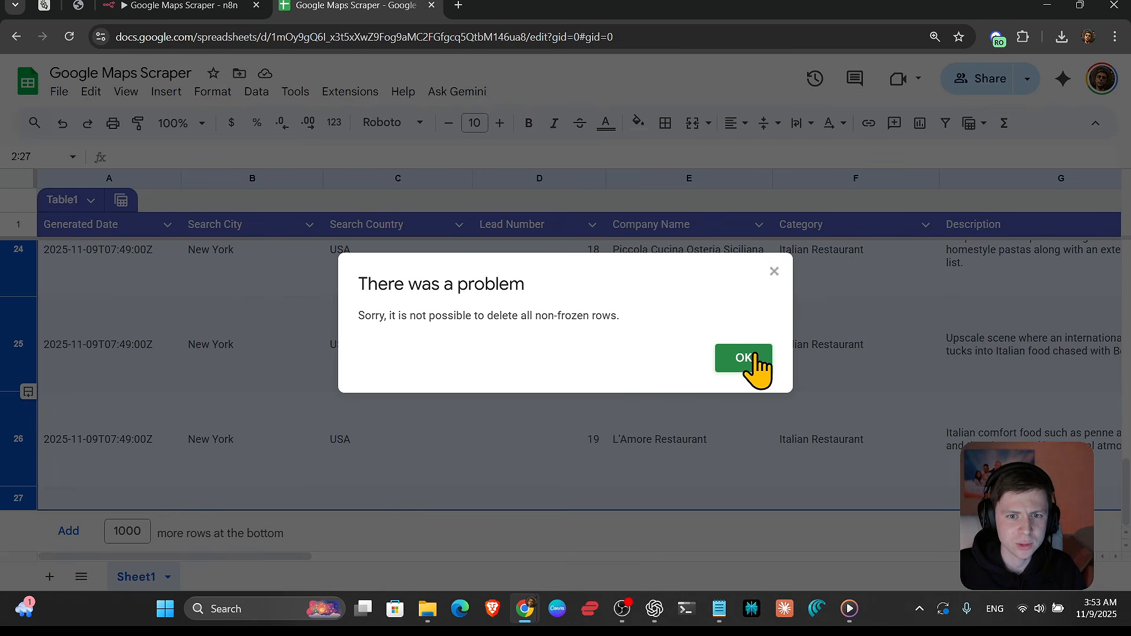
click(761, 361)
scroll(344, 399, up, 10)
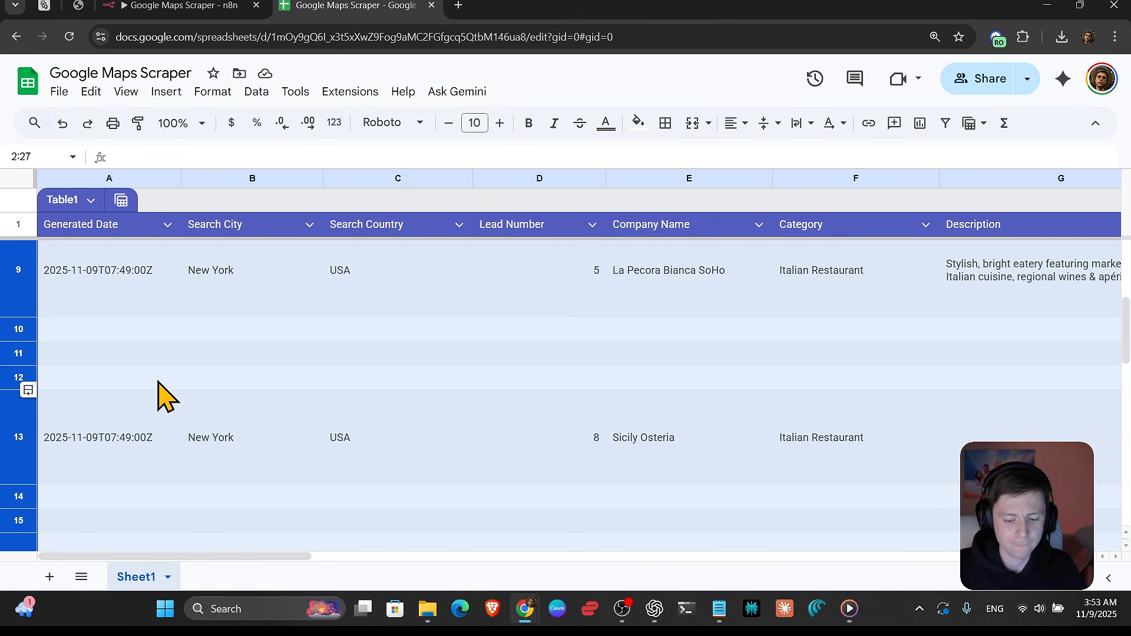
click(271, 346)
scroll(40, 286, up, 3)
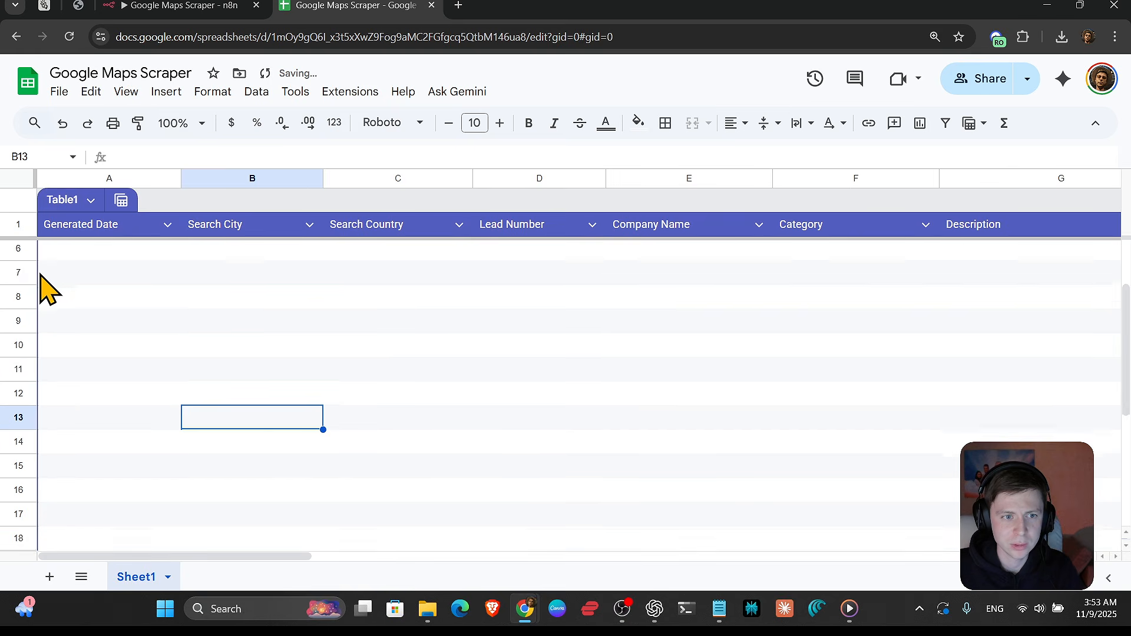
- Delete the empty rows 2 to 7 from the sheet
click(19, 252)
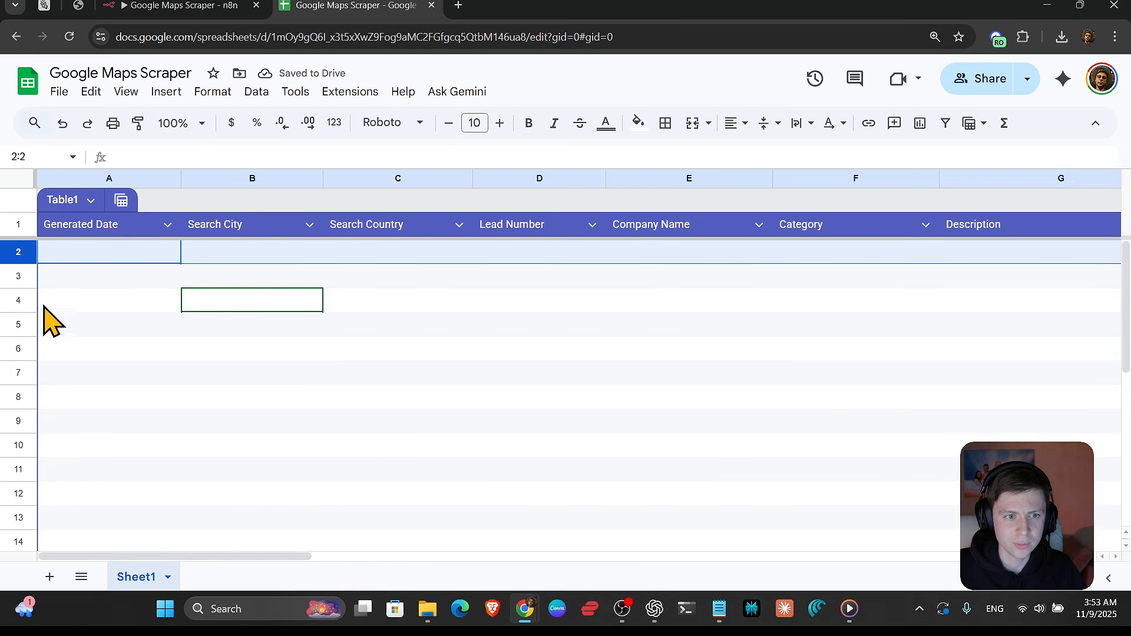
shift+click(21, 372)
right_click(23, 372)
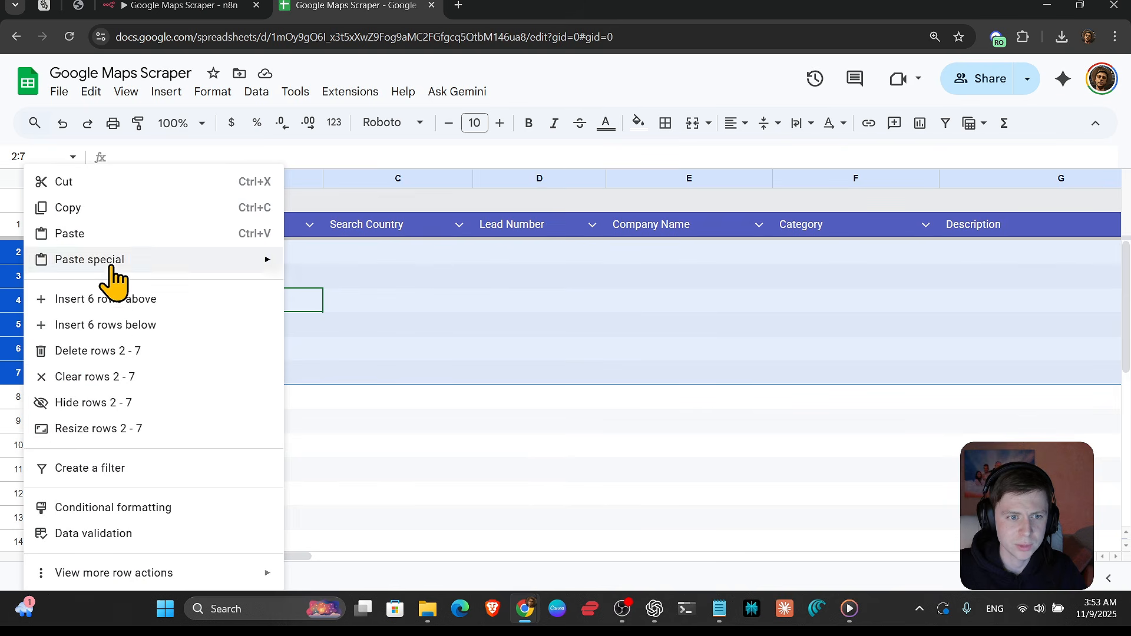
click(106, 351)
click(176, 380)
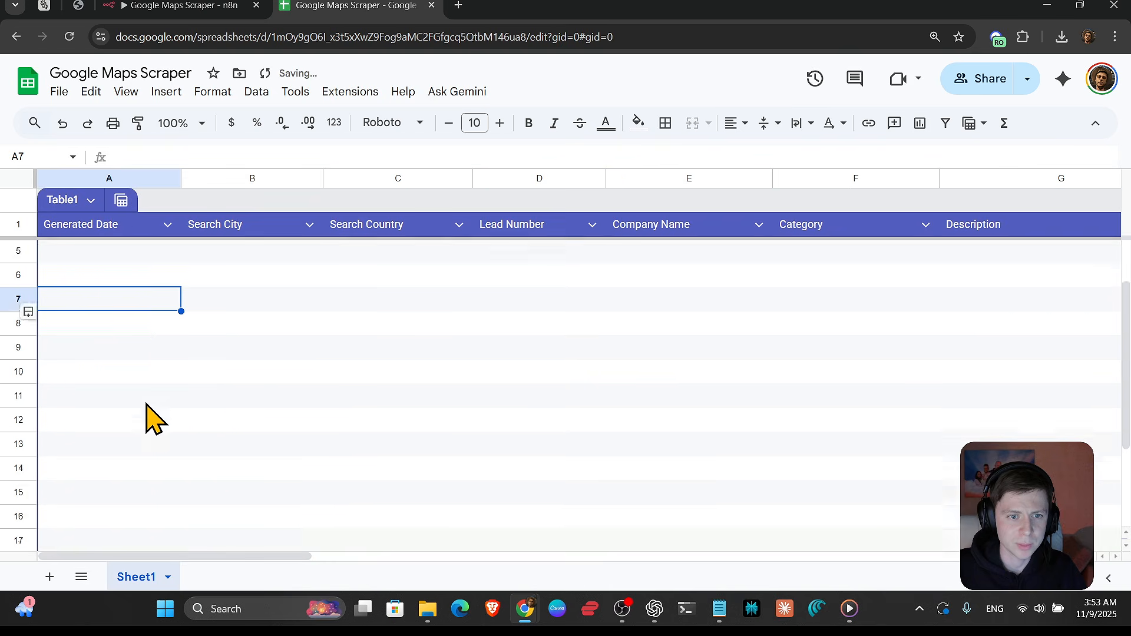
- Set the text color of all remaining table rows, 2 to 21, to black
click(19, 188)
ctrl+click(20, 223)
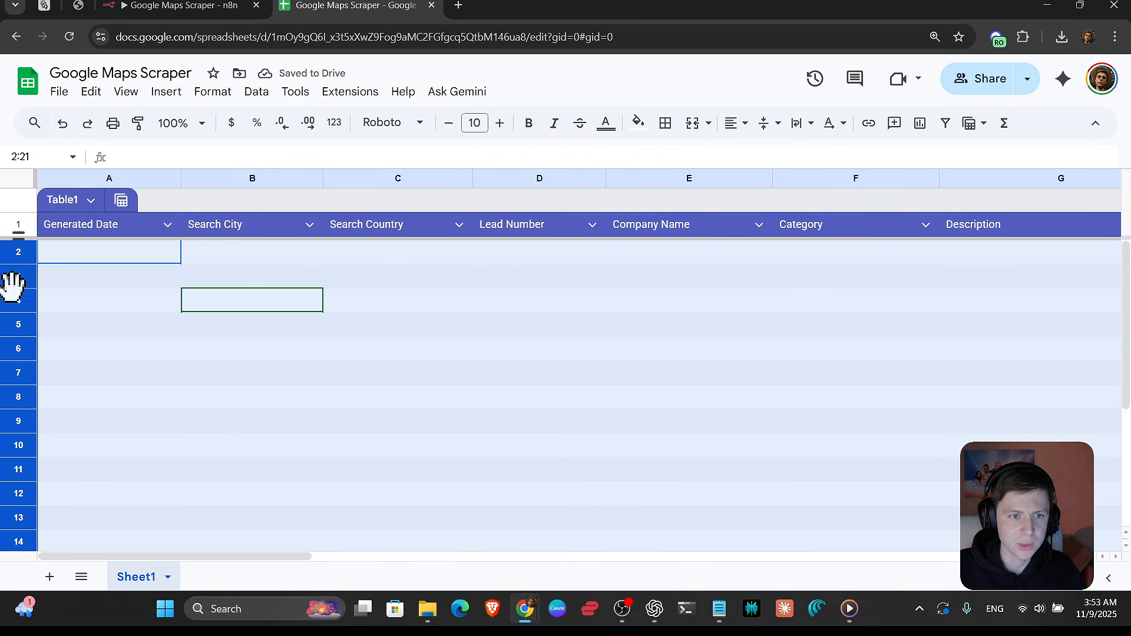
click(607, 125)
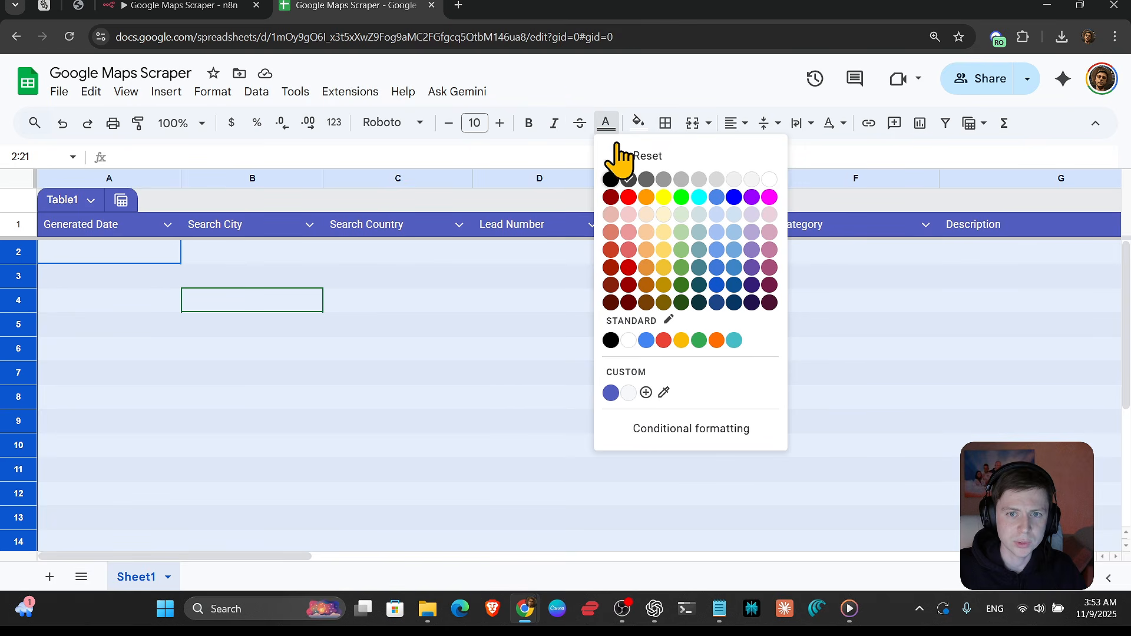
click(614, 179)
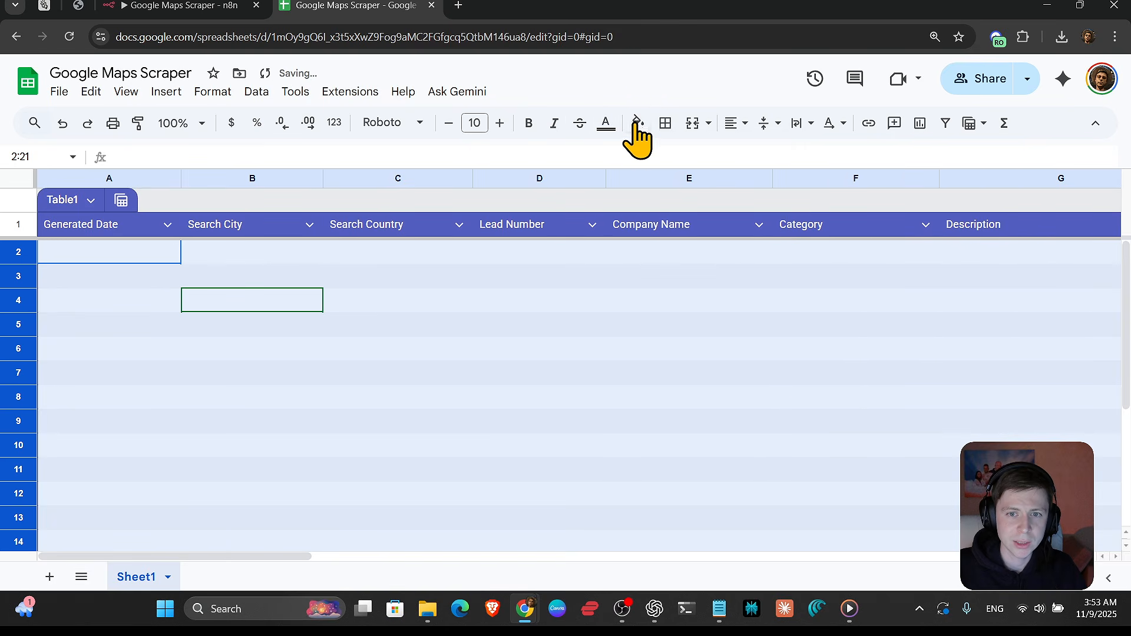
click(677, 371)
- Switch to the n8n workflow, restore its window beside Google AI Studio, and bring the AI Studio window to the front
click(166, 5)
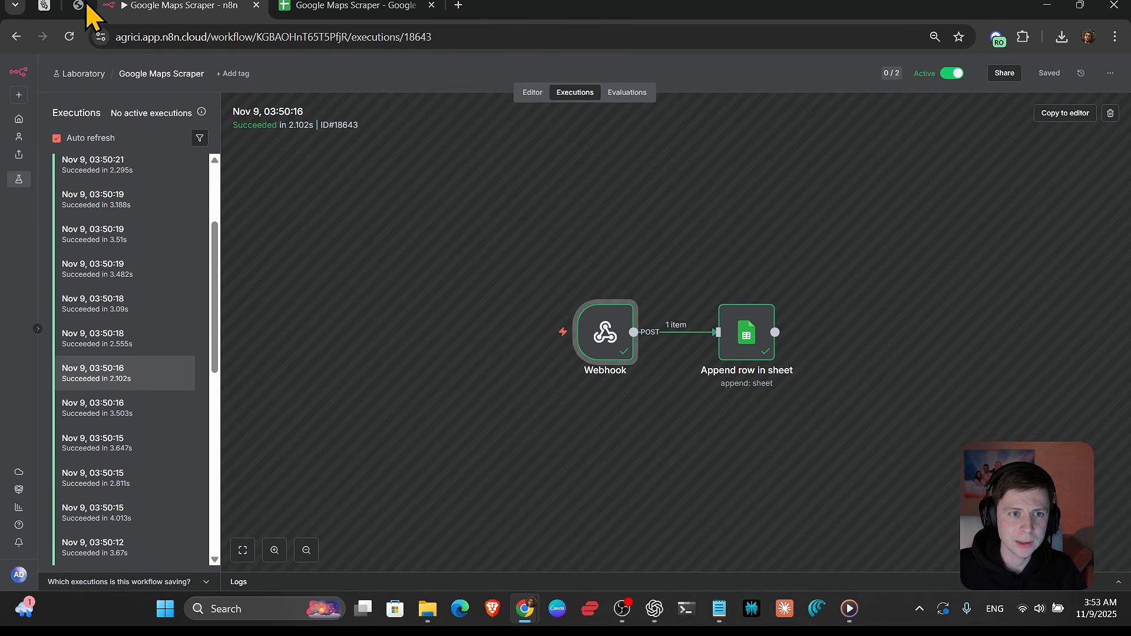
drag(669, 8, 815, 13)
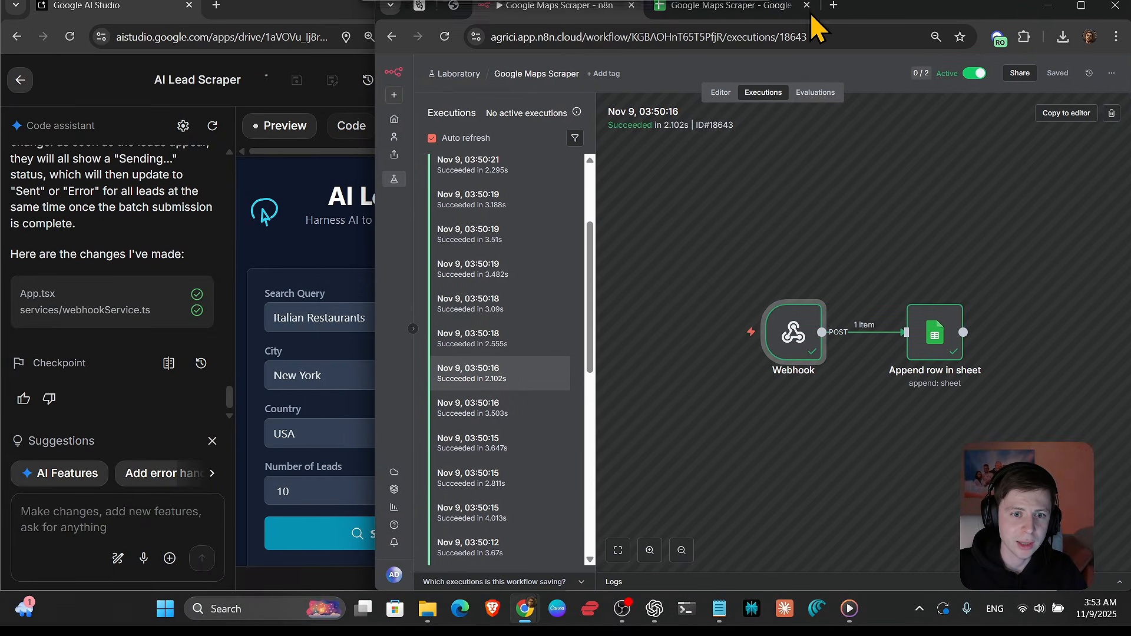
click(125, 410)
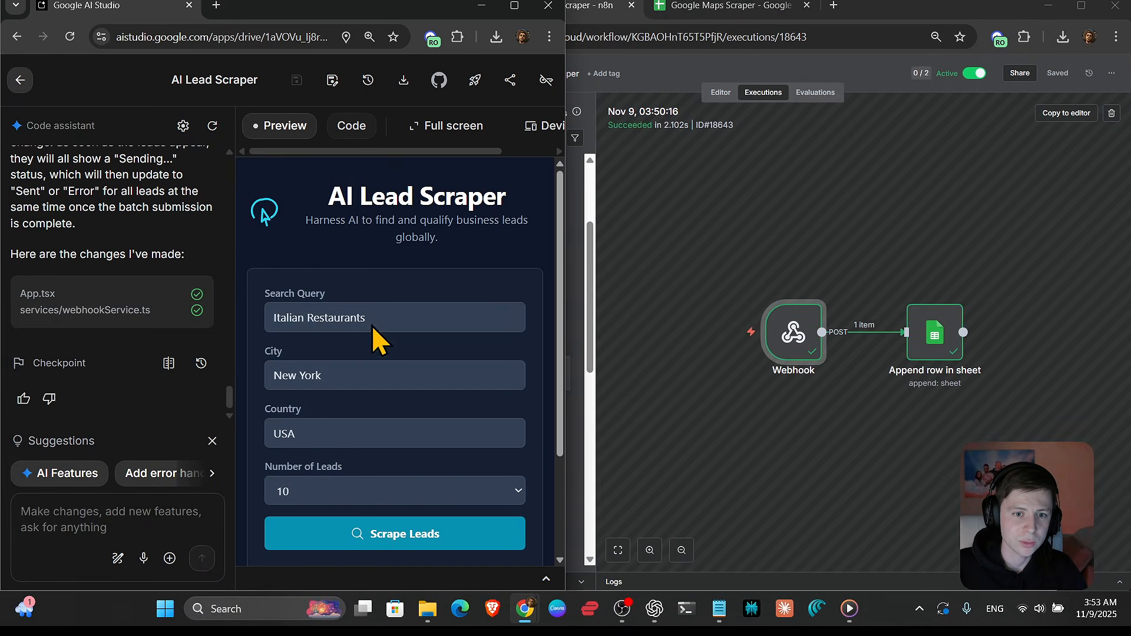
- Fill in the AI Lead Scraper form with the search query "plumbers" and the country "United States"
click(397, 308)
text(ai)
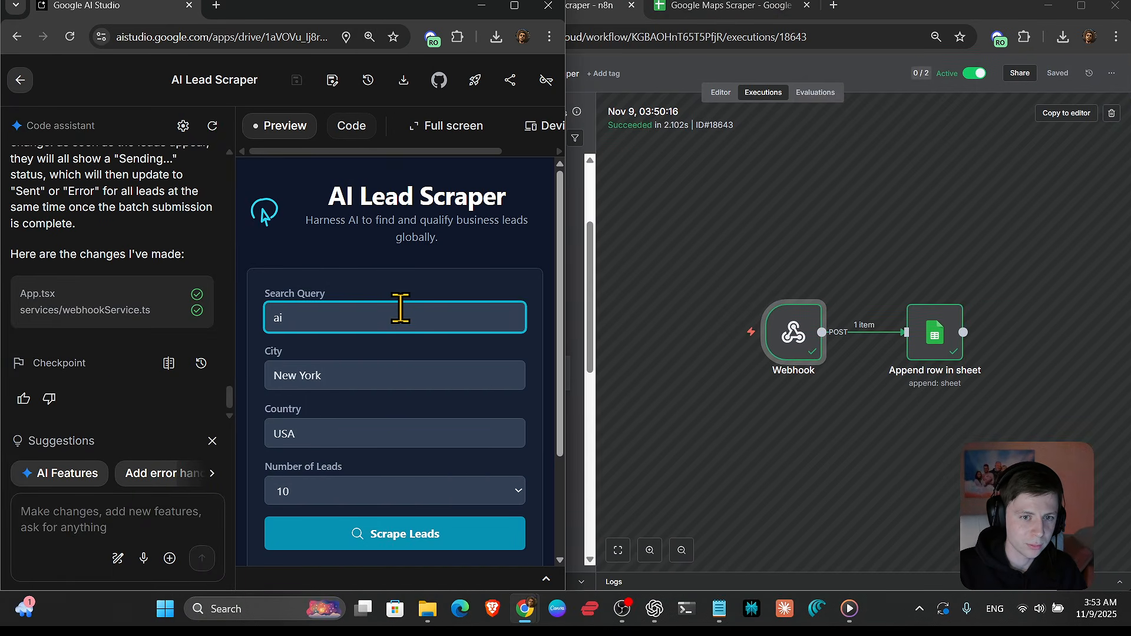
key(BackSpace)
key(BackSpace)
text(ma)
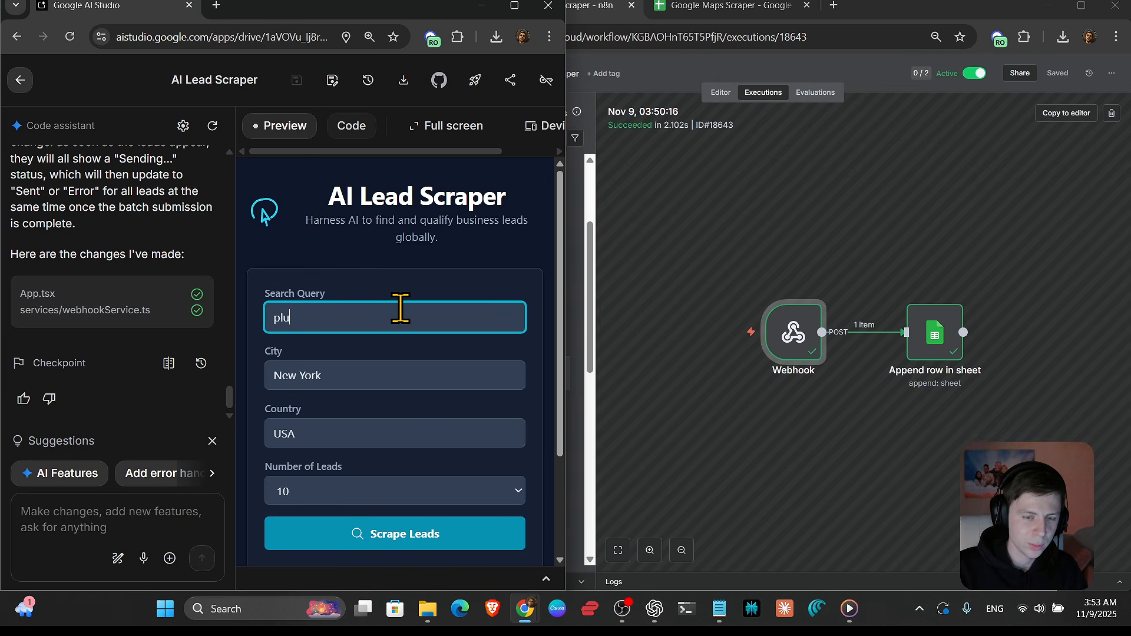
double_click(320, 436)
text(United States)
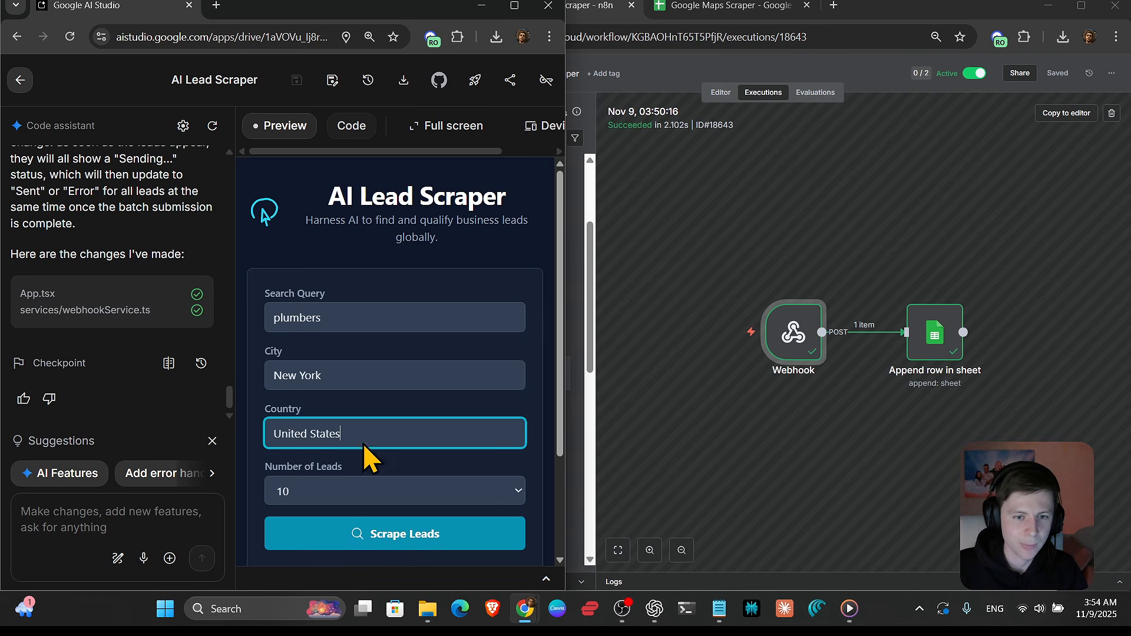
scroll(364, 456, down, 2)
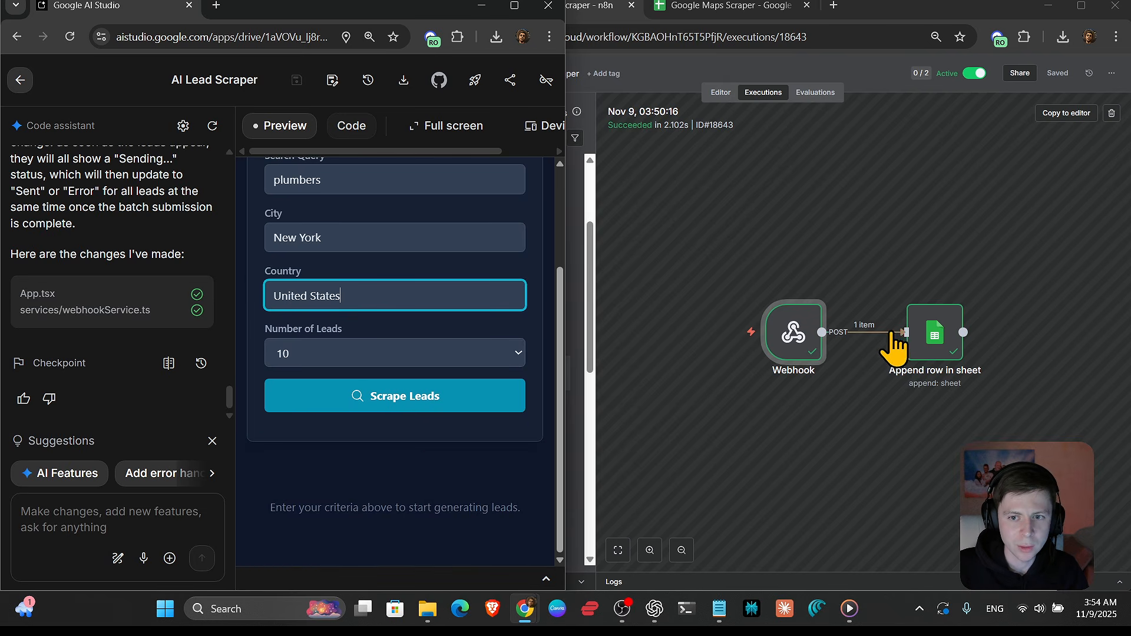
- Open the n8n workflow for editing and remove the connection between the Webhook and Append row in sheet nodes
click(721, 93)
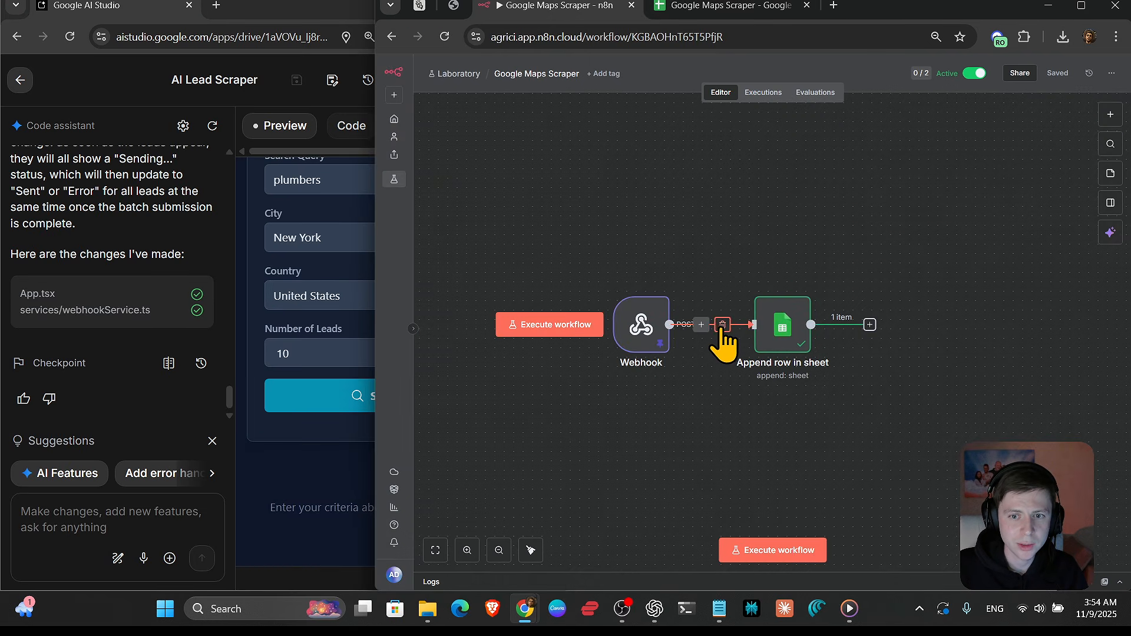
click(1056, 73)
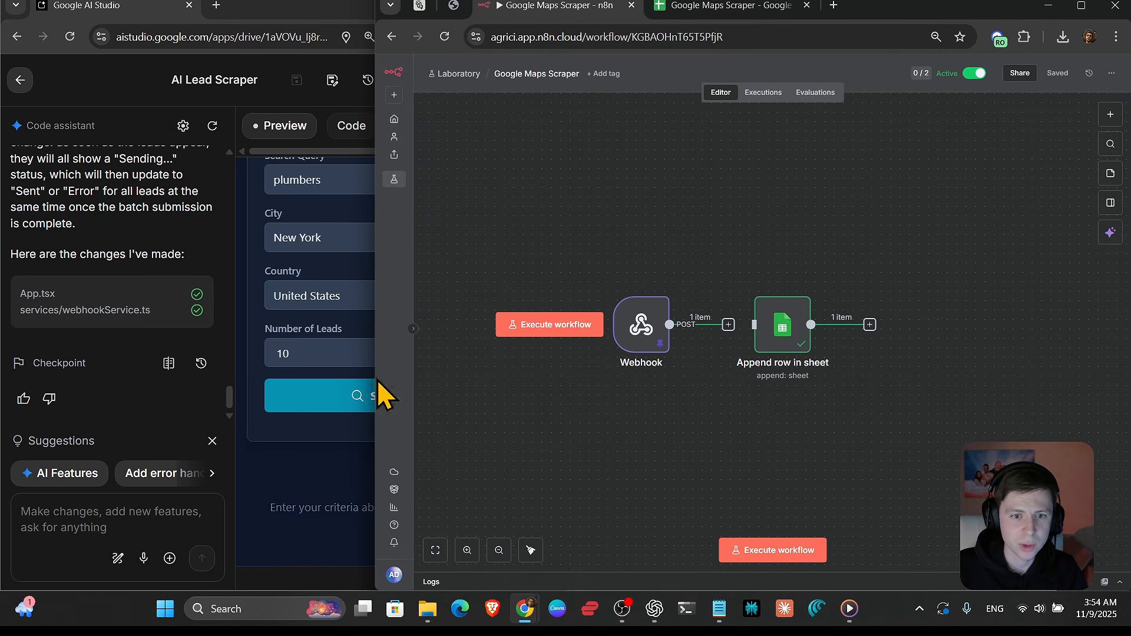
- Start scraping the plumber leads, show the n8n workflow's executions, and narrow the n8n window so the whole scraper form is visible
click(312, 407)
click(763, 92)
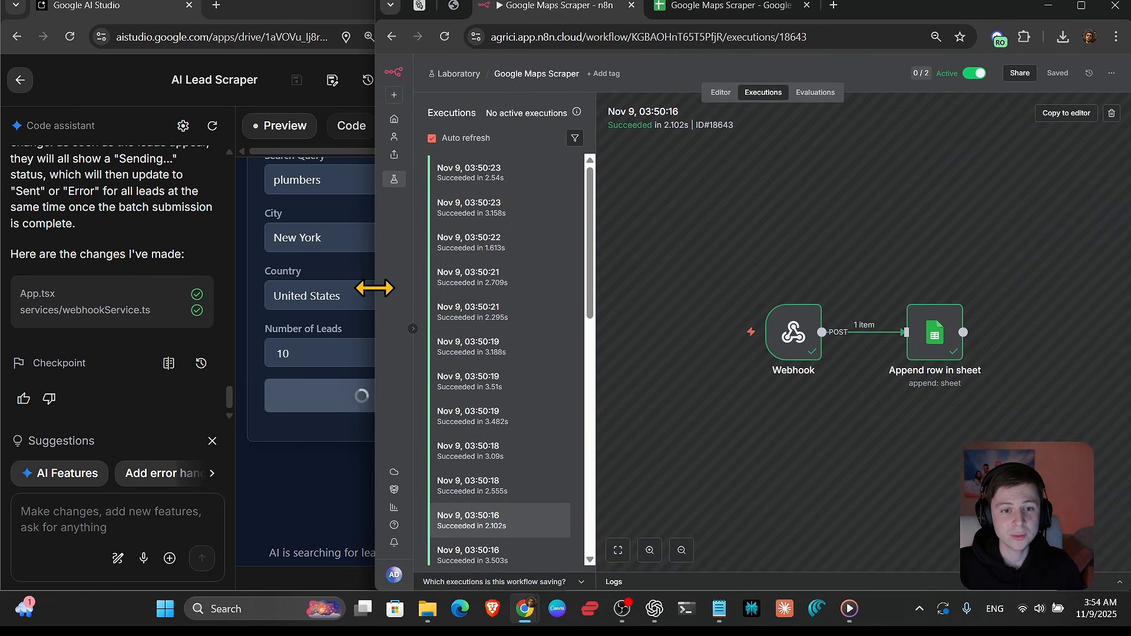
drag(372, 284, 543, 283)
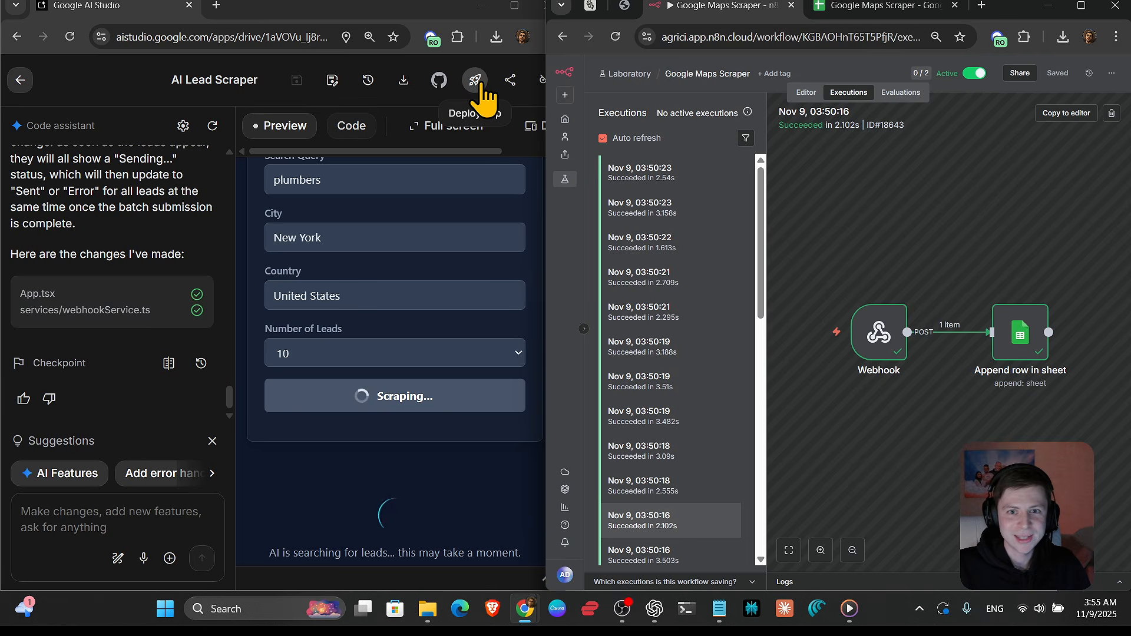
- View the deployed YouTube Script Master app and its web address while the scrape runs
click(625, 6)
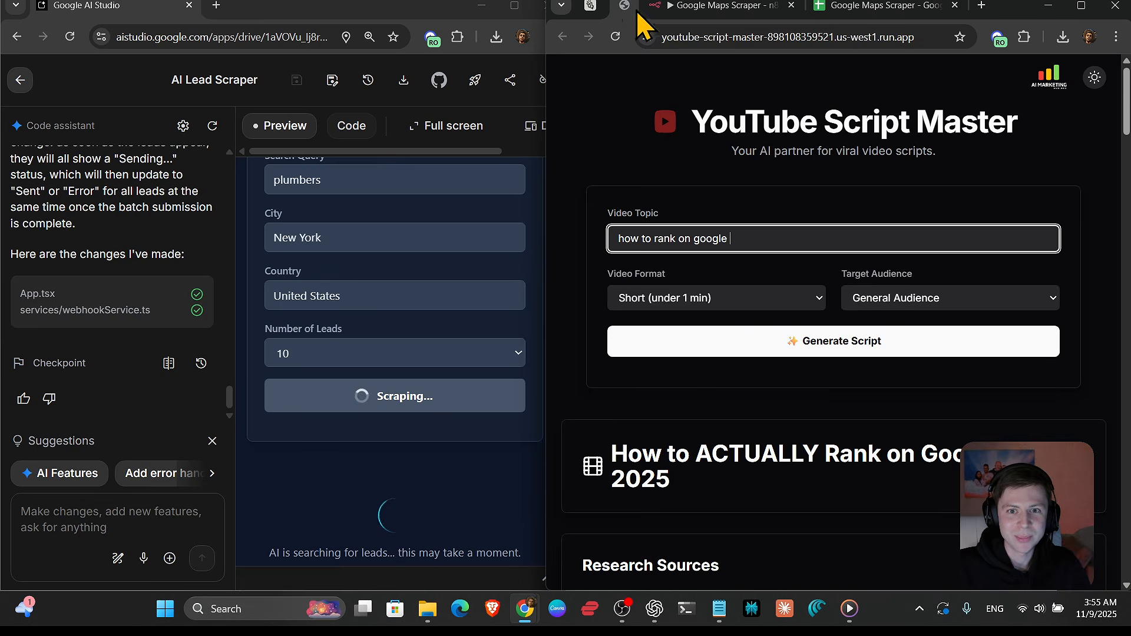
click(670, 36)
click(770, 147)
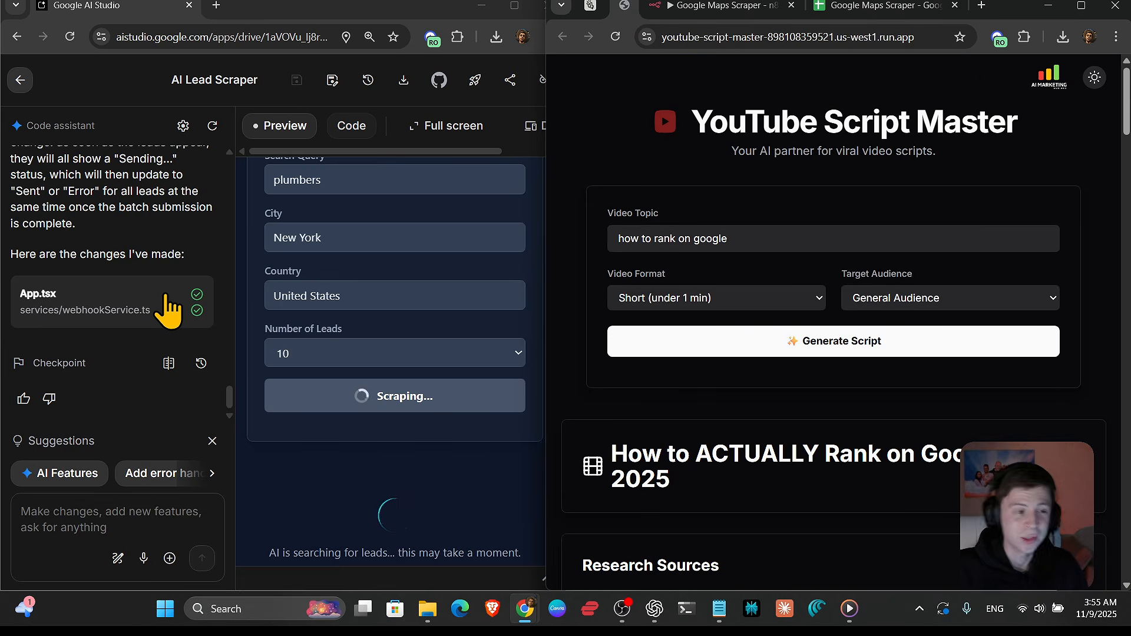
- Extend the video topic to "how to rank on google in 2026" and generate the script while the lead scrape runs
click(756, 238)
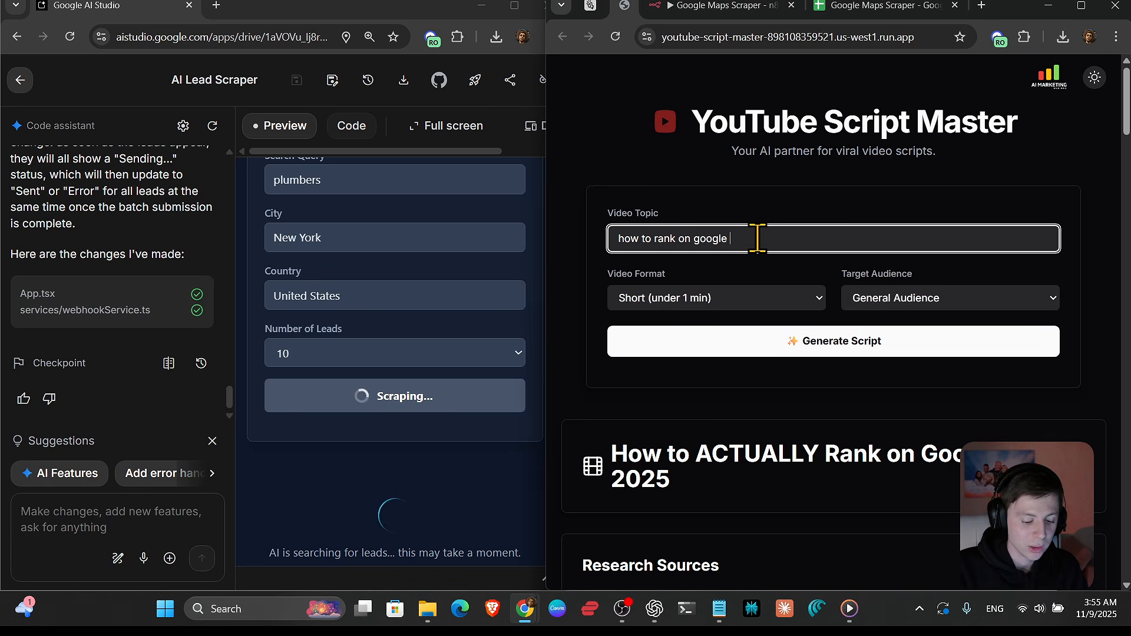
click(830, 341)
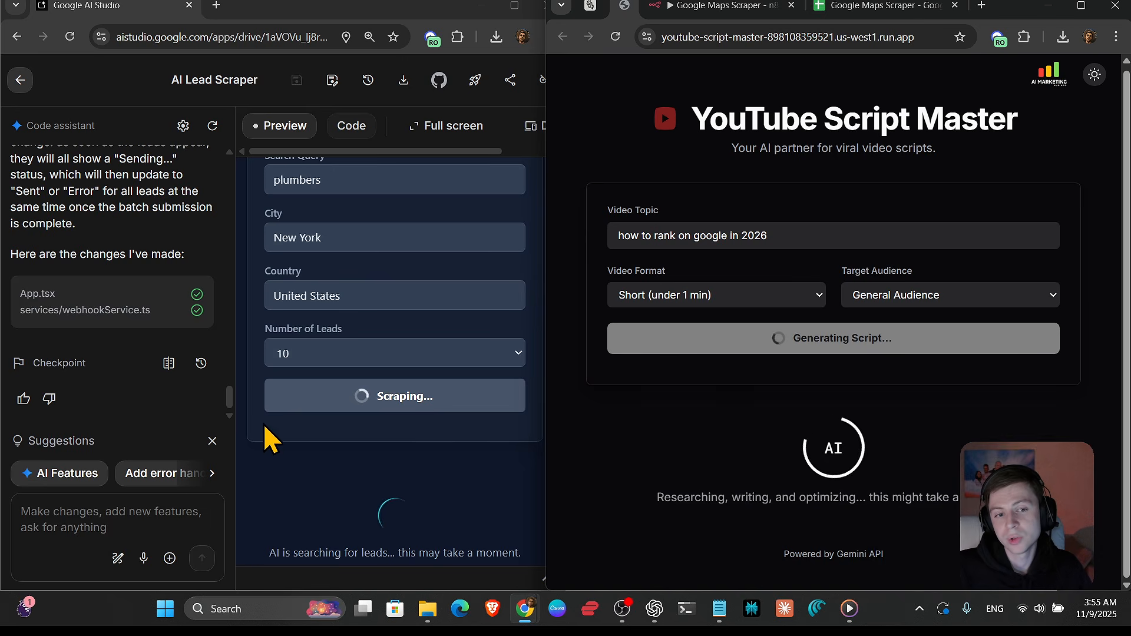
scroll(361, 368, up, 2)
scroll(368, 392, down, 3)
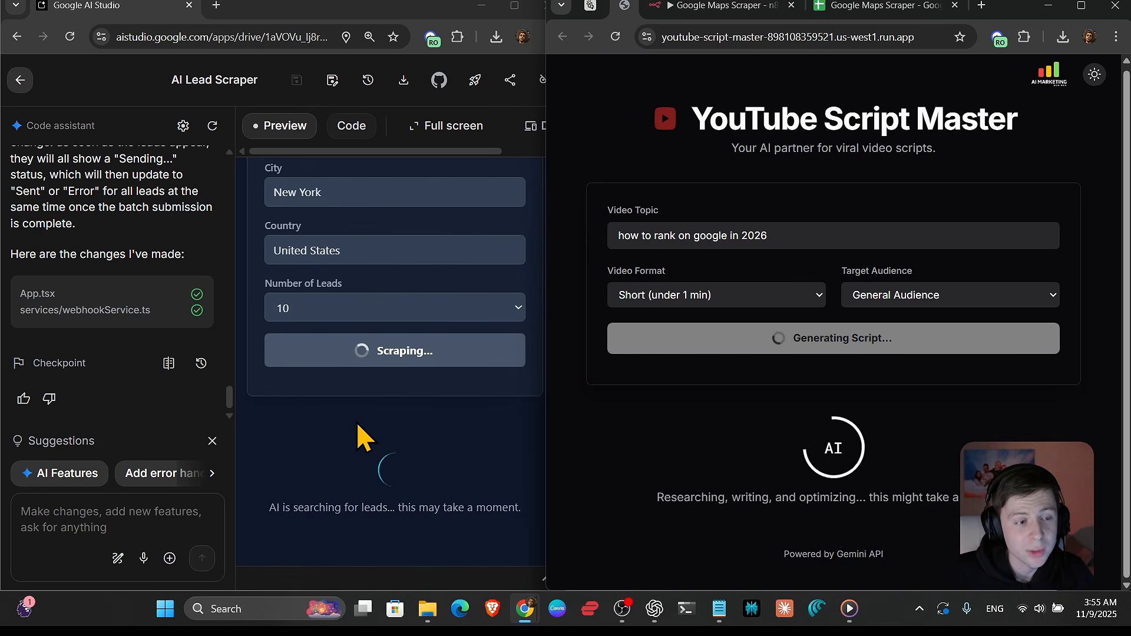
- Open the newest execution of the Google Maps Scraper workflow, copy its data to the editor, and maximize the n8n window
click(716, 6)
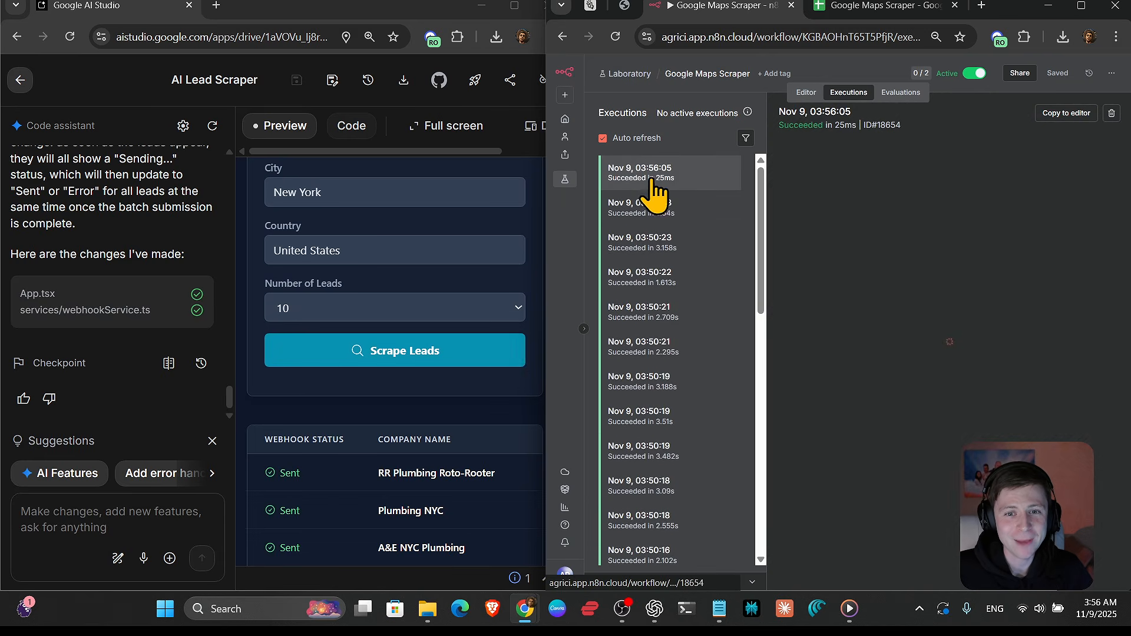
click(654, 188)
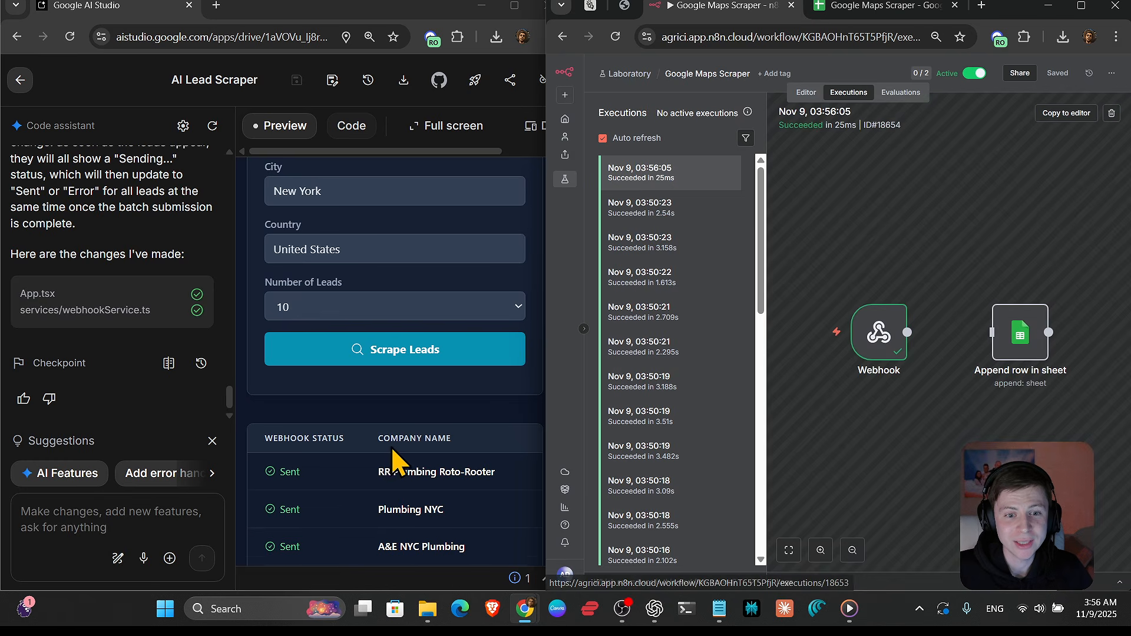
click(1066, 112)
click(937, 366)
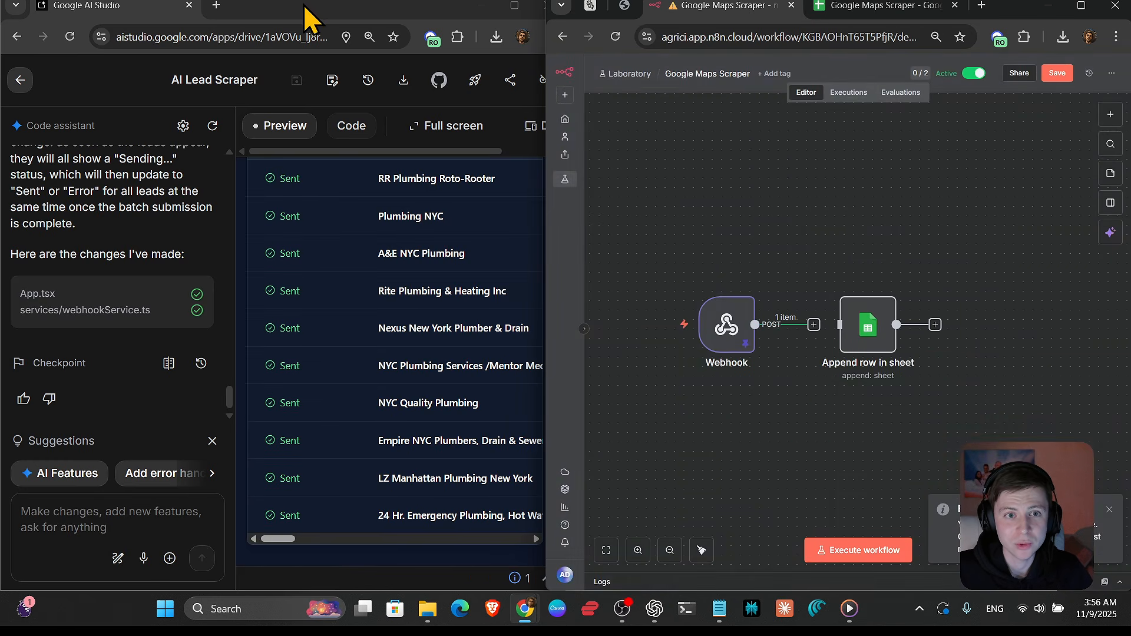
click(1074, 8)
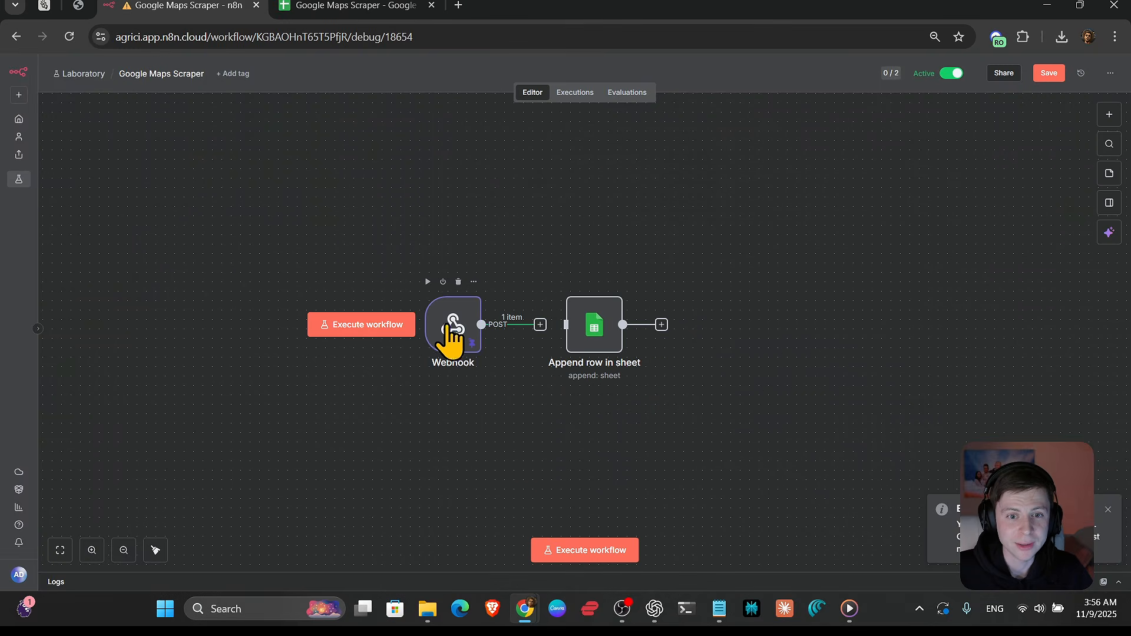
- Open the Webhook node and view its pinned output as a schema at the body array
double_click(462, 342)
scroll(619, 359, down, 10)
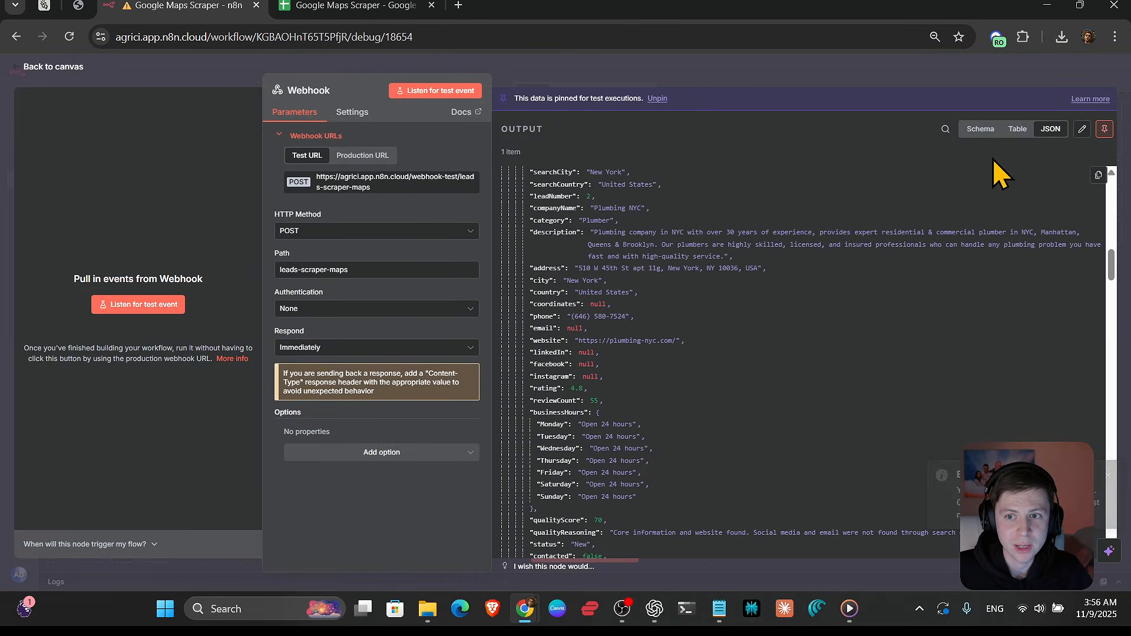
click(981, 128)
scroll(735, 324, down, 5)
scroll(736, 335, down, 1)
scroll(728, 333, up, 1)
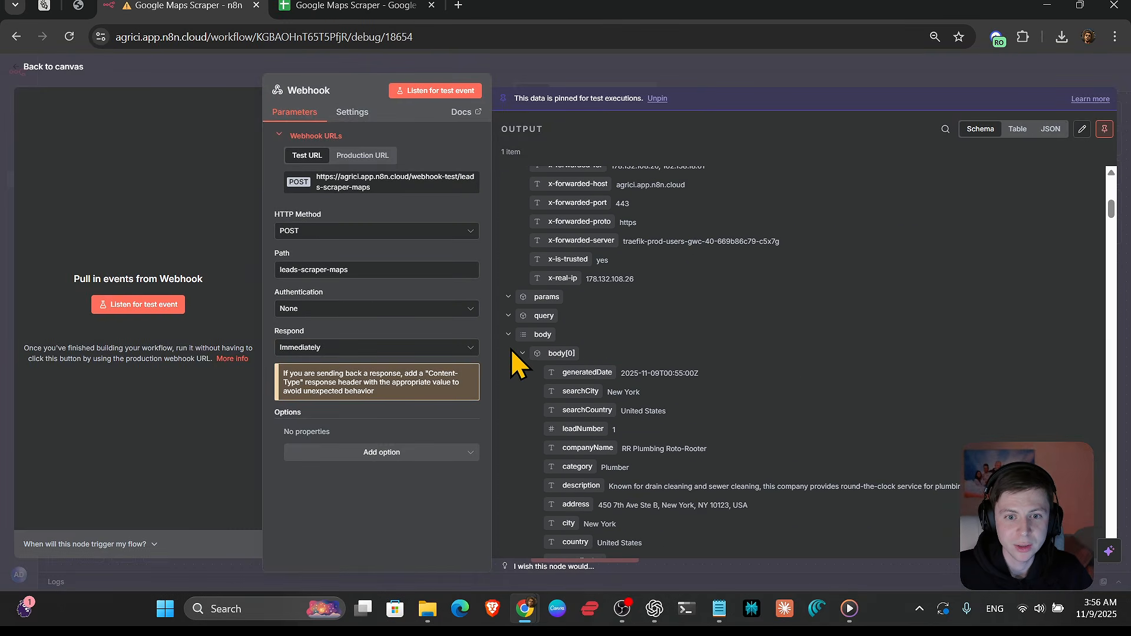
- Collapse the first three body entries, examine the fields of the leads that follow, and return to the canvas
click(522, 354)
click(521, 373)
click(521, 392)
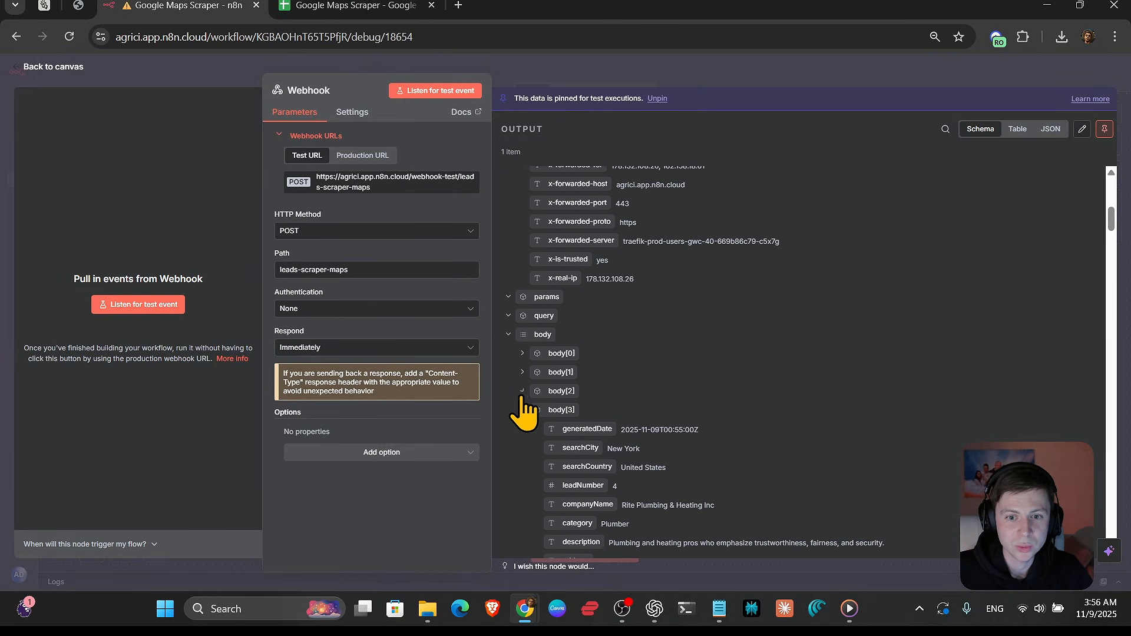
scroll(733, 399, down, 8)
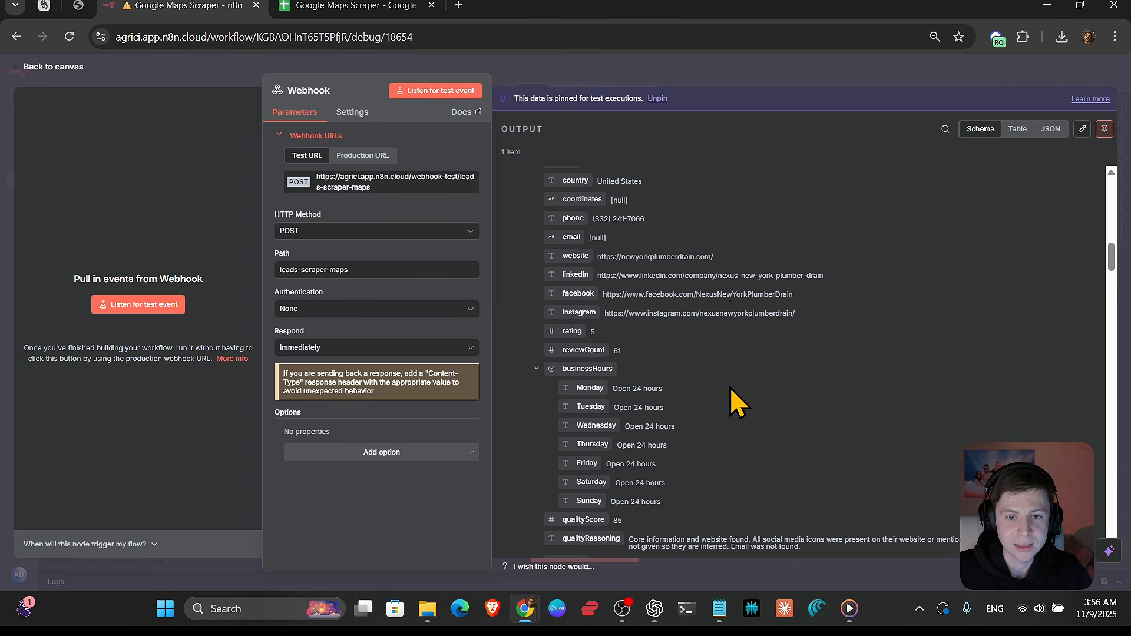
scroll(732, 391, down, 2)
scroll(613, 320, up, 3)
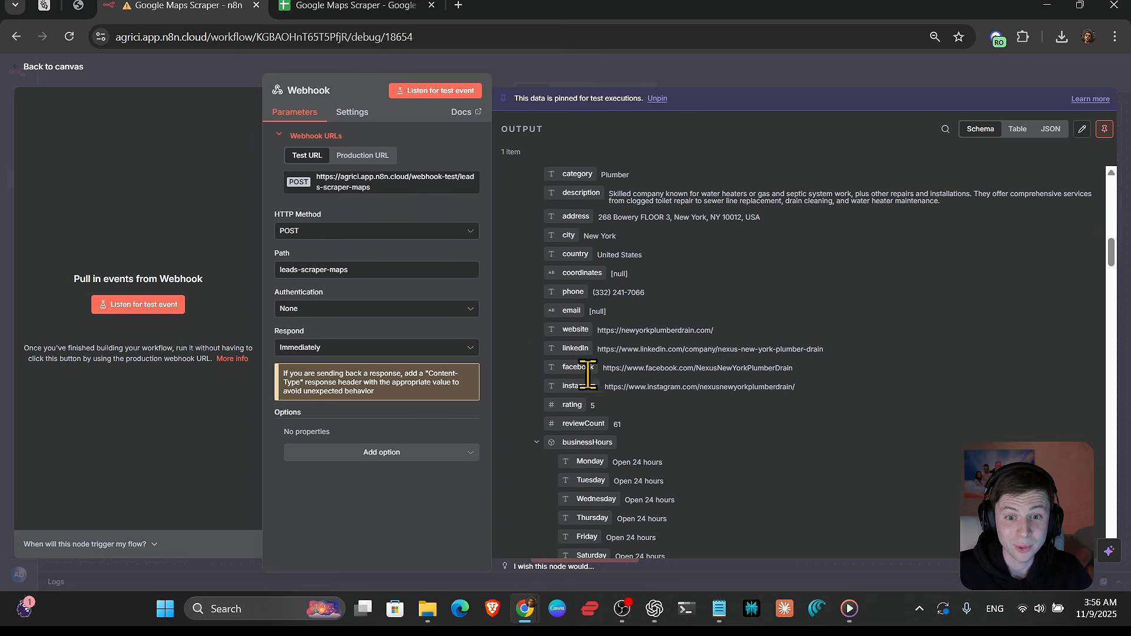
scroll(684, 351, down, 1)
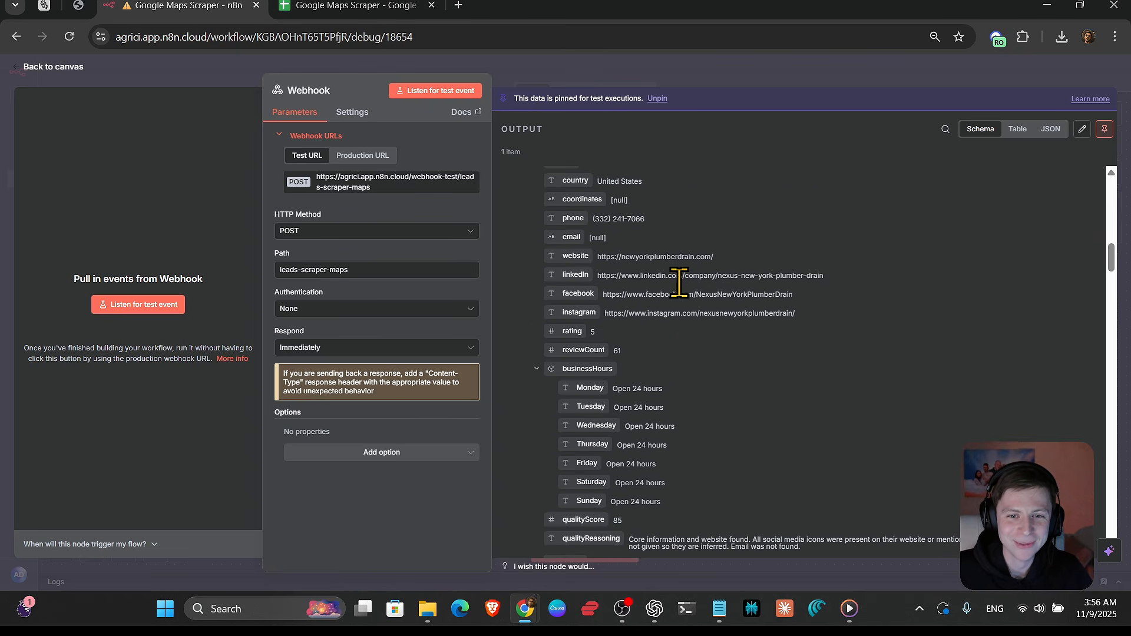
click(722, 76)
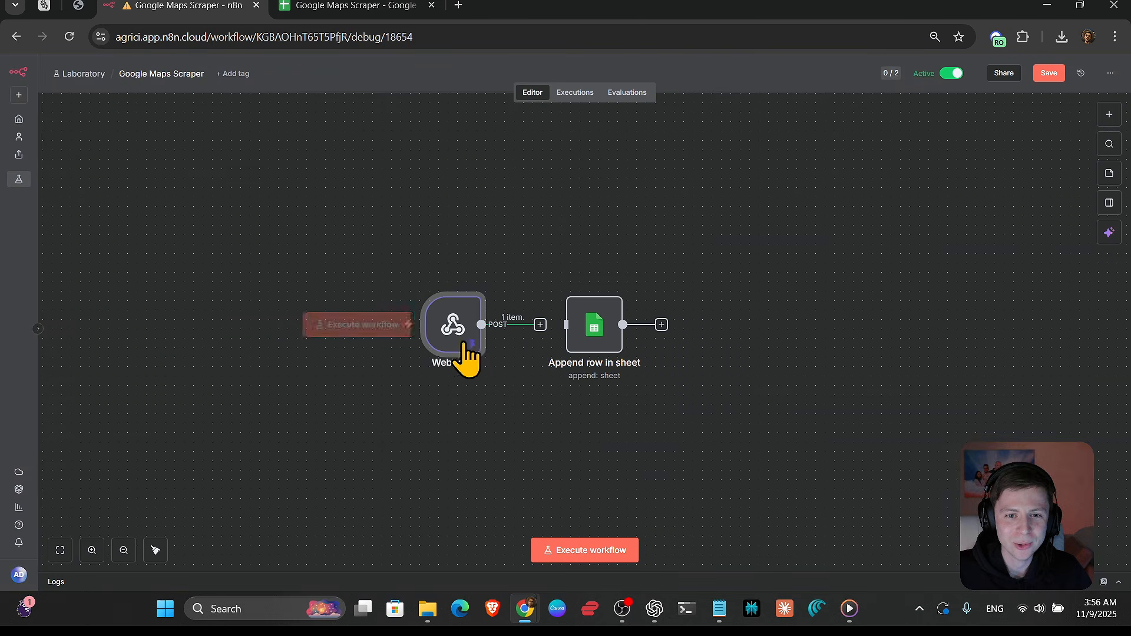
- Move the Webhook node away from Append row in sheet and add a Split Out node after it
drag(463, 358, 245, 353)
drag(323, 325, 413, 345)
text(split)
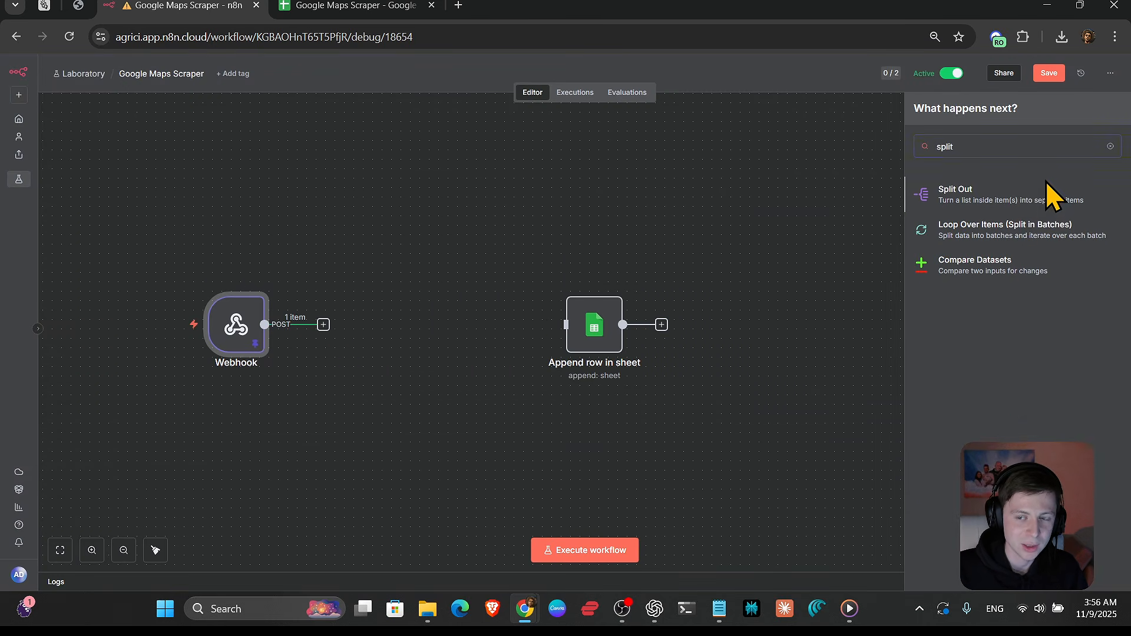
click(1050, 195)
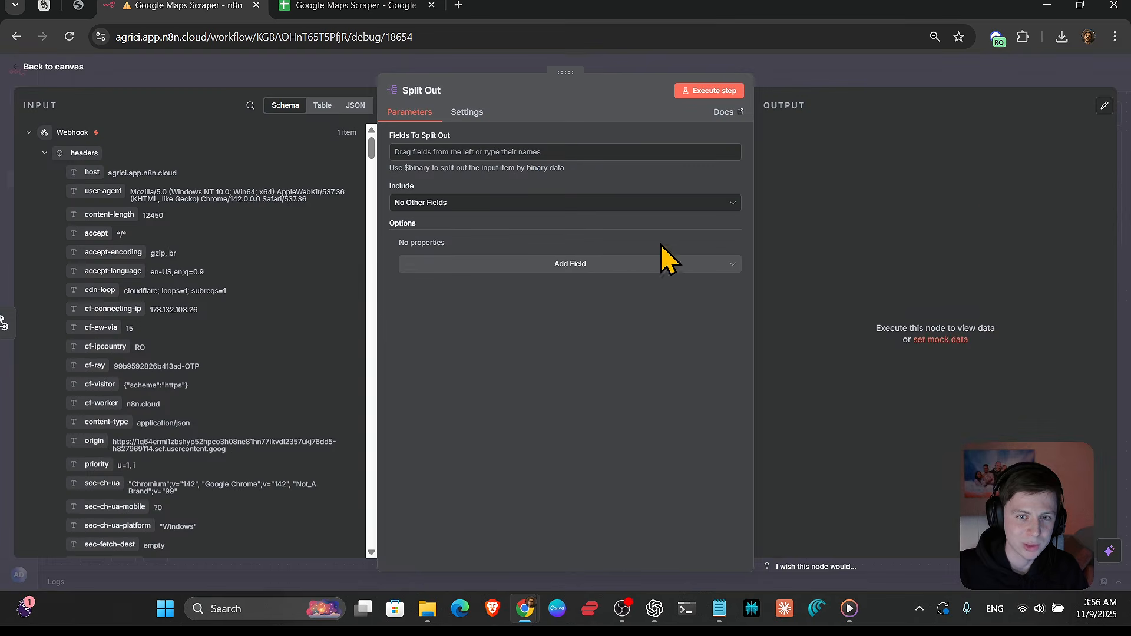
- Set the Split Out node's field to split out to body, execute the node, and return to the canvas
scroll(93, 434, down, 10)
click(46, 403)
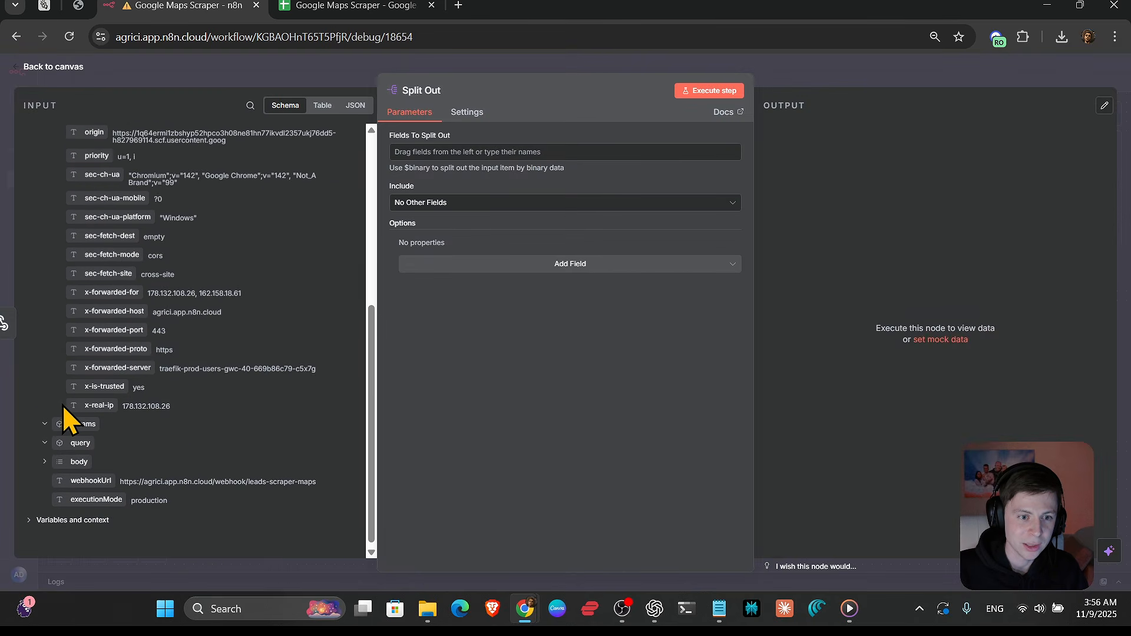
drag(70, 455, 463, 152)
click(718, 90)
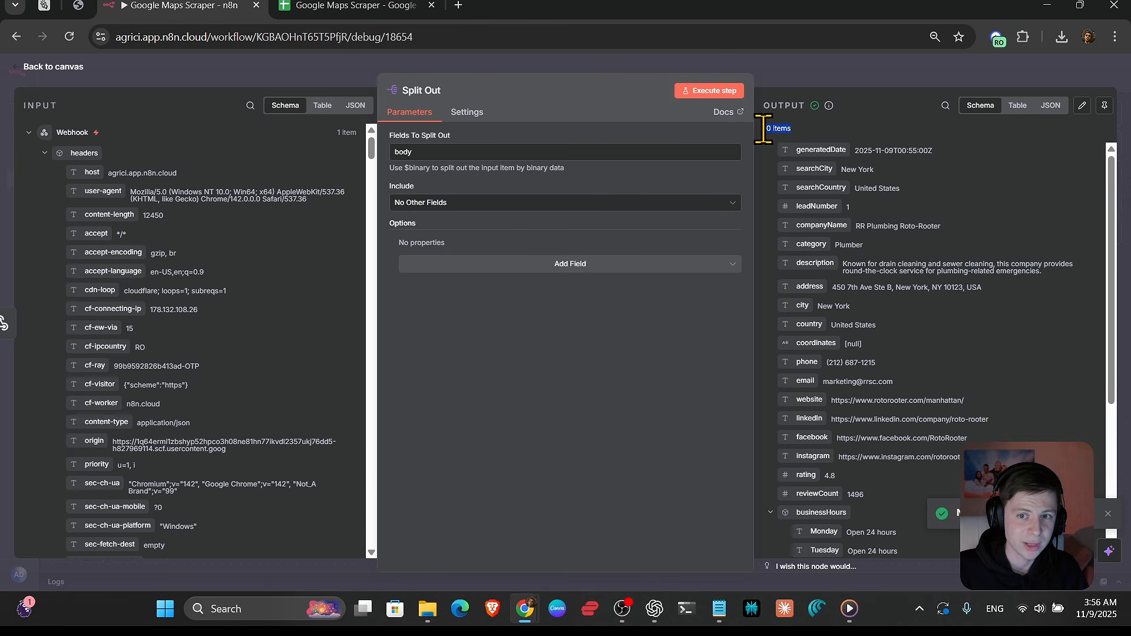
click(827, 76)
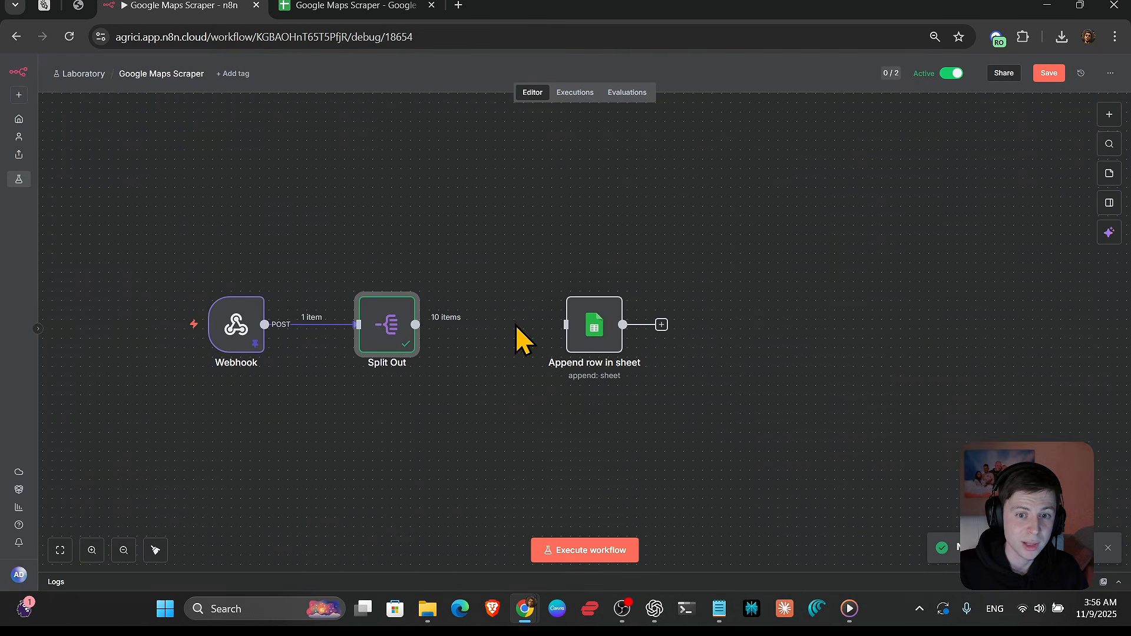
- Move Append row in sheet closer to Split Out, connect the two nodes, and open the sheet node's column mappings
drag(593, 328, 528, 327)
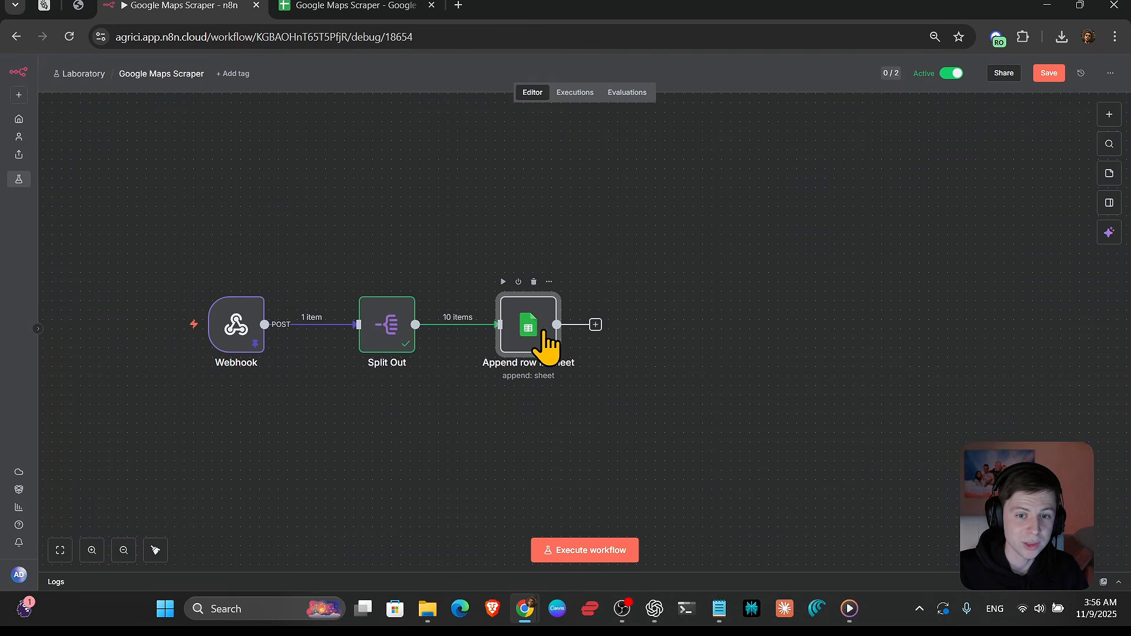
double_click(540, 337)
scroll(589, 306, down, 3)
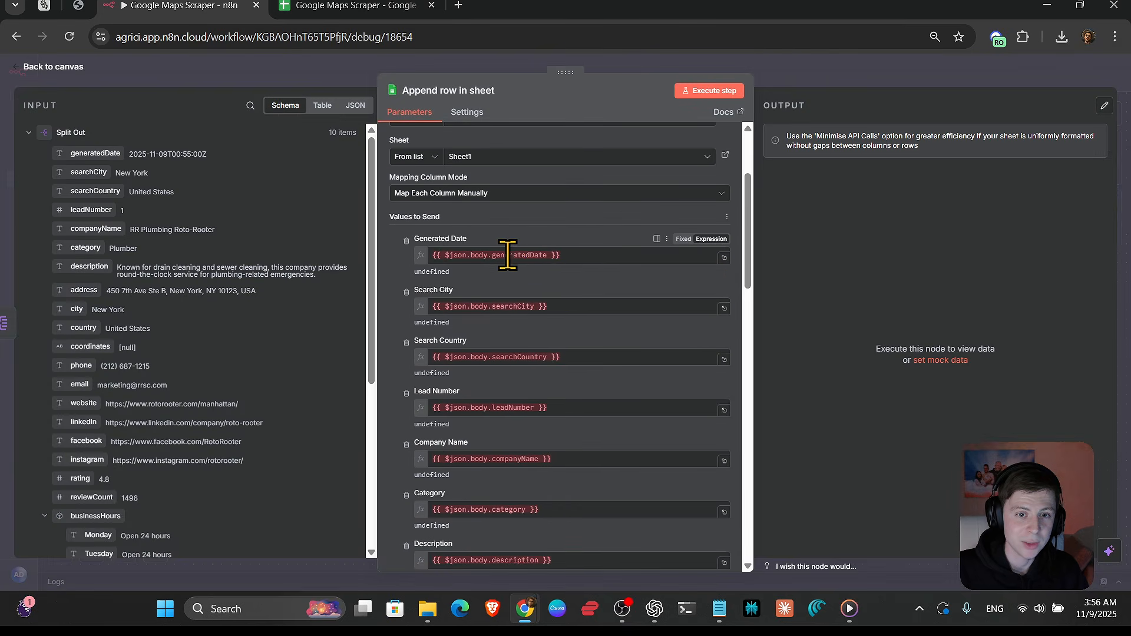
- Clear the manual mapping expressions for Generated Date, Search City, Search Country and Lead Number
click(481, 257)
key(ctrl+a)
key(BackSpace)
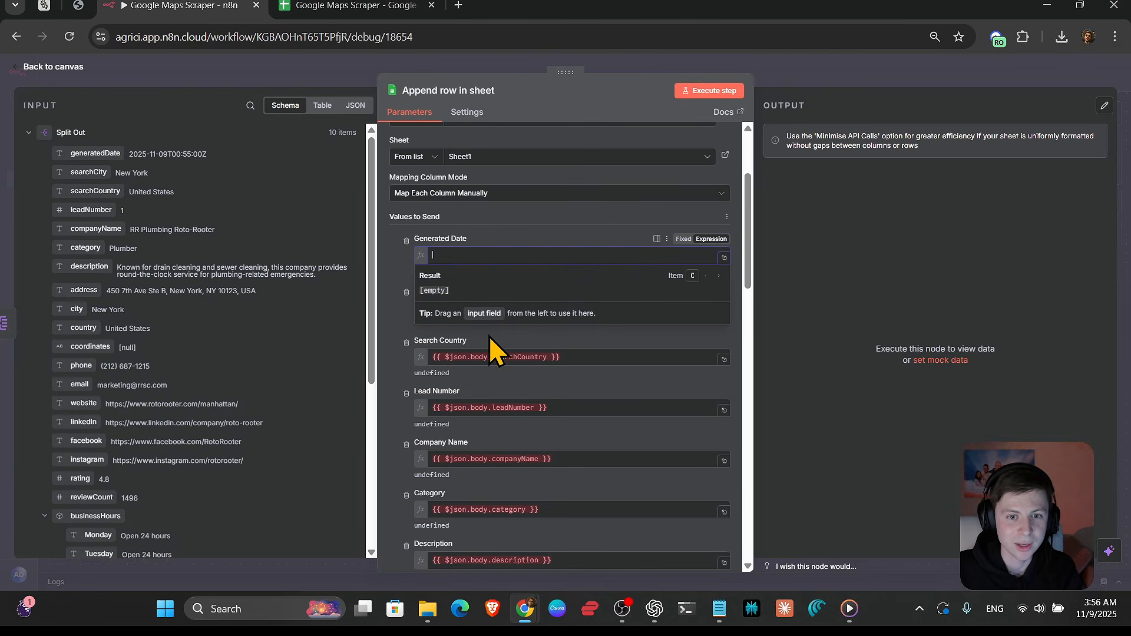
click(531, 356)
click(524, 306)
key(ctrl+a)
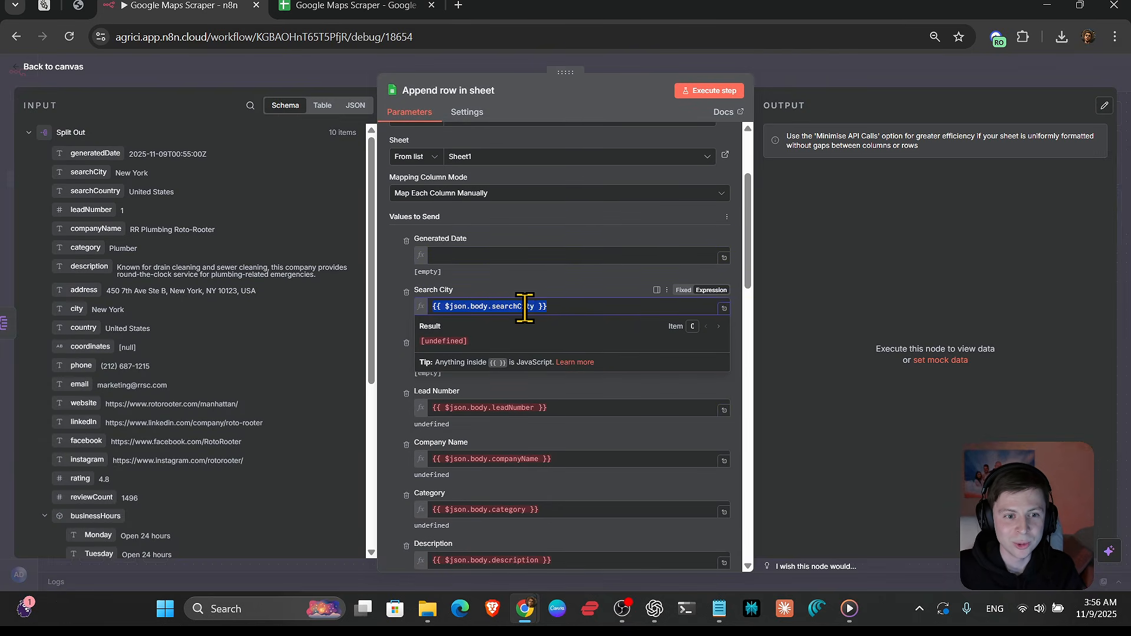
key(BackSpace)
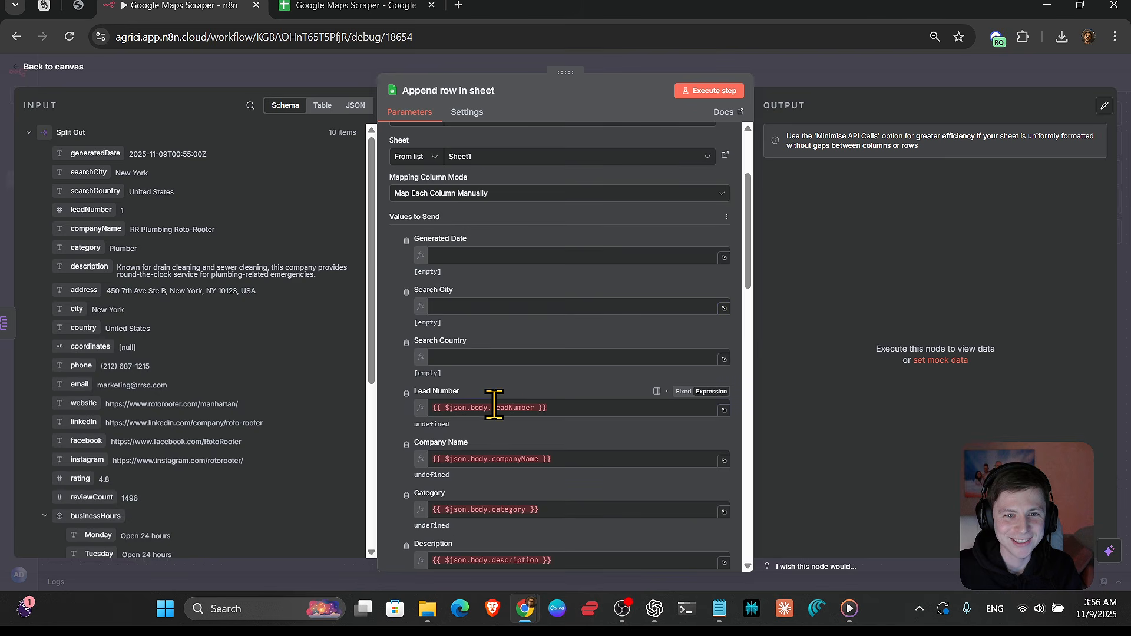
click(498, 408)
key(ctrl+a)
key(BackSpace)
- Set the mapping column mode to Map Automatically and execute the Append row in sheet node
click(478, 194)
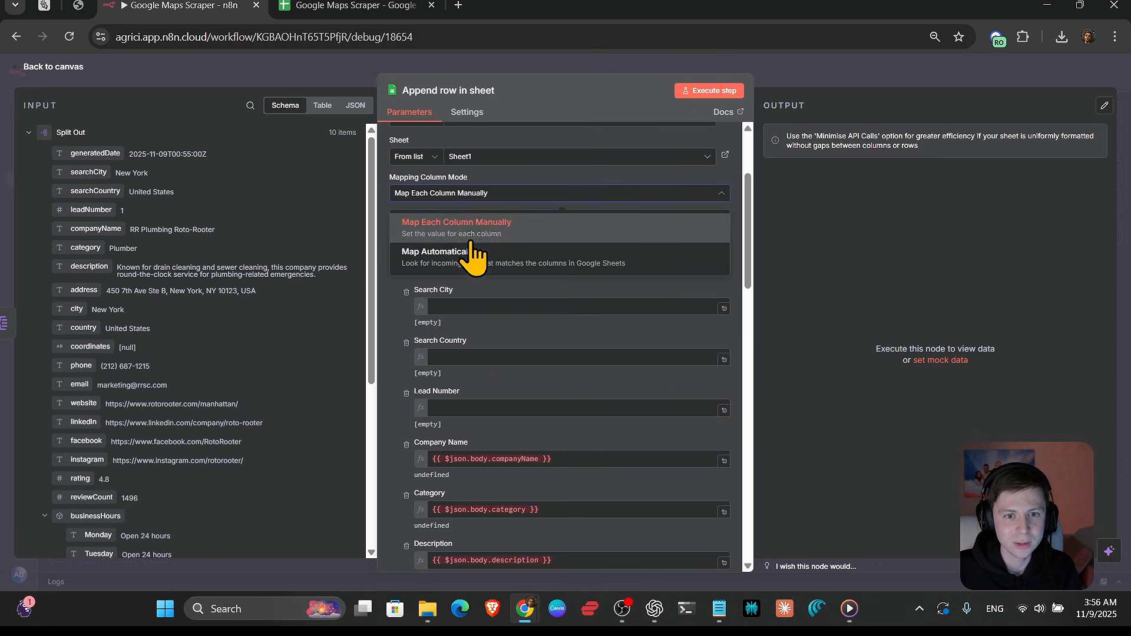
click(465, 253)
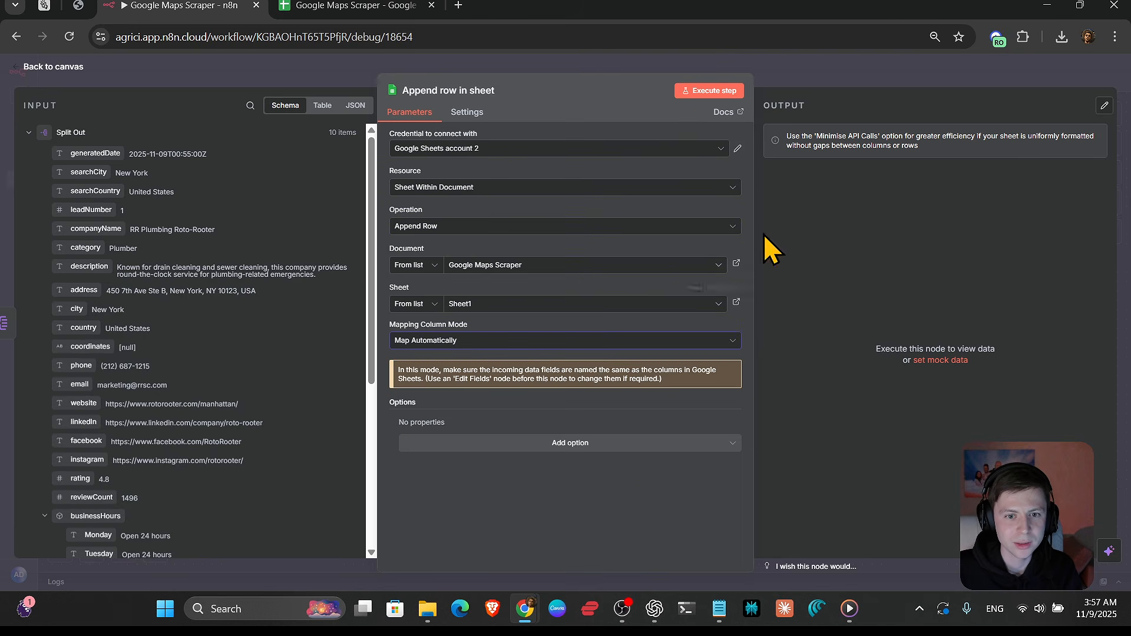
click(712, 92)
- Check the Google Maps Scraper spreadsheet for the appended leads while the node executes
click(361, 8)
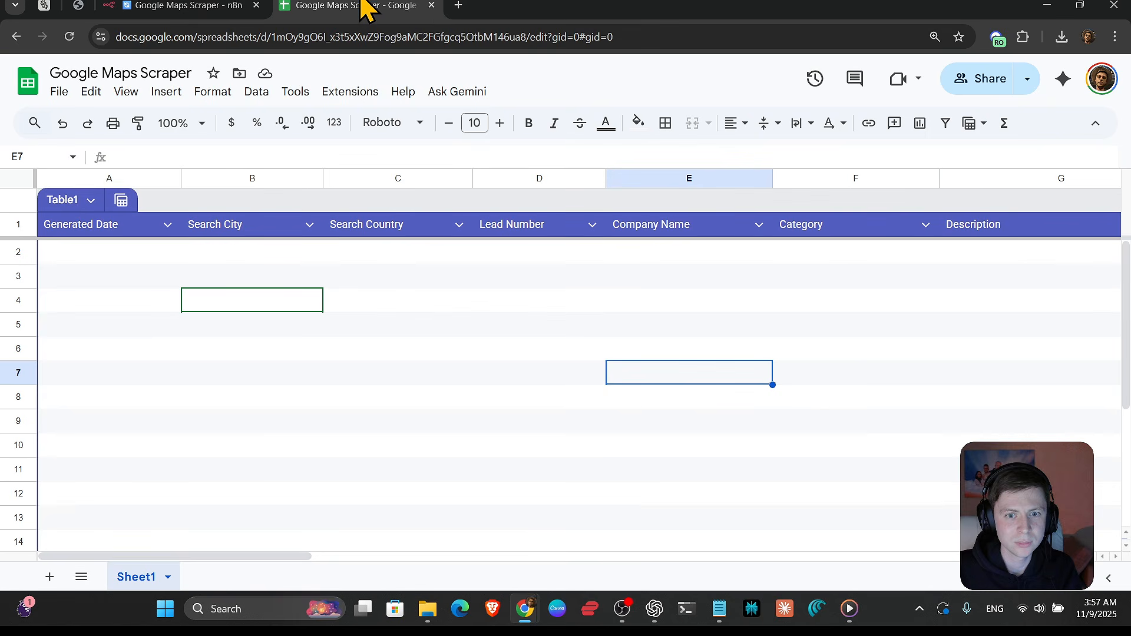
click(202, 7)
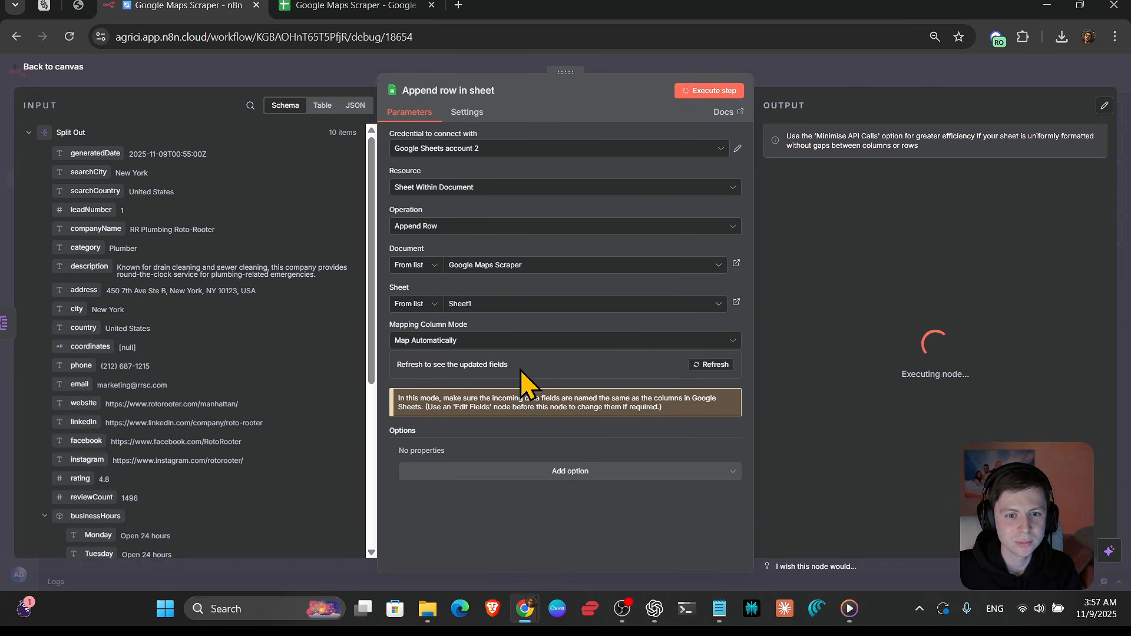
click(352, 7)
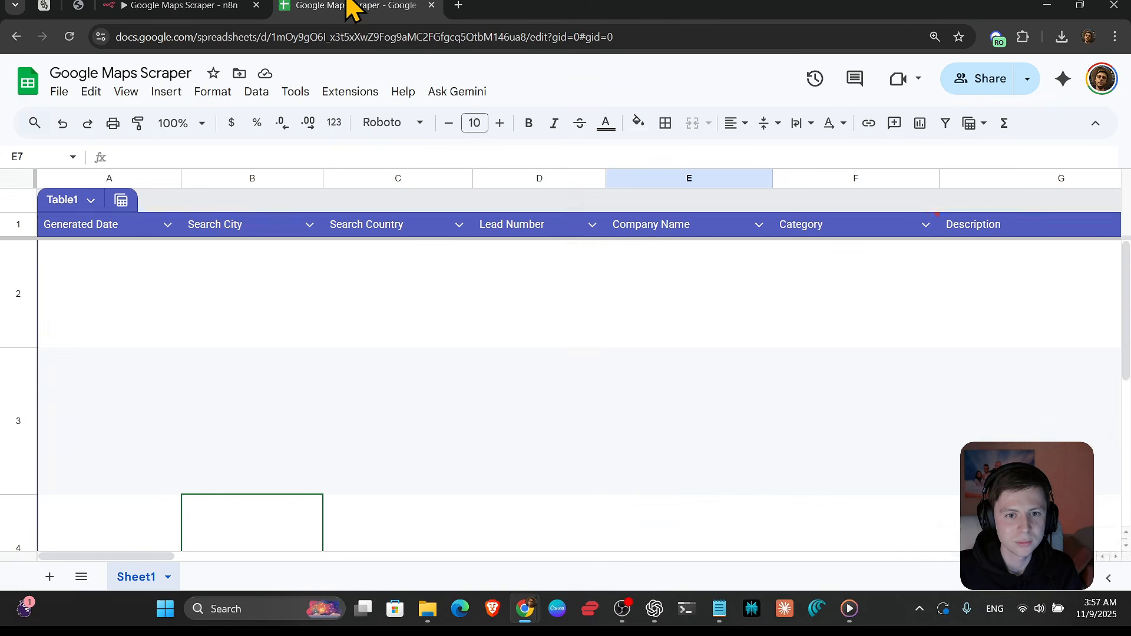
scroll(426, 398, down, 5)
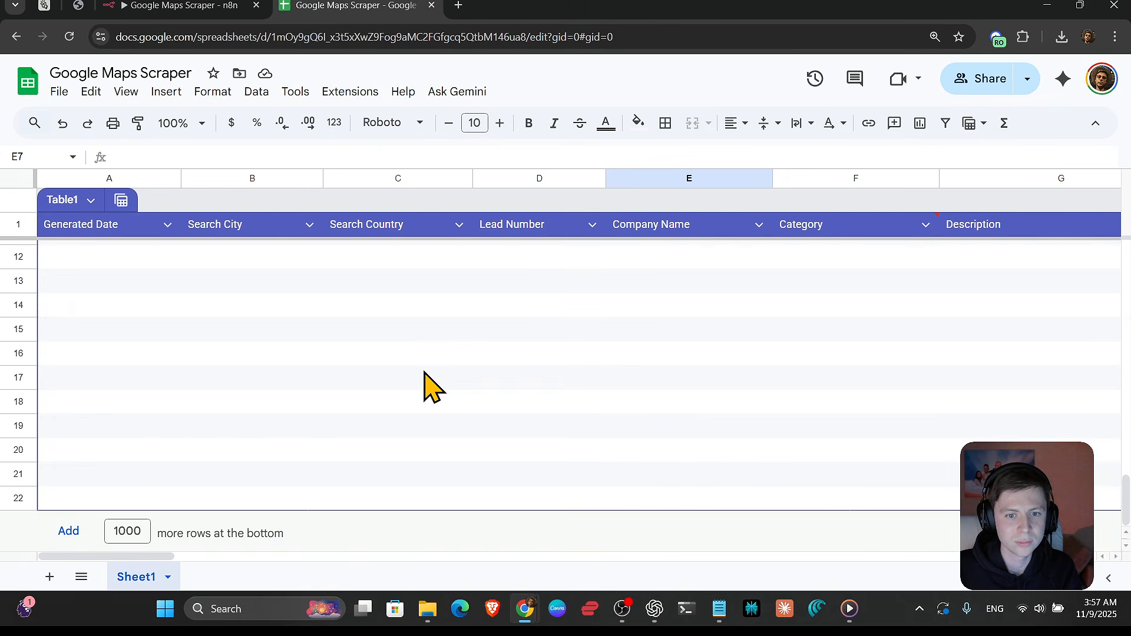
scroll(426, 386, up, 5)
click(391, 354)
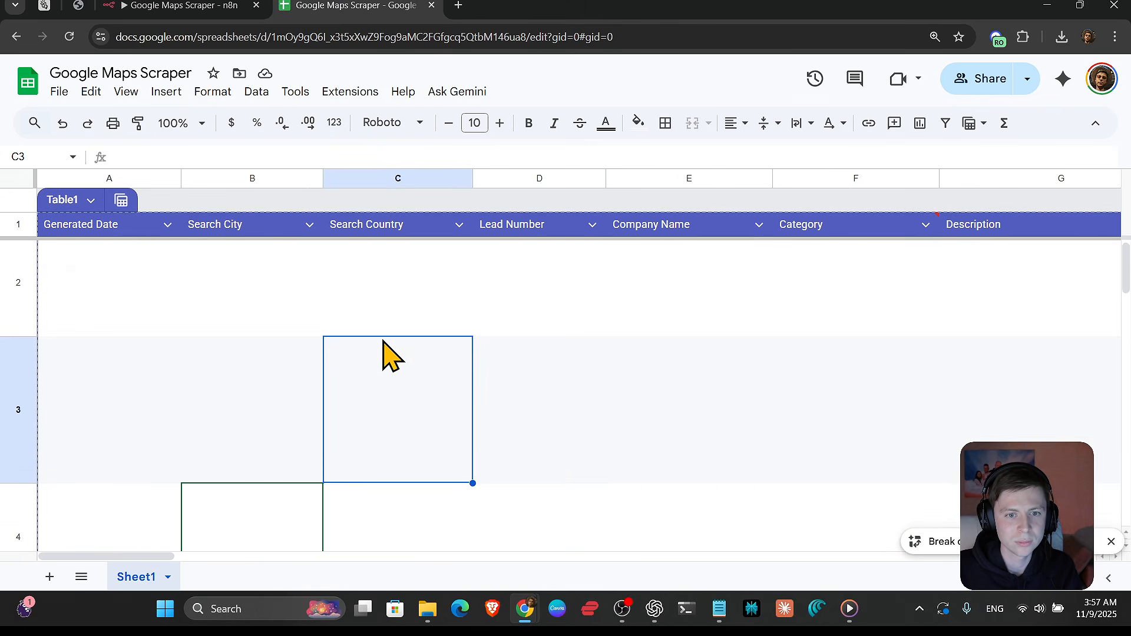
- Open an Apps Script project for the Google Maps Scraper spreadsheet and return to the sheet
click(350, 91)
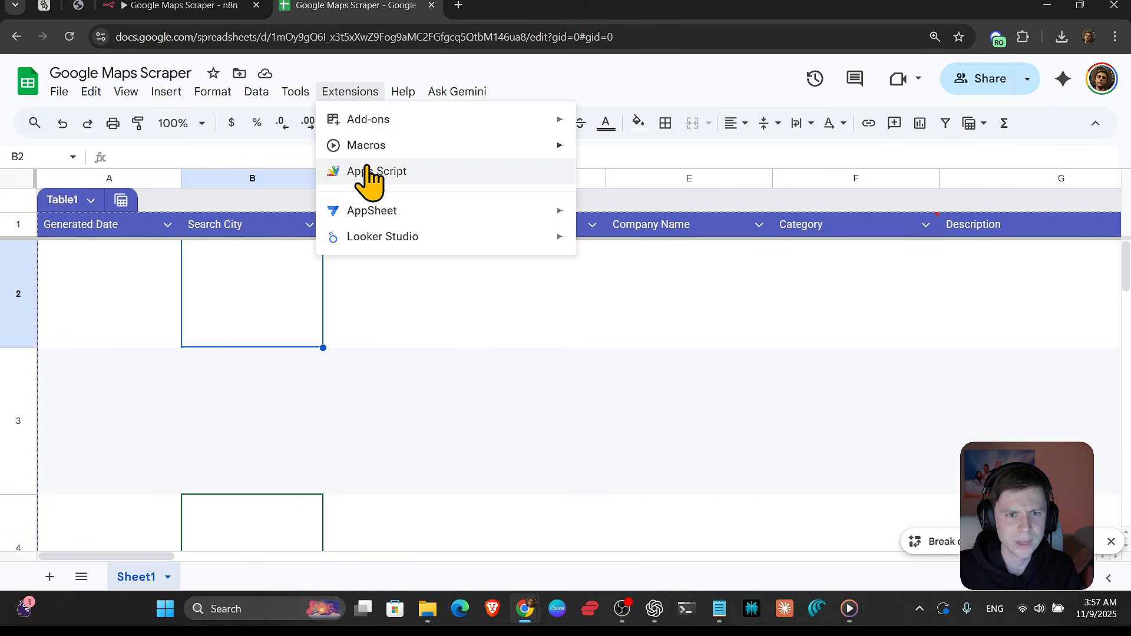
click(377, 170)
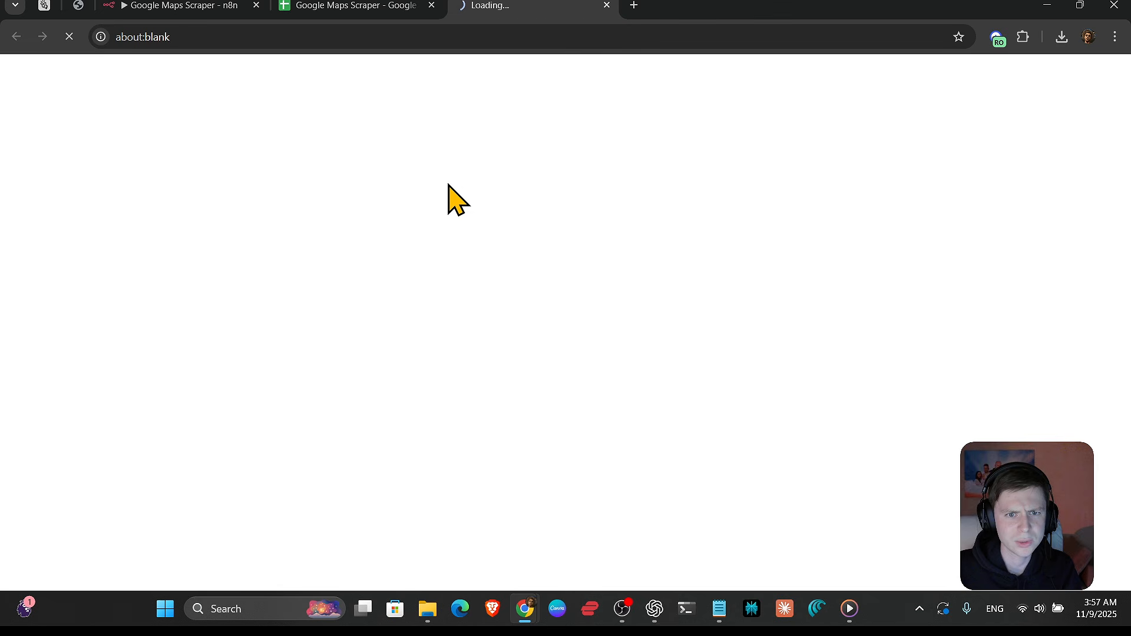
click(372, 7)
- Fill rows 2 to 22 below the table header with black
click(114, 302)
click(15, 227)
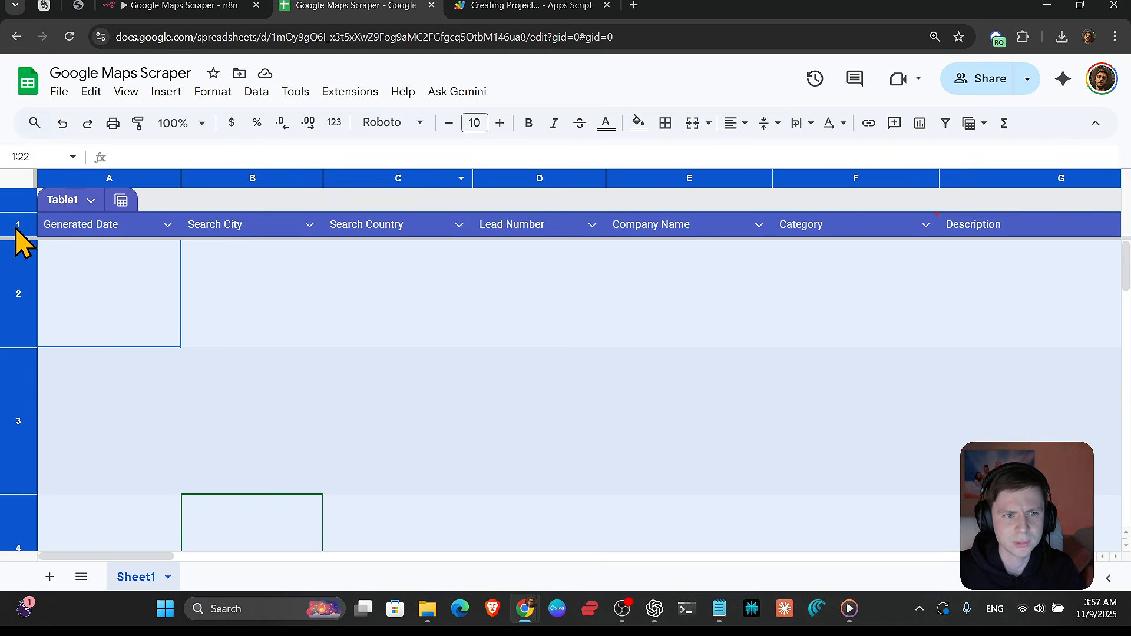
click(638, 124)
click(647, 179)
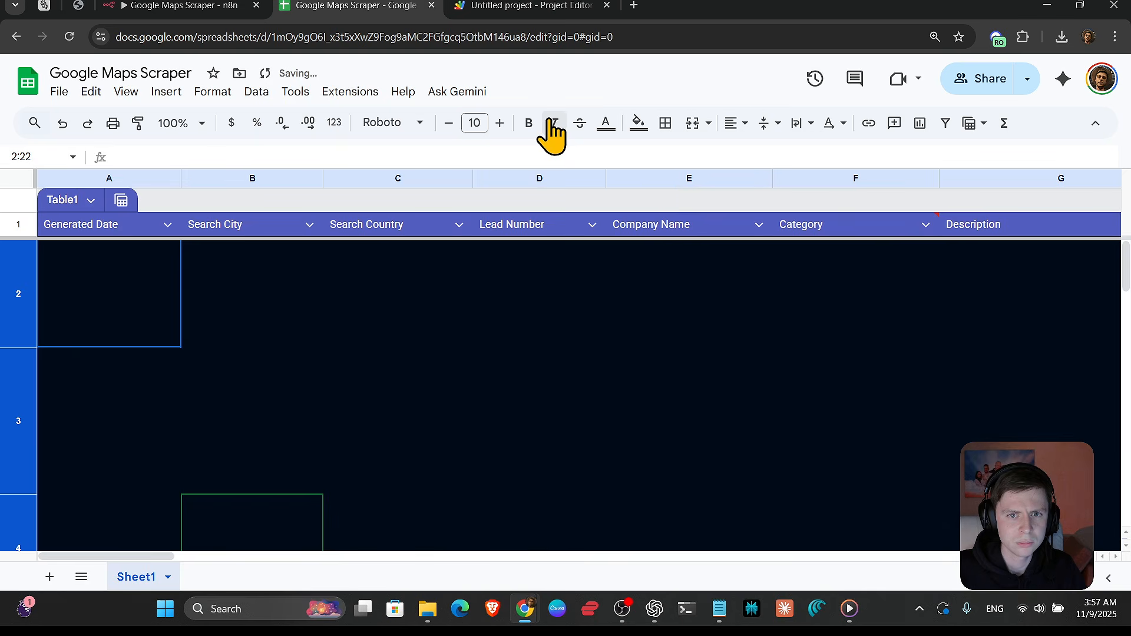
- Undo the black fill on rows 2 to 22 and set their text color to black
key(ctrl+z)
click(605, 123)
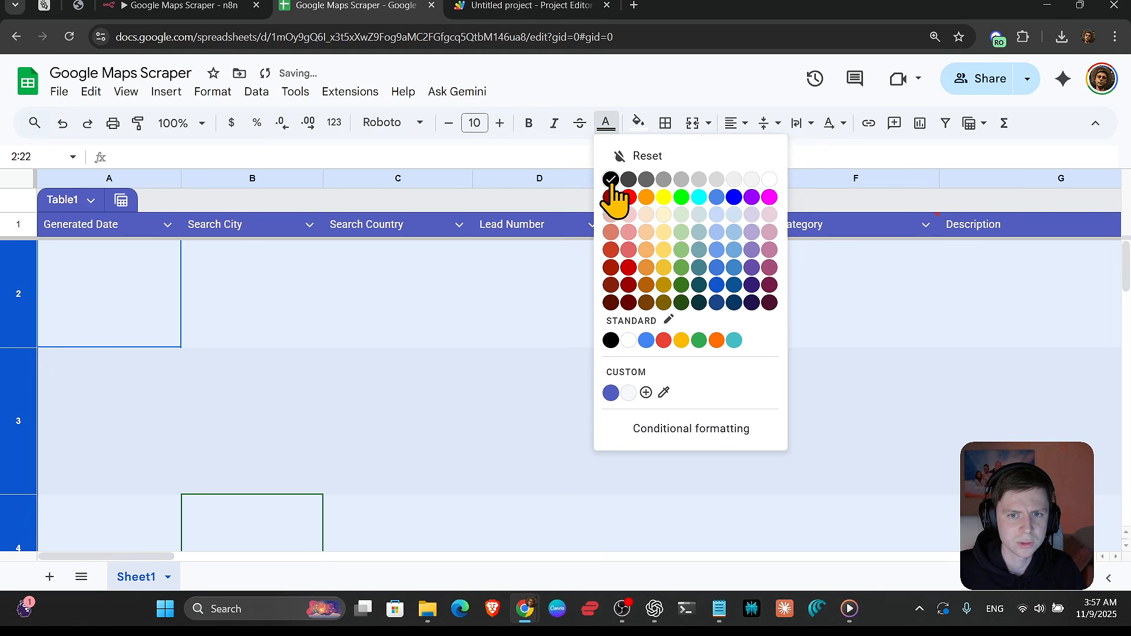
click(611, 179)
click(532, 320)
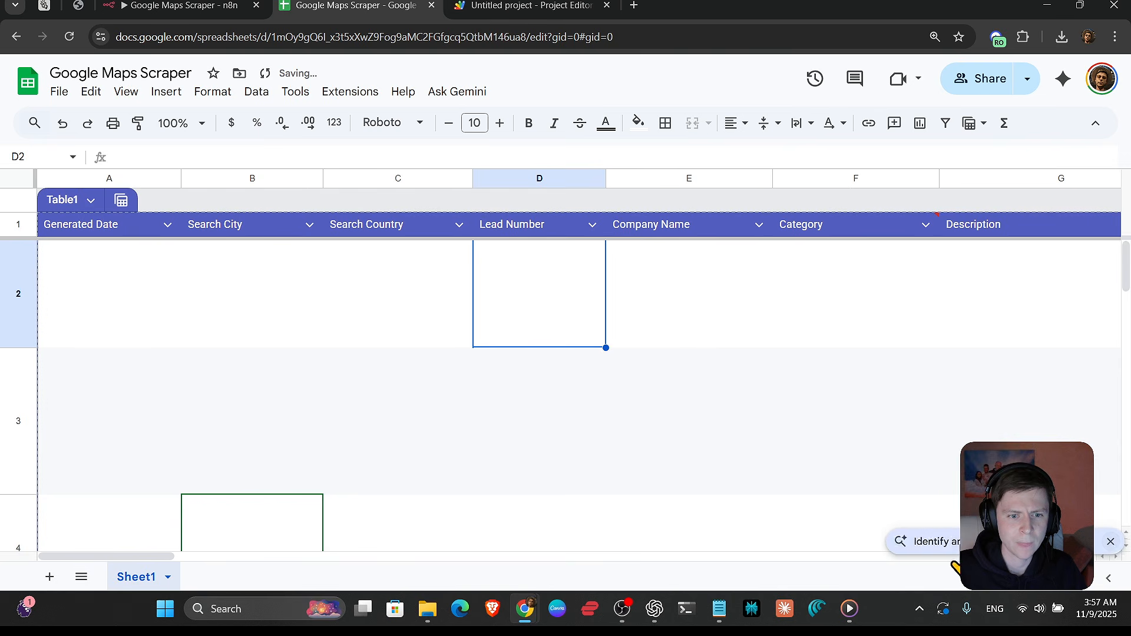
- Select rows 2 to 13 of the sheet and fit their row heights to the content
mouse_move(121, 556)
mouse_down()
mouse_move(798, 543)
mouse_move(111, 546)
mouse_up()
click(27, 271)
scroll(94, 401, down, 5)
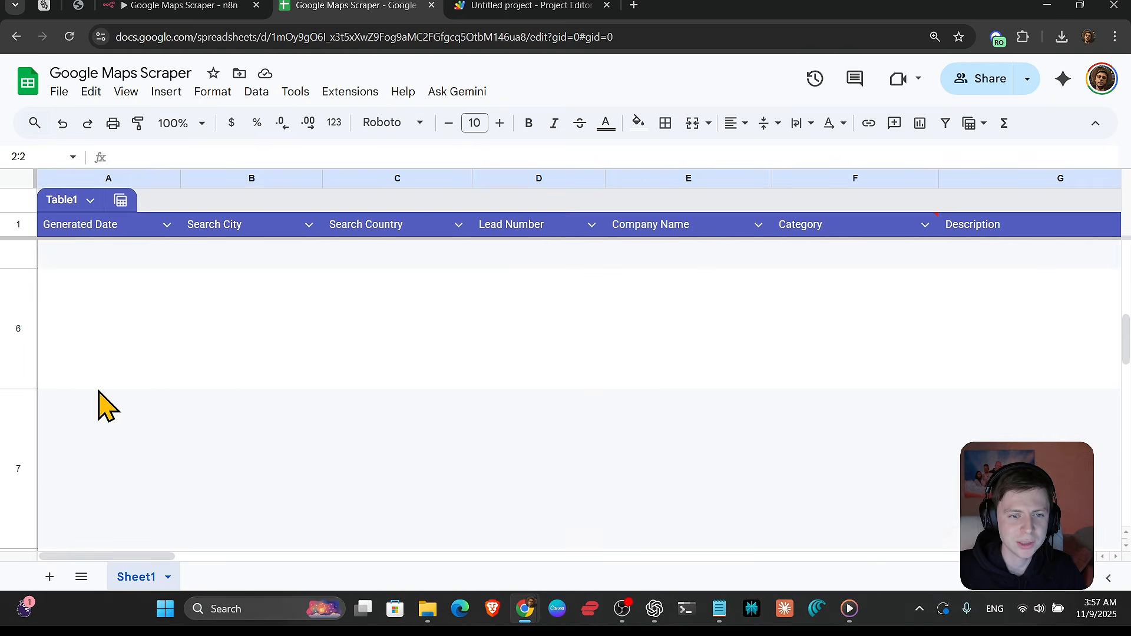
shift+click(25, 514)
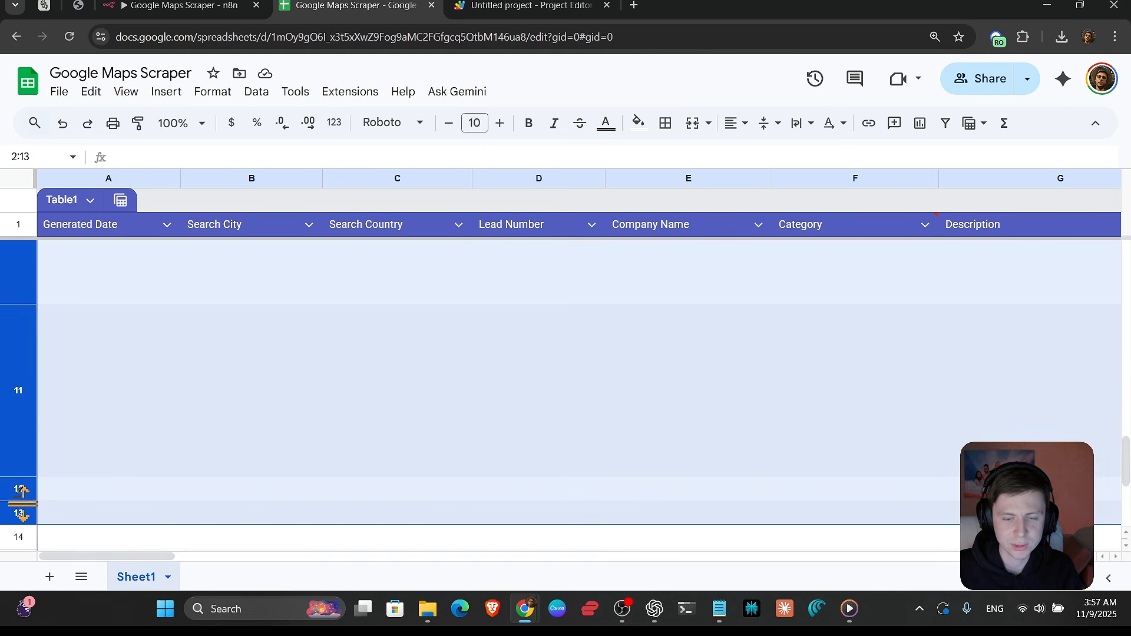
double_click(21, 501)
click(455, 411)
- Return to the n8n workflow and set the Append row in sheet node's mapping column mode to Map Each Column Manually
click(248, 7)
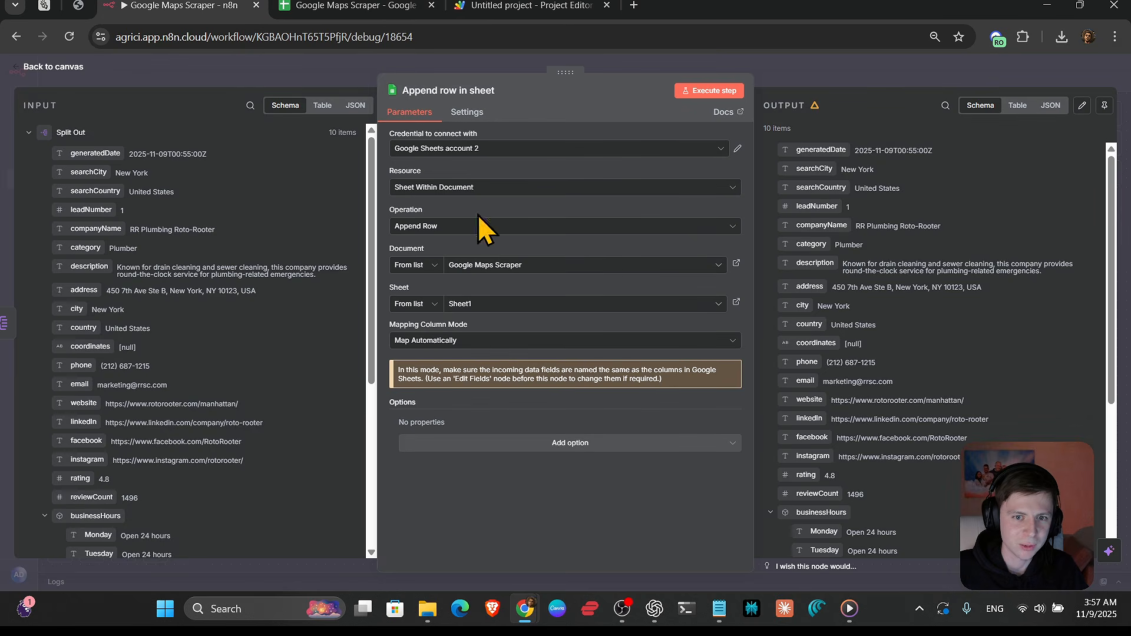
click(582, 341)
click(438, 380)
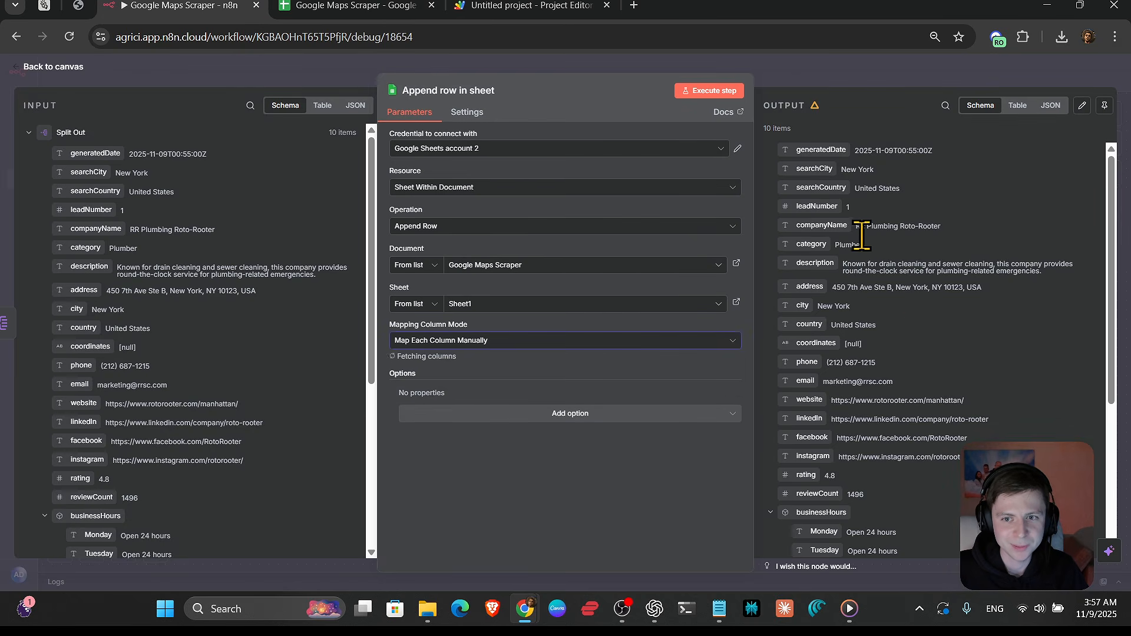
- Map Generated Date, Search City, Search Country and Lead Number to the generatedDate, searchCity, searchCountry and leadNumber fields from Split Out
click(472, 404)
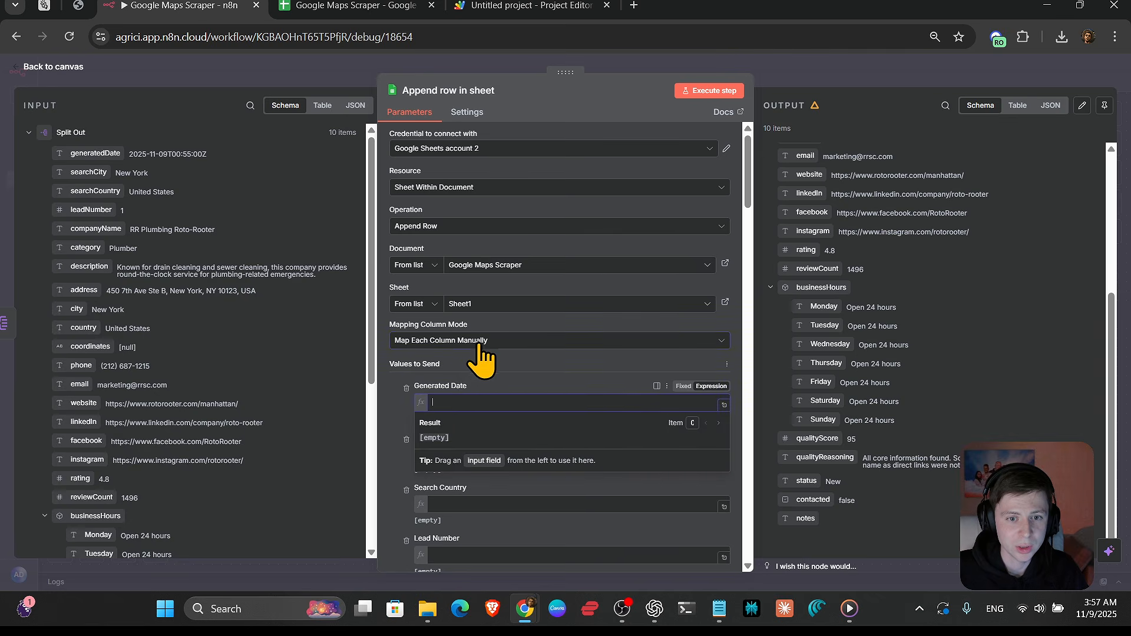
drag(89, 151, 462, 392)
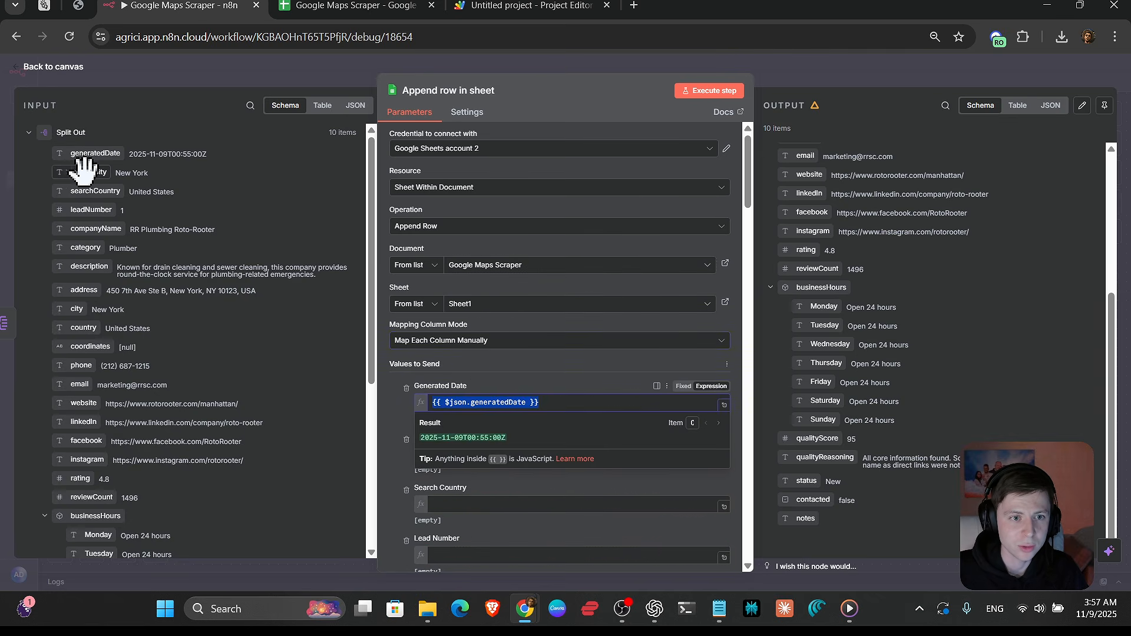
drag(83, 171, 474, 456)
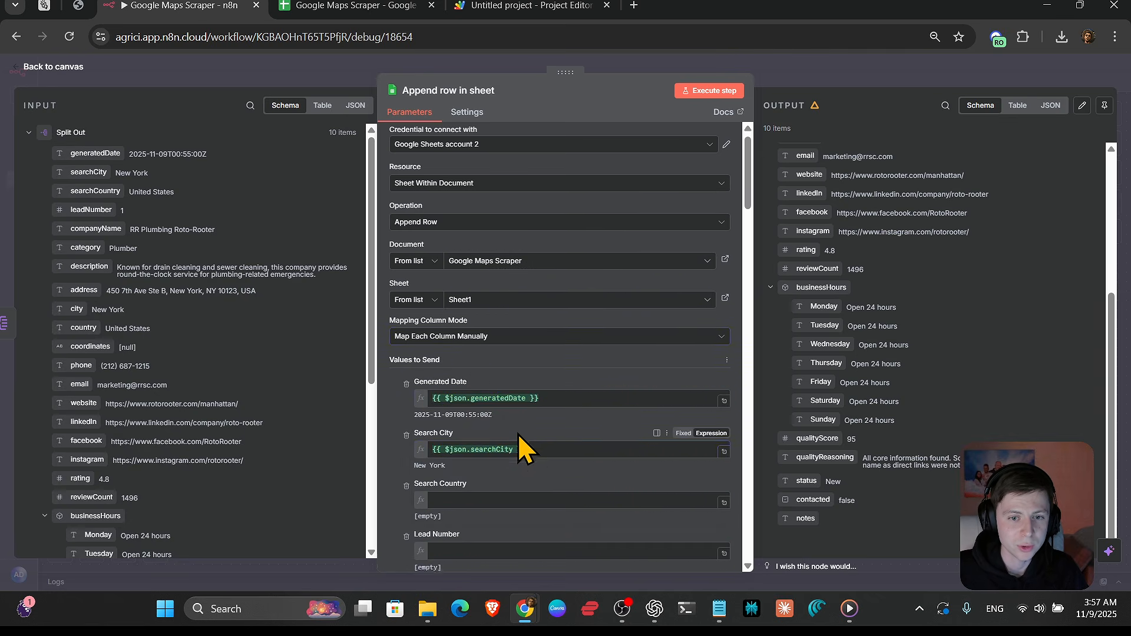
scroll(518, 450, down, 4)
drag(86, 191, 478, 289)
click(475, 334)
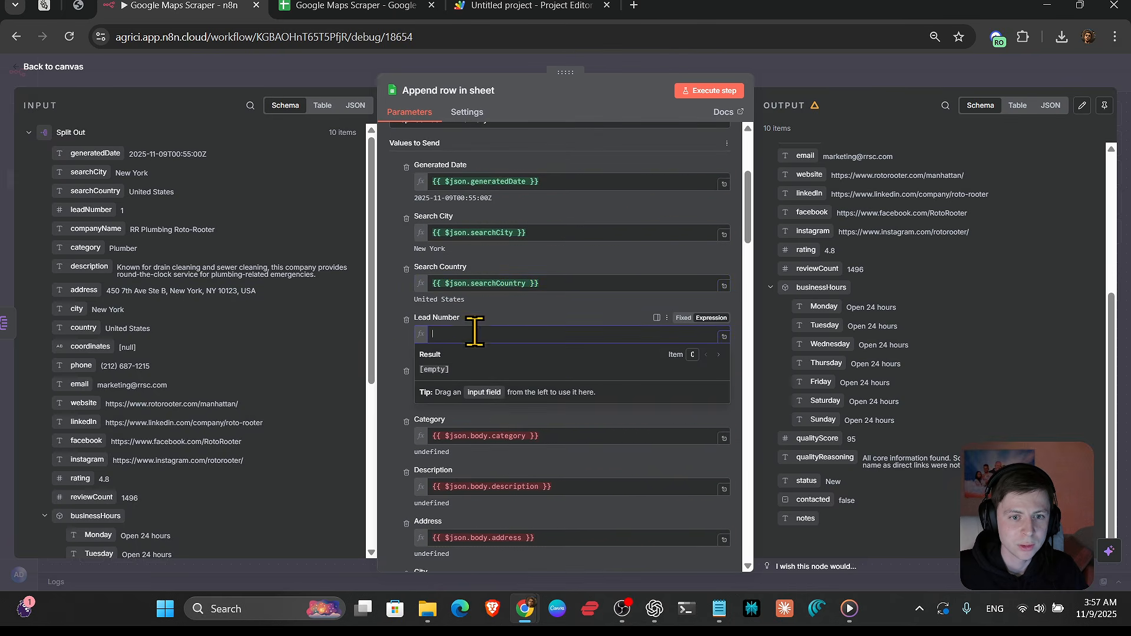
drag(91, 210, 215, 253)
drag(474, 334, 475, 335)
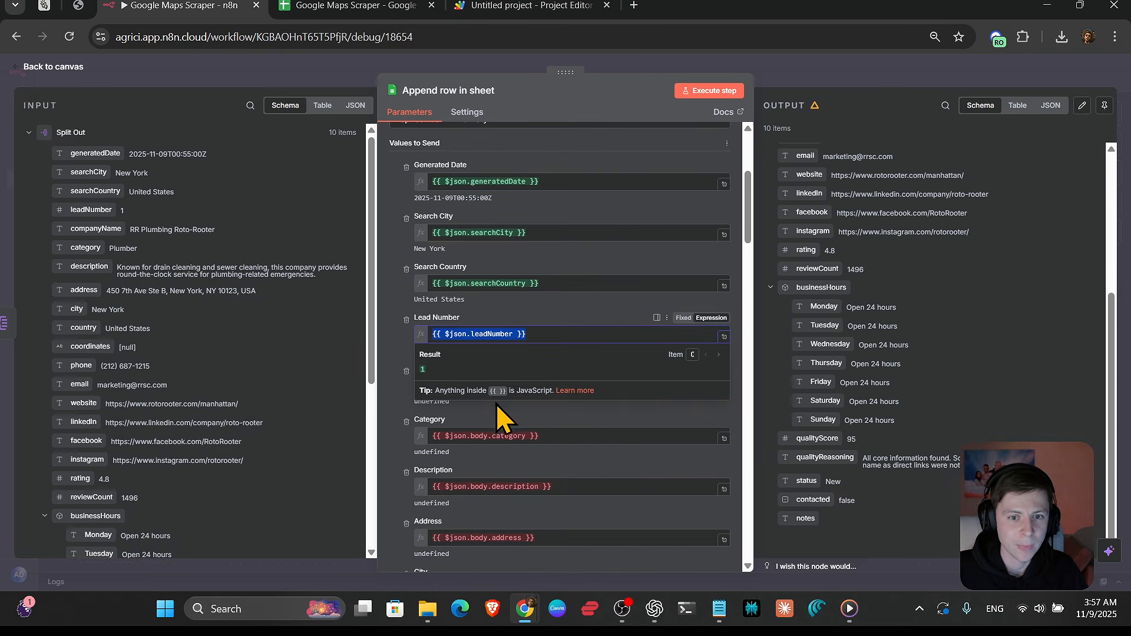
- Replace the Company Name, Category and Description expressions with the companyName, category and description fields from Split Out
click(511, 386)
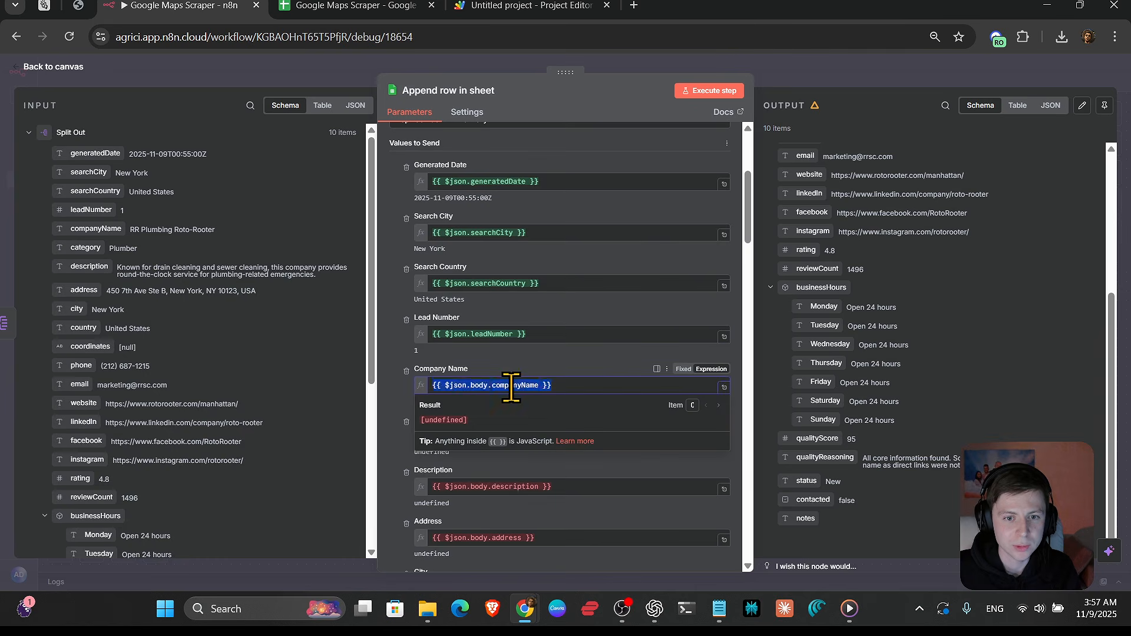
key(BackSpace)
click(552, 436)
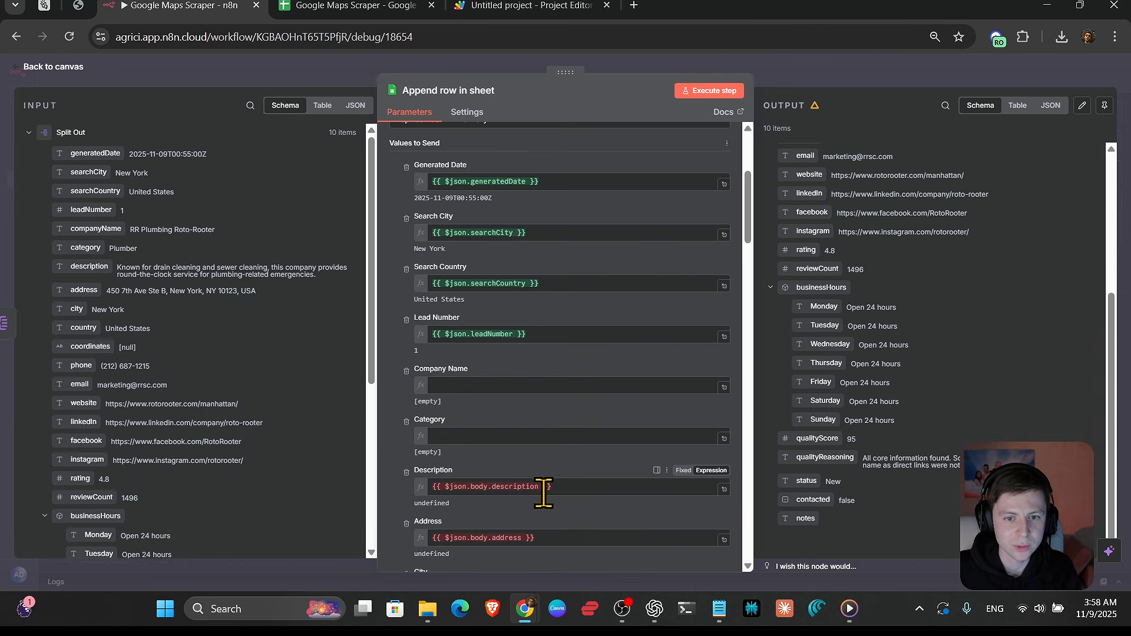
click(541, 488)
key(ctrl+a)
key(BackSpace)
drag(95, 229, 458, 389)
drag(94, 244, 501, 436)
drag(95, 259, 504, 493)
scroll(611, 383, down, 3)
click(587, 326)
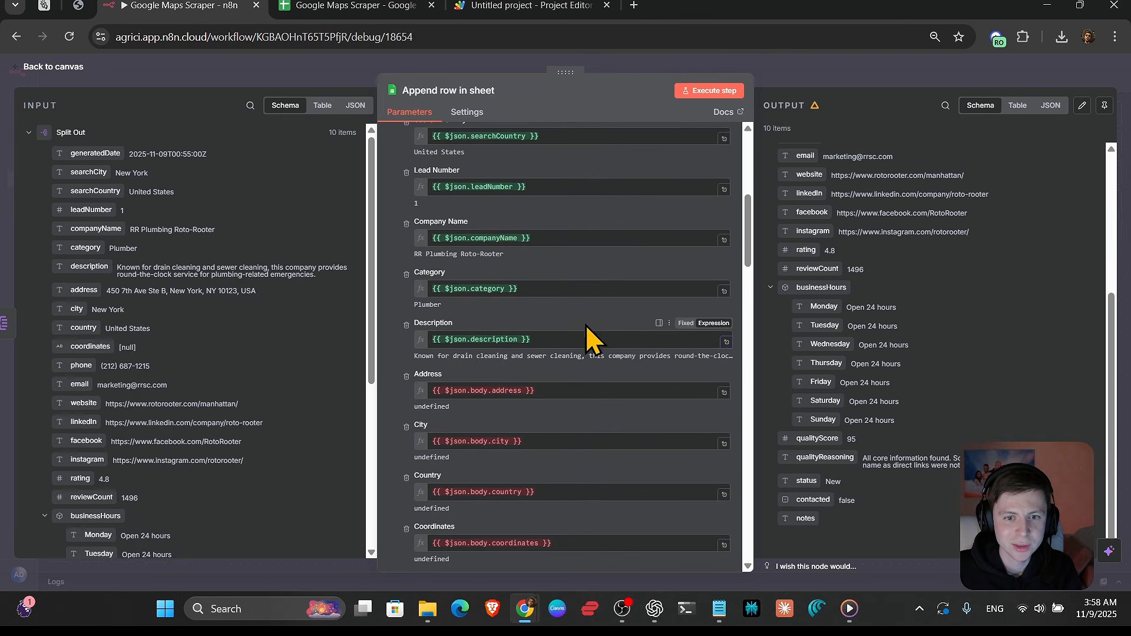
- Replace the Address, Country and City expressions with the address, country and city fields from Split Out
triple_click(484, 394)
key(BackSpace)
drag(84, 289, 585, 373)
scroll(565, 245, down, 3)
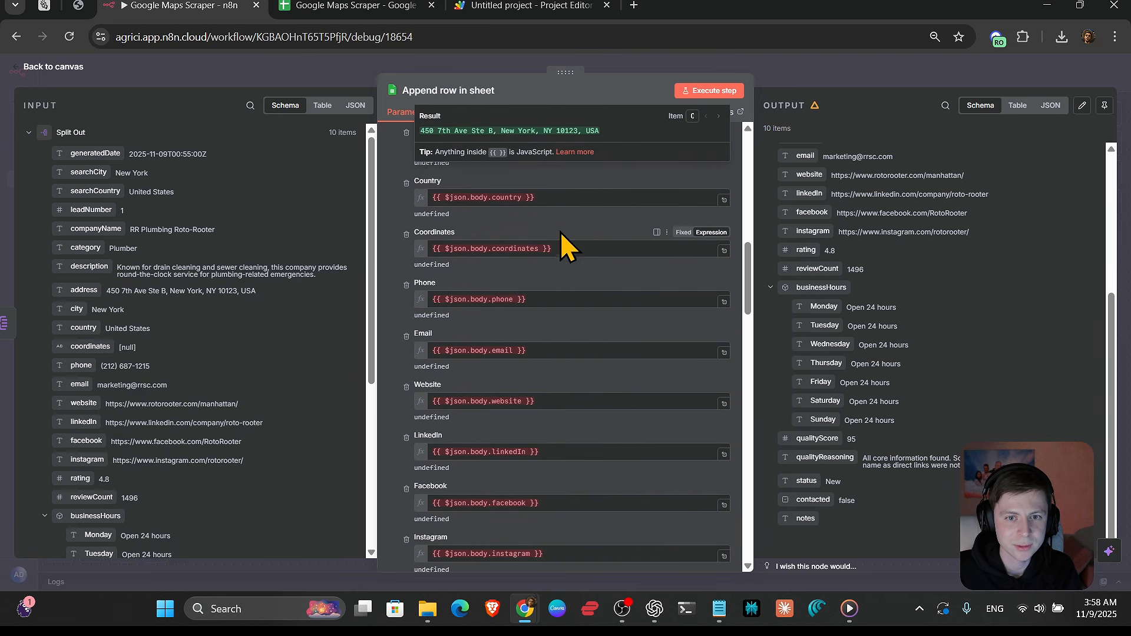
double_click(512, 197)
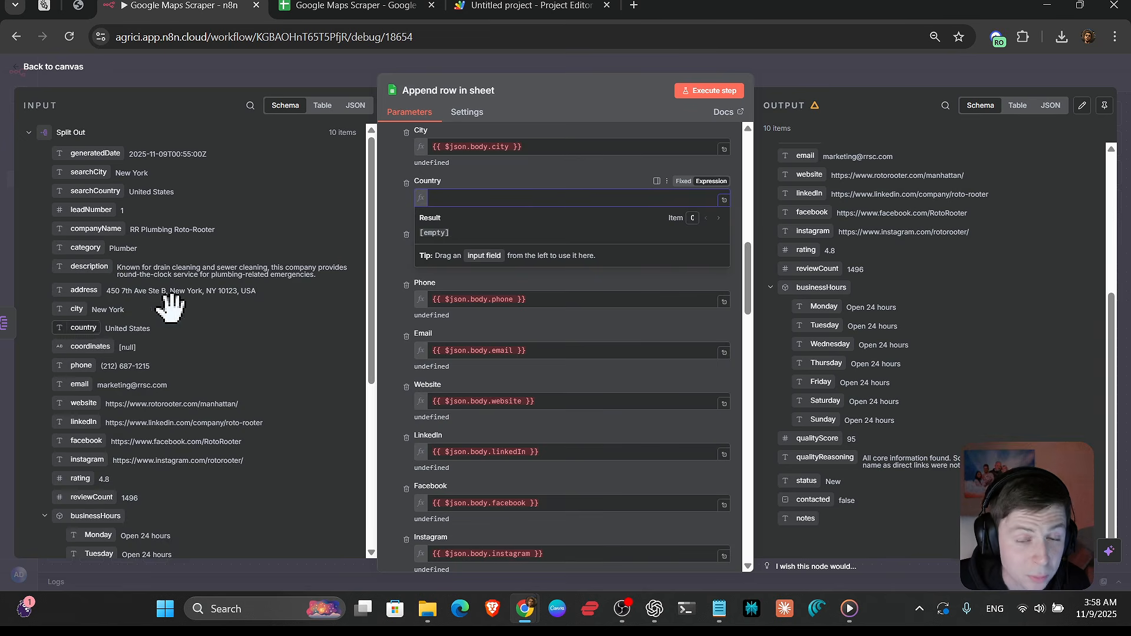
drag(171, 306, 501, 207)
scroll(538, 274, up, 2)
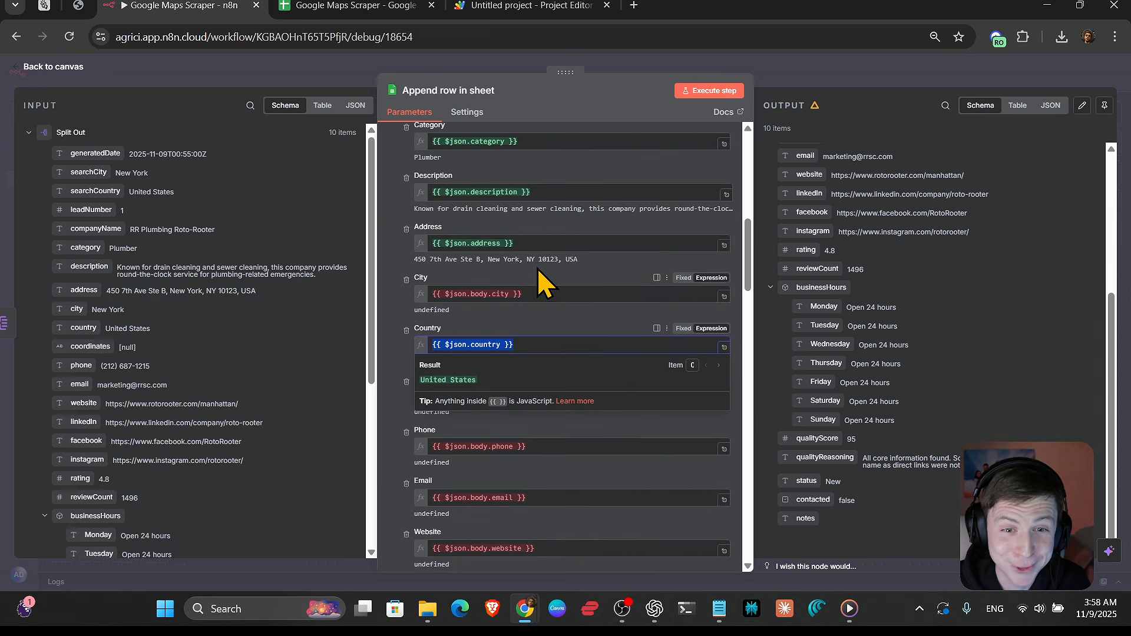
click(490, 293)
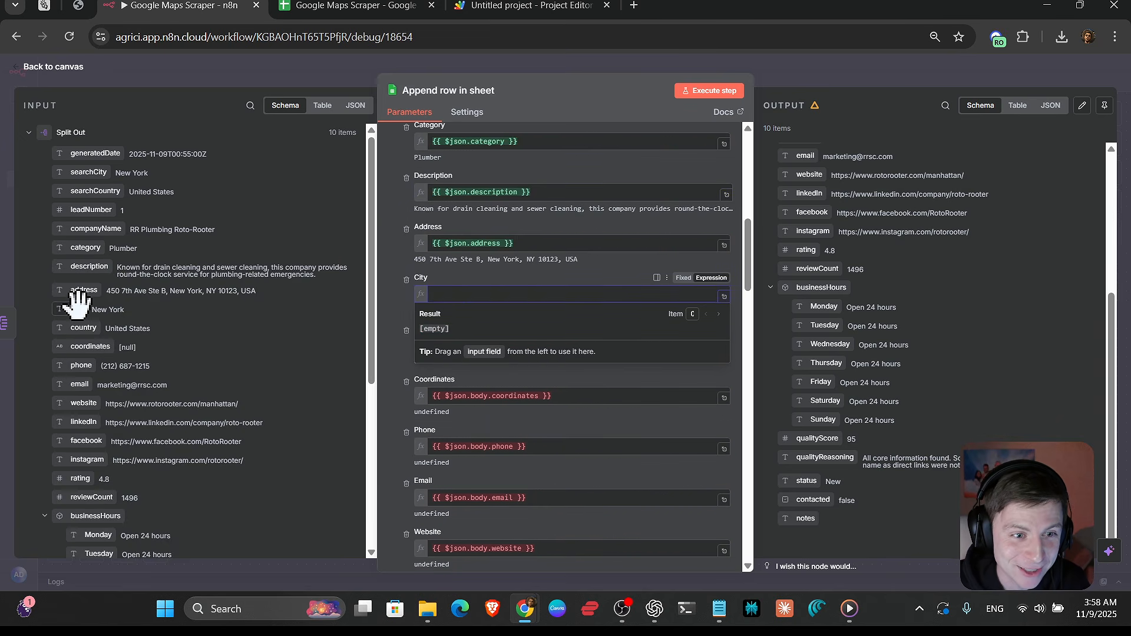
drag(77, 302, 495, 291)
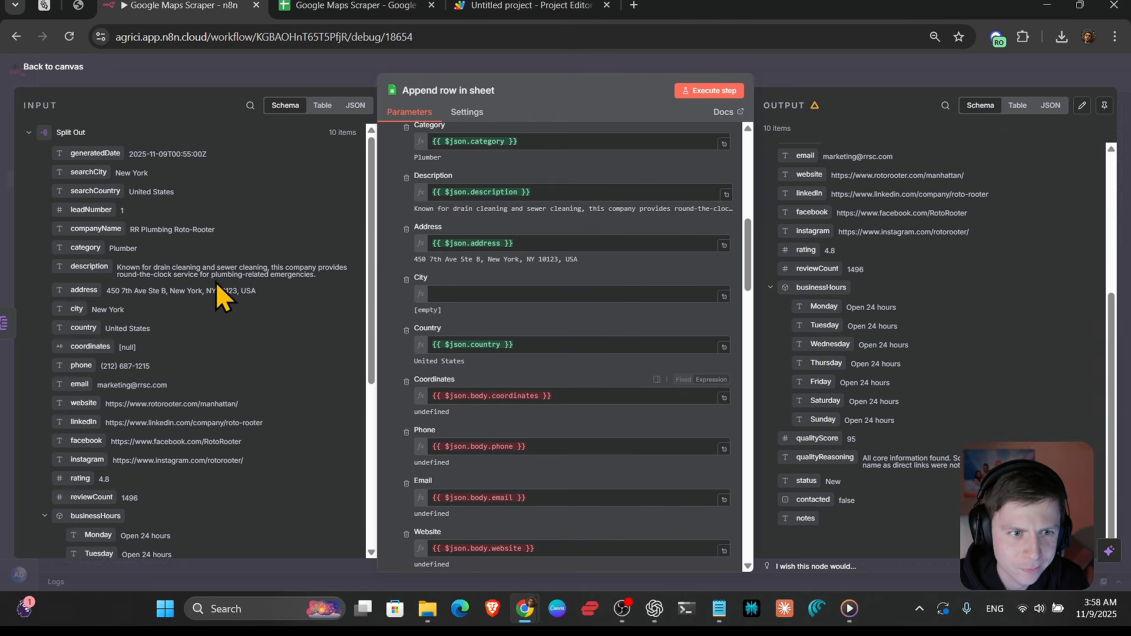
drag(77, 309, 533, 294)
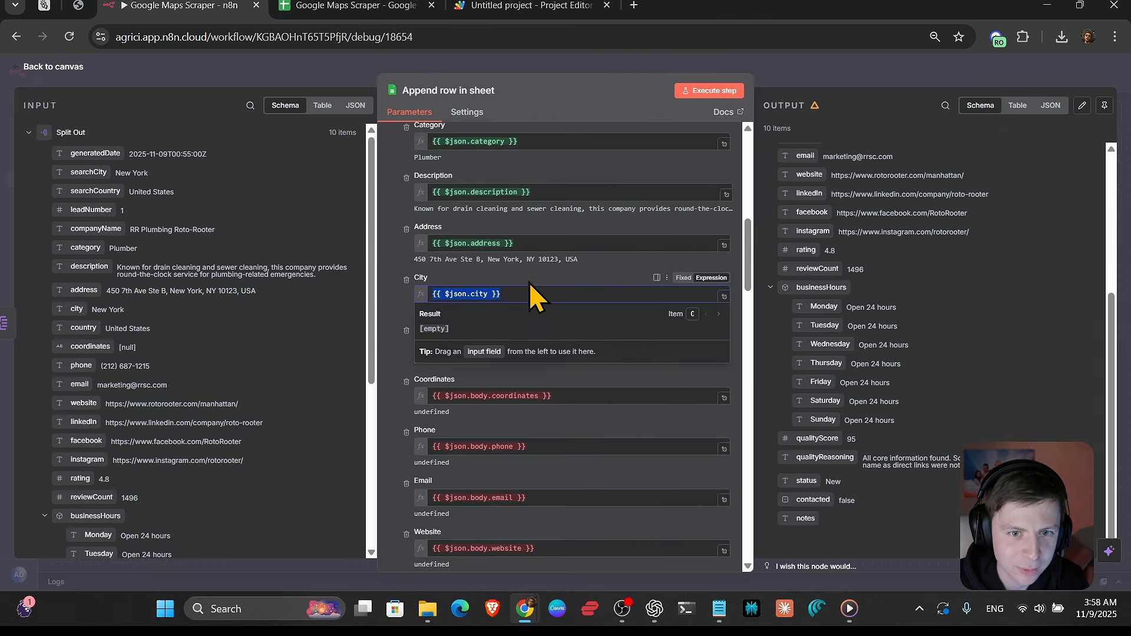
- Remove "body." from the Coordinates, Phone and Email expressions so they read $json.coordinates, $json.phone and $json.email
drag(471, 395, 480, 373)
key(BackSpace)
scroll(505, 391, down, 1)
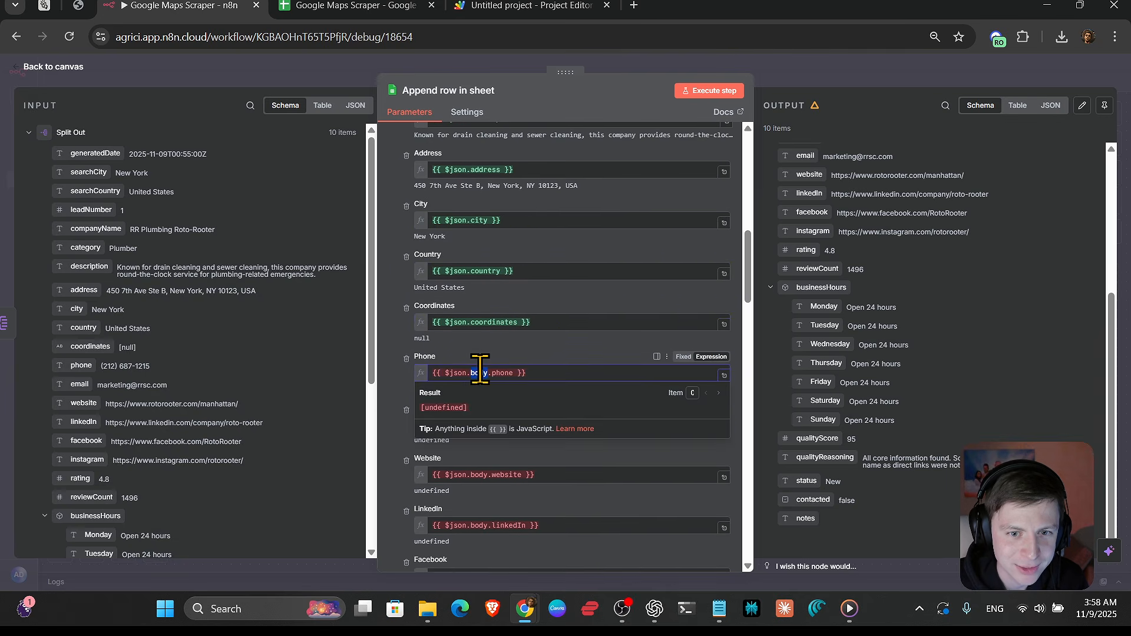
scroll(504, 354, down, 3)
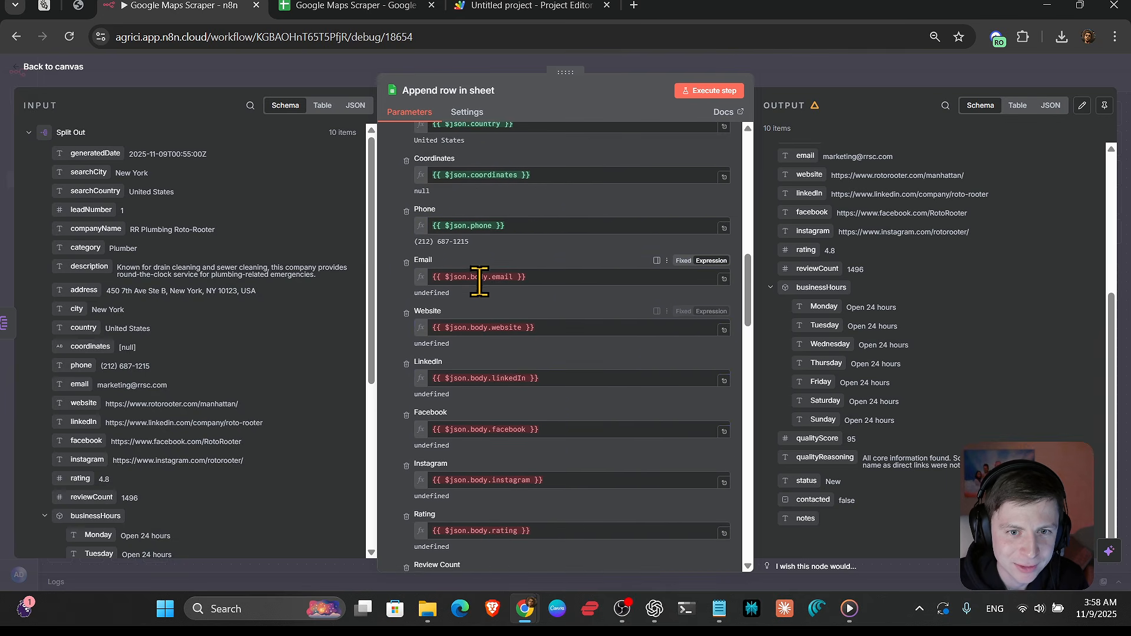
drag(471, 277, 480, 276)
key(BackSpace)
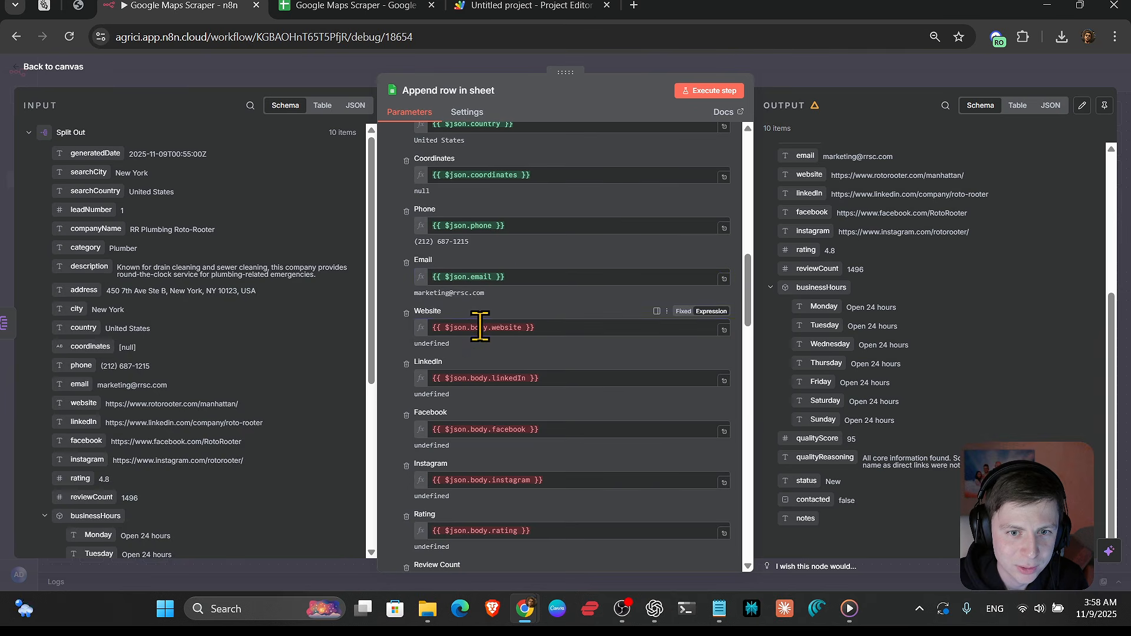
- Remove "body." from the Website and LinkedIn expressions so they read $json.website and $json.linkedIn
double_click(480, 327)
key(BackSpace)
key(BackSpace)
double_click(480, 378)
key(BackSpace)
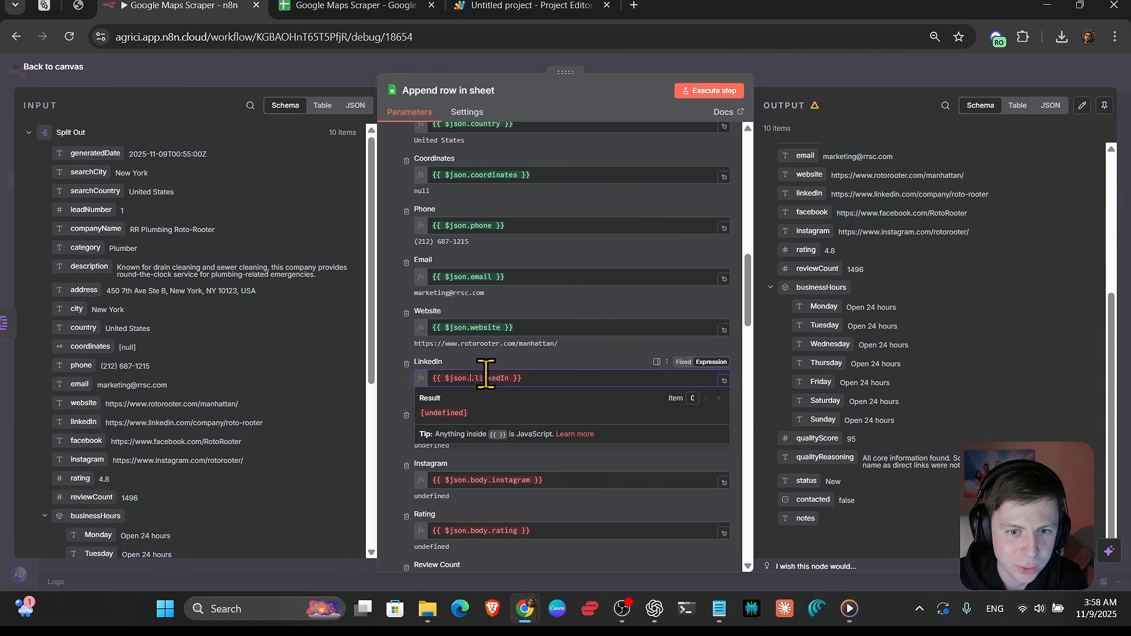
key(BackSpace)
- Remove "body." from the Facebook and Instagram expressions so they read $json.facebook and $json.instagram
scroll(507, 362, down, 3)
double_click(480, 281)
key(BackSpace)
key(BackSpace)
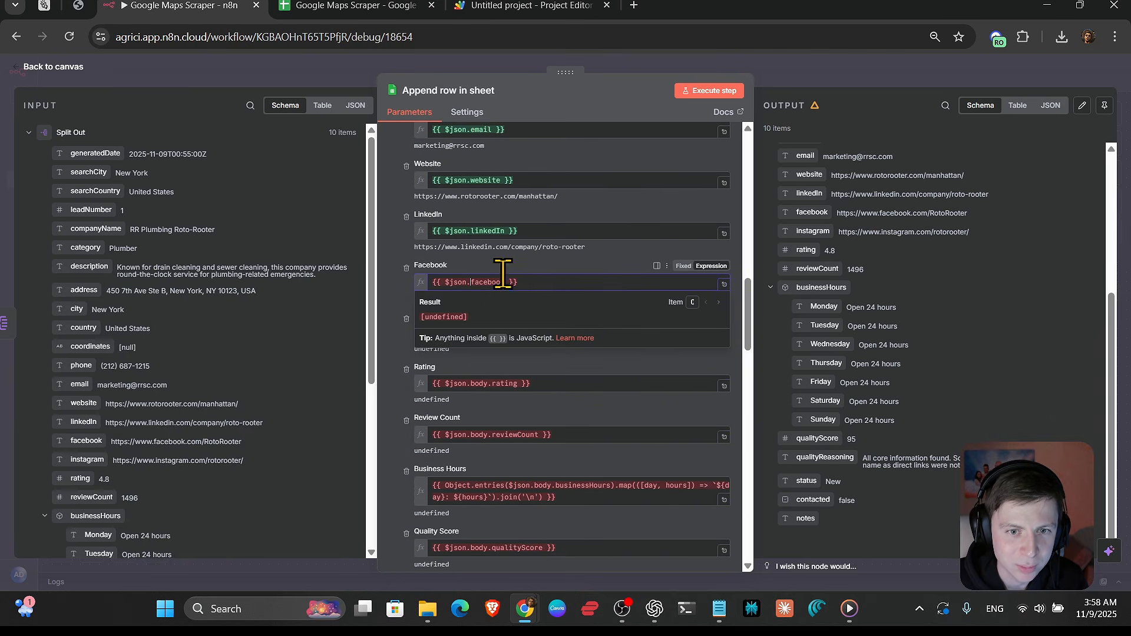
double_click(480, 333)
key(BackSpace)
key(BackSpace)
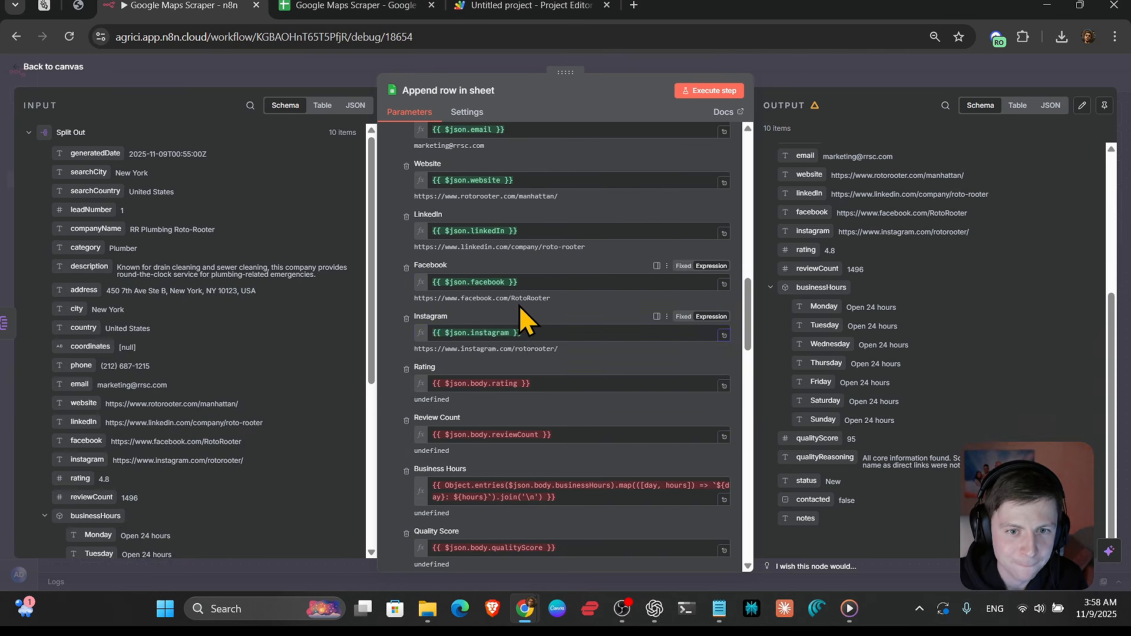
- Remove "body." from the Rating and Review Count expressions so they read $json.rating and $json.reviewCount
scroll(480, 324, down, 1)
double_click(480, 310)
key(BackSpace)
key(BackSpace)
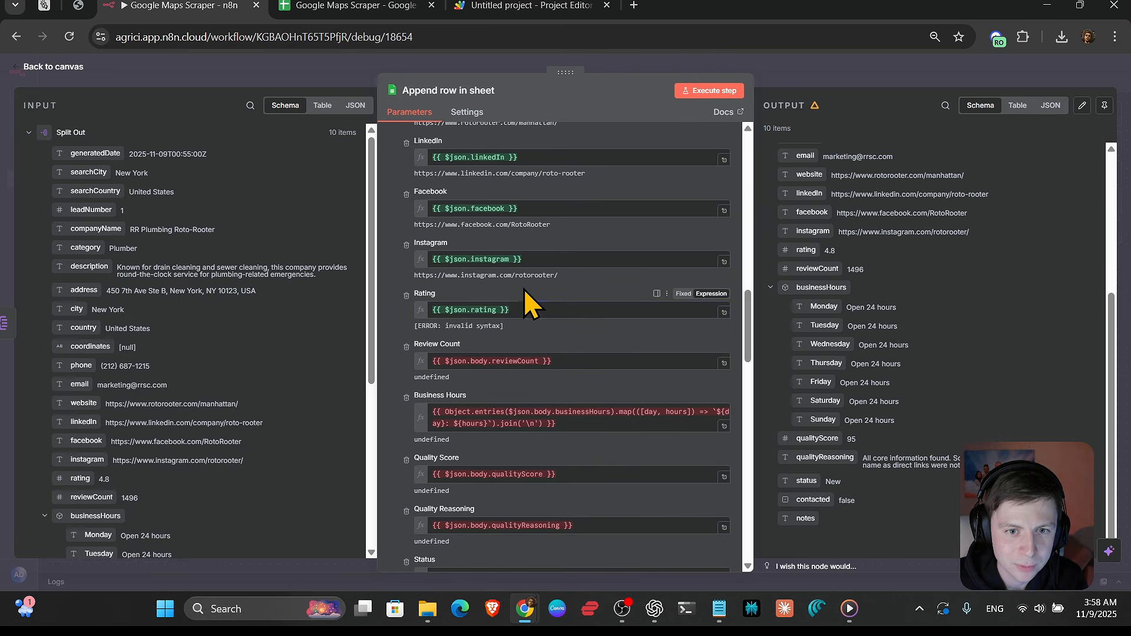
double_click(480, 361)
key(BackSpace)
key(BackSpace)
- Remove "body." from the Business Hours and Quality Score expressions so they reference $json.businessHours and $json.qualityScore
scroll(513, 354, down, 1)
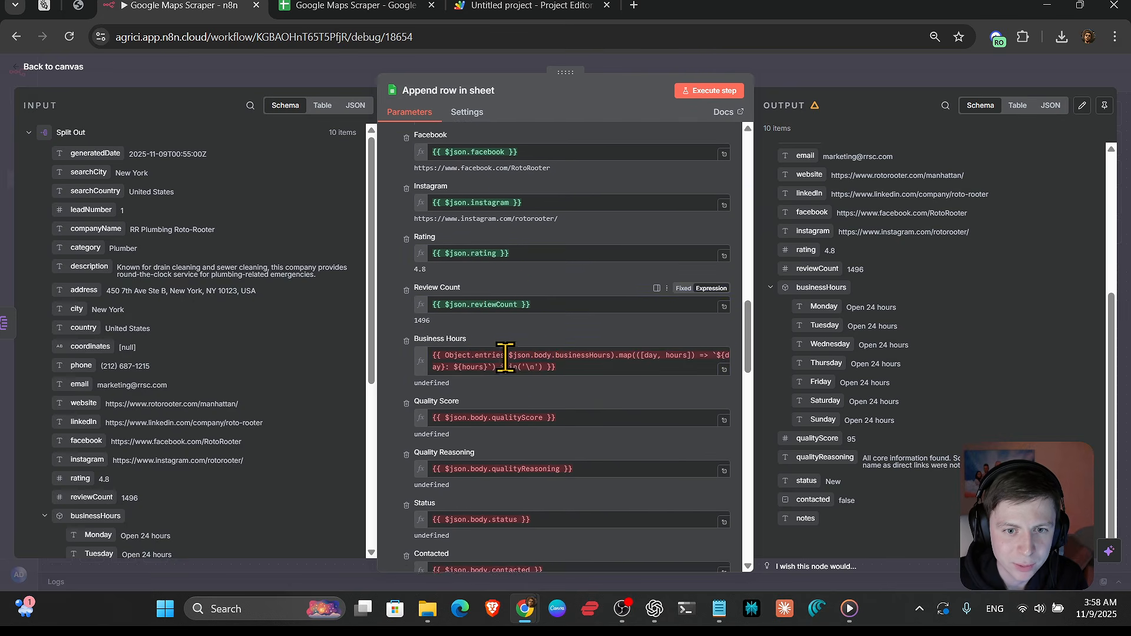
double_click(553, 338)
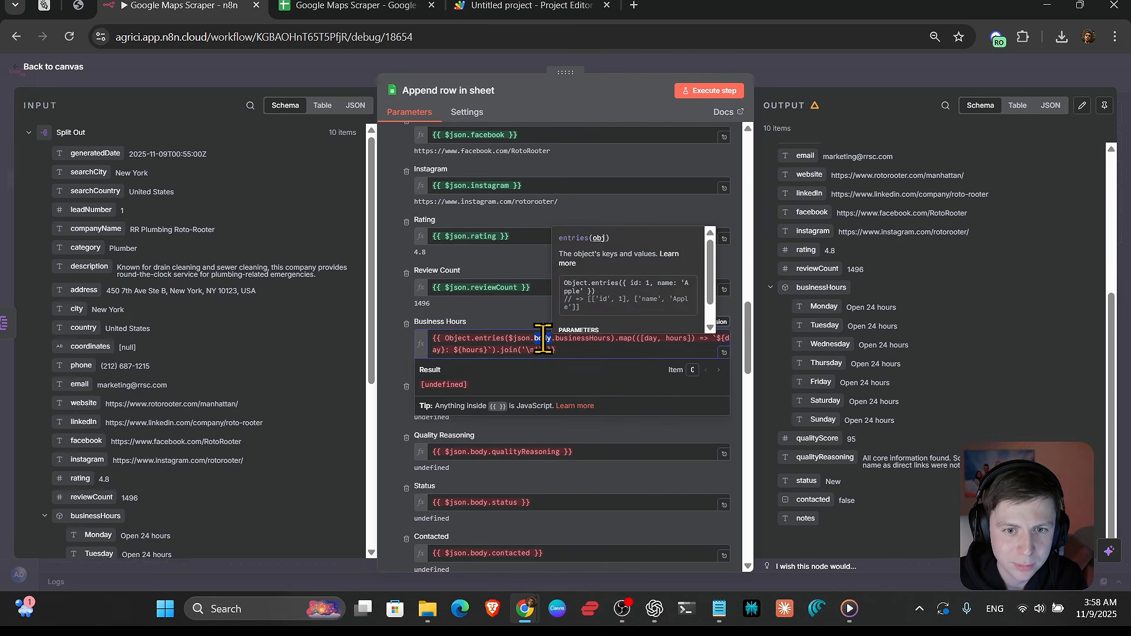
key(BackSpace)
key(BackSpace)
double_click(479, 403)
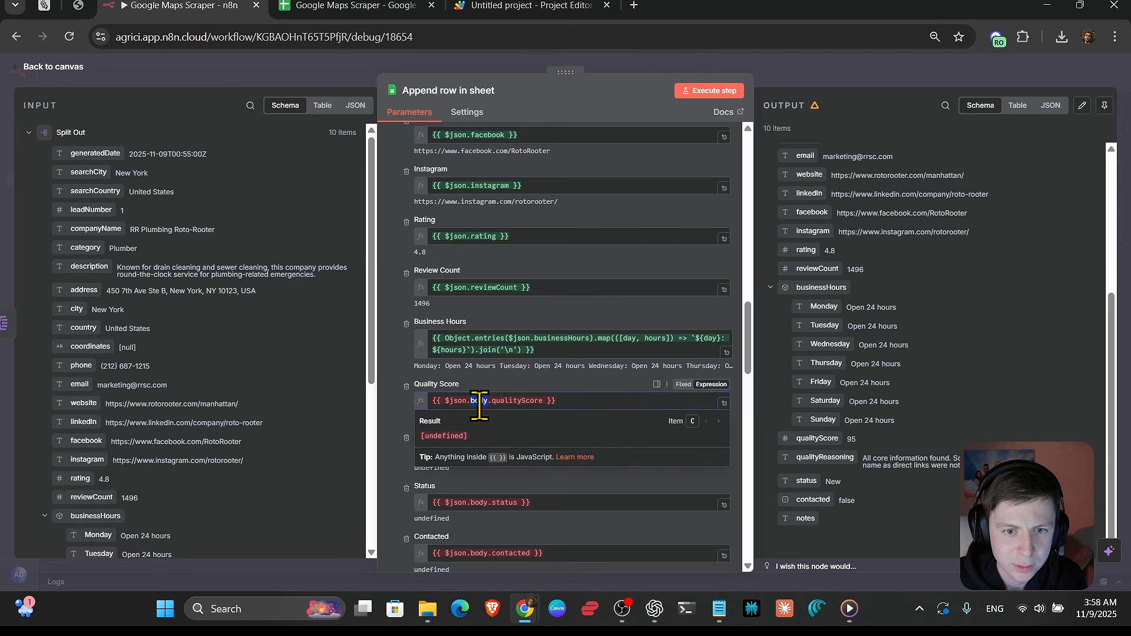
key(BackSpace)
- Remove "body." from the Quality Reasoning and Status expressions so they read $json.qualityReasoning and $json.status
scroll(506, 353, down, 2)
click(506, 304)
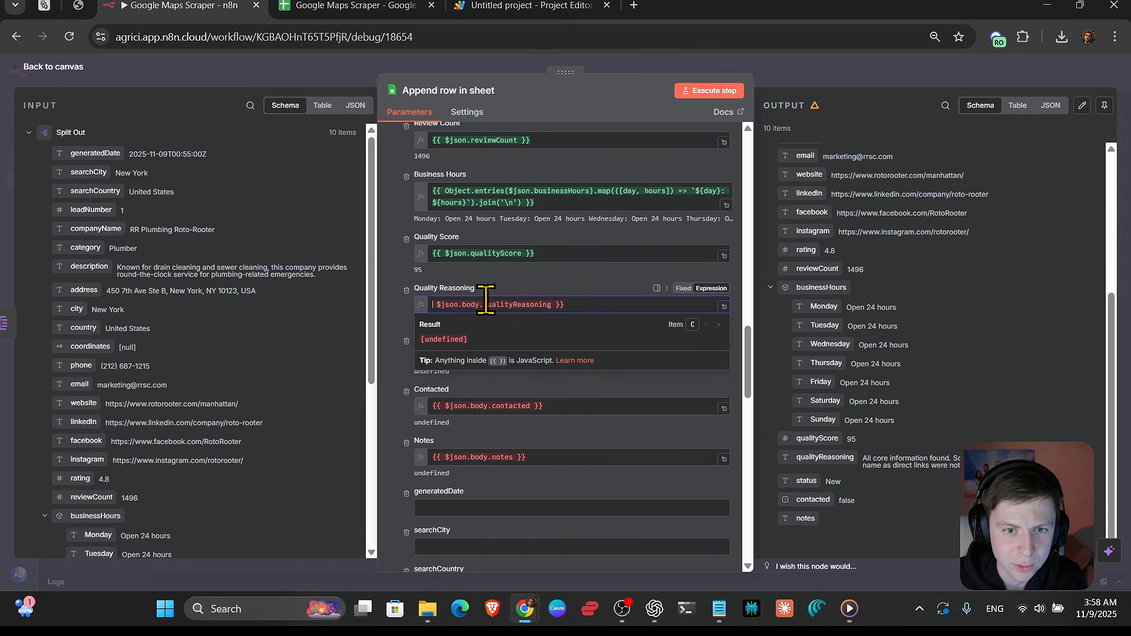
key(ctrl+BackSpace)
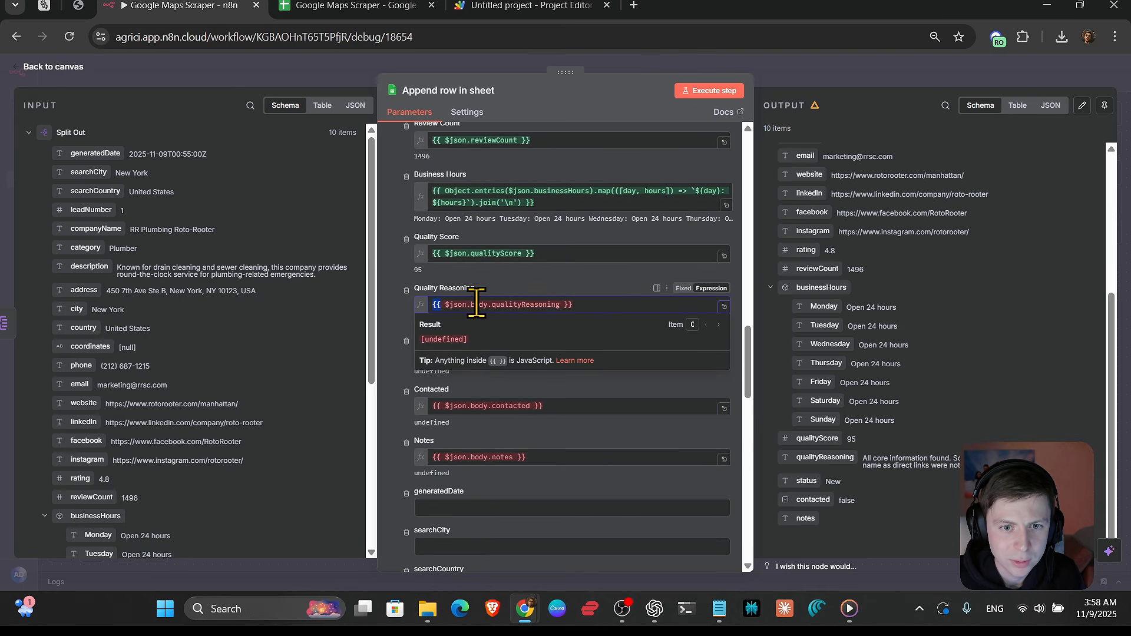
double_click(478, 355)
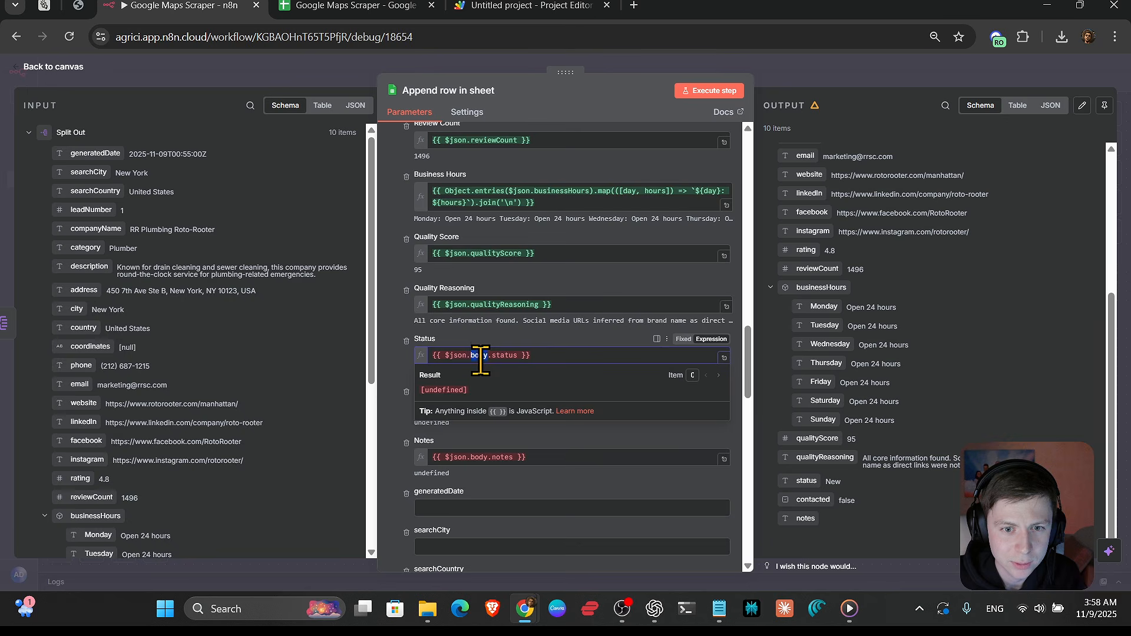
click(496, 366)
- Remove "body." from the Contacted and Notes expressions so they read $json.contacted and $json.notes
double_click(482, 406)
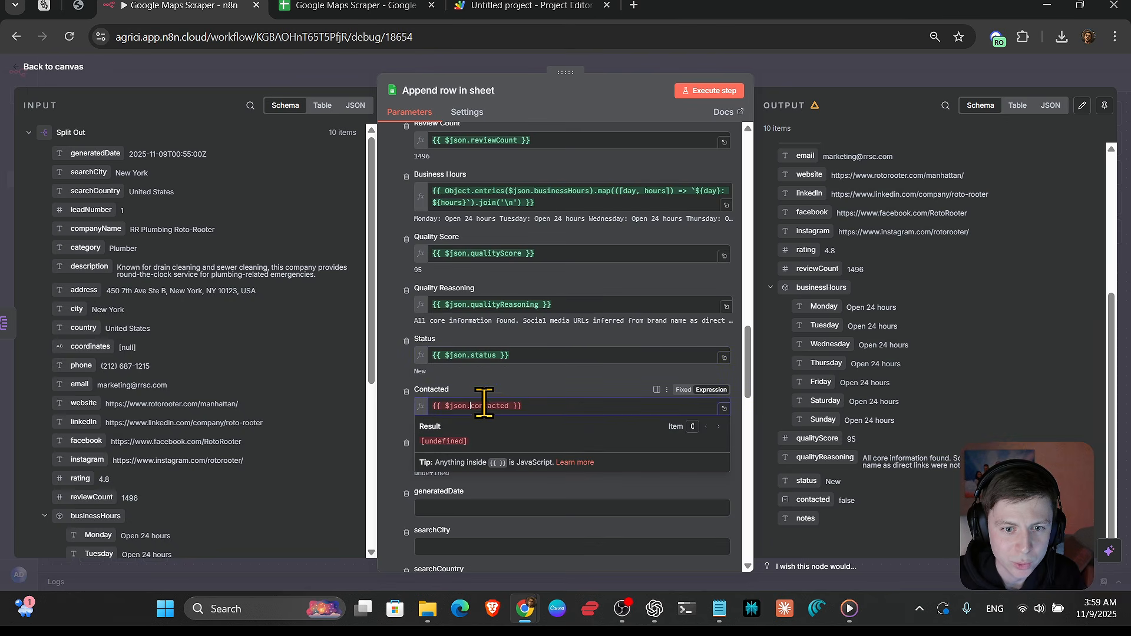
key(BackSpace)
key(BackSpace)
click(504, 396)
double_click(482, 456)
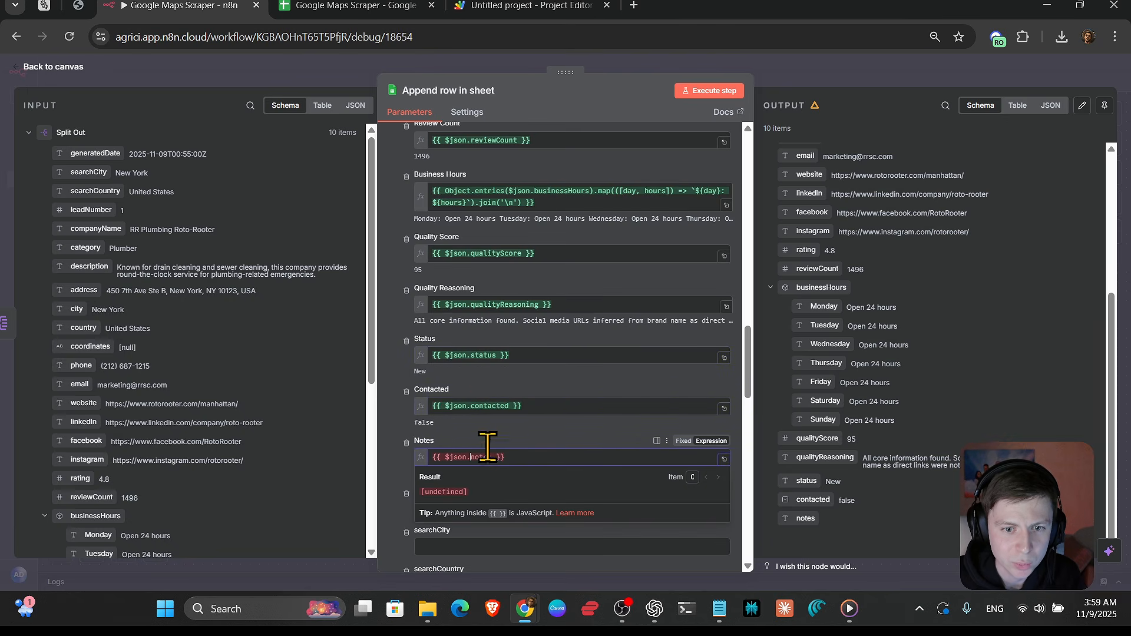
- Finish removing the "body." prefix from the Notes expression so it reads $json.notes
key(BackSpace)
key(BackSpace)
scroll(480, 457, down, 6)
scroll(521, 419, down, 3)
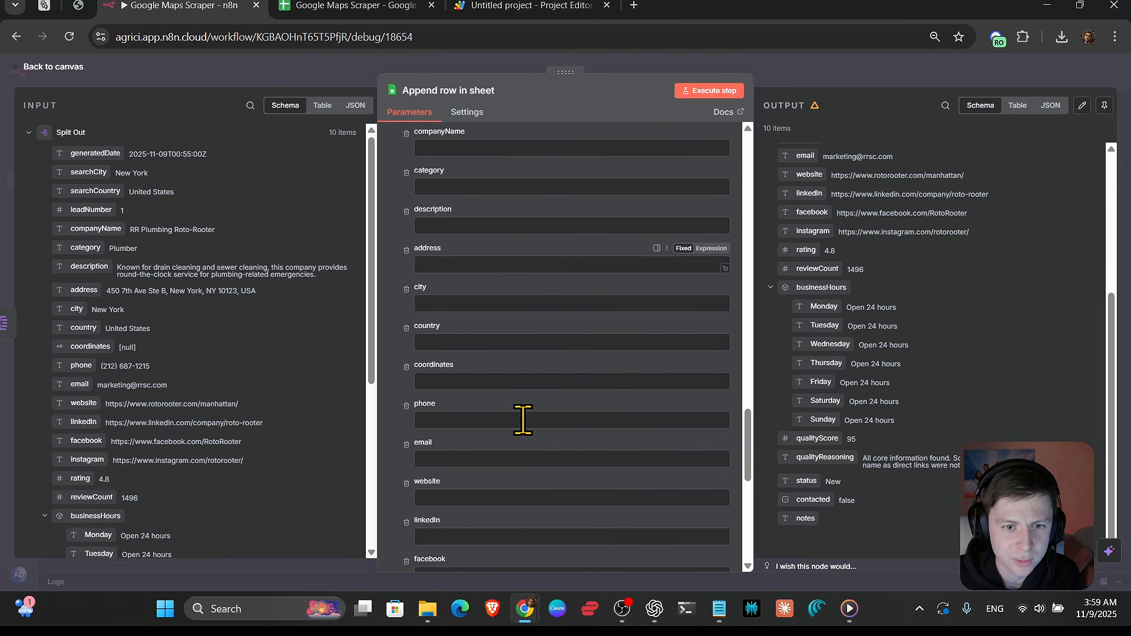
- Switch to the Google Sheet and examine the table's header names from Generated Date to Description
click(386, 7)
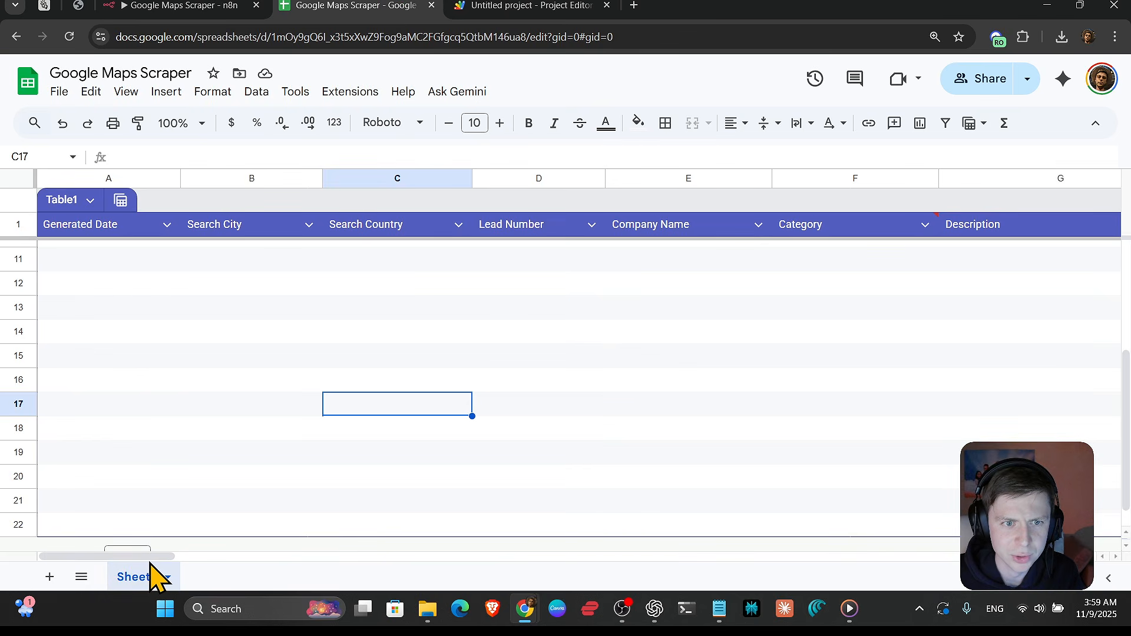
drag(149, 558, 130, 539)
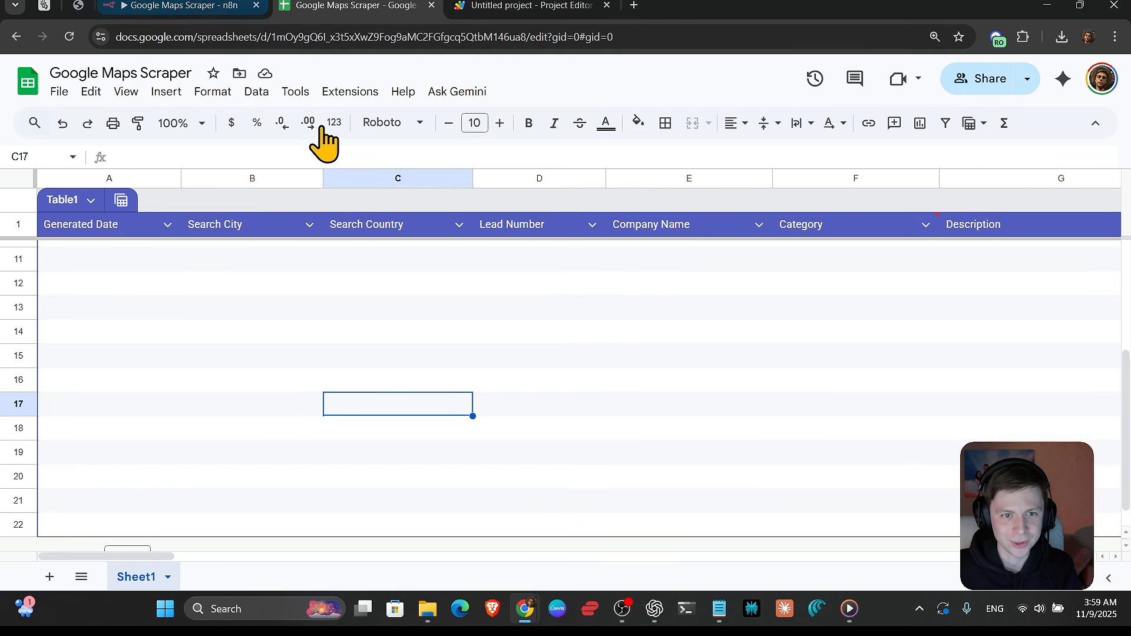
click(94, 227)
key(Right)
key(Right)
key(Right)
key(Right)
key(Right)
key(Right)
key(Right)
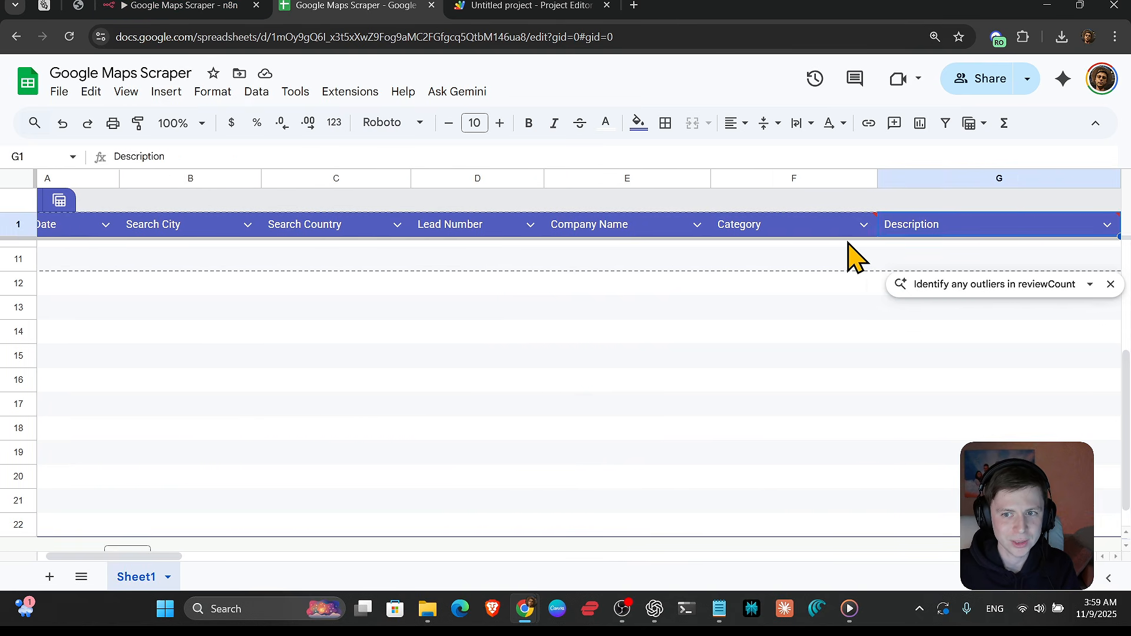
- Try setting the Category column's type to None to clear its duplicate-name error
click(697, 226)
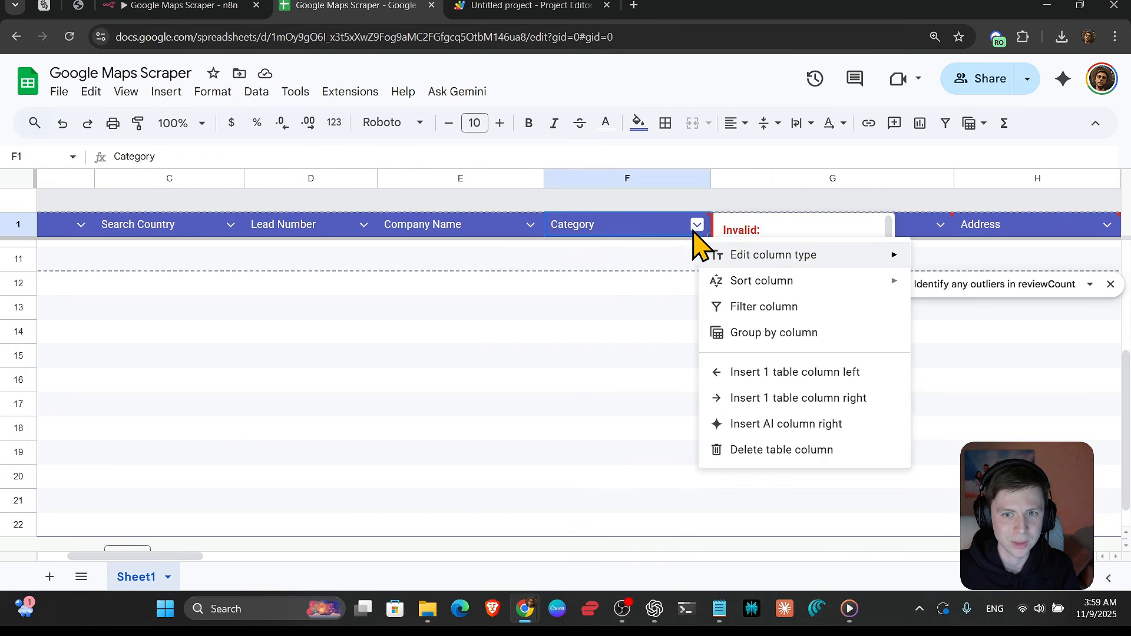
click(693, 231)
click(697, 226)
mouse_move(749, 255)
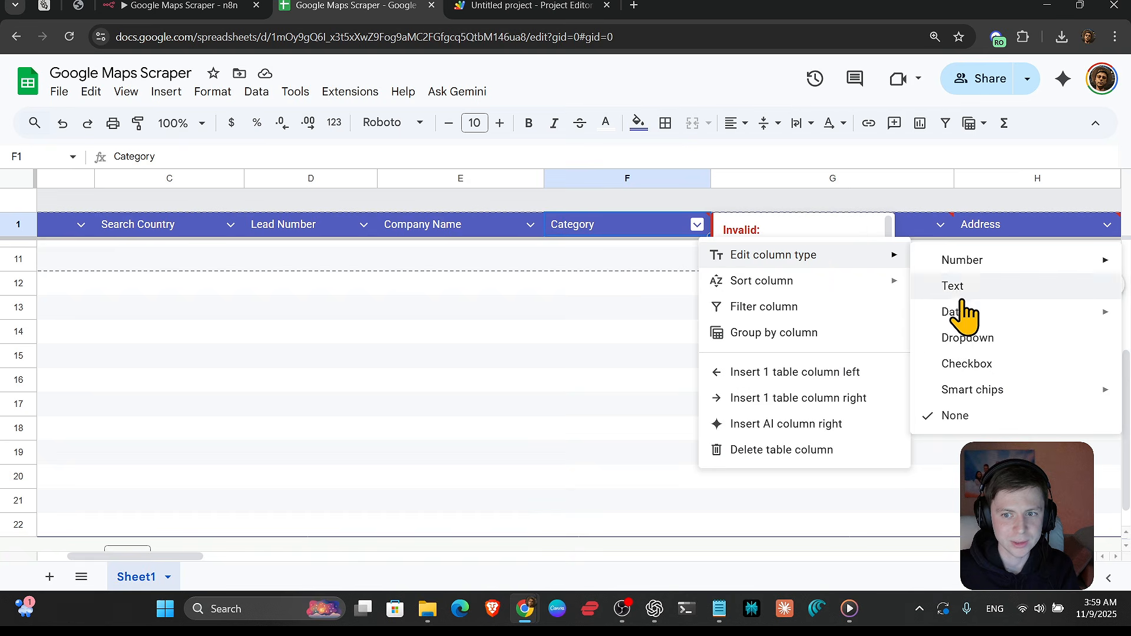
click(957, 414)
click(816, 306)
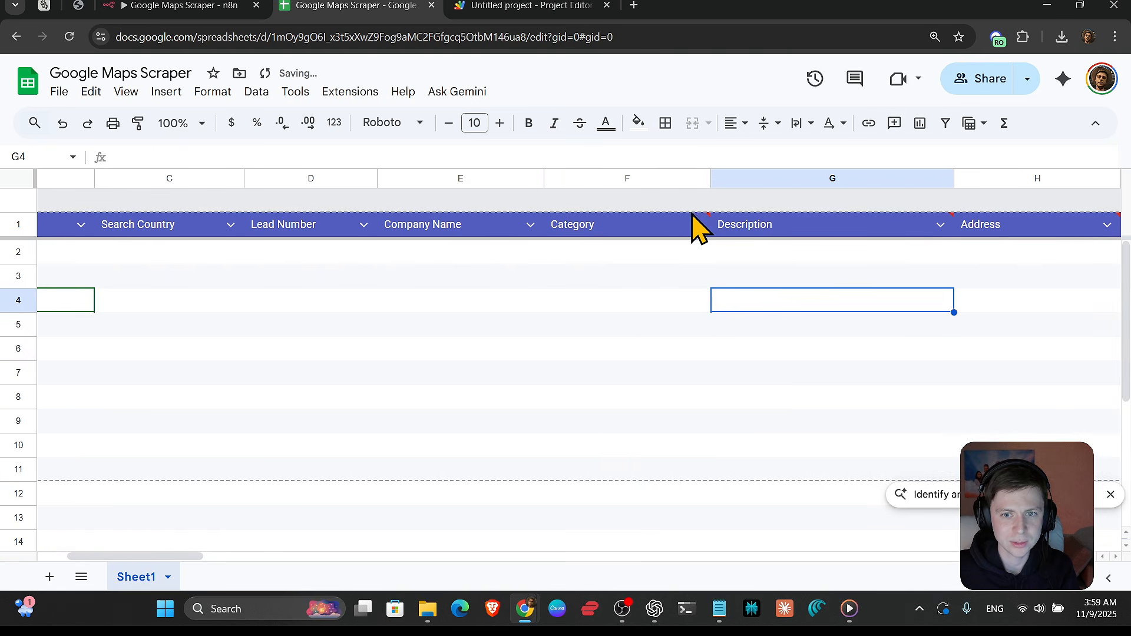
click(697, 226)
click(670, 276)
click(676, 231)
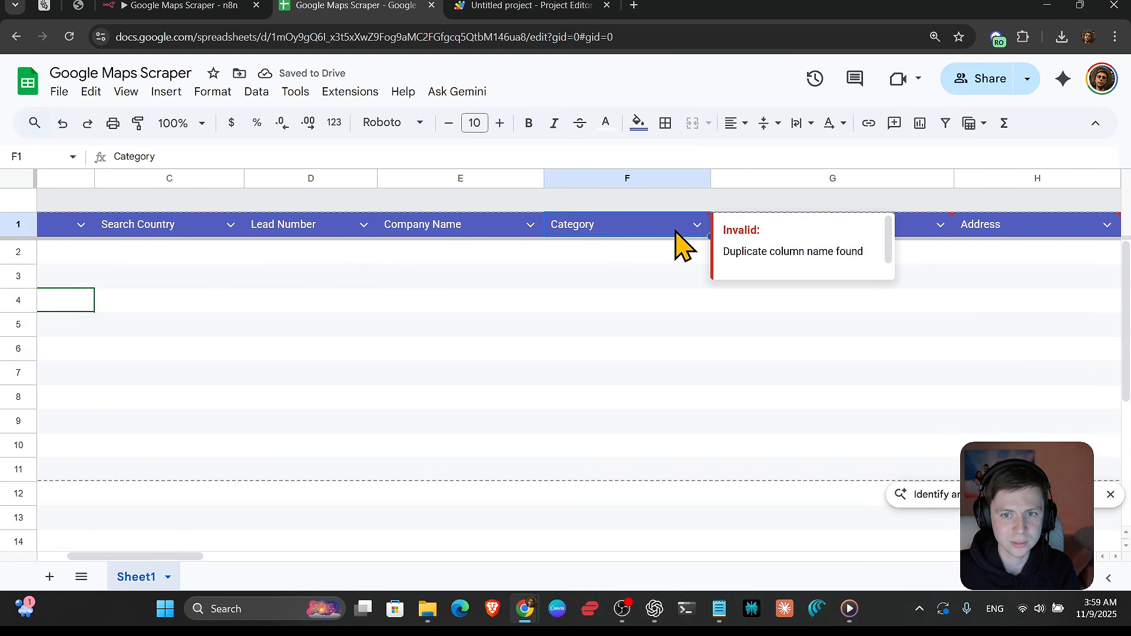
- Examine the remaining column headers from Category through Contacted for duplicate names
key(Right)
key(Right)
key(Right)
key(Right)
key(Right)
key(Right)
key(Right)
key(Right)
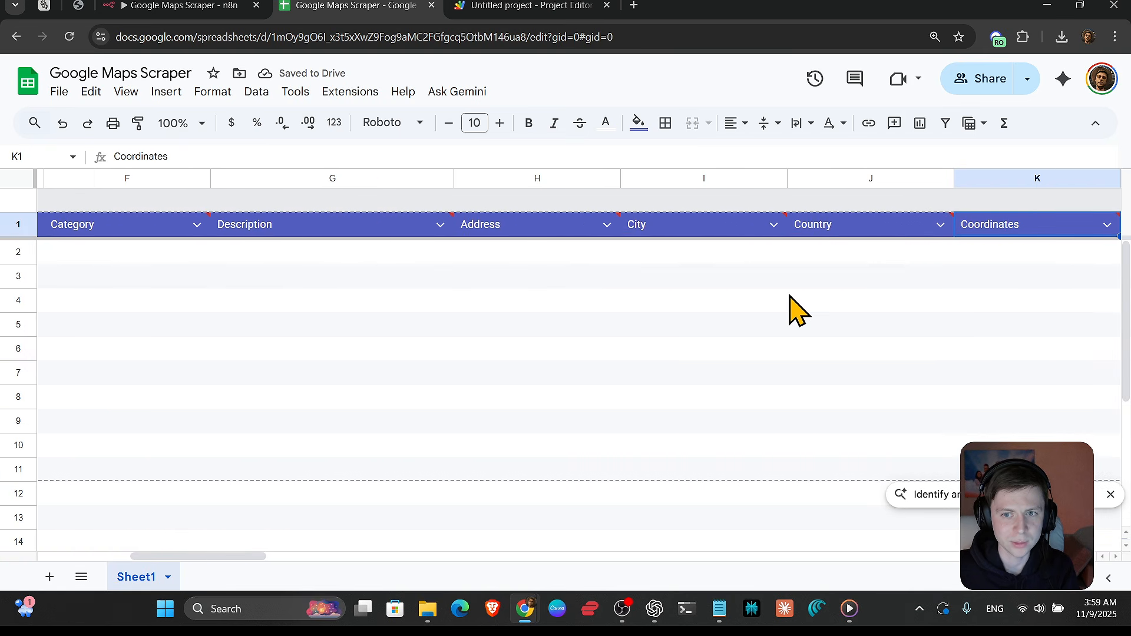
key(Right)
key(Right)
key(Right)
key(Right)
key(Right)
key(Right)
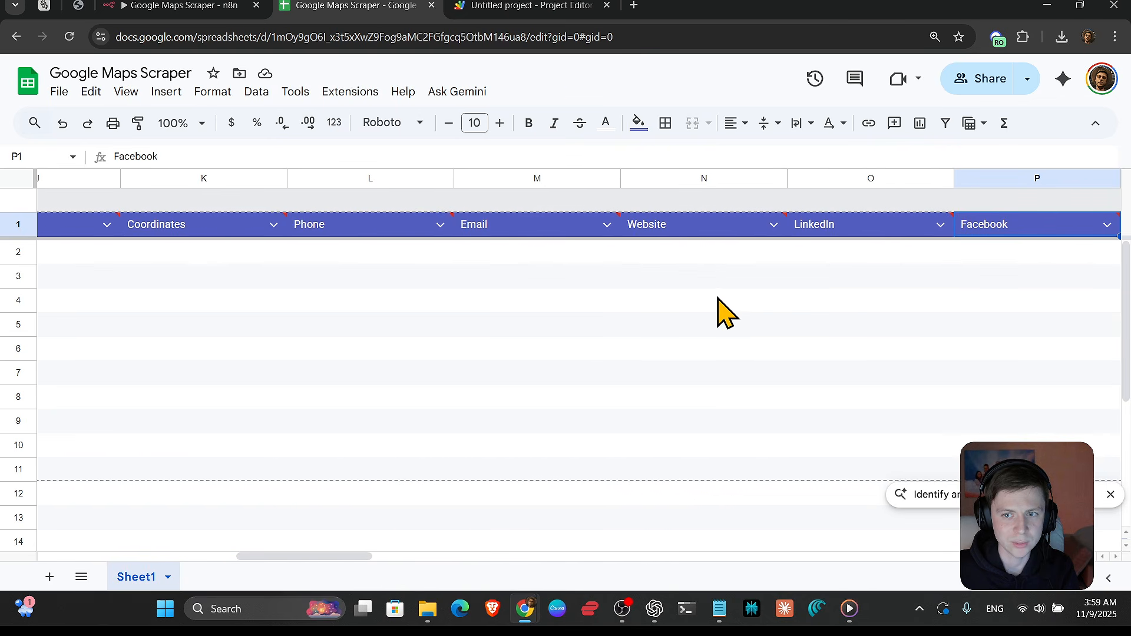
key(Right)
key(Right)
key(Right)
key(Right)
key(Right)
key(Right)
key(Right)
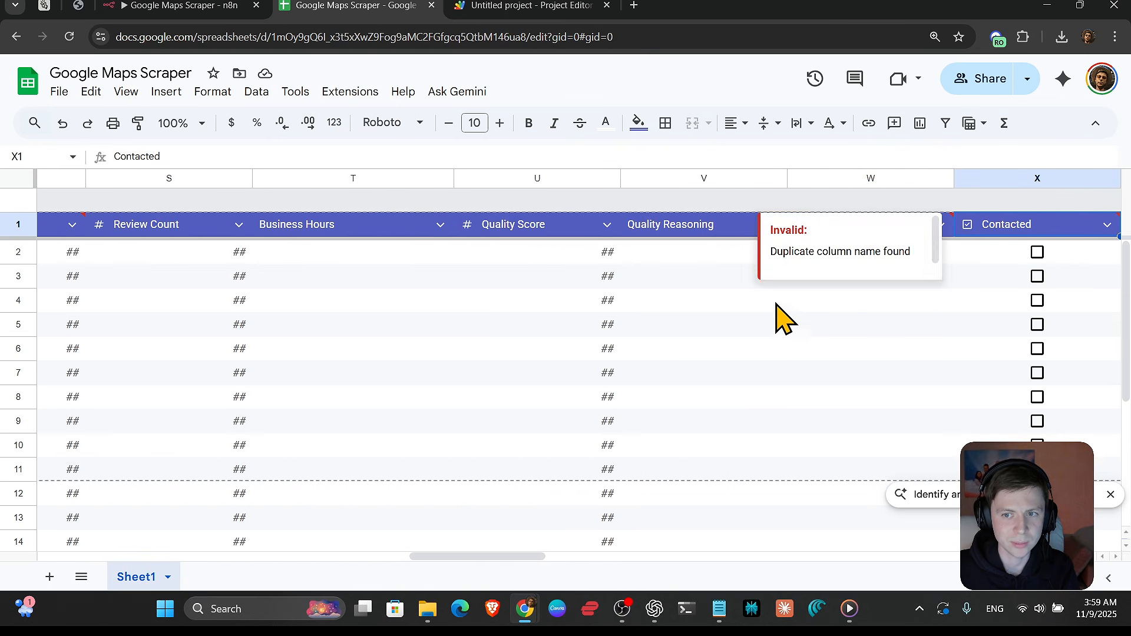
- Delete the duplicate lowercase-named columns Z through AX, from generatedDate to notes
click(846, 174)
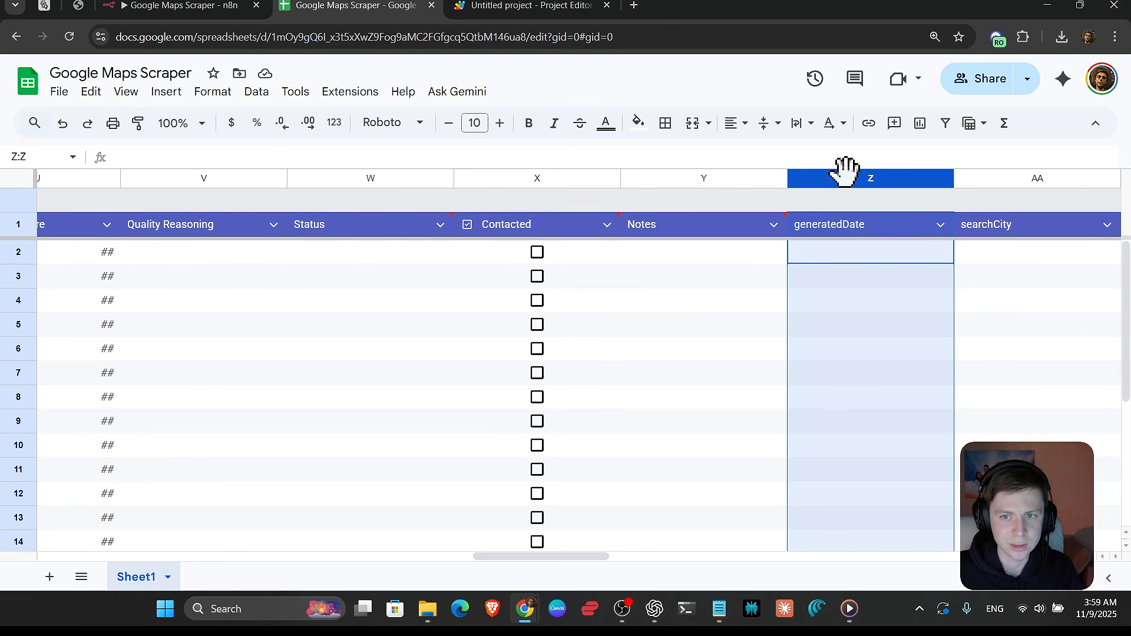
key(ctrl+shift+Right)
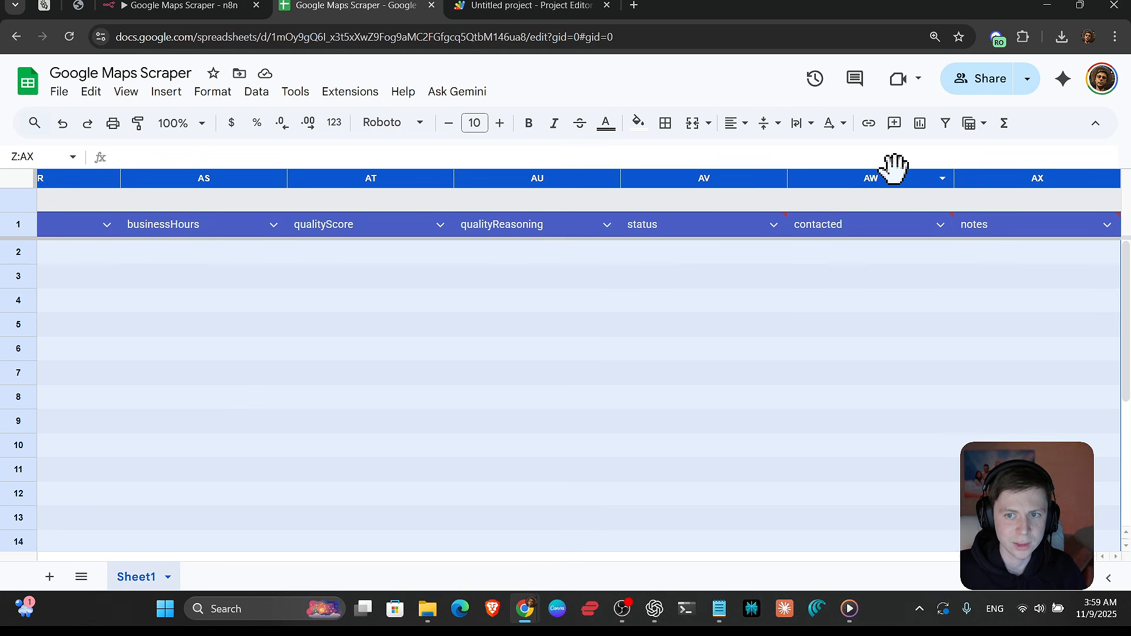
right_click(902, 192)
click(937, 307)
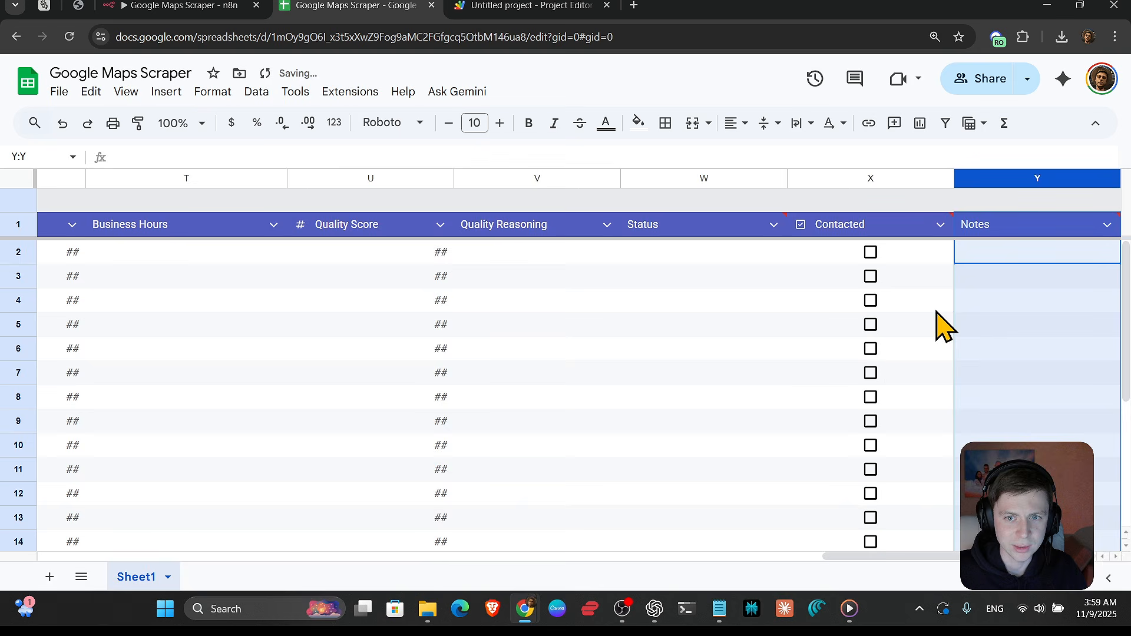
drag(1030, 324, 2, 330)
click(188, 302)
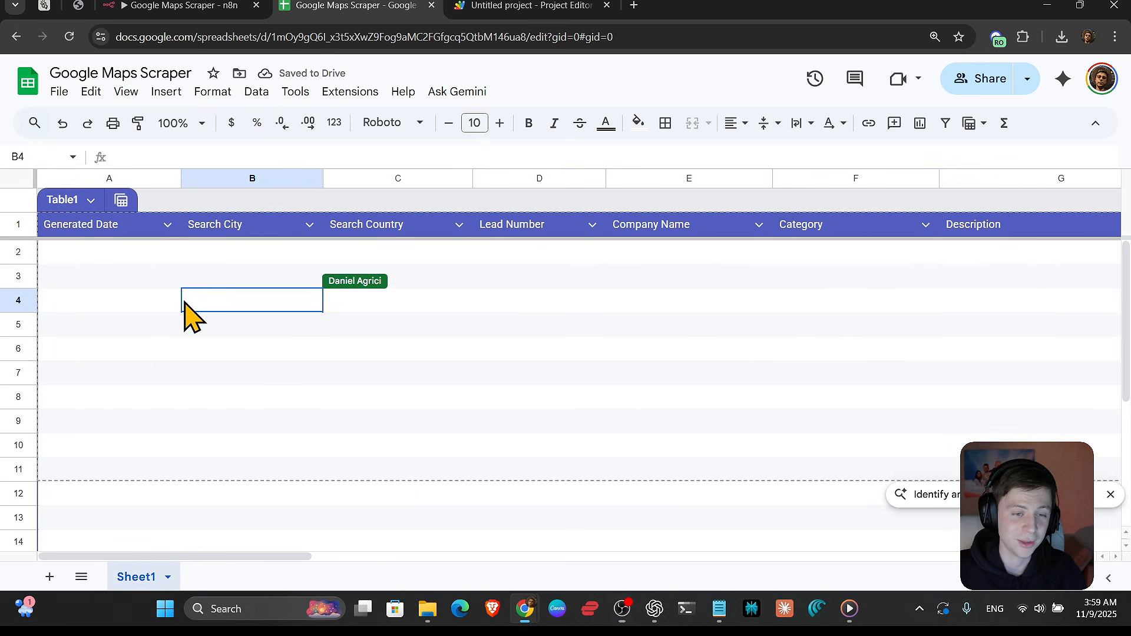
- Switch back to n8n and refresh the column list under Values to Send in the Append row in sheet node
click(222, 6)
scroll(505, 227, up, 5)
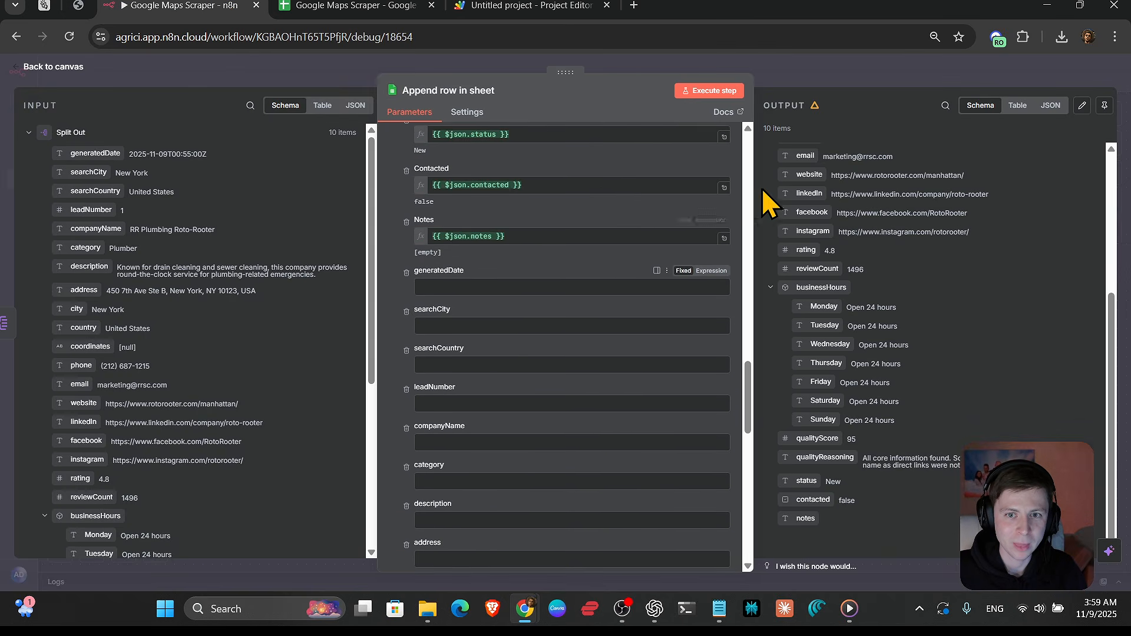
scroll(623, 220, up, 15)
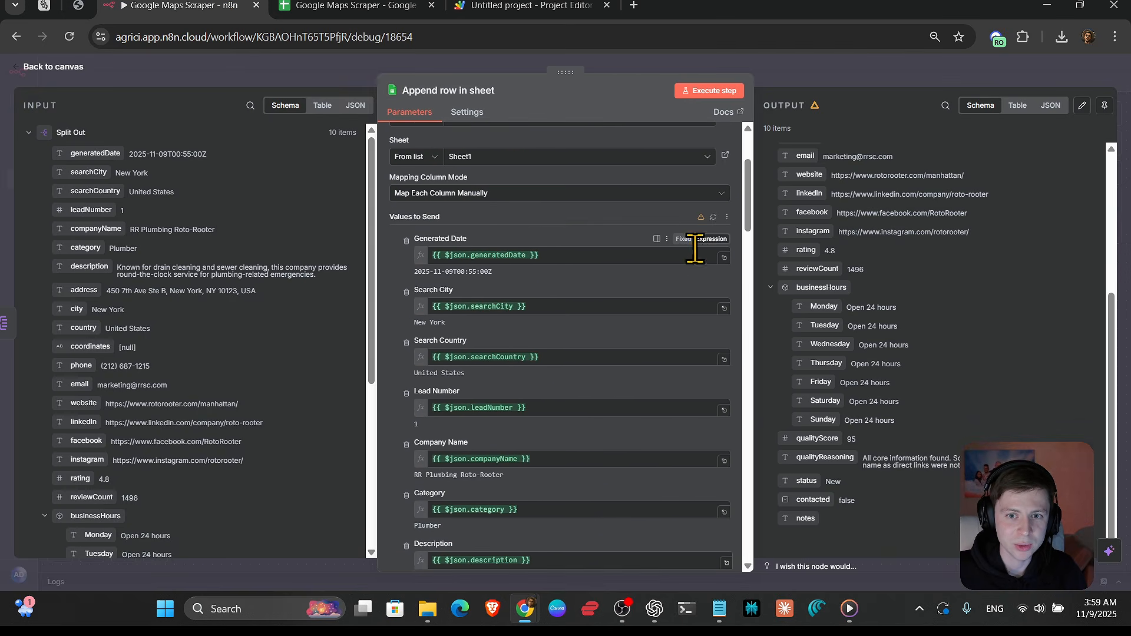
click(713, 217)
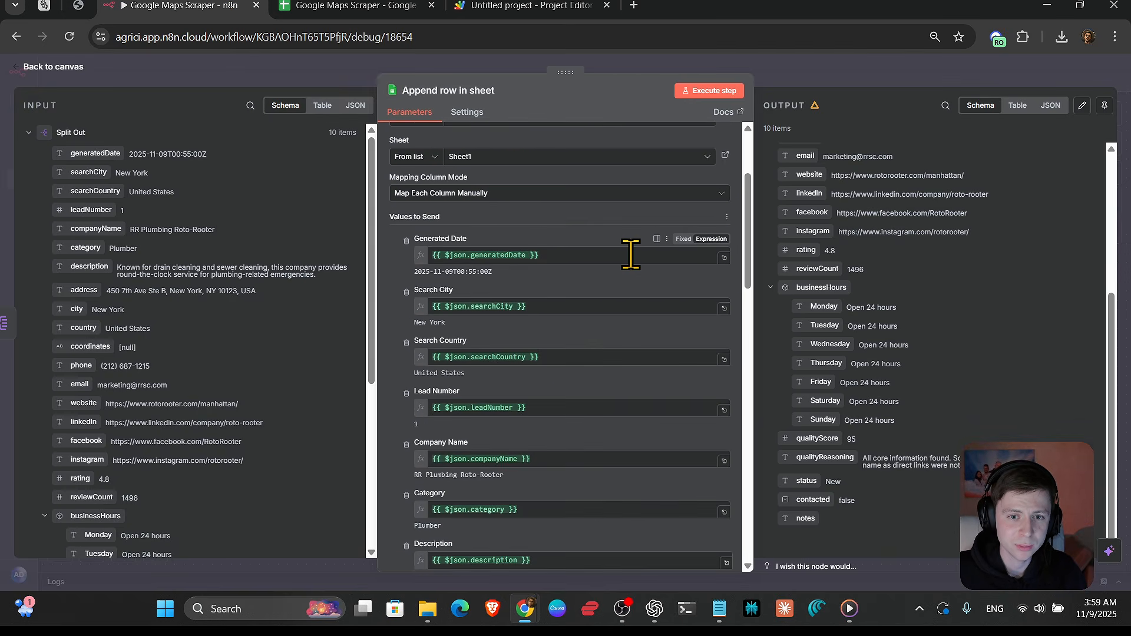
scroll(610, 285, down, 15)
scroll(610, 277, down, 2)
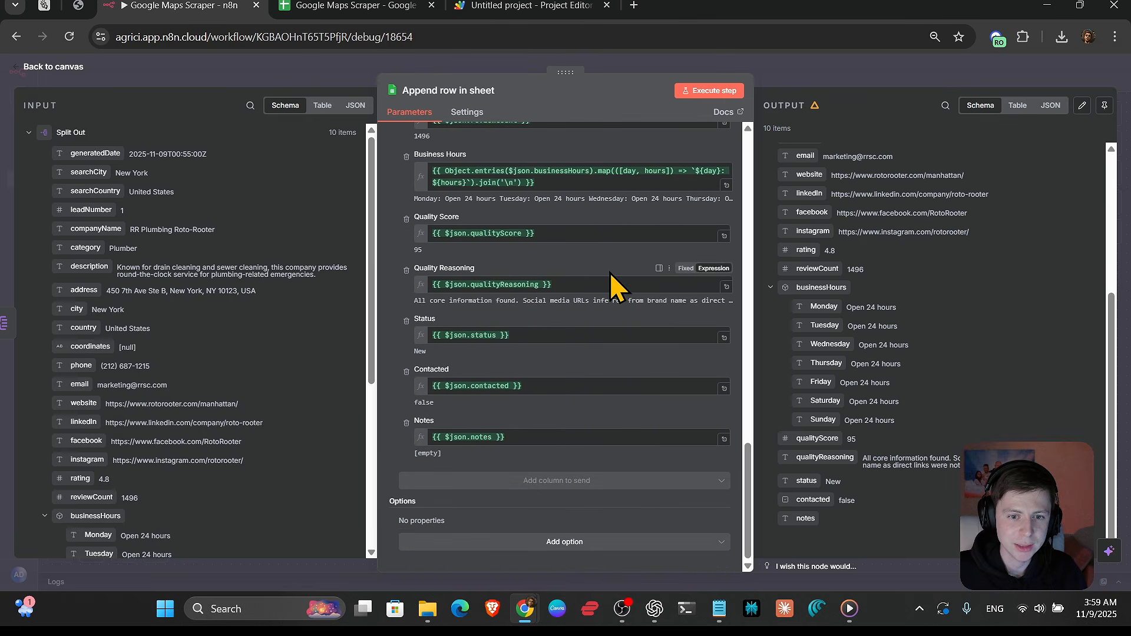
- Save the workflow and run the Append row in sheet node, watching the Google Sheet for new rows
click(802, 68)
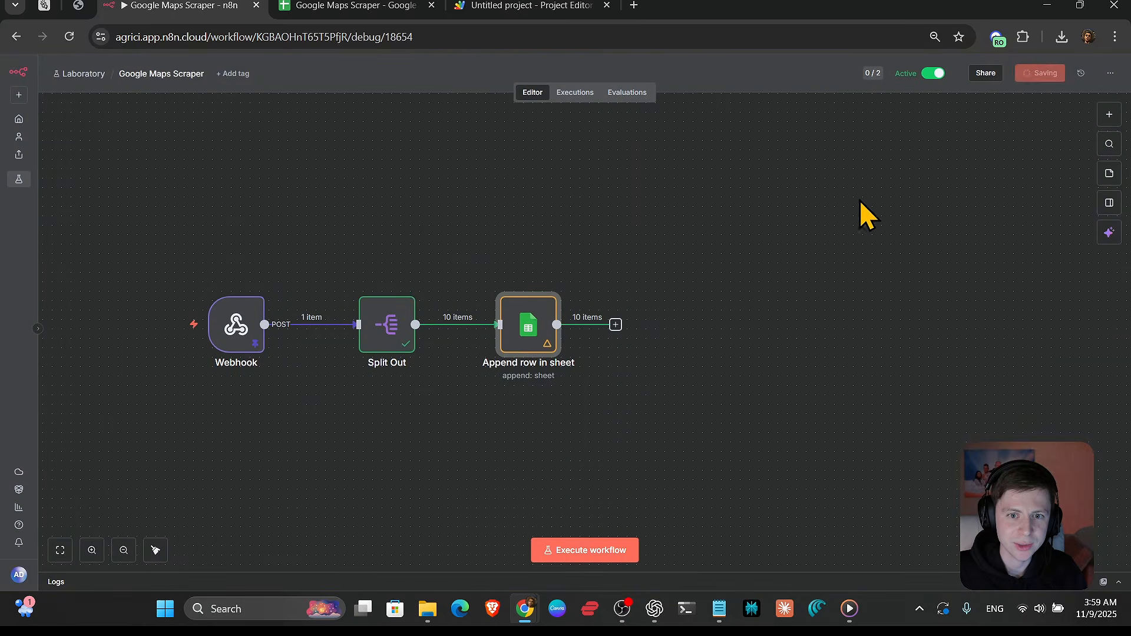
click(503, 282)
click(316, 7)
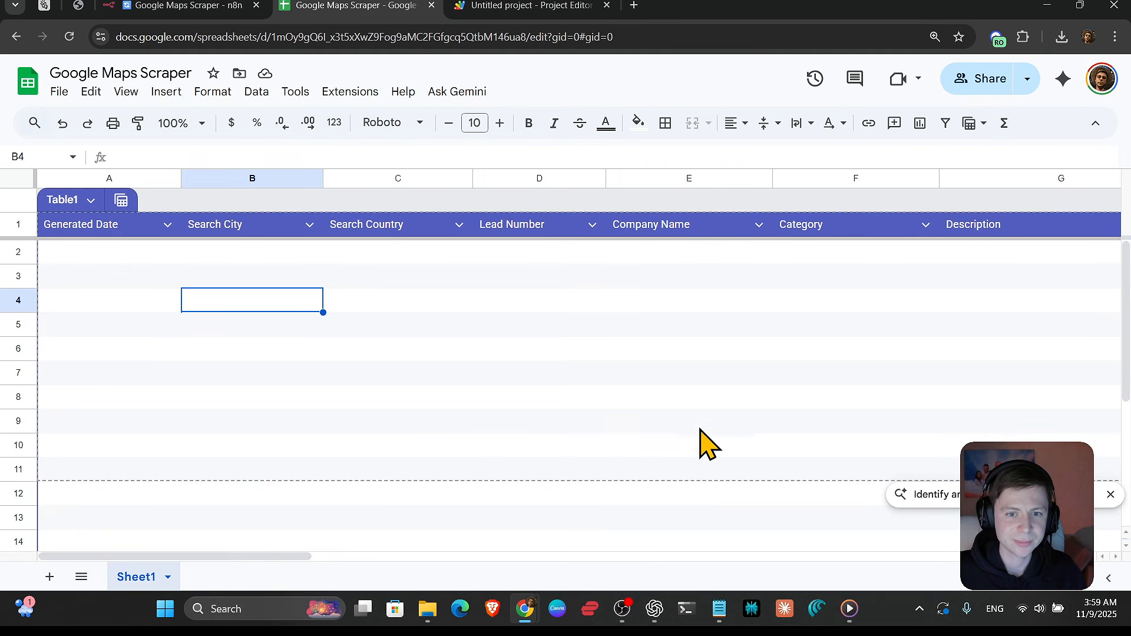
click(699, 442)
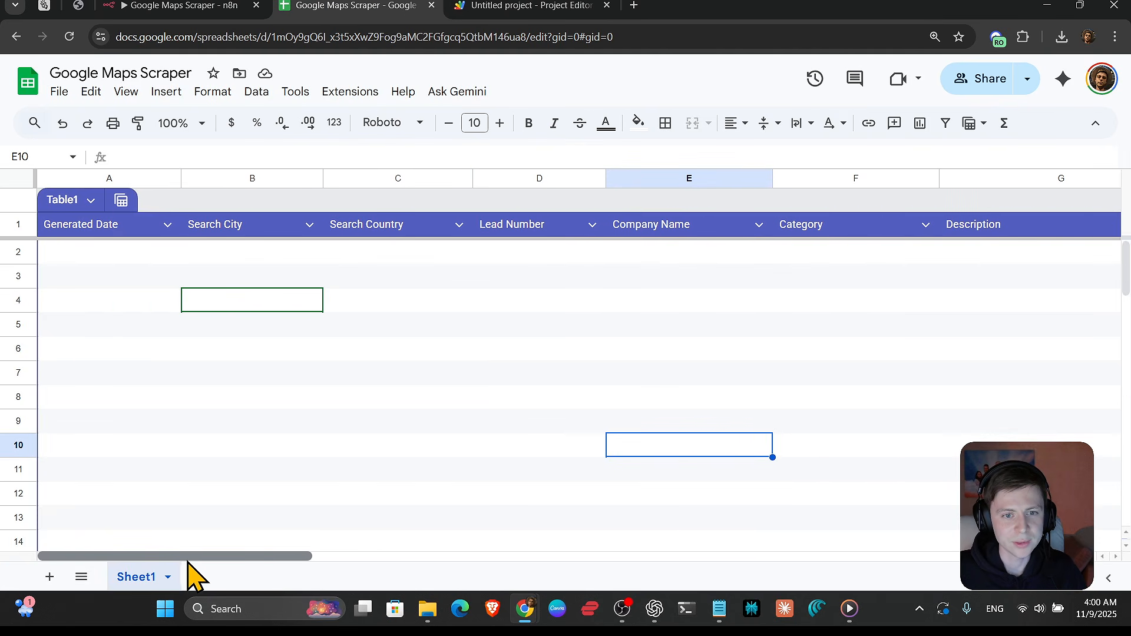
click(264, 500)
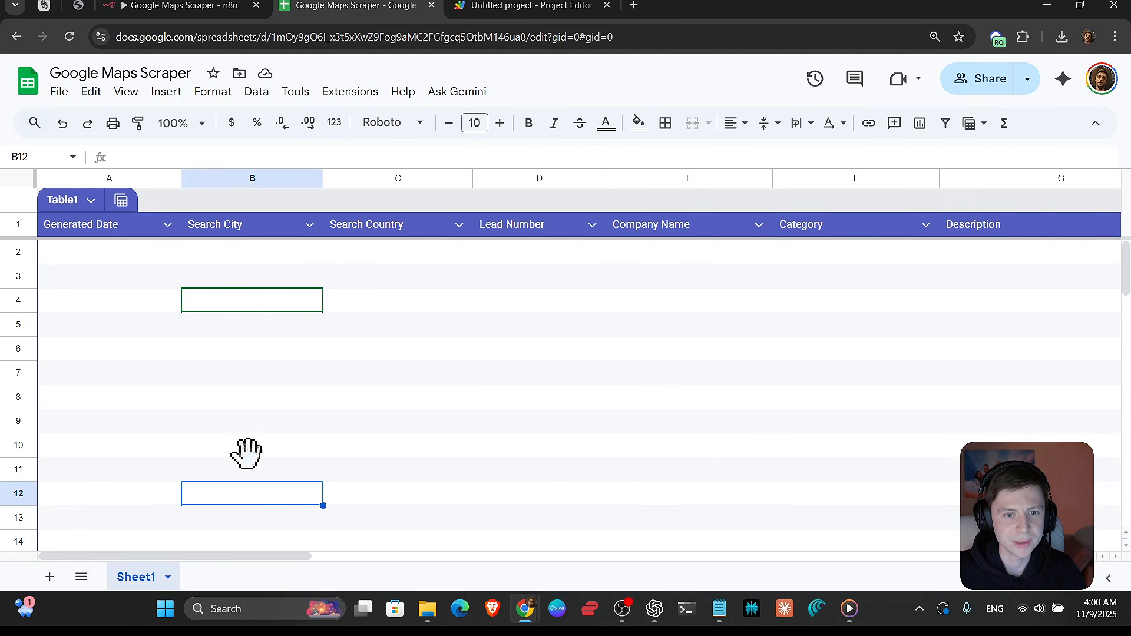
- Check the n8n workflow and look down the Google Sheet for the appended leads
click(187, 5)
click(337, 7)
click(392, 398)
scroll(378, 429, down, 10)
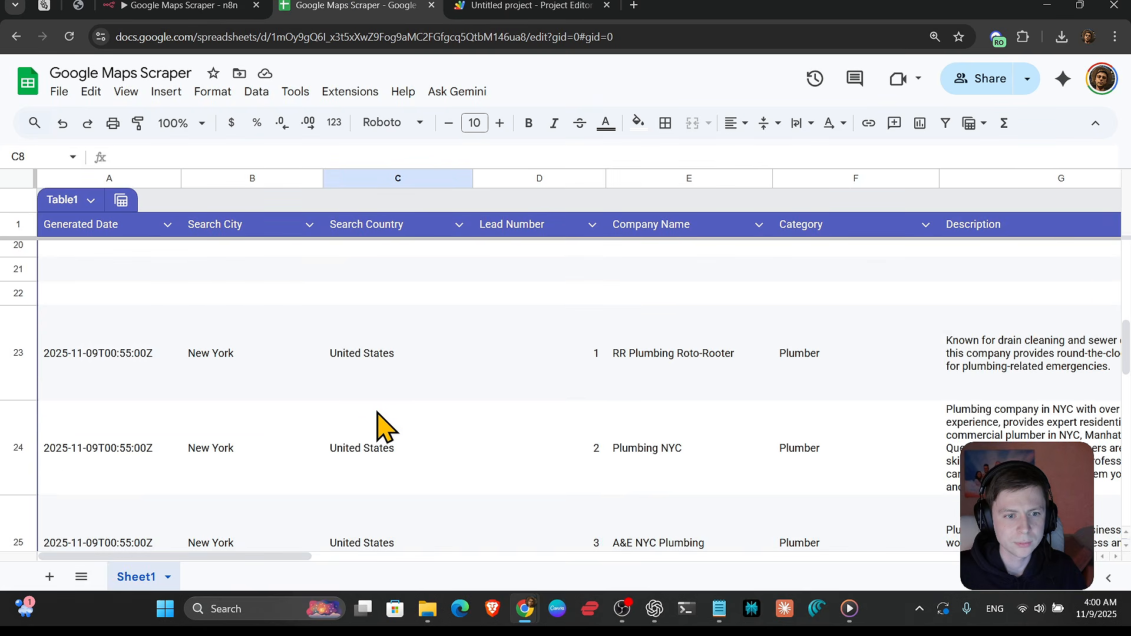
scroll(253, 336, up, 15)
- Delete rows 2 to 23 from the Google Sheet
click(19, 247)
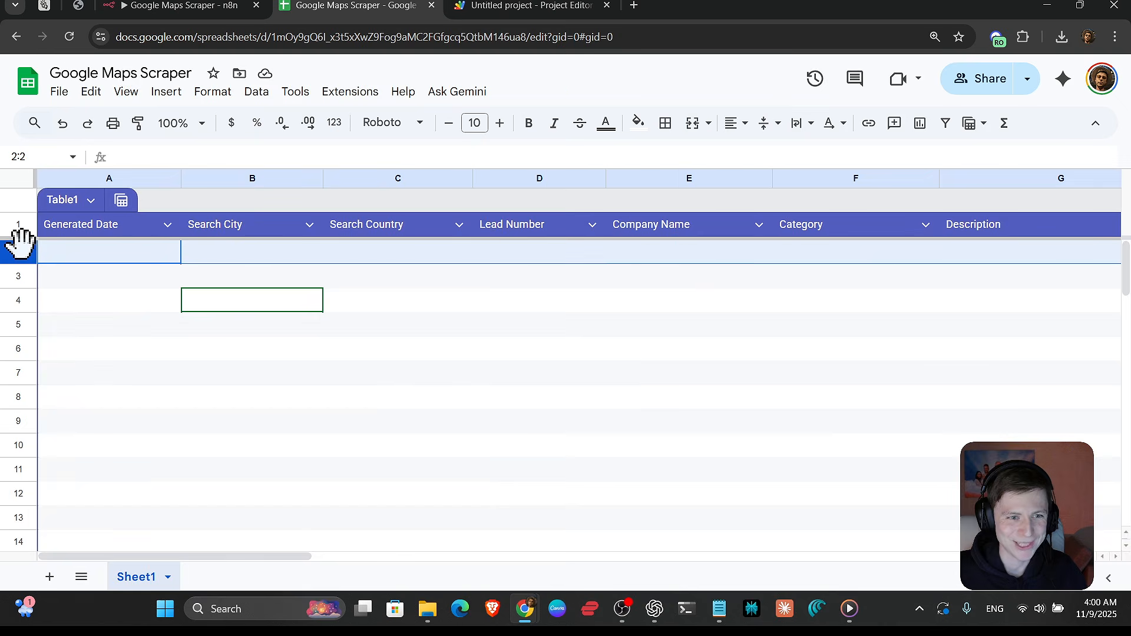
key(ctrl+shift+Down)
right_click(22, 268)
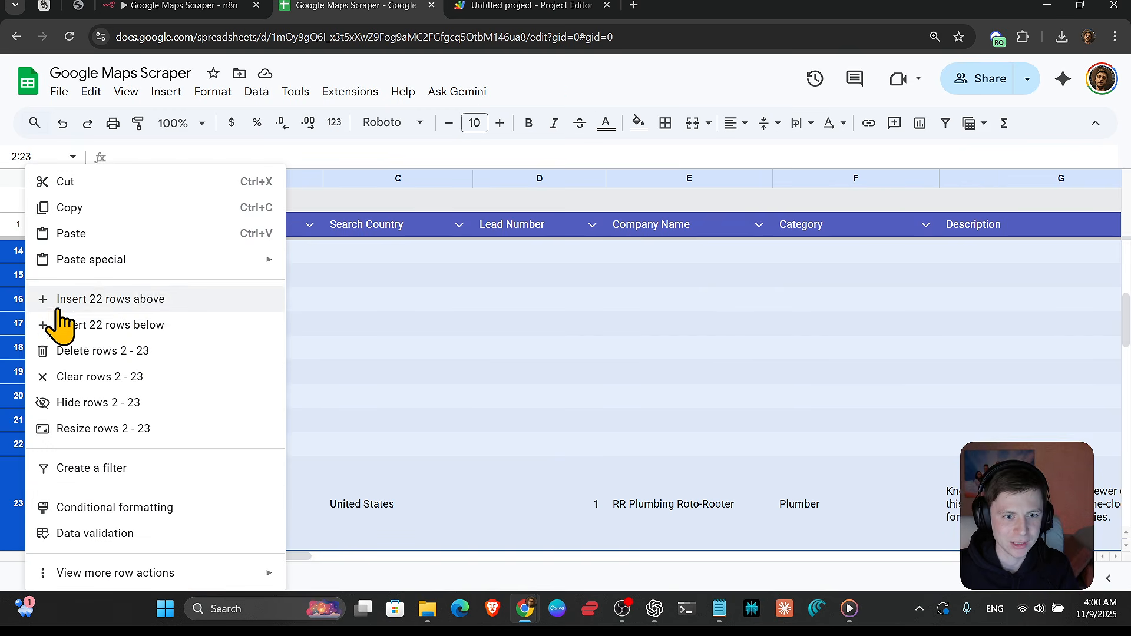
click(133, 354)
- Try to delete rows 2 to 10 from the Google Sheet
right_click(27, 384)
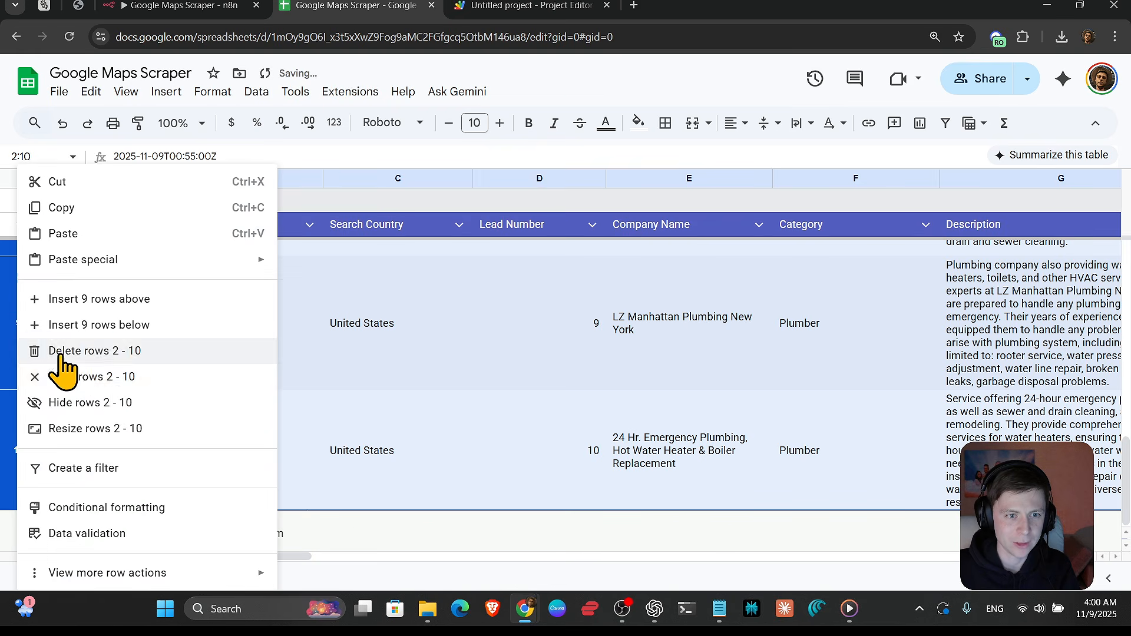
click(103, 351)
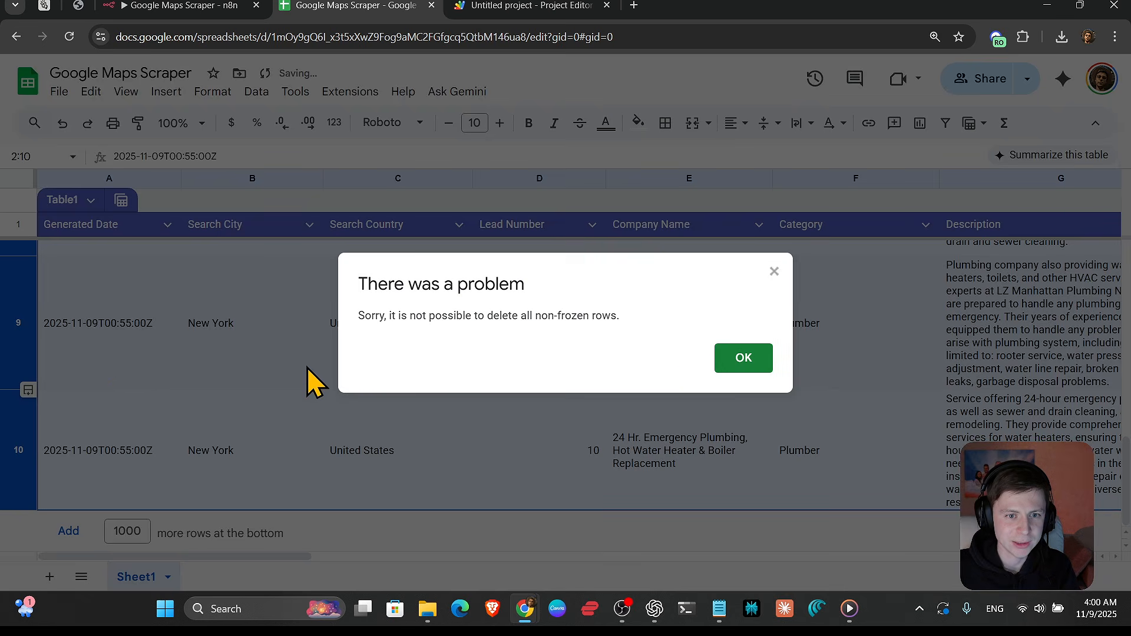
click(742, 360)
scroll(277, 392, down, 10)
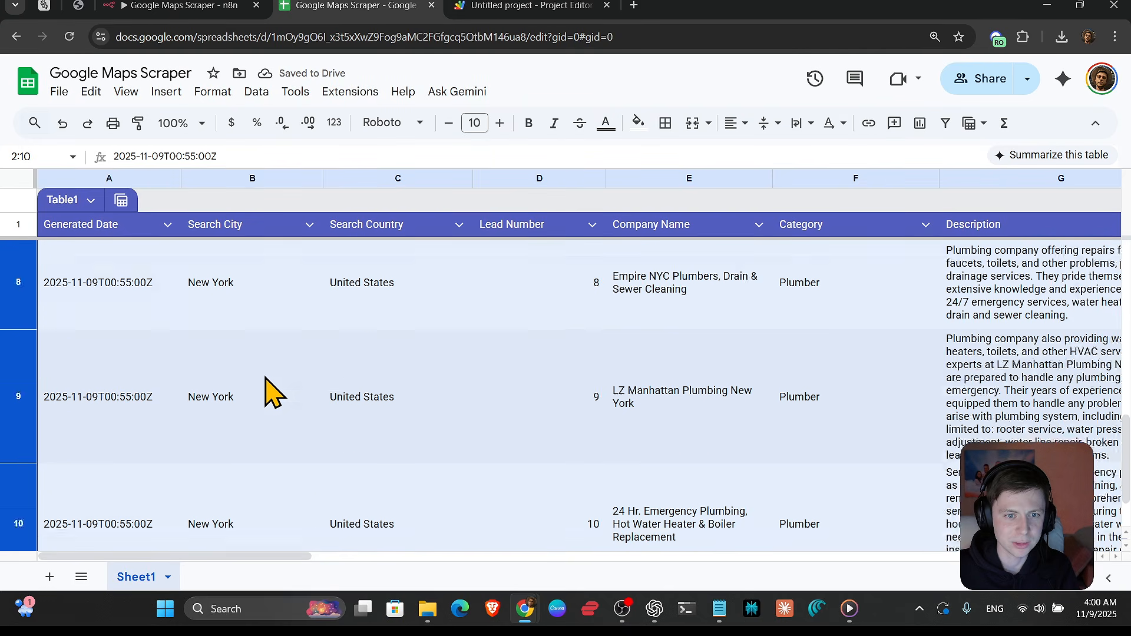
- Add 1000 more rows at the bottom of the Google Sheet
click(199, 454)
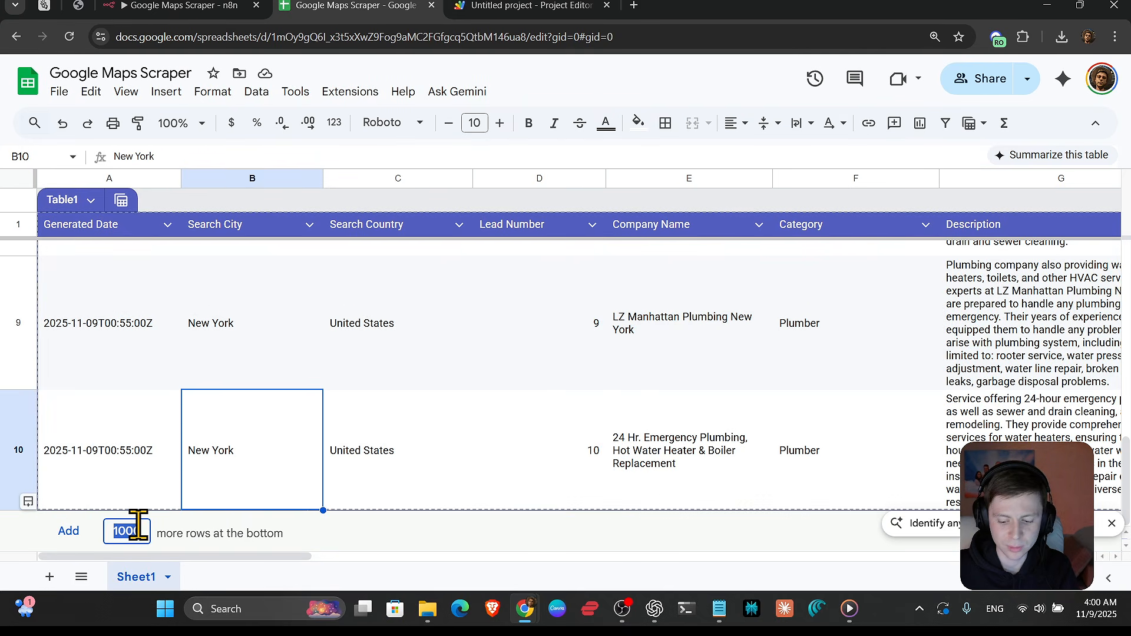
key(Return)
scroll(177, 460, up, 3)
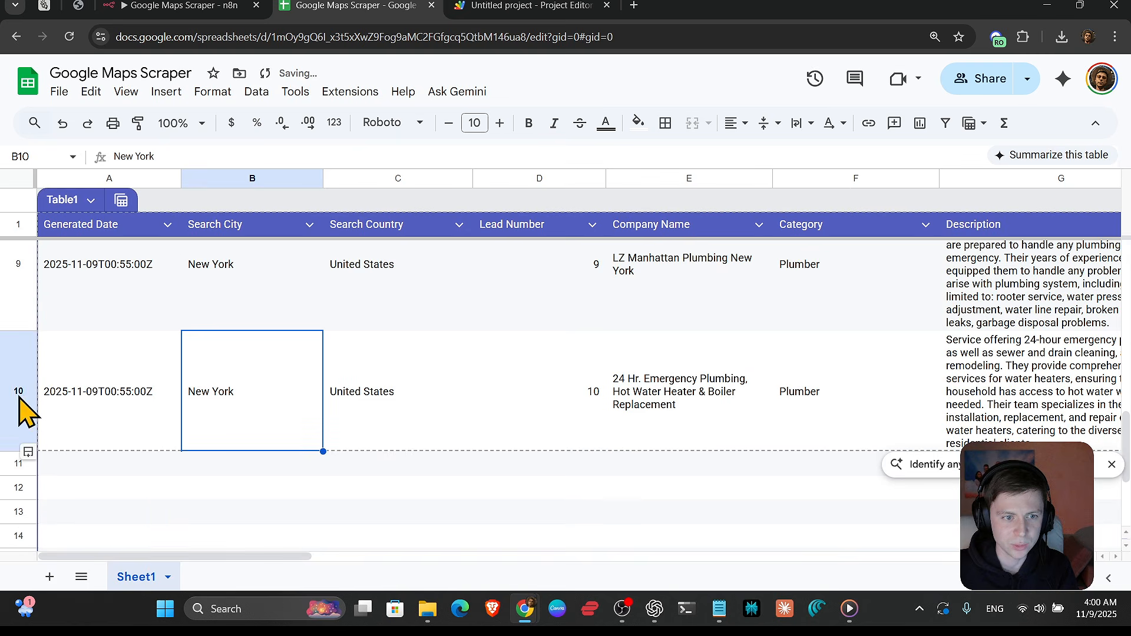
- Delete rows 2 to 10 from the Google Sheet, keeping the header row
click(29, 389)
key(ctrl+shift+Up)
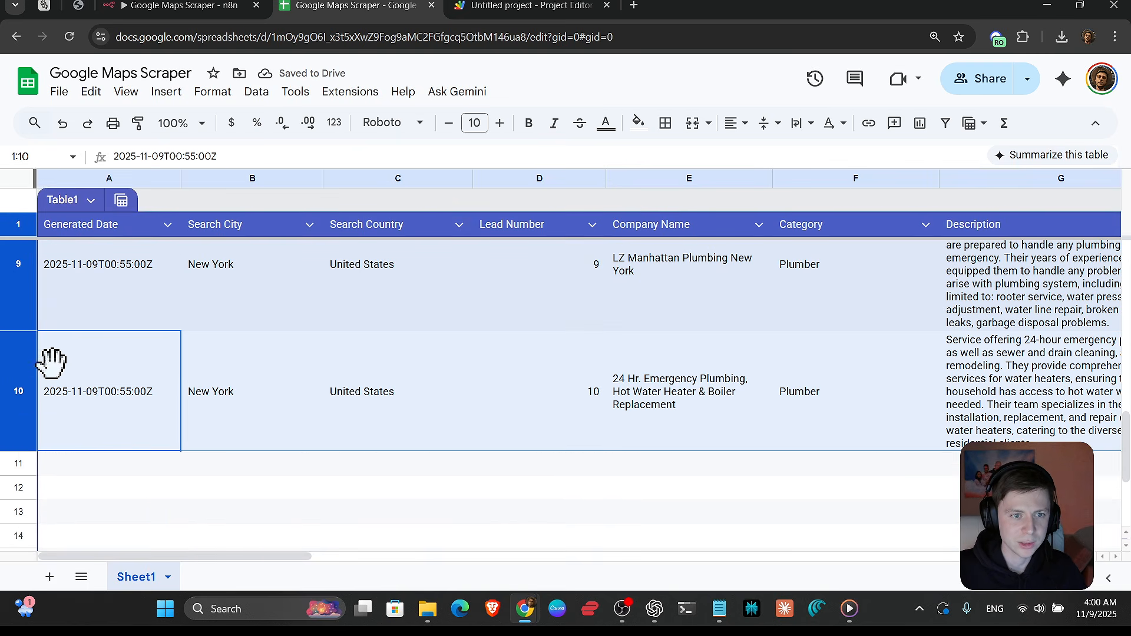
scroll(52, 362, up, 10)
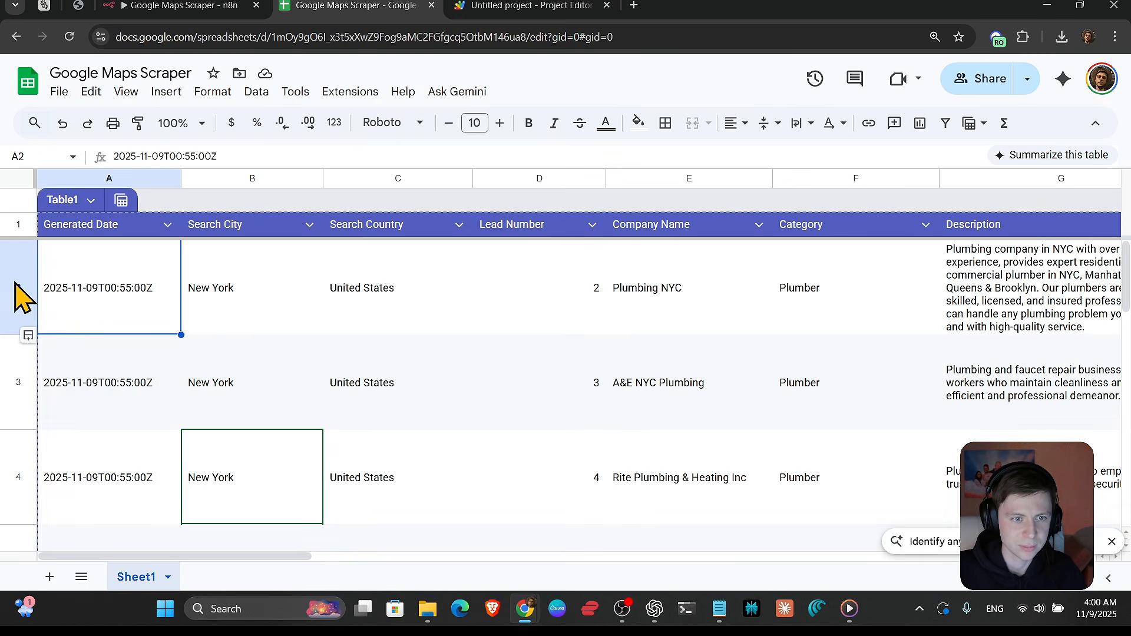
click(20, 275)
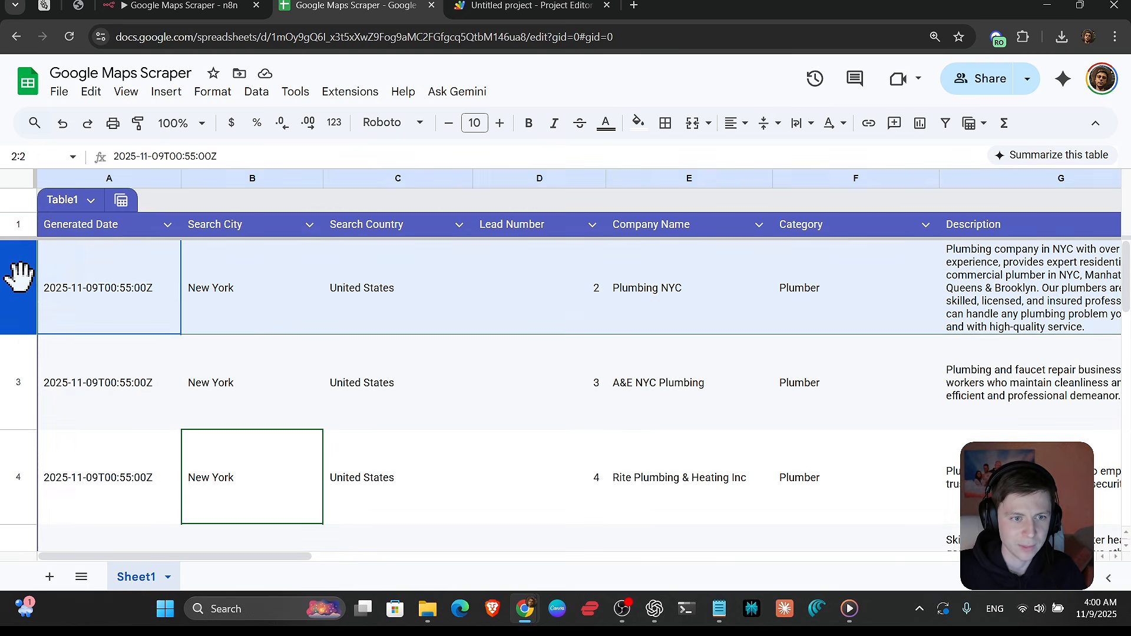
scroll(19, 275, down, 10)
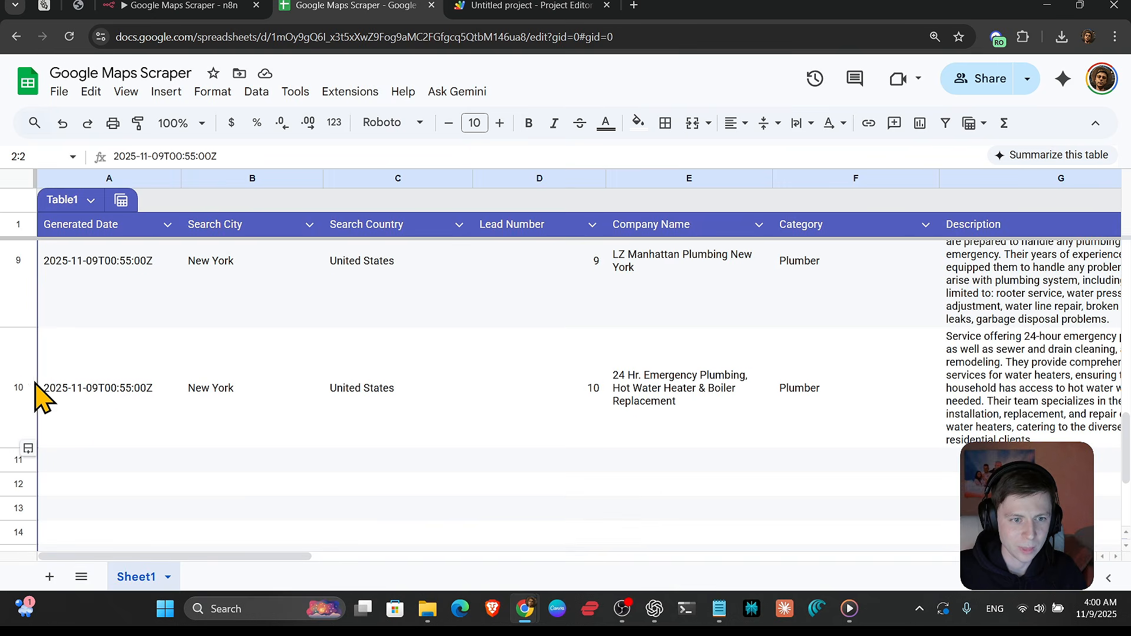
shift+click(18, 388)
right_click(17, 380)
click(121, 353)
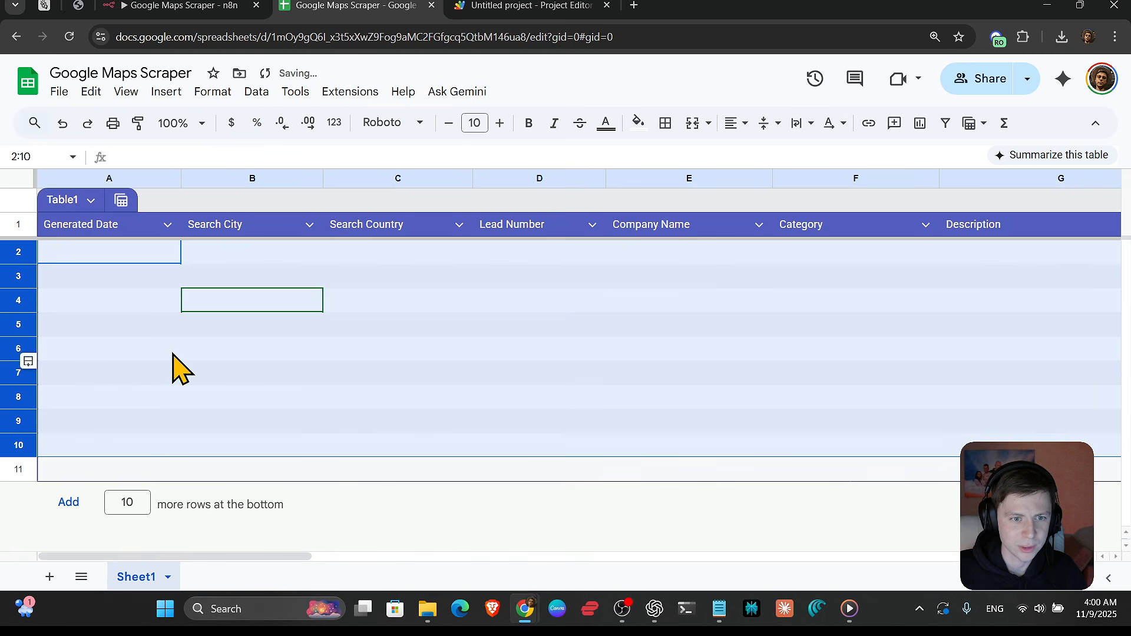
- Run the Append row in sheet node in the n8n workflow again and return to the Google Sheet
click(217, 6)
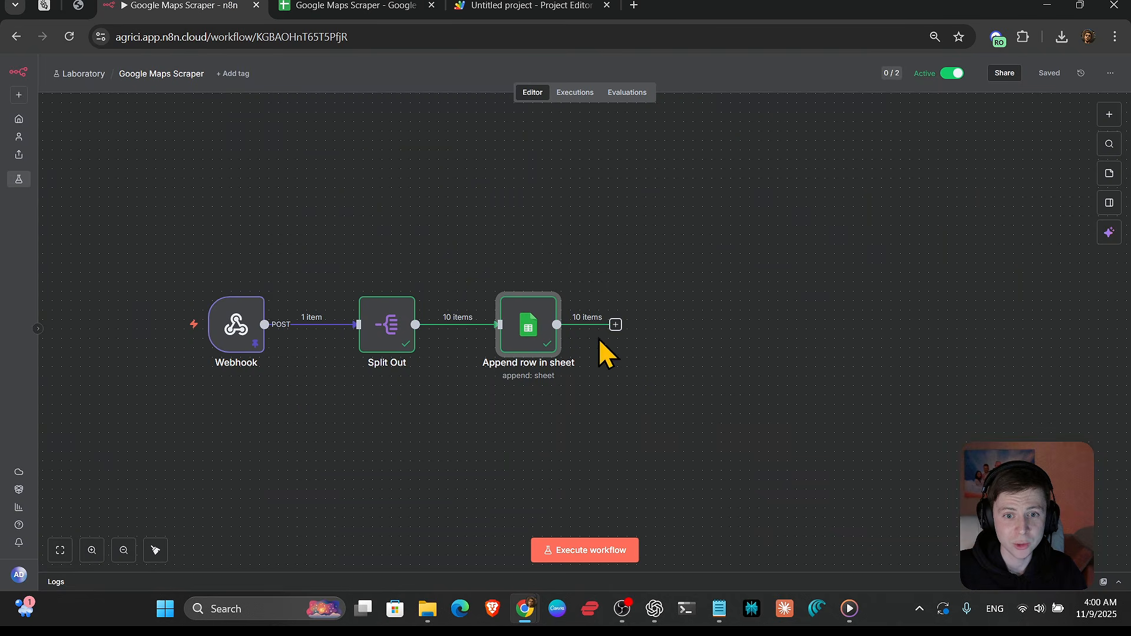
click(502, 281)
click(365, 6)
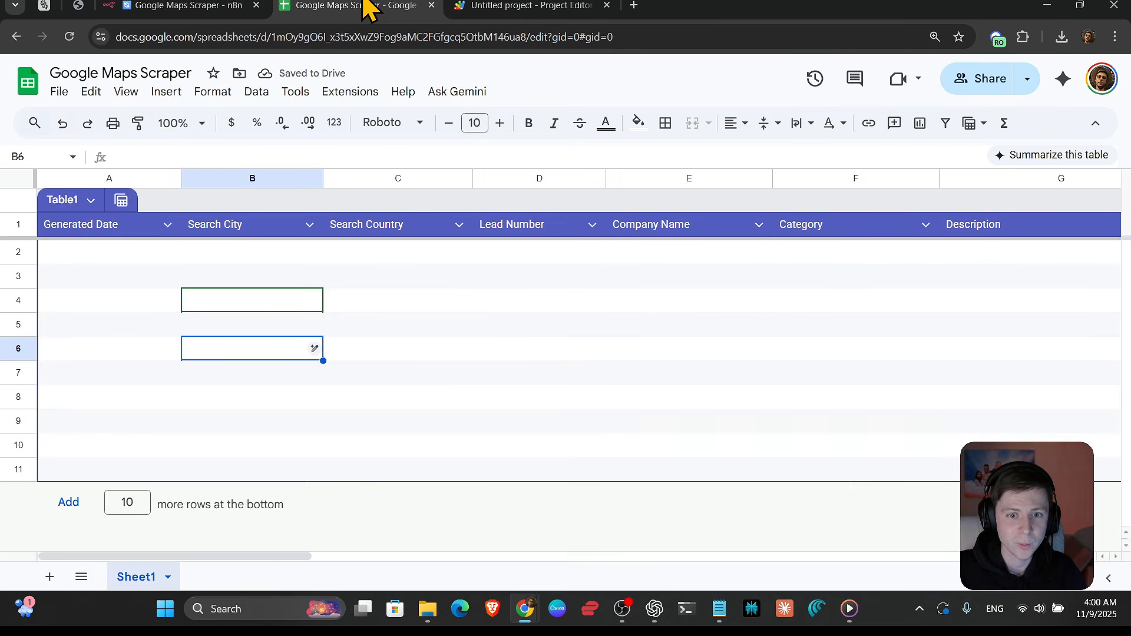
click(377, 453)
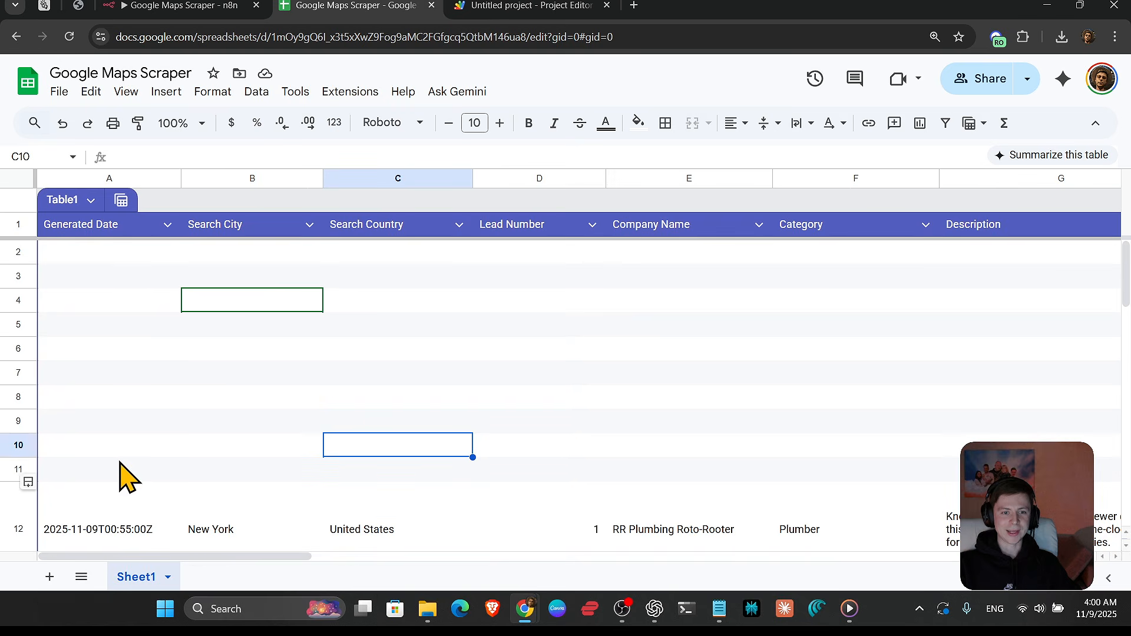
- Delete the blank rows 3 to 11 above the appended leads in the Google Sheet
click(18, 472)
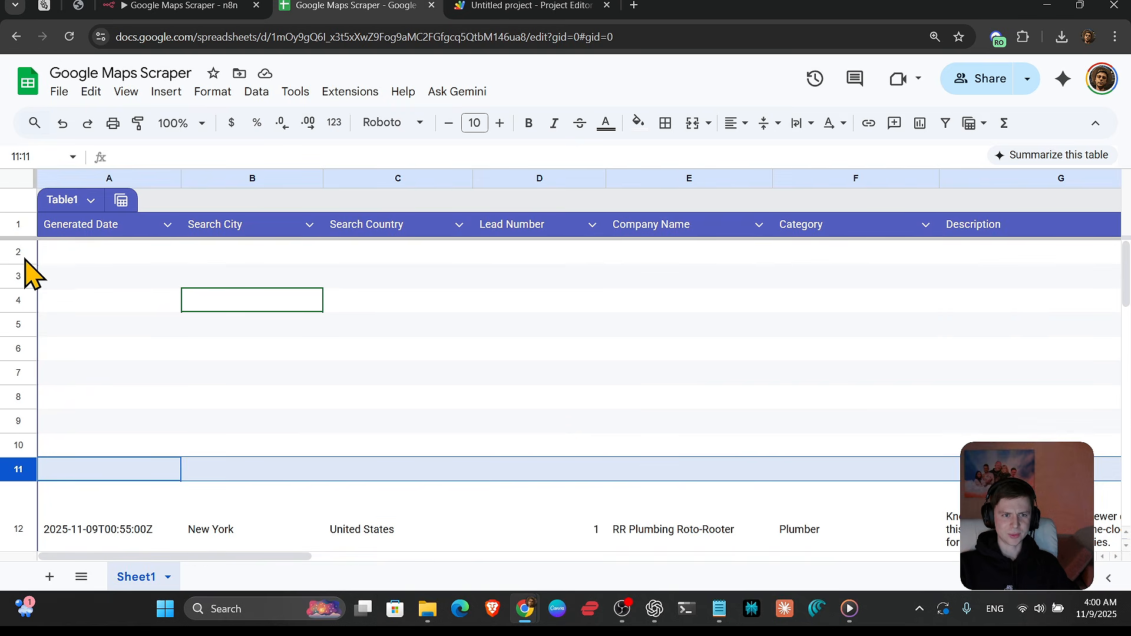
shift+click(20, 276)
right_click(20, 278)
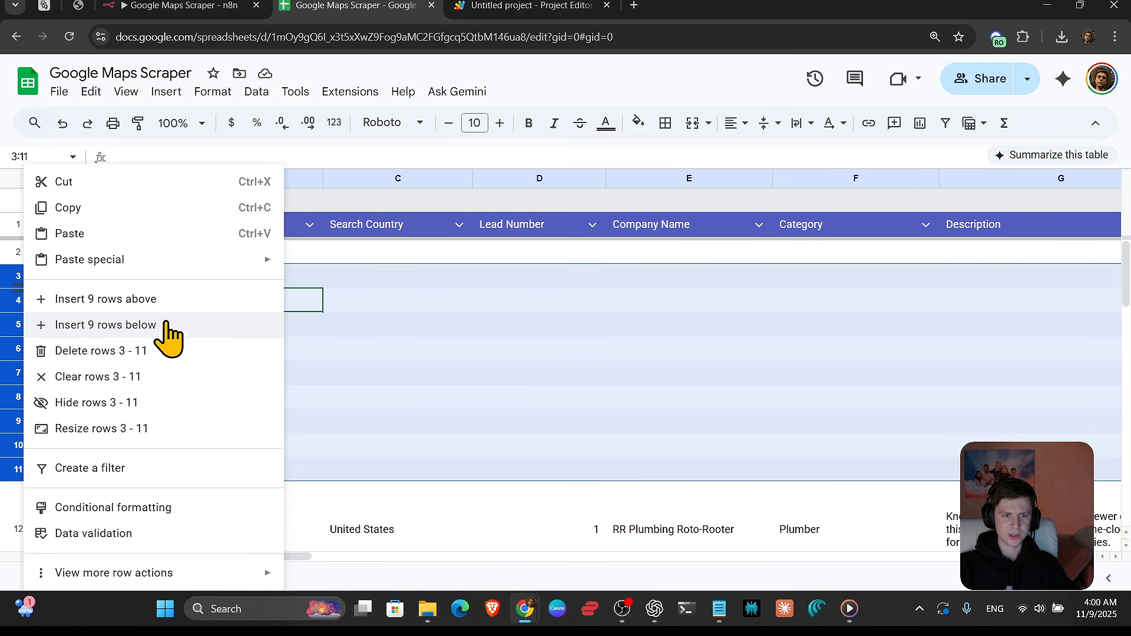
click(144, 359)
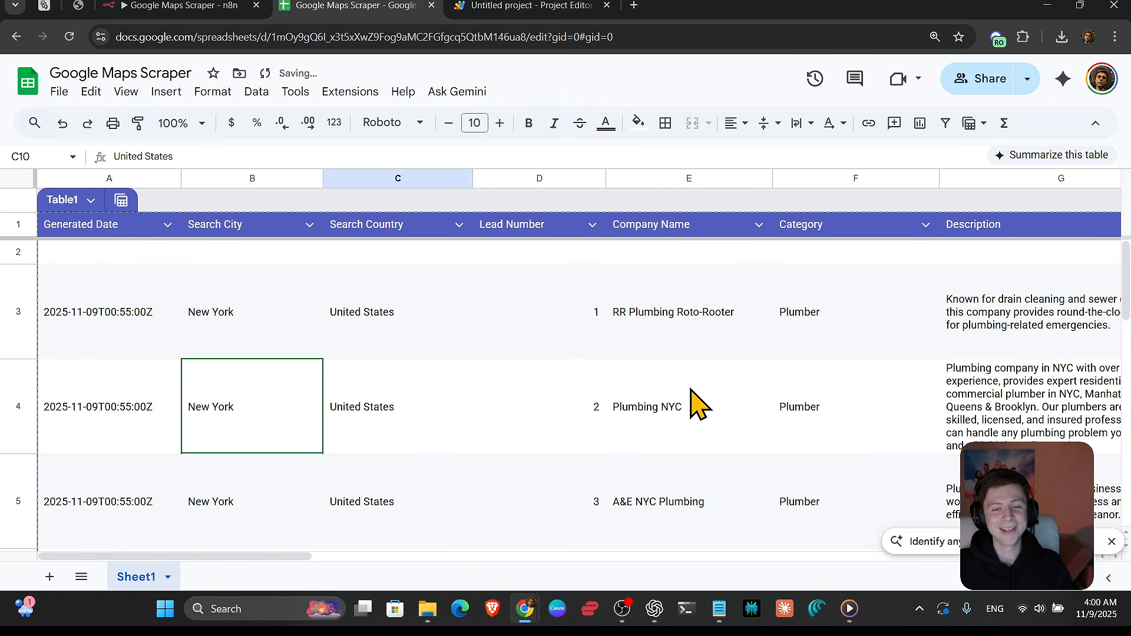
- Skim row 10 of the lead table across all its columns and return to its first cell
key(Right)
key(Right)
key(Right)
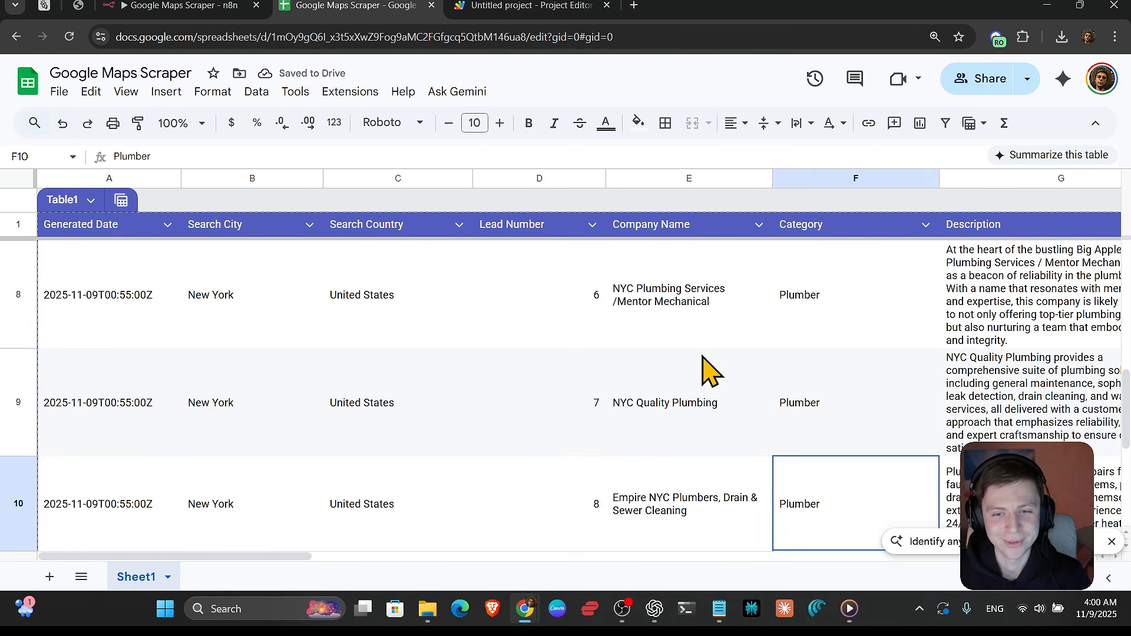
key(Right)
key(Right)
key(Right)
key(Right)
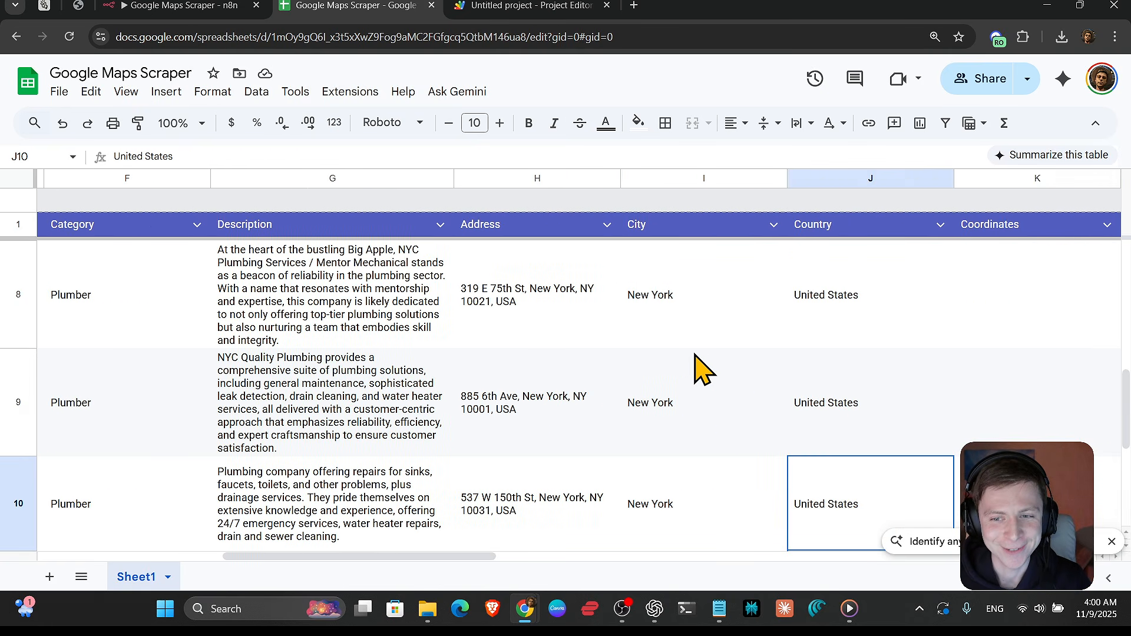
key(Left)
key(Left)
key(Right)
key(Right)
key(Right)
key(Right)
key(Right)
key(Right)
key(Right)
key(Right)
key(Right)
key(Right)
key(Right)
key(Right)
key(Left)
key(Left)
key(Left)
key(Left)
key(Left)
key(Left)
key(Left)
key(Left)
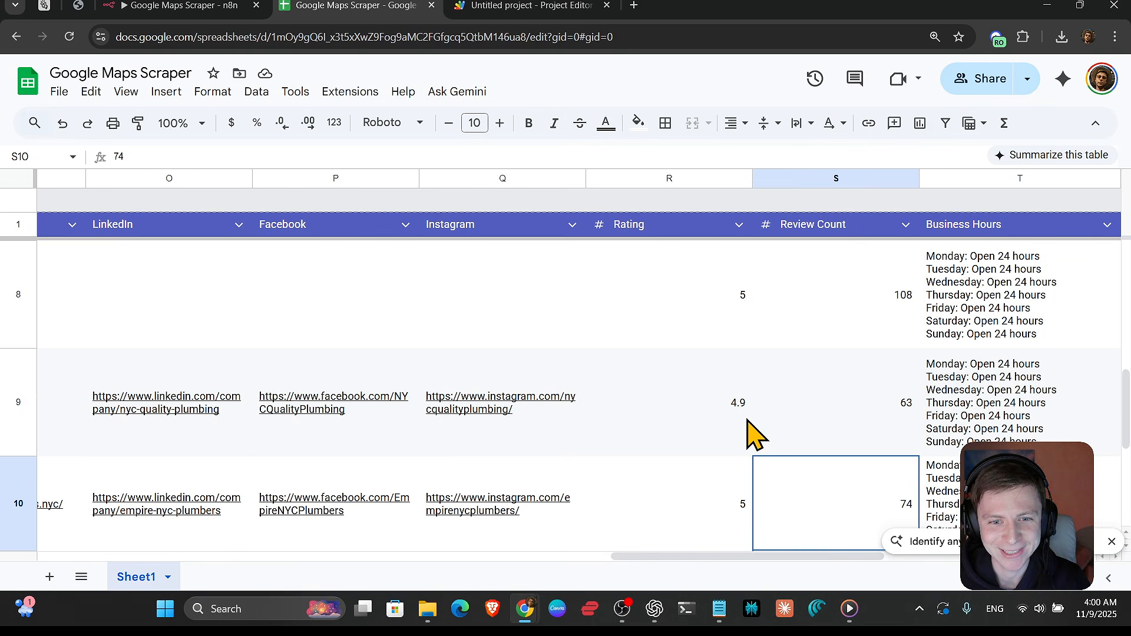
key(Home)
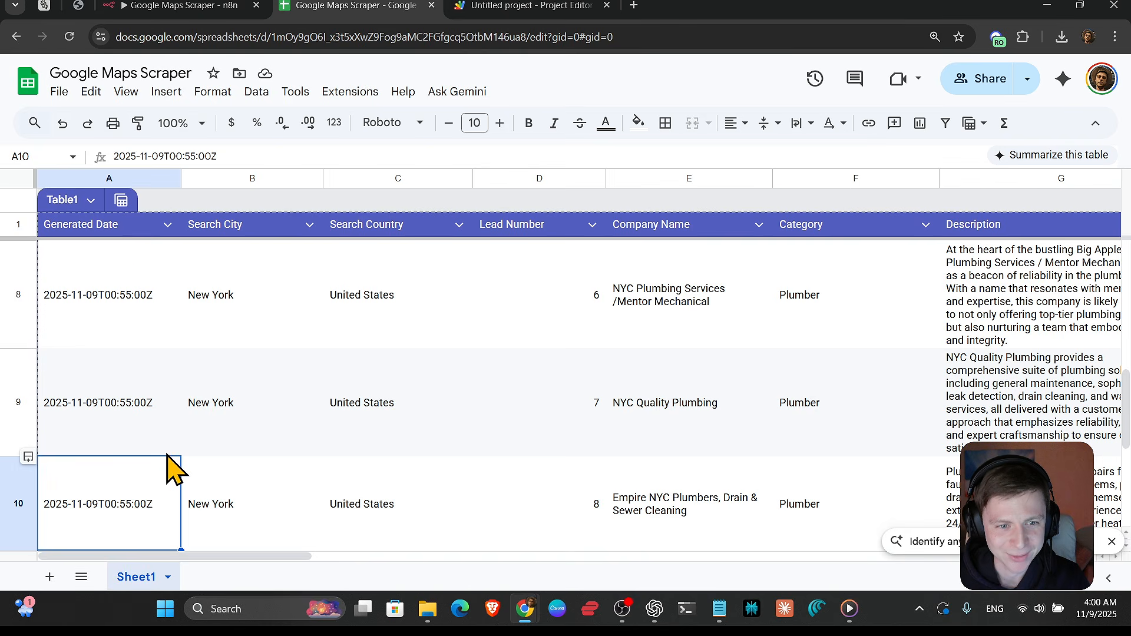
- Examine row 10 field by field from Generated Date through Company Name, Description and Address to Website
key(Right)
key(Right)
key(Right)
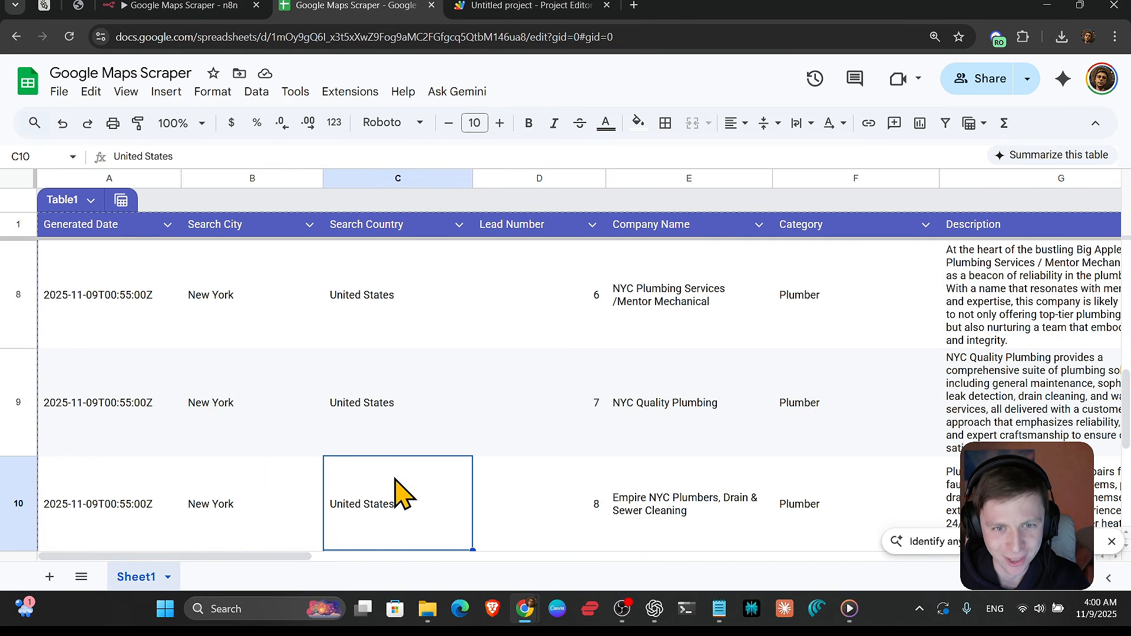
click(722, 524)
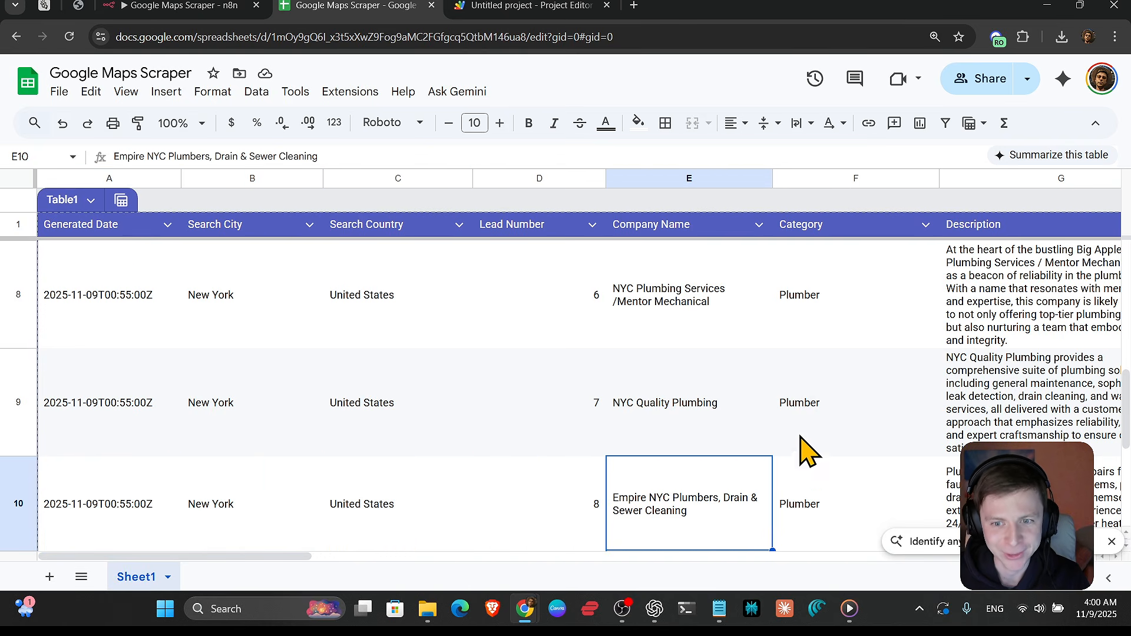
click(871, 518)
key(Right)
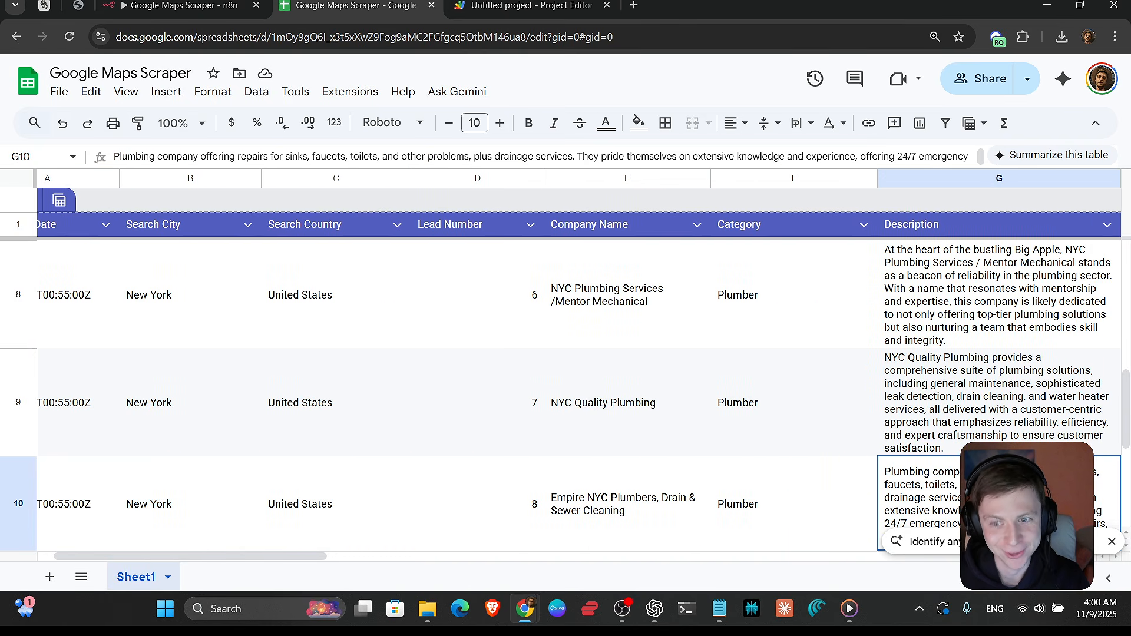
key(Right)
key(Right)
key(Right)
key(Right)
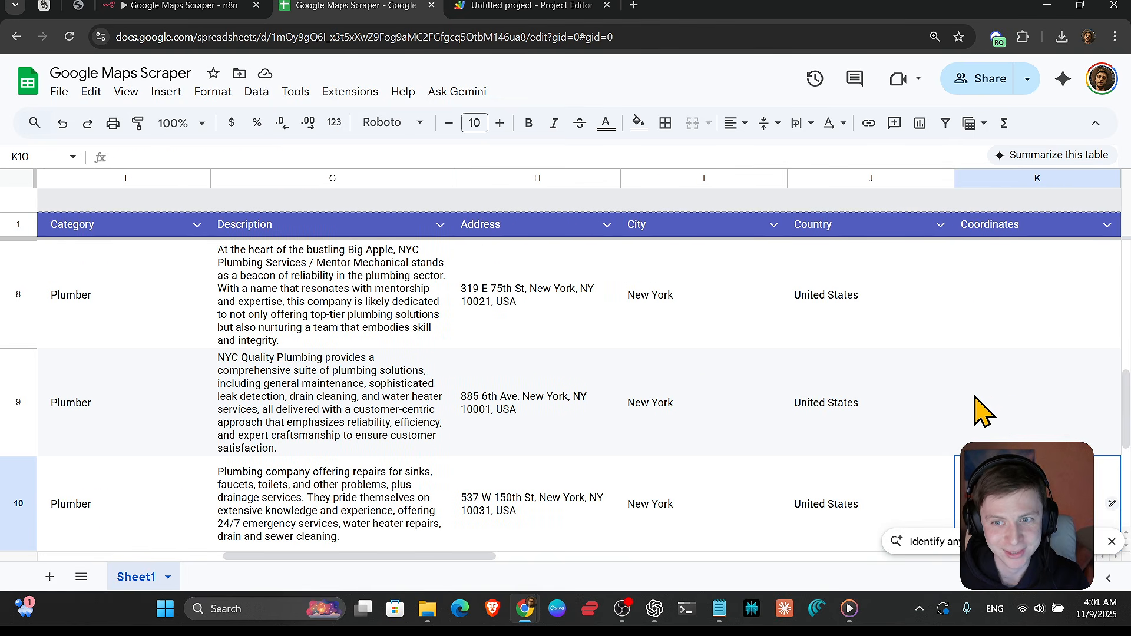
key(Right)
key(Right)
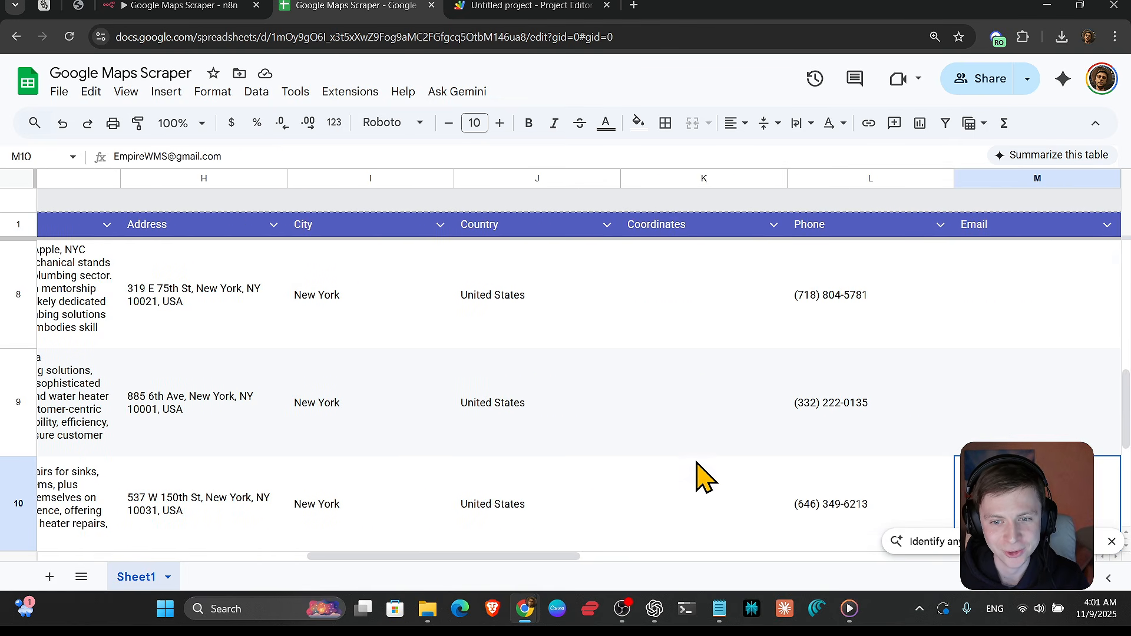
key(Right)
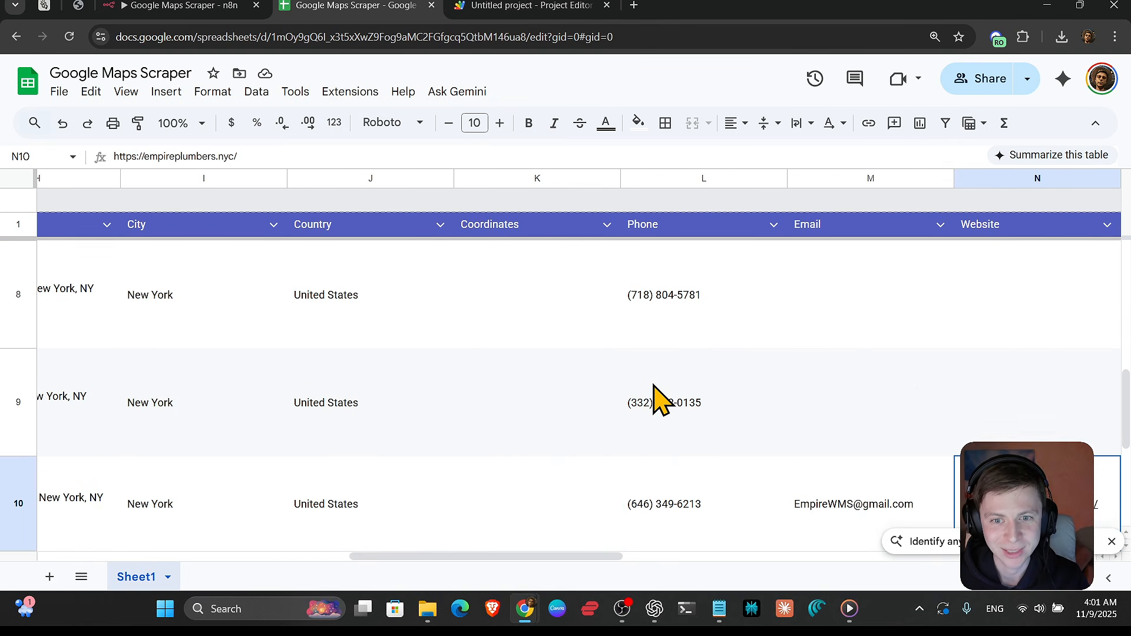
- Look through the Phone, Email and Website columns for all appended leads
click(657, 394)
key(Right)
scroll(849, 404, down, 5)
scroll(849, 412, up, 6)
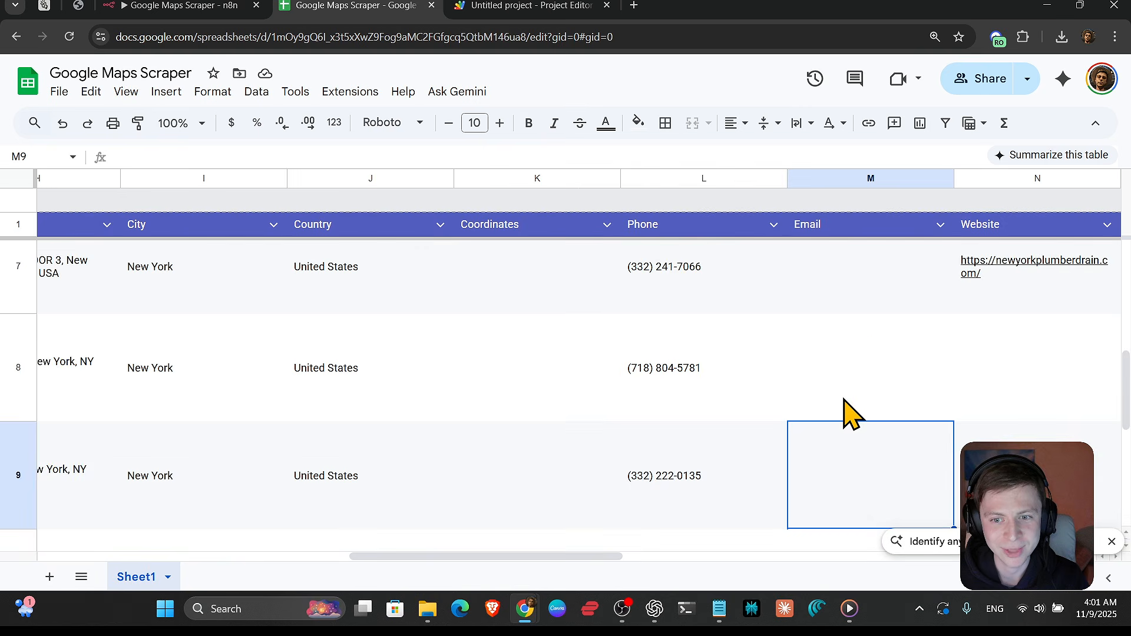
scroll(847, 422, up, 5)
scroll(846, 424, down, 2)
click(847, 387)
key(Right)
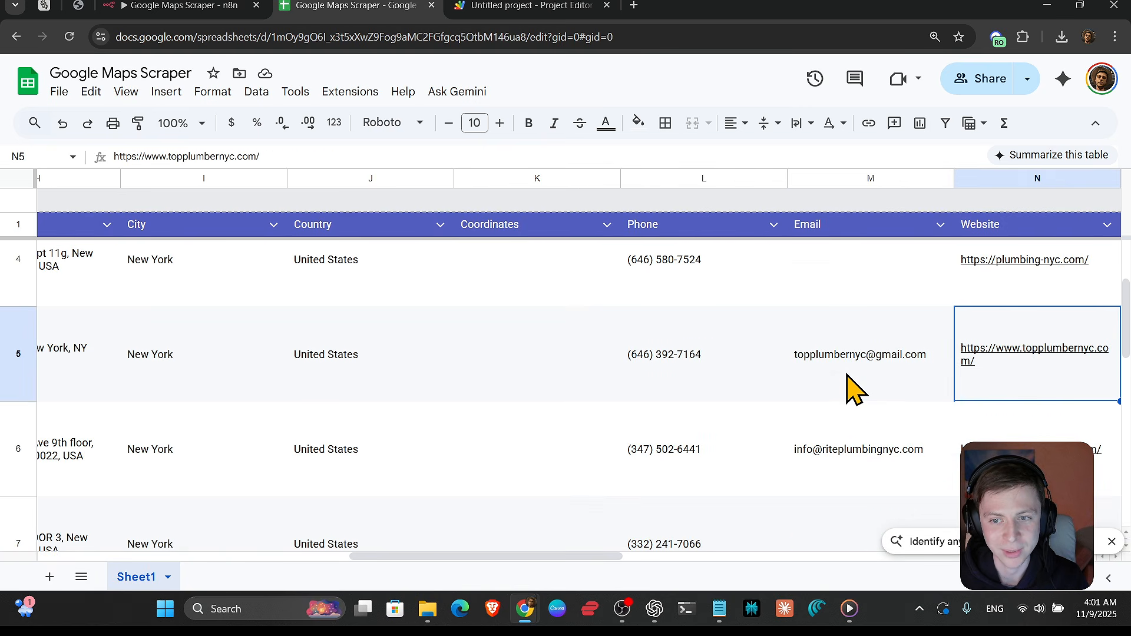
key(Right)
scroll(901, 404, up, 1)
scroll(896, 399, down, 8)
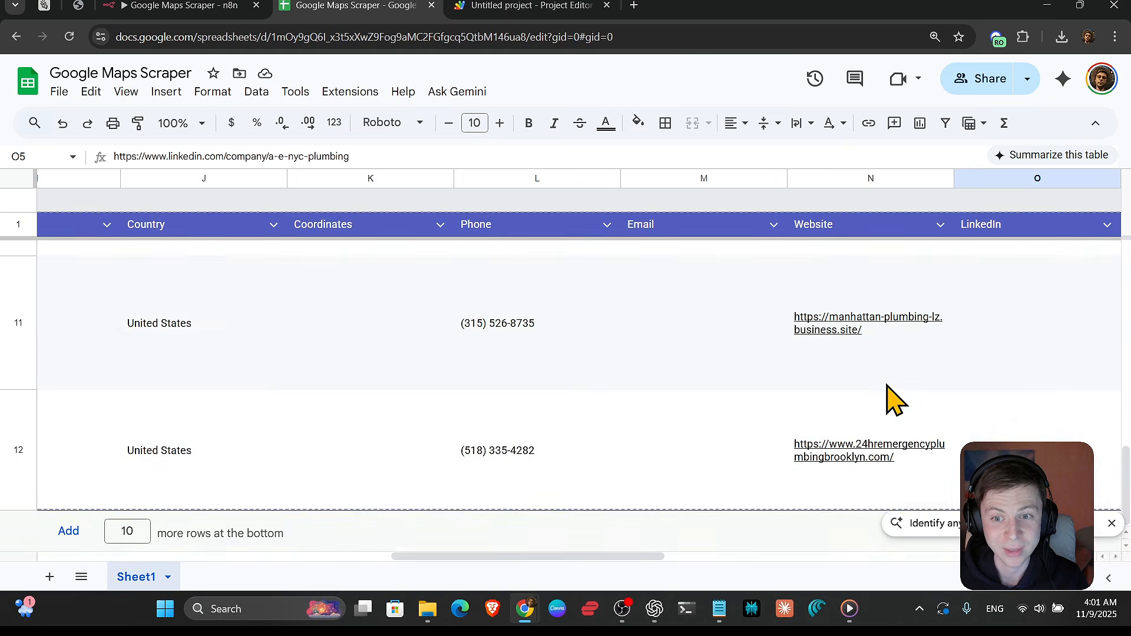
- Review the leads' social links, rating, business hours, quality score and reasoning, status, Contacted and Notes columns
key(Right)
scroll(914, 391, up, 7)
key(Right)
scroll(949, 389, up, 2)
key(Right)
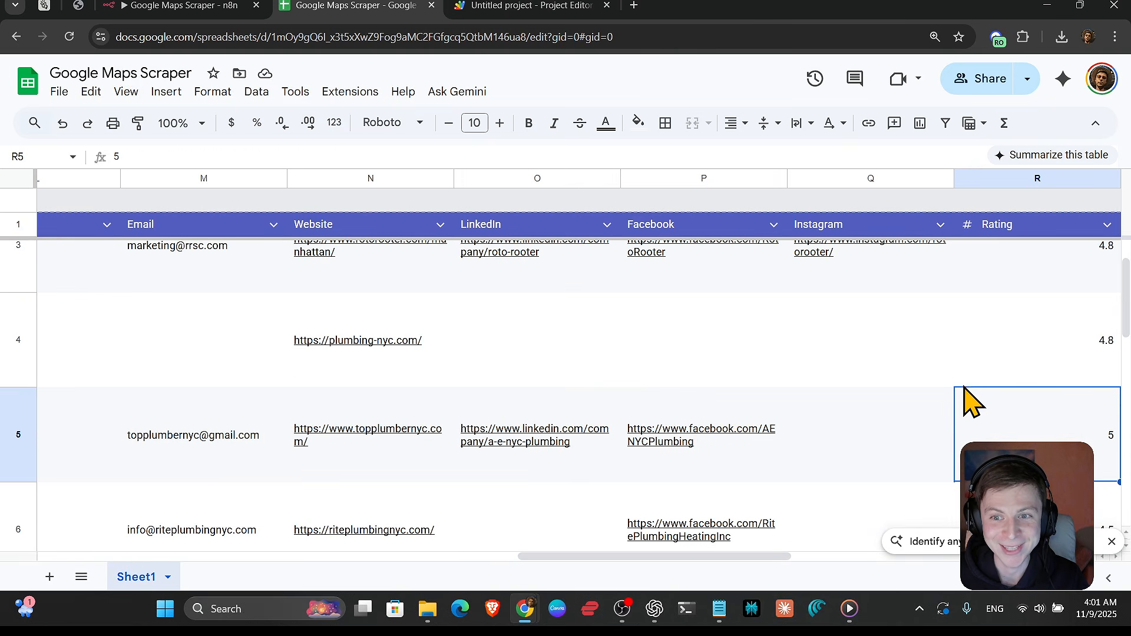
key(Right)
key(Right)
key(Right)
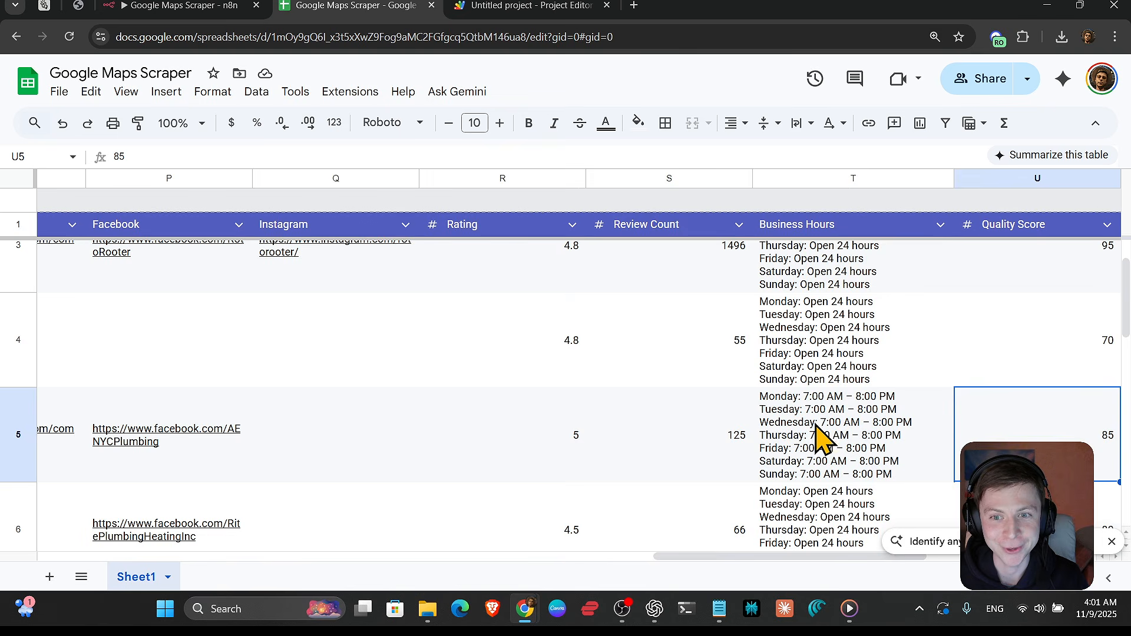
scroll(727, 462, up, 2)
key(Right)
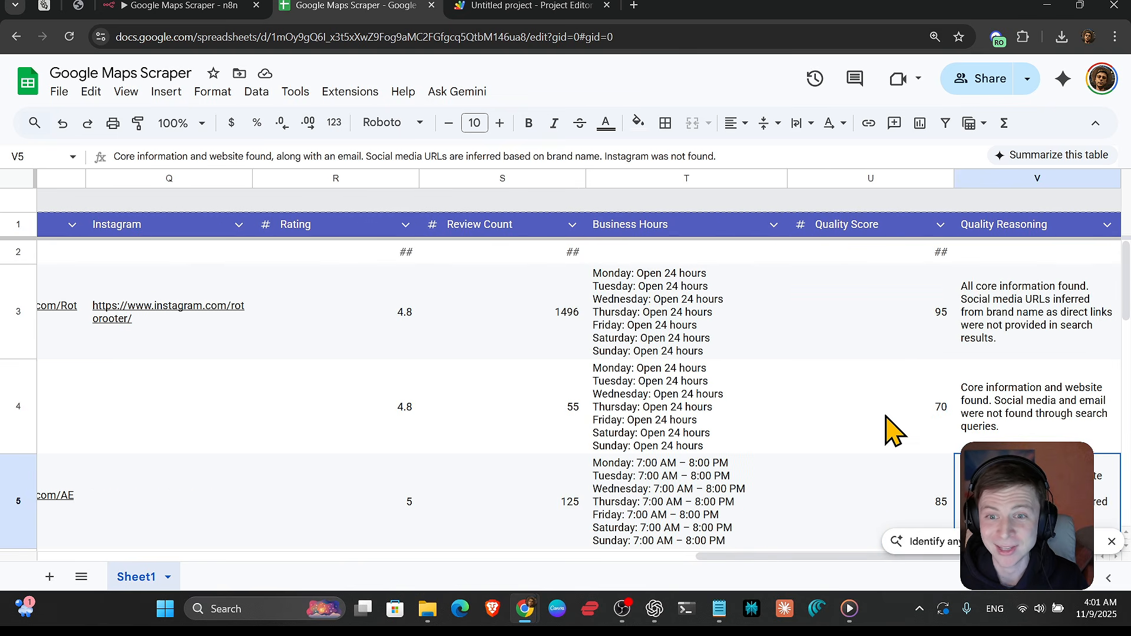
key(Right)
key(Right)
scroll(866, 407, down, 2)
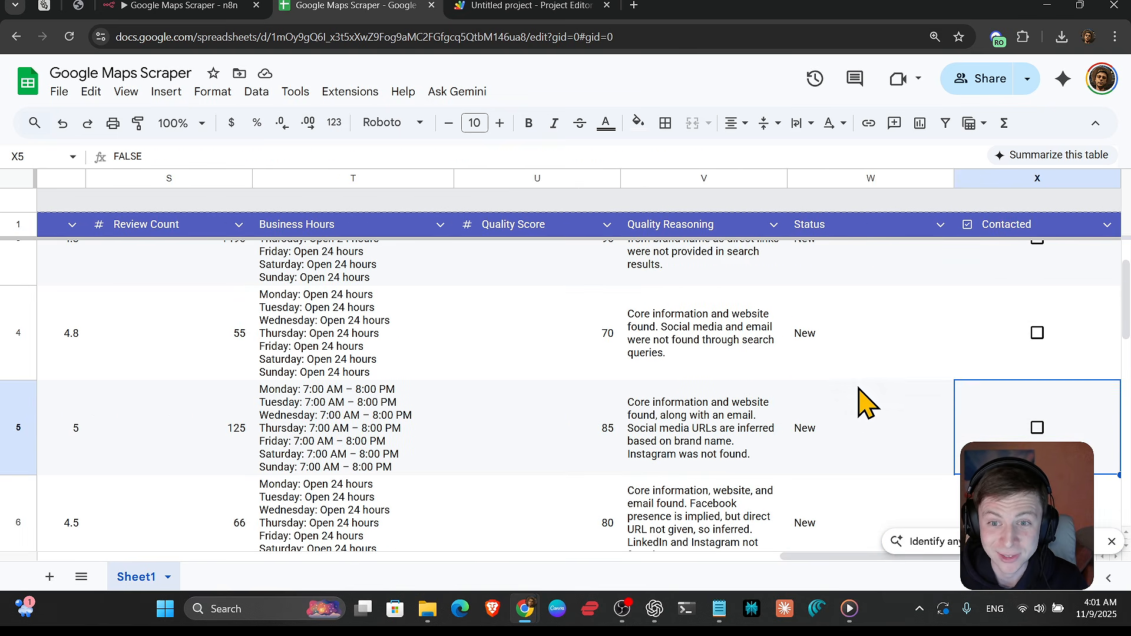
key(Right)
scroll(866, 406, down, 5)
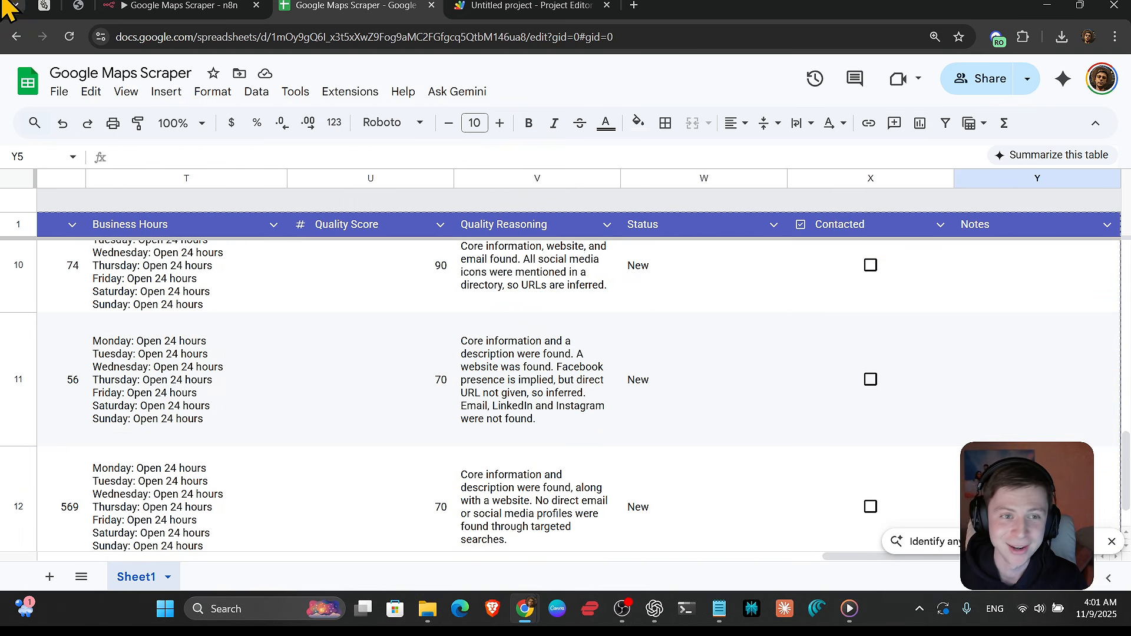
- Return to the n8n workflow and place its browser window beside the AI Lead Scraper app, showing the search form
click(227, 5)
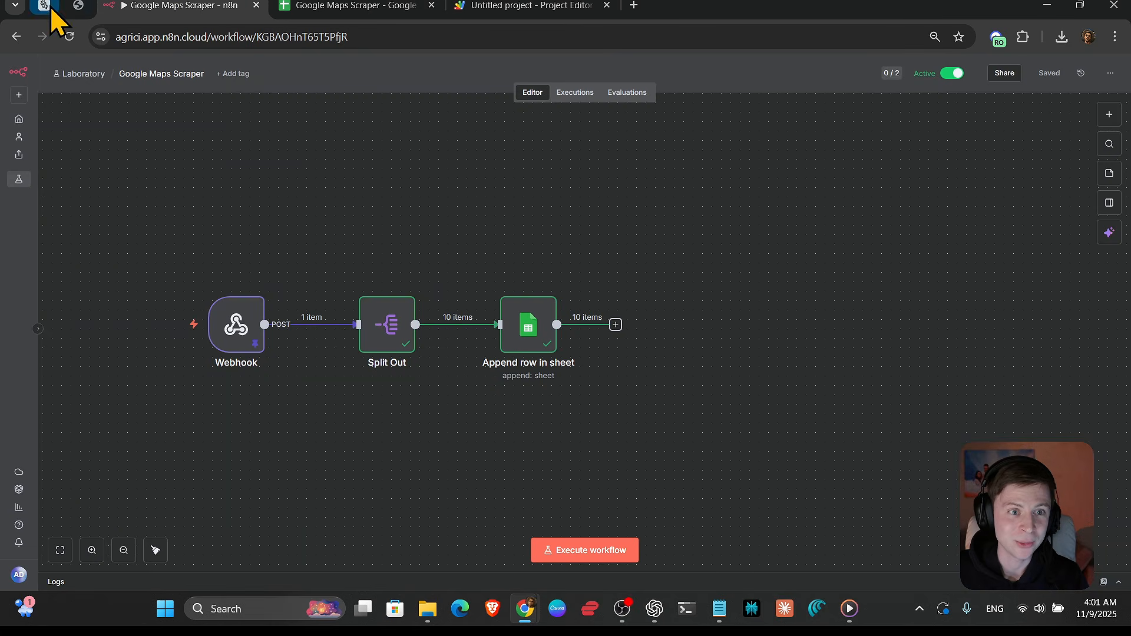
drag(489, 6, 914, 27)
scroll(413, 306, up, 5)
scroll(377, 318, up, 3)
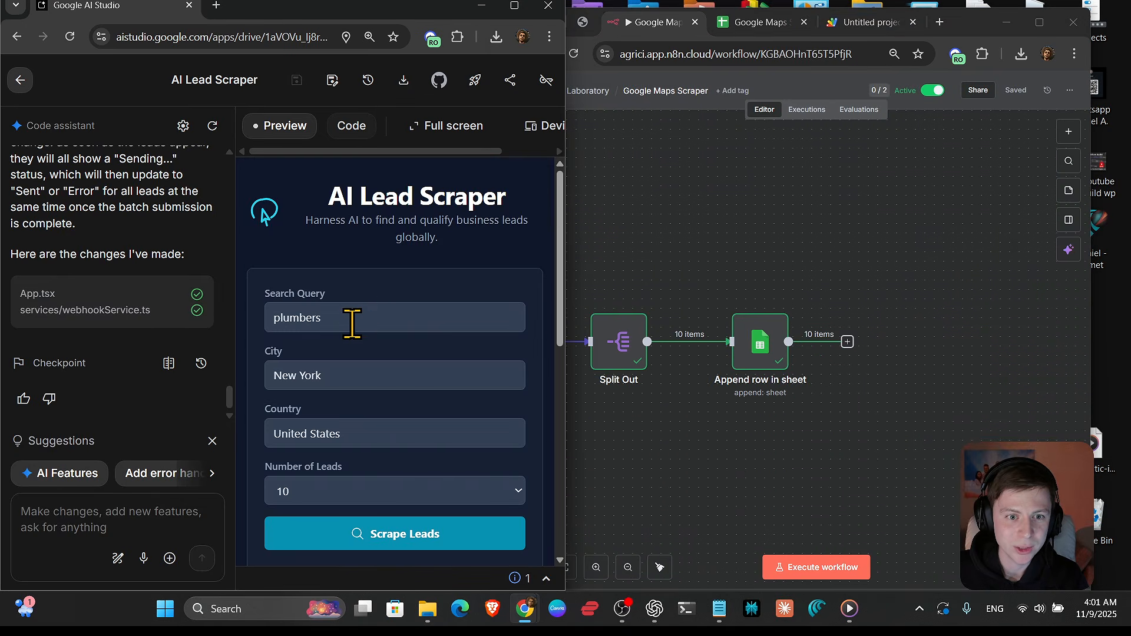
- Set the search query to electricians and start scraping 10 leads for New York, United States
double_click(346, 322)
text(elec)
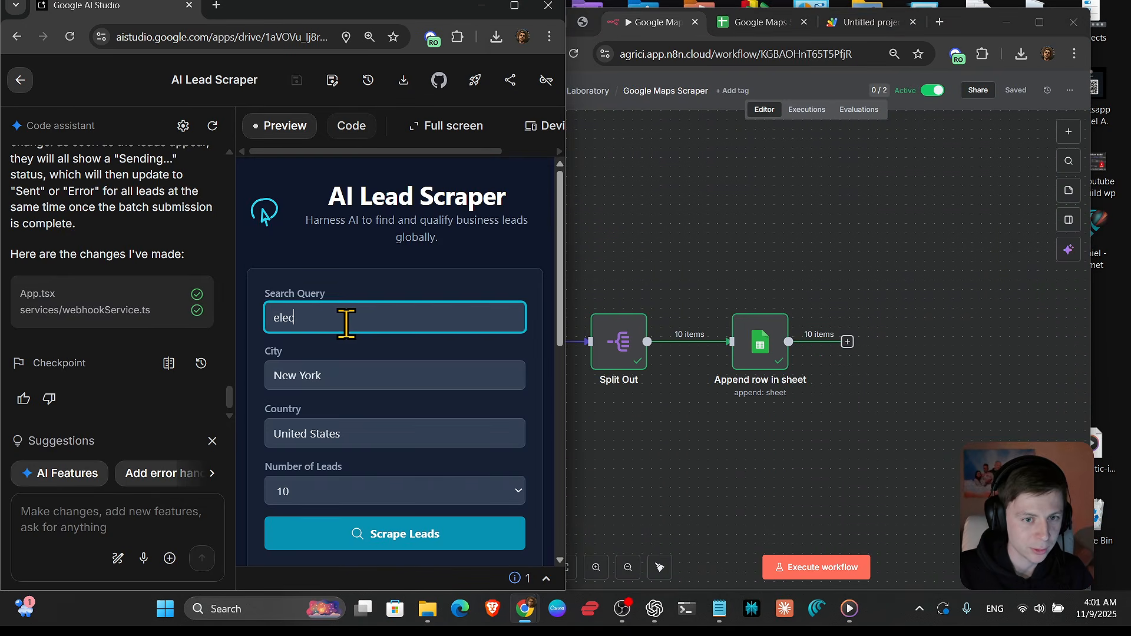
text(tricians)
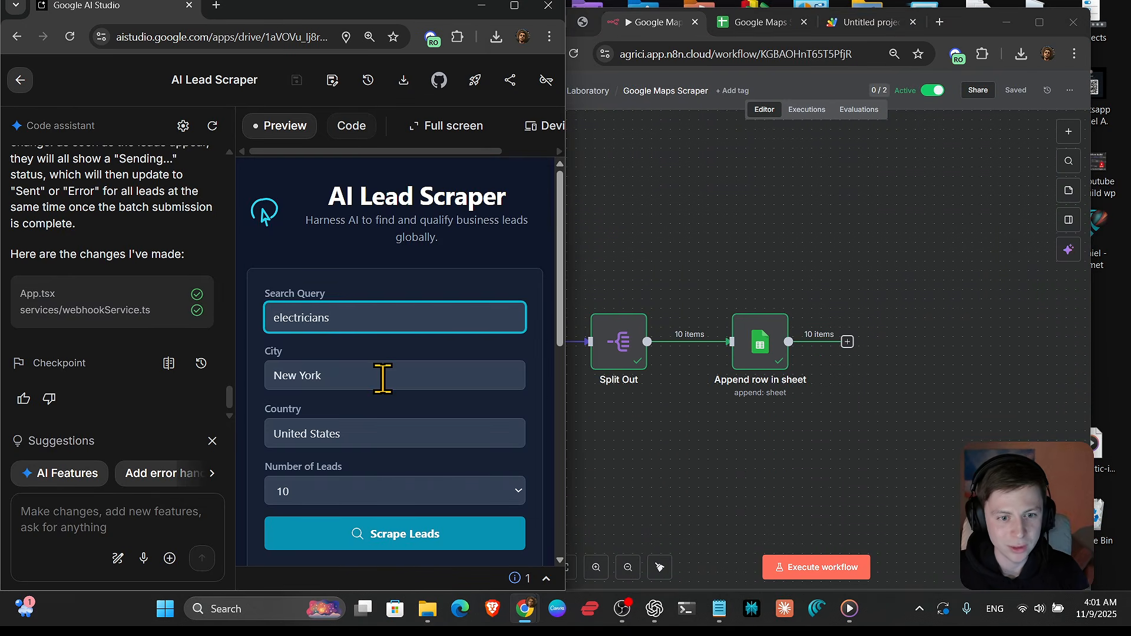
click(398, 533)
- Bring up the Google Sheet beside the scraper and select the Search City cell of the last lead in row 12
click(766, 22)
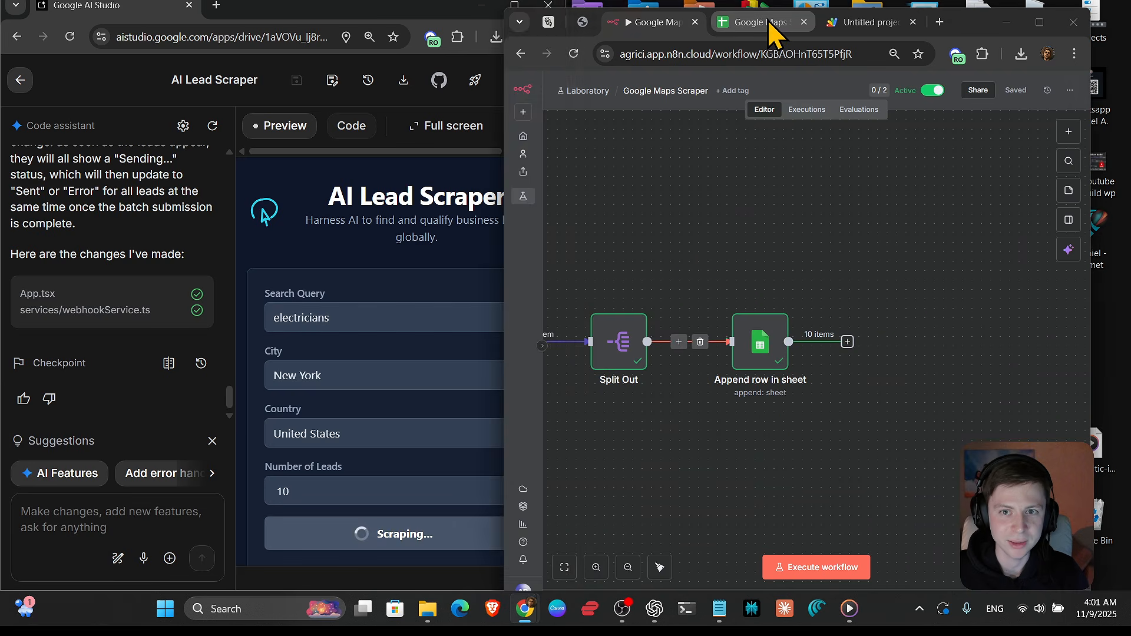
scroll(659, 324, down, 1)
drag(683, 496, 442, 495)
click(695, 496)
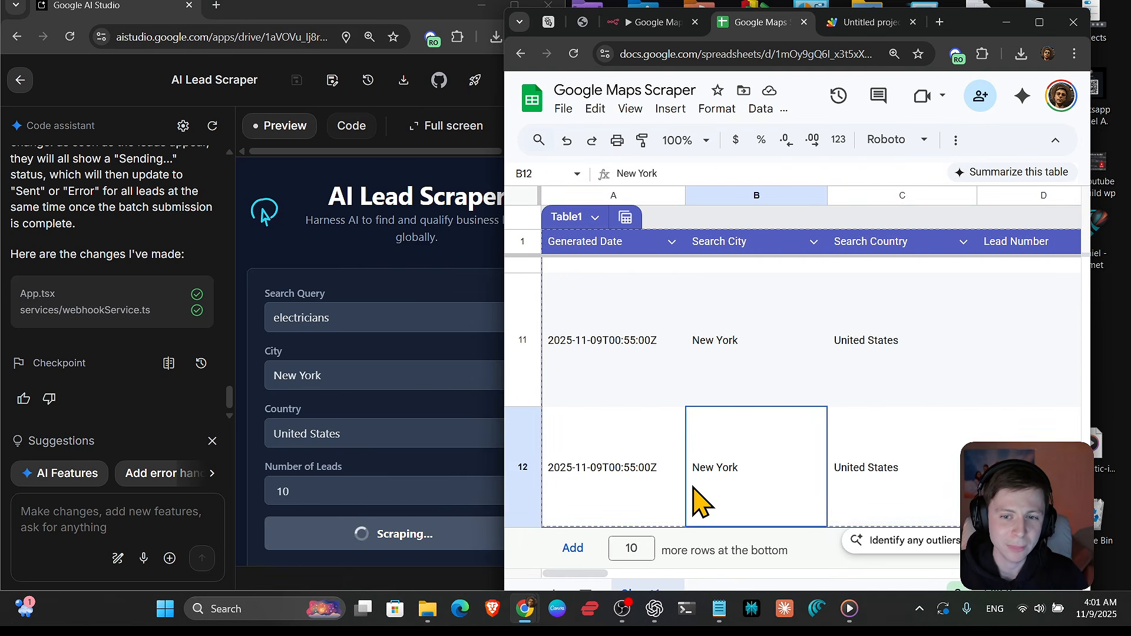
- Check the last lead in row 12 across to its Company Name and return to its Generated Date cell
click(1002, 469)
key(Right)
key(Right)
key(Right)
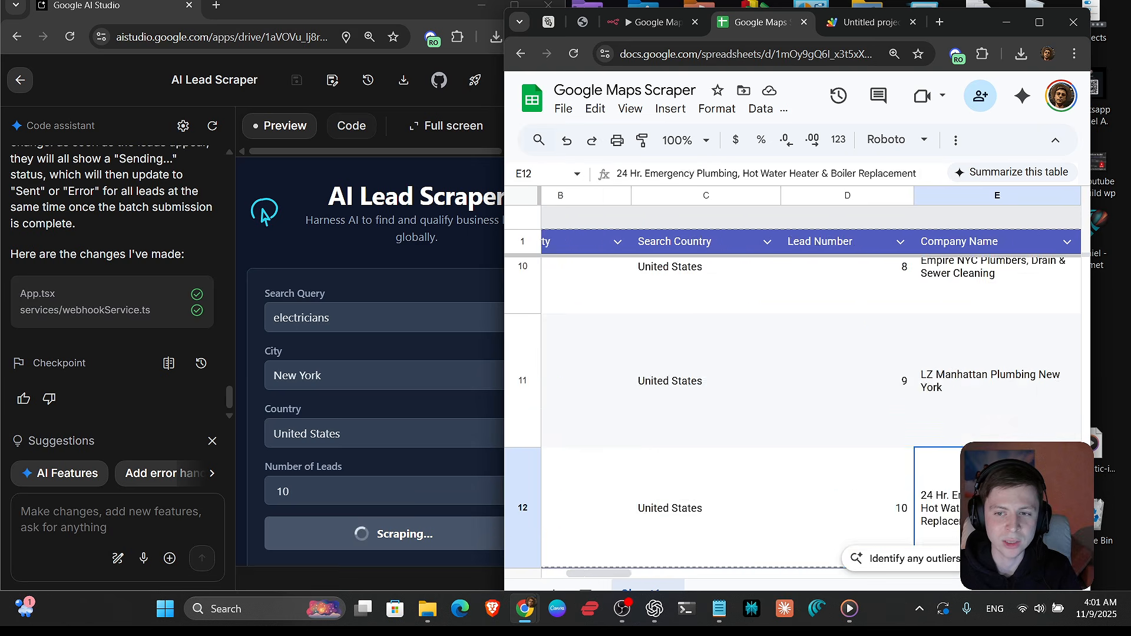
key(Left)
key(Left)
key(Left)
key(Left)
key(Left)
key(Left)
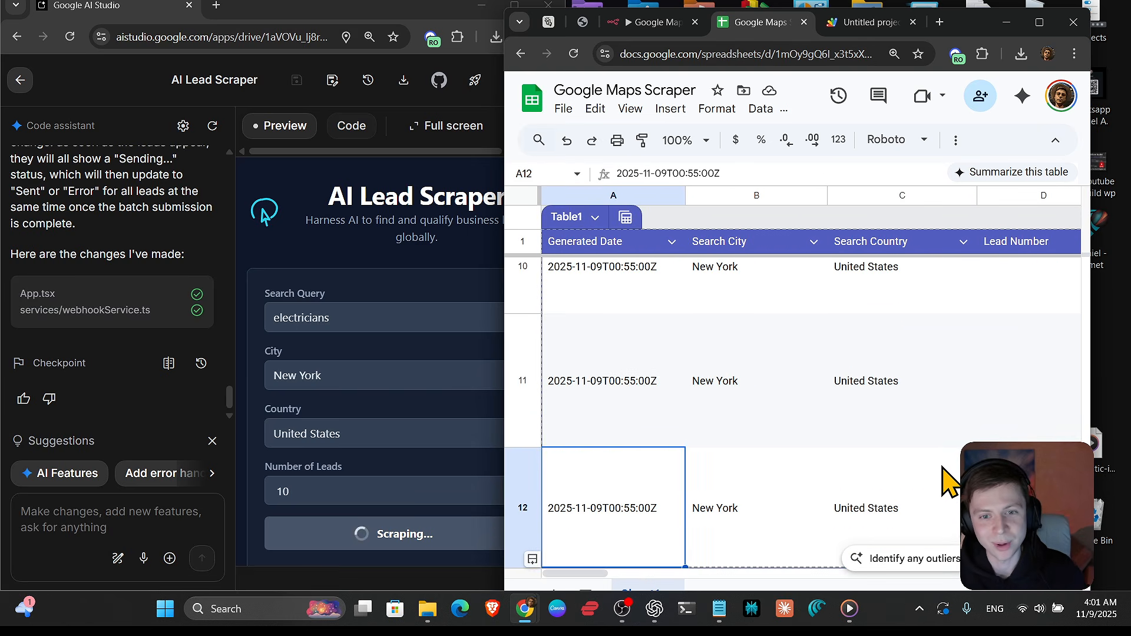
- Reposition the Google Sheet window so the full-width scraper form and the end of the leads table are visible side by side
drag(1002, 25, 994, 26)
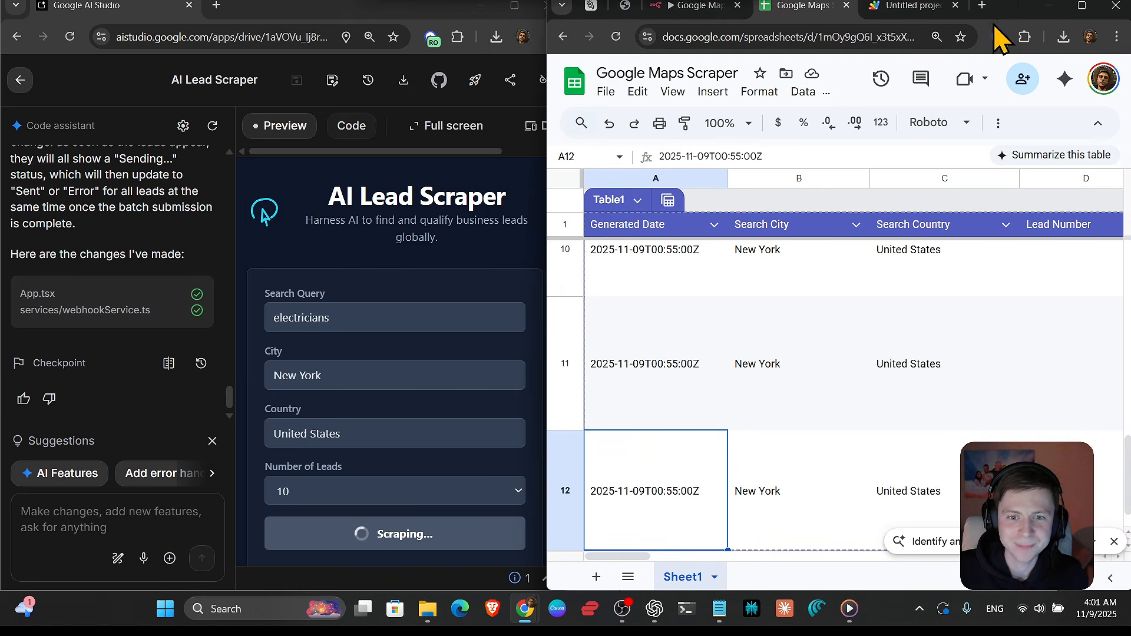
scroll(424, 366, down, 3)
scroll(833, 365, down, 1)
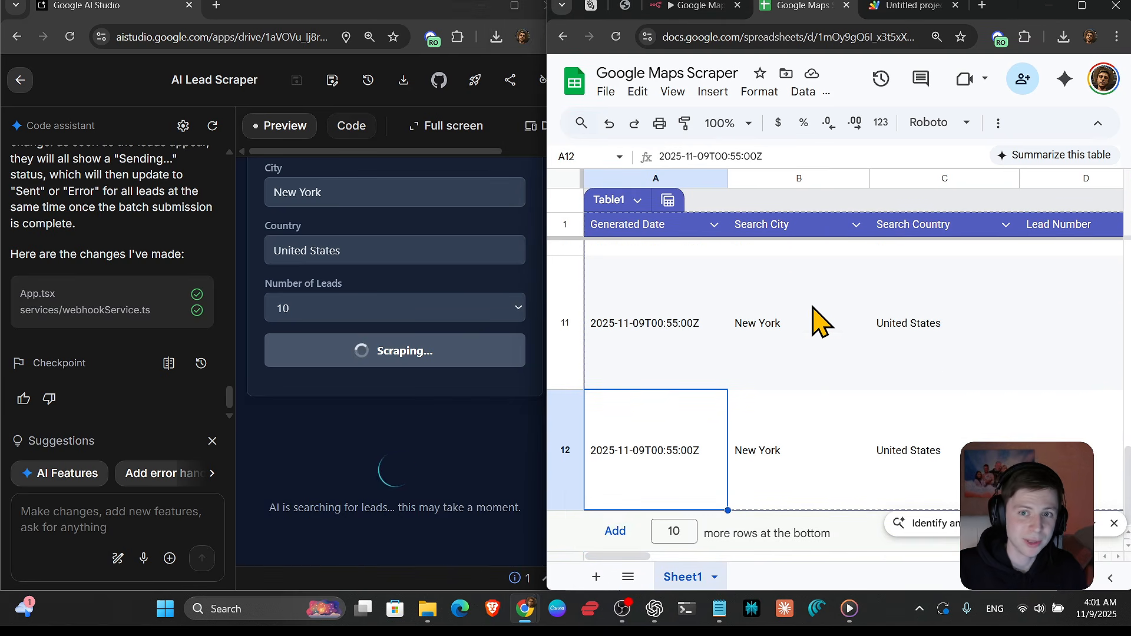
- Check the Google Maps Scraper workflow's executions in n8n and return to the Google Sheet
click(695, 7)
click(849, 93)
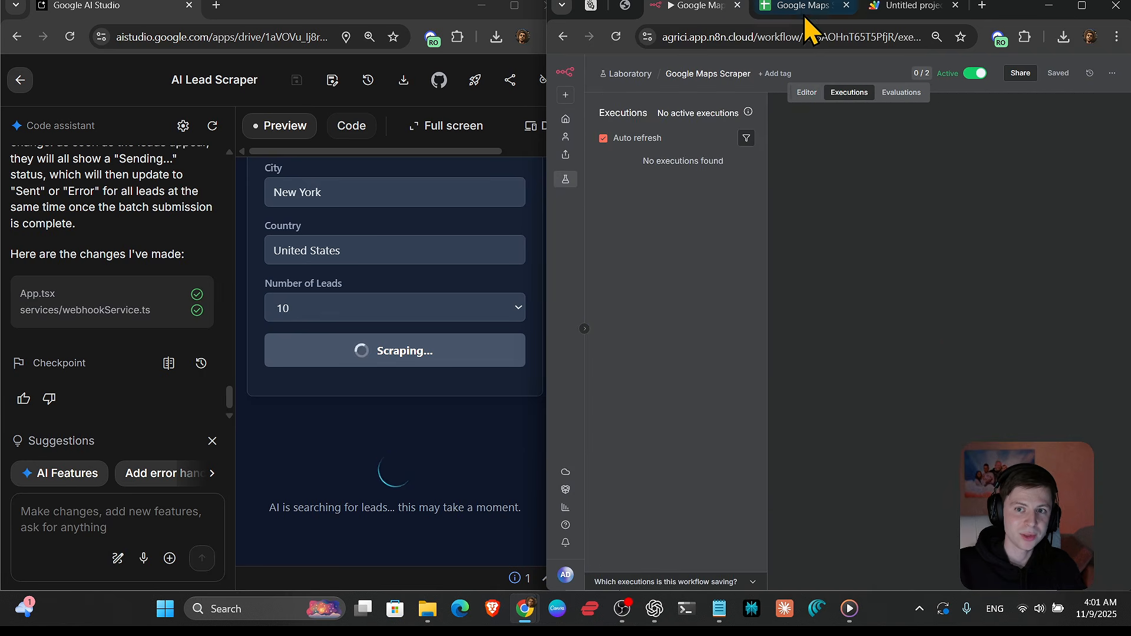
click(802, 7)
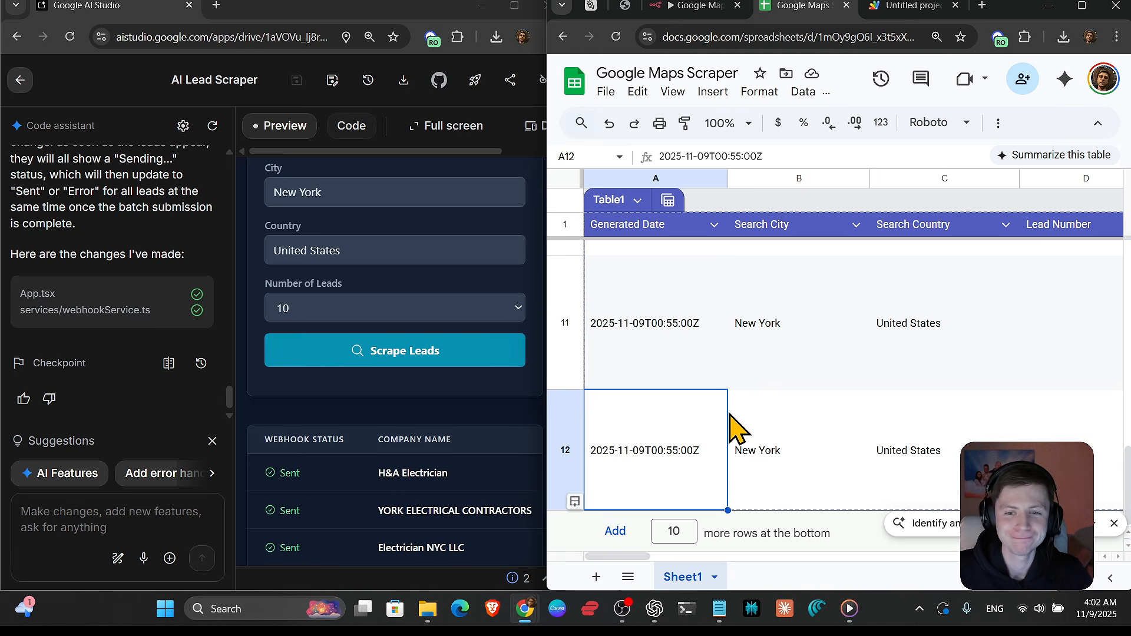
- Examine the newly appended lead rows down to row 22 and the scraper's Number of Leads options
scroll(787, 376, down, 6)
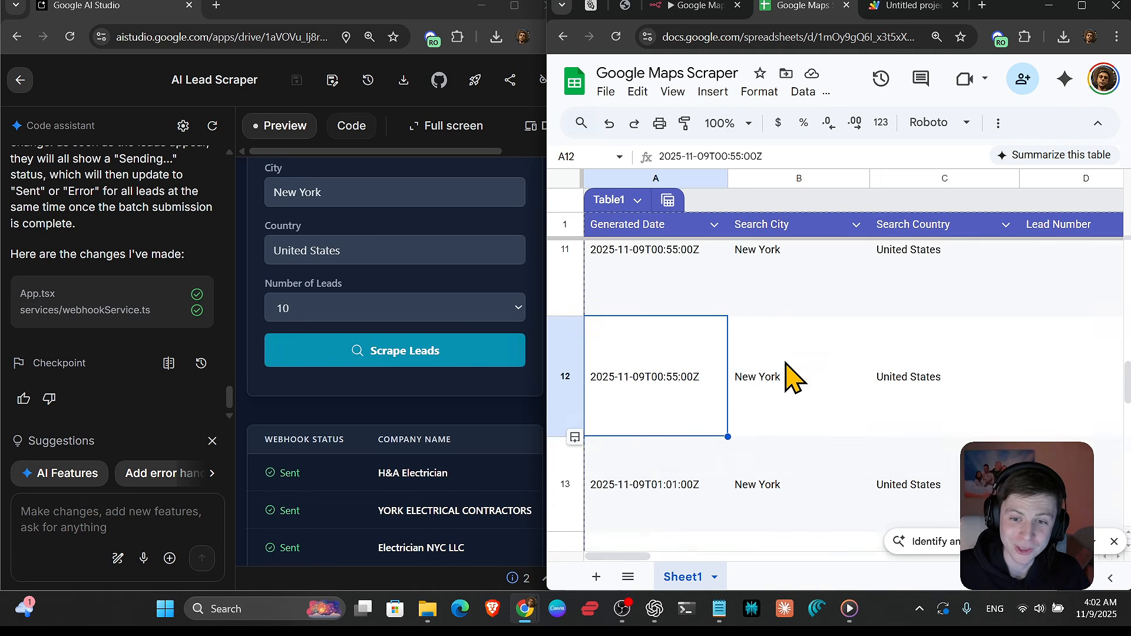
scroll(786, 368, down, 5)
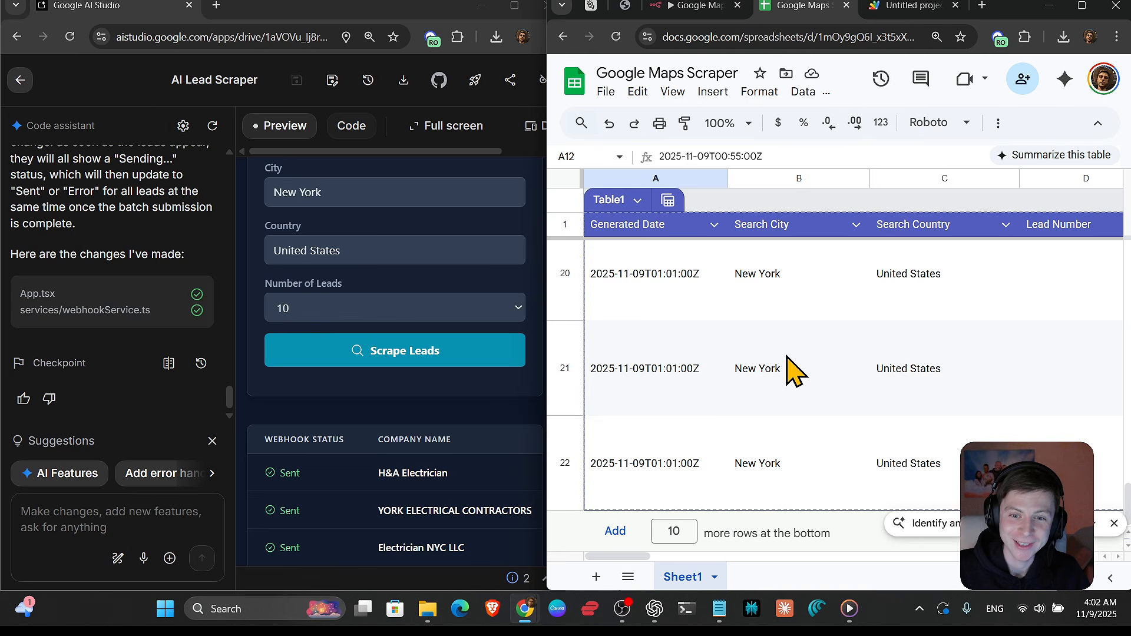
click(412, 312)
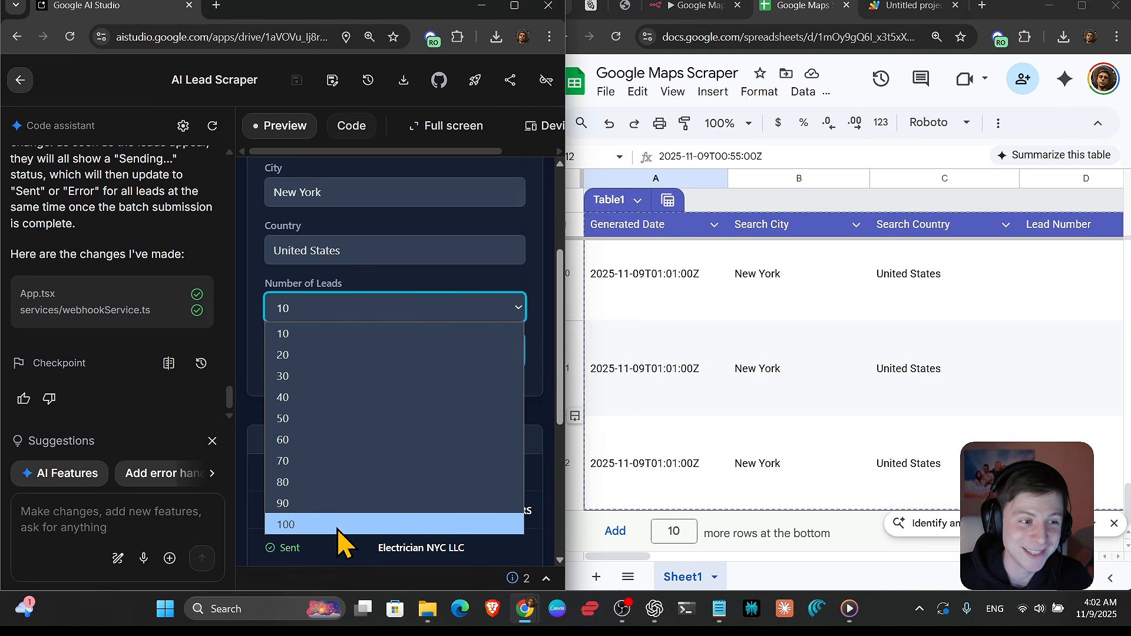
click(790, 447)
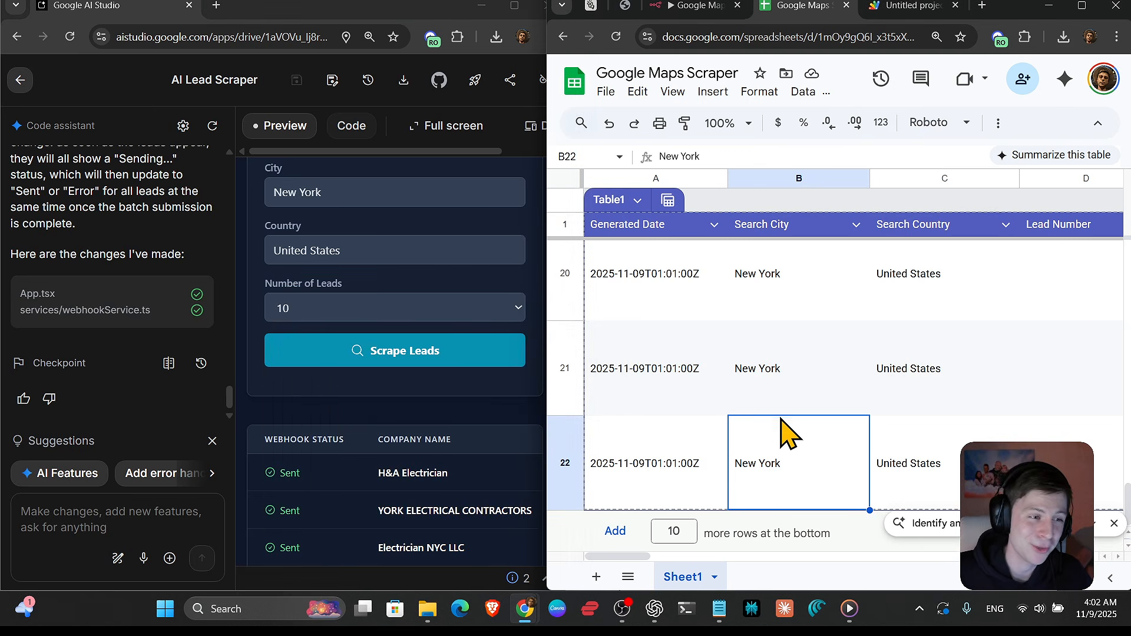
- Review the last lead in row 22 across its description, address and phone to the Email column
key(Right)
key(Right)
key(Right)
key(Right)
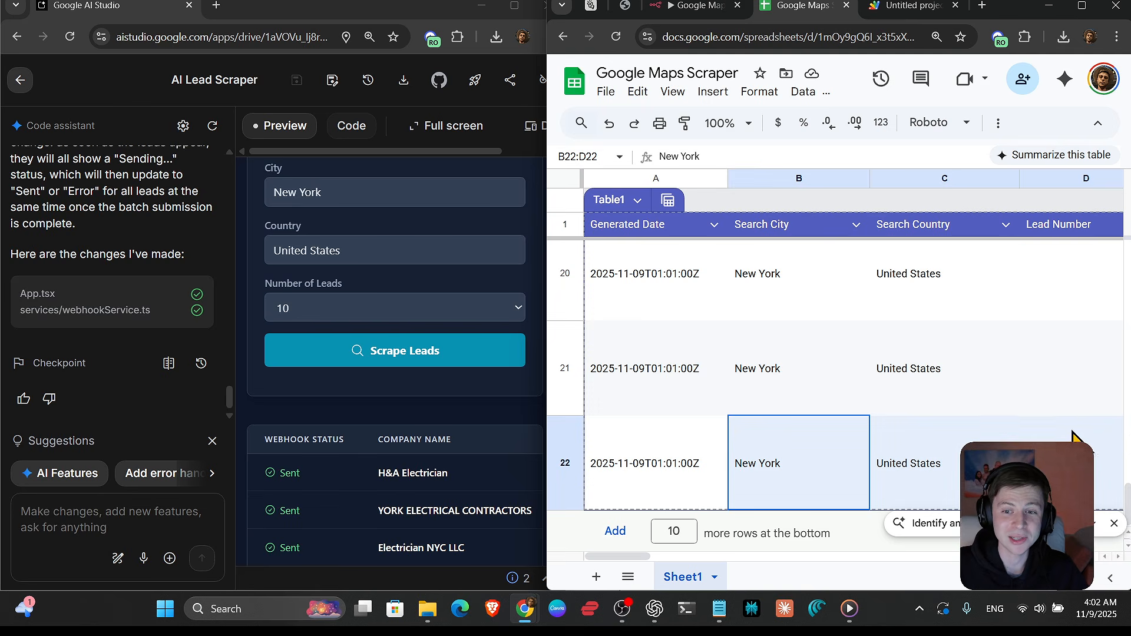
key(Right)
key(Right)
key(Right)
key(Right)
key(Right)
key(Right)
key(Right)
key(Right)
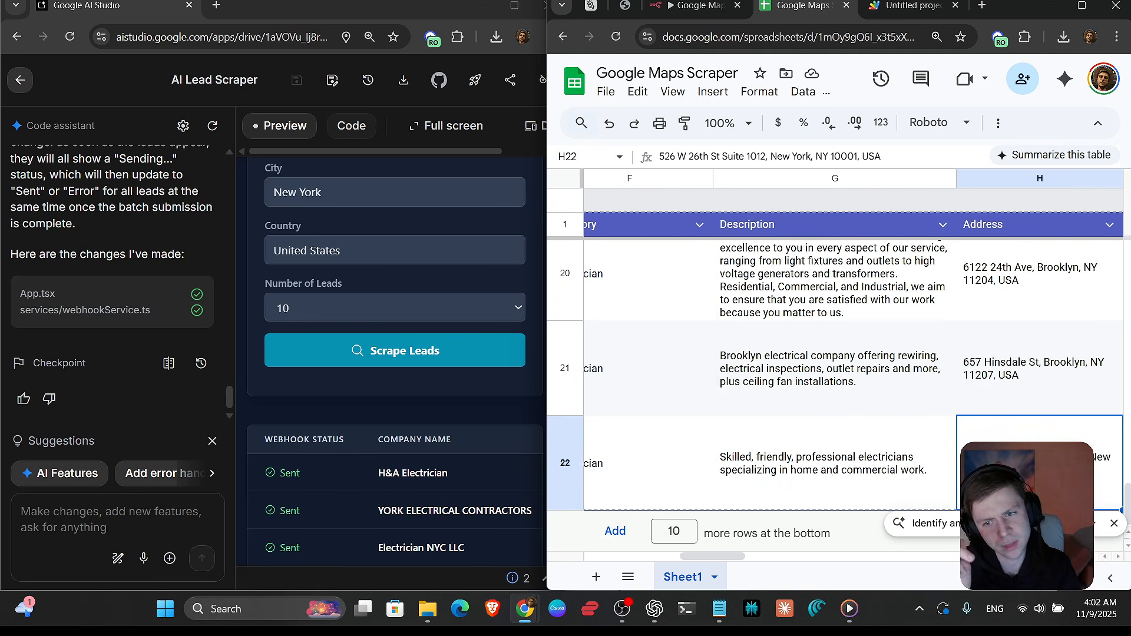
key(Left)
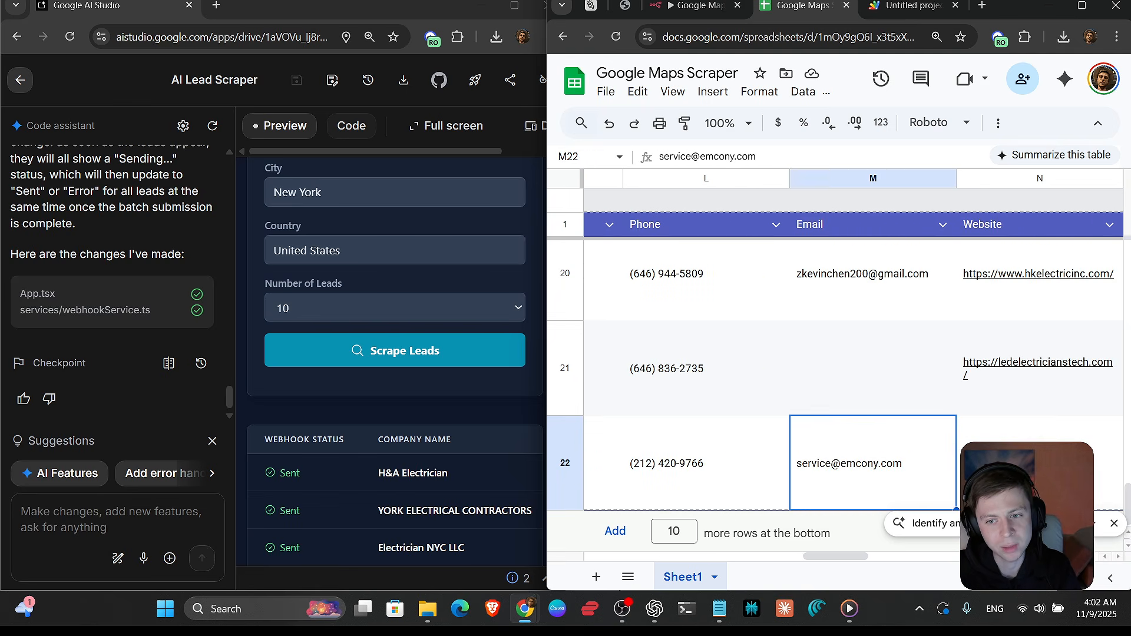
- Look through the leads' Email column from row 22 up to row 12
key(Up)
key(Up)
key(Up)
key(Up)
key(Up)
key(Up)
key(Up)
key(Up)
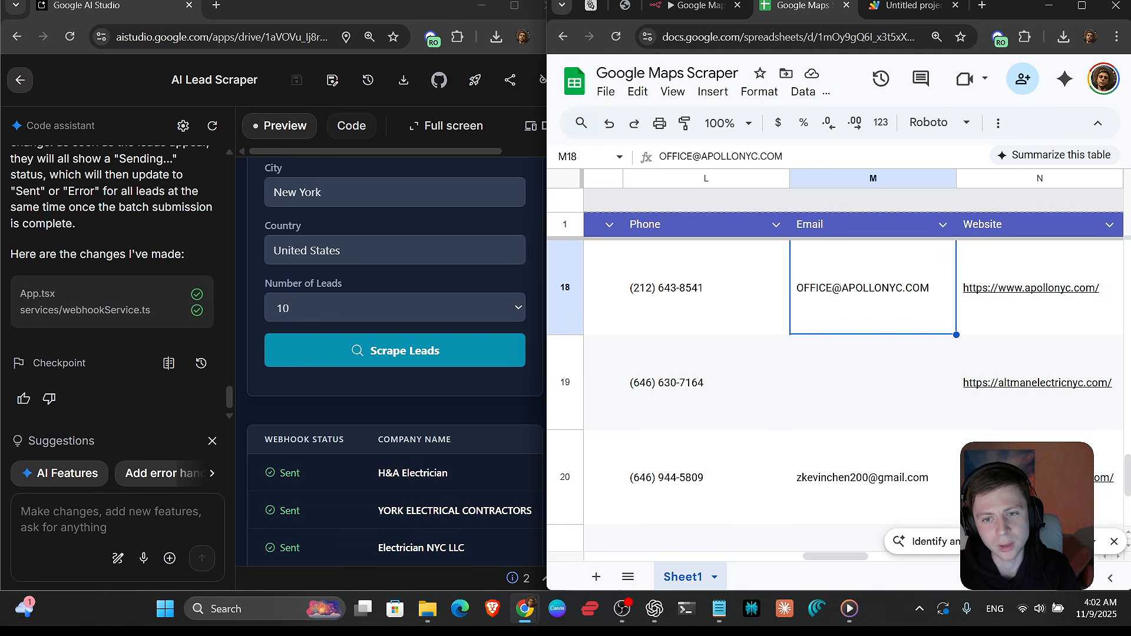
key(Up)
key(Up)
- Review the remaining columns of row 12 from Email across to Status, Contacted and Notes
key(Right)
key(Right)
key(Right)
key(Right)
key(Right)
key(Right)
key(Right)
key(Right)
key(Right)
key(Right)
key(Right)
key(Right)
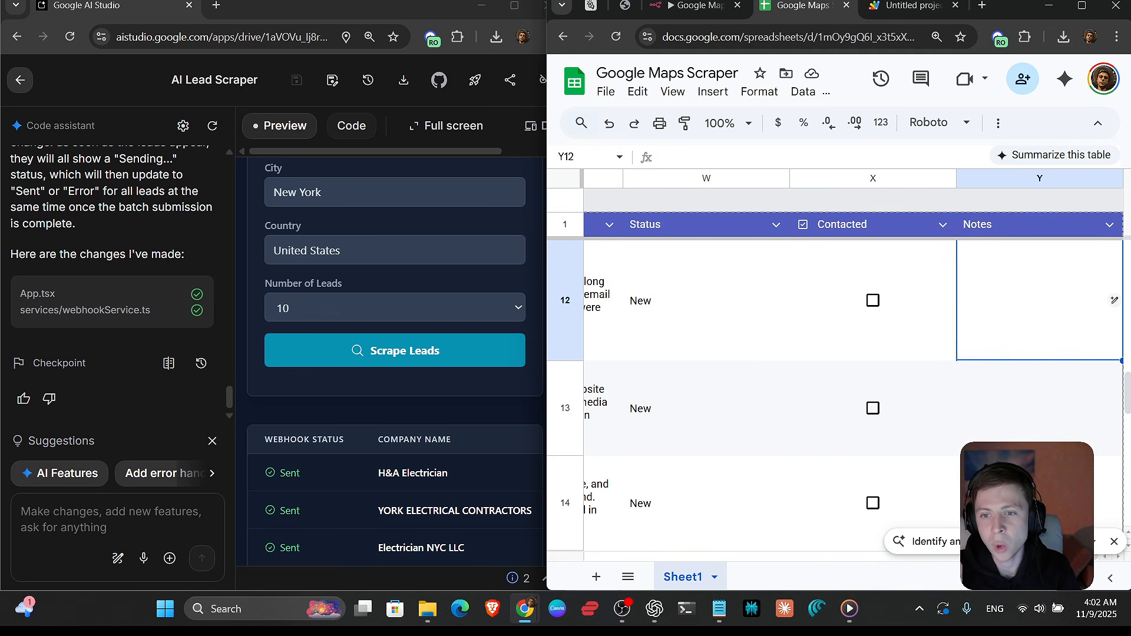
- Return to the Generated Date column in row 12 and check the timestamps down to row 18
key(Left)
key(Left)
key(Left)
key(Left)
key(Left)
key(Left)
key(Left)
key(Left)
key(Left)
key(Left)
key(Left)
key(Left)
key(Left)
key(Left)
key(Left)
key(Left)
key(Left)
key(Left)
key(Left)
key(Left)
key(Left)
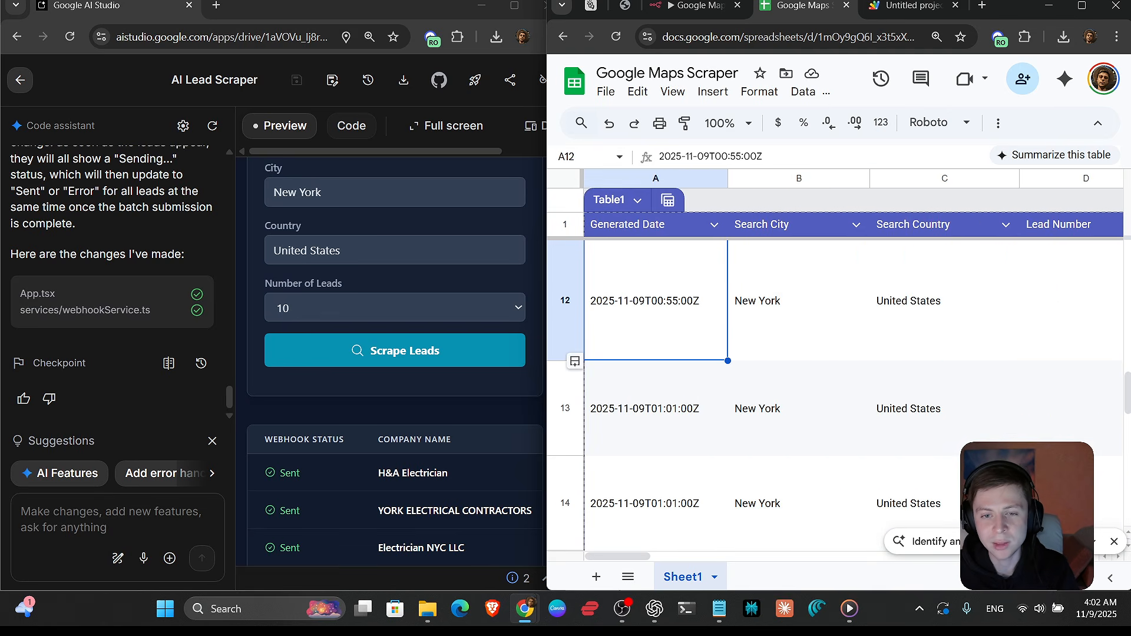
key(Down)
key(Down)
key(Down)
key(Down)
key(Down)
key(Down)
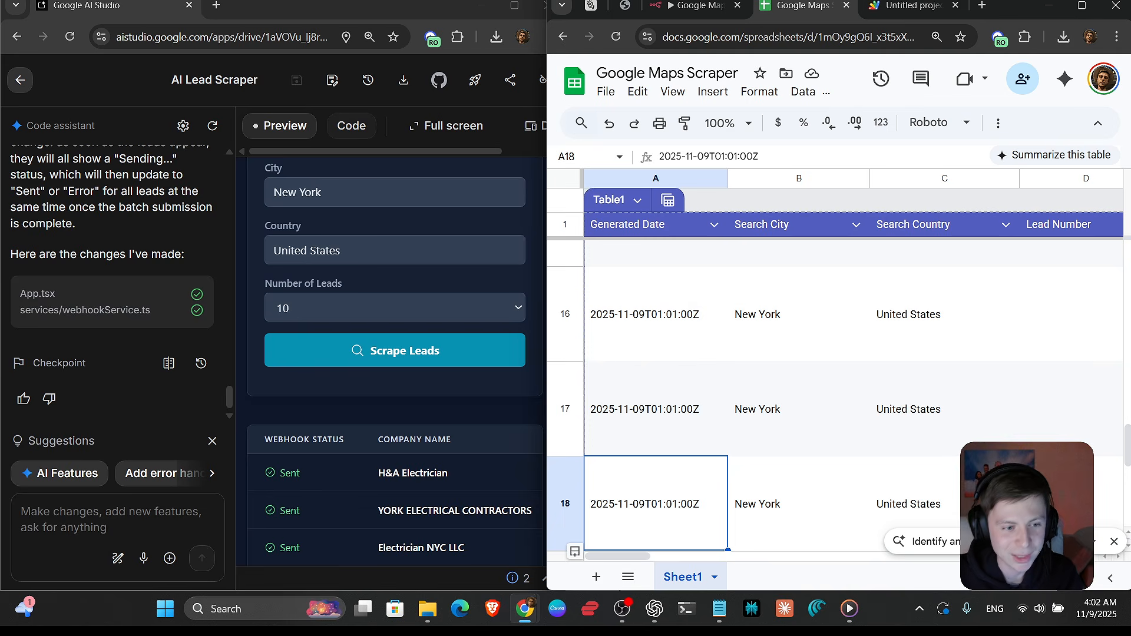
- Review the row 18 lead across its description, address and city, and return to its Generated Date cell
key(Right)
key(Right)
key(Right)
key(Right)
key(Right)
key(Right)
key(Right)
key(Right)
key(Right)
key(Right)
key(Right)
key(Right)
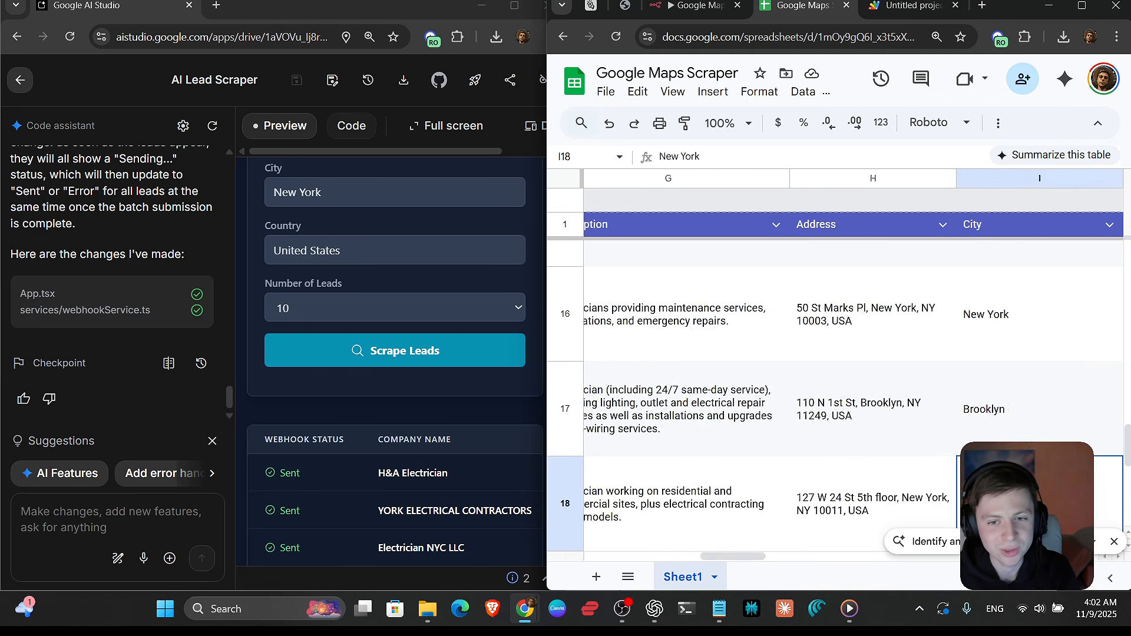
key(Home)
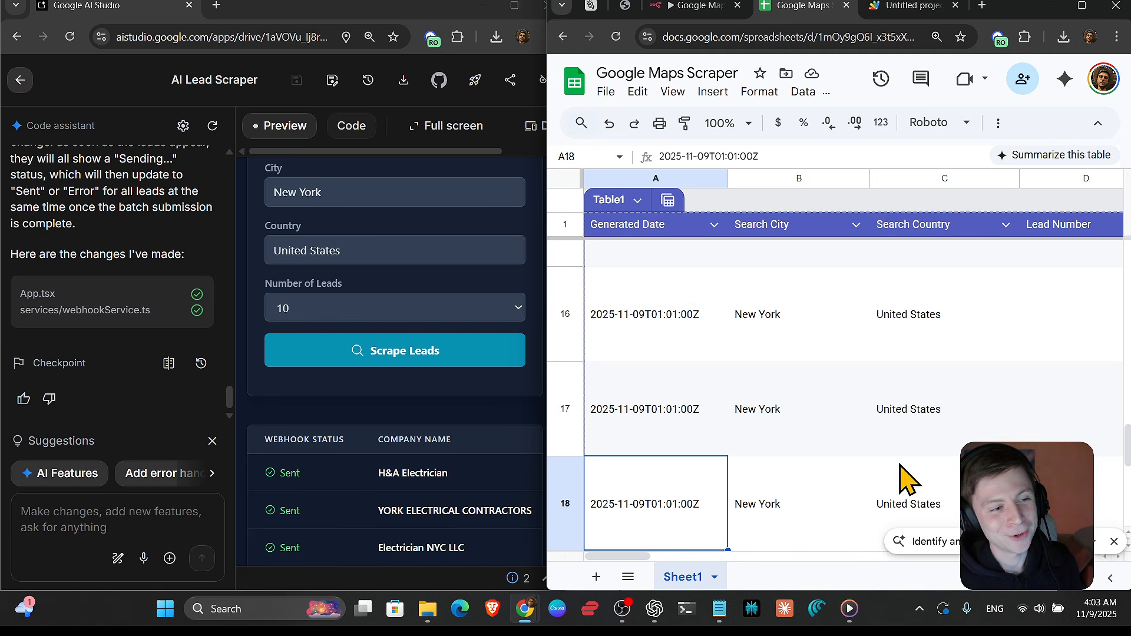
- View the scraper's search form in a maximized window, and move that window back beside the n8n browser window
click(514, 6)
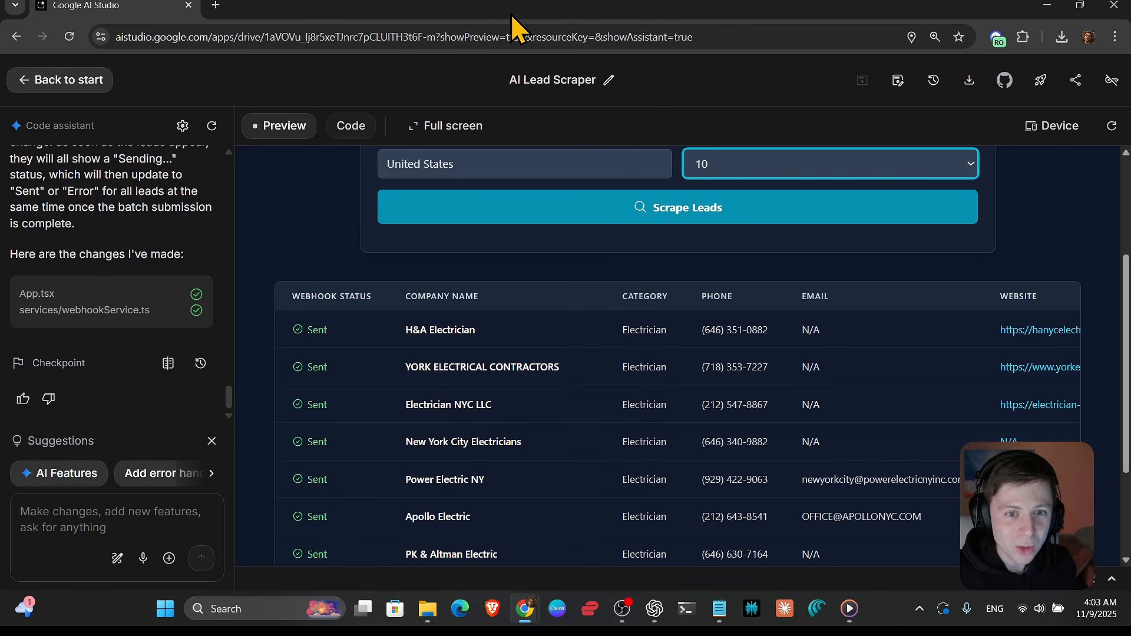
scroll(639, 424, up, 3)
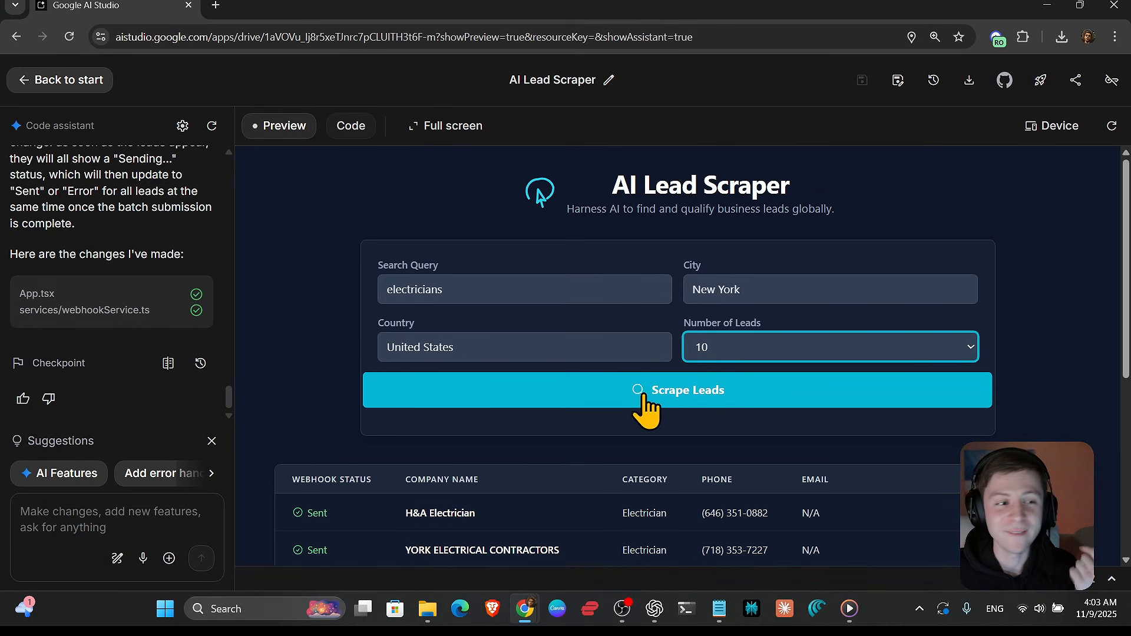
drag(704, 5, 366, 33)
- Revisit the n8n workflow's executions and editor, and return to the Google Sheet's Search City cell in row 17
click(701, 9)
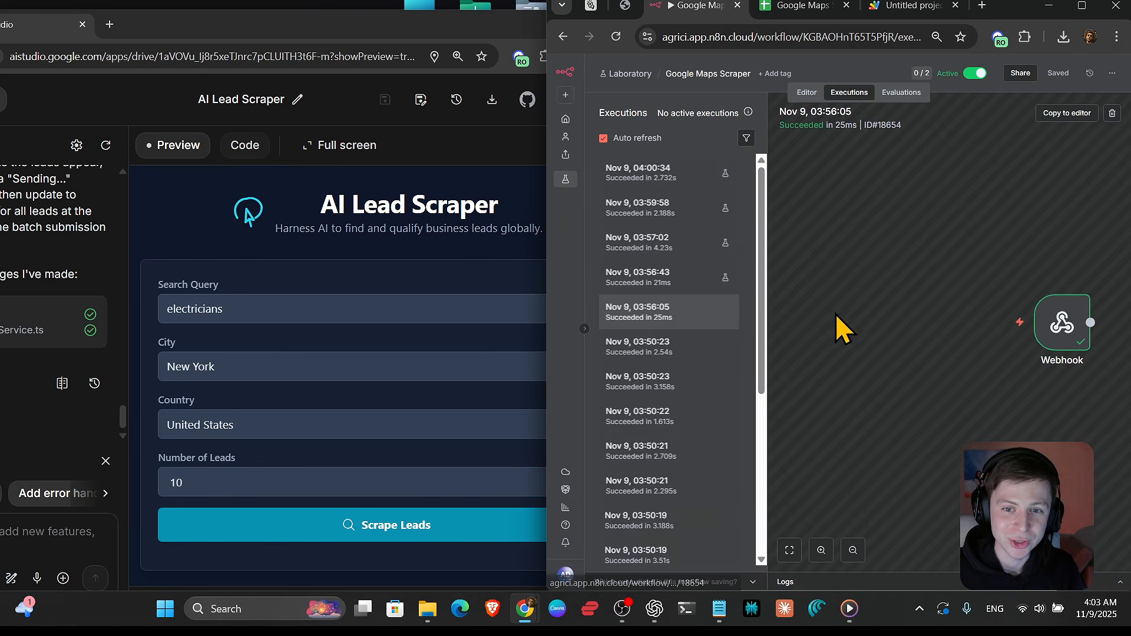
click(806, 93)
click(801, 5)
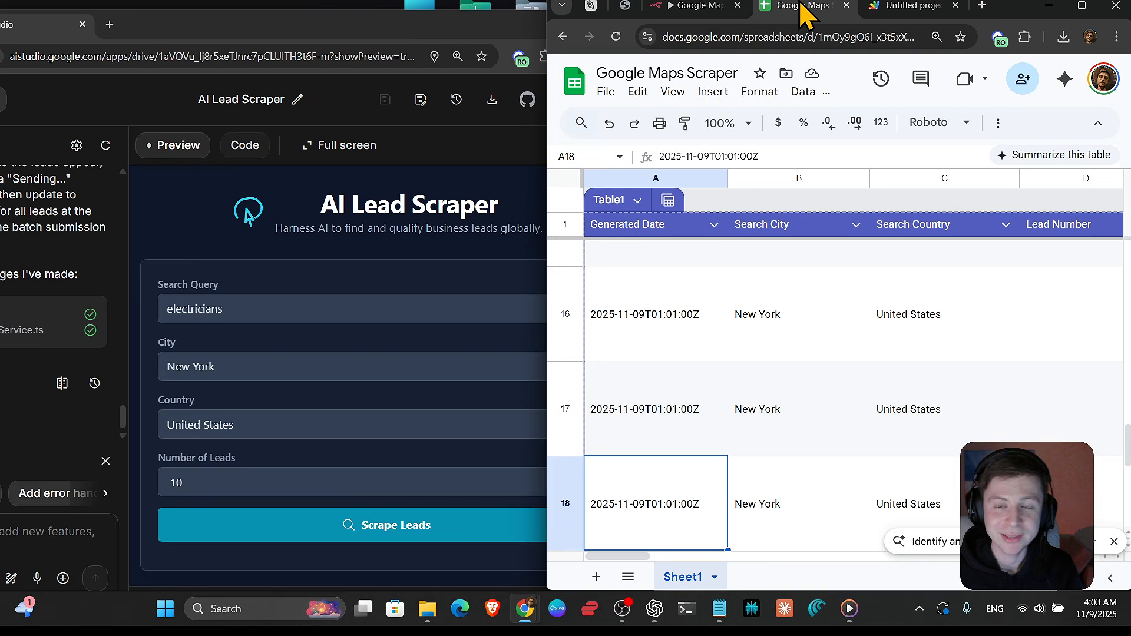
click(856, 396)
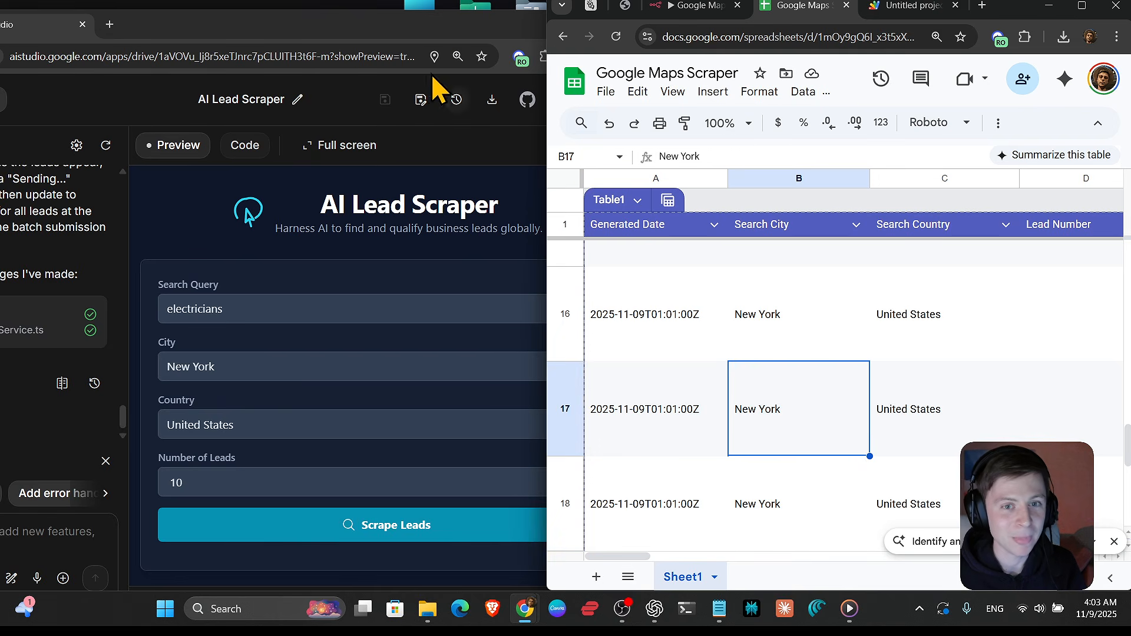
- Maximize the AI Lead Scraper window and review the electrician leads table with its webhook statuses
double_click(461, 20)
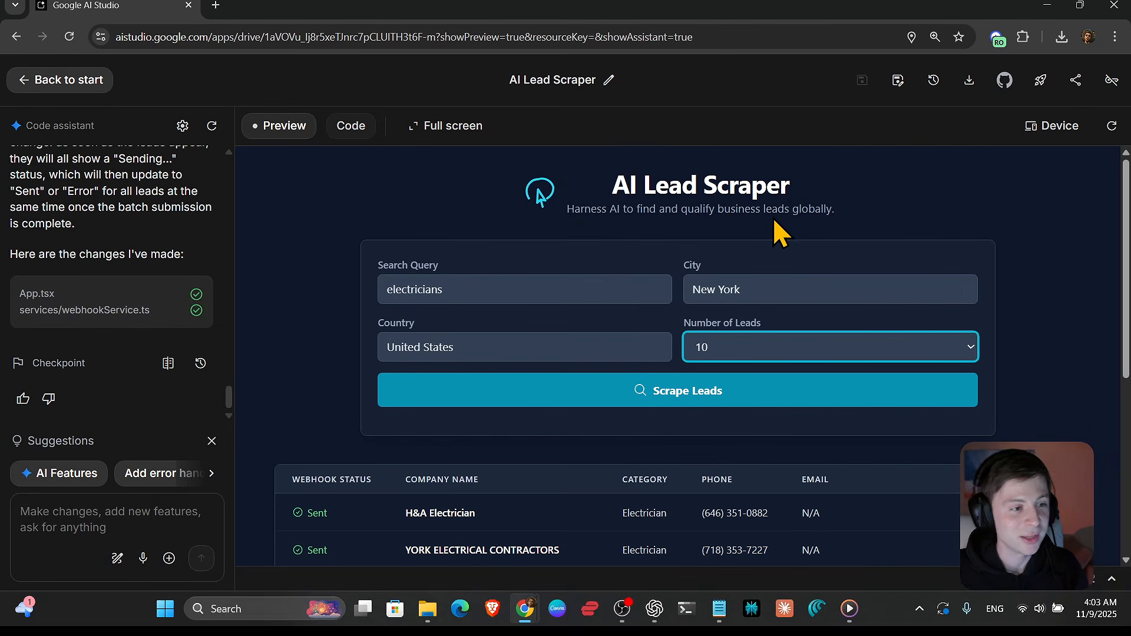
scroll(587, 351, down, 2)
scroll(587, 352, down, 4)
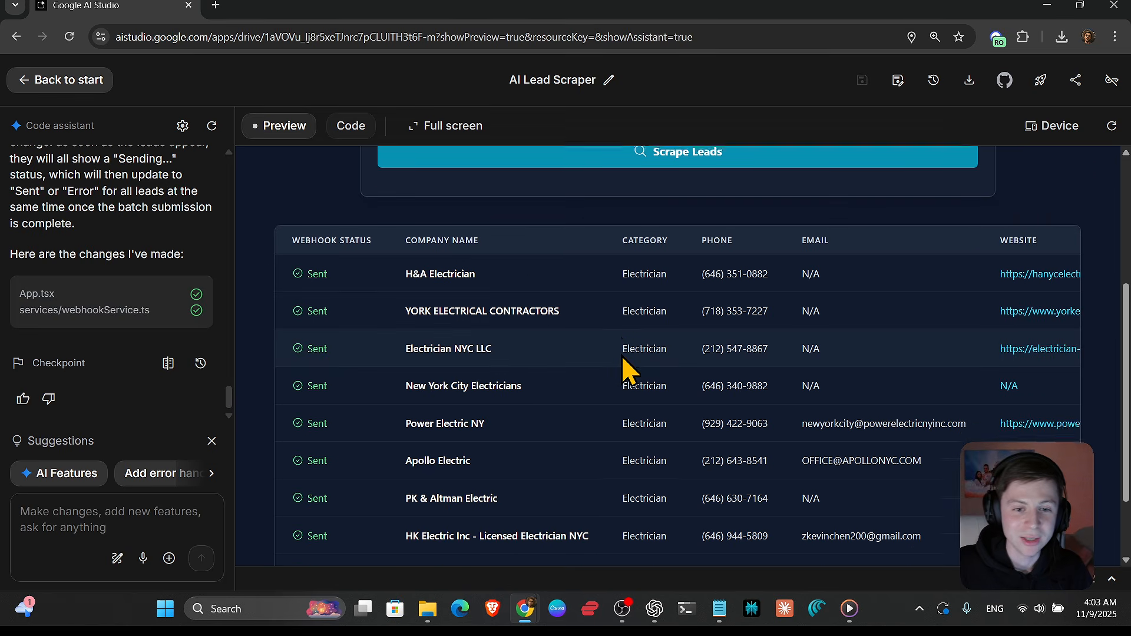
scroll(619, 353, up, 3)
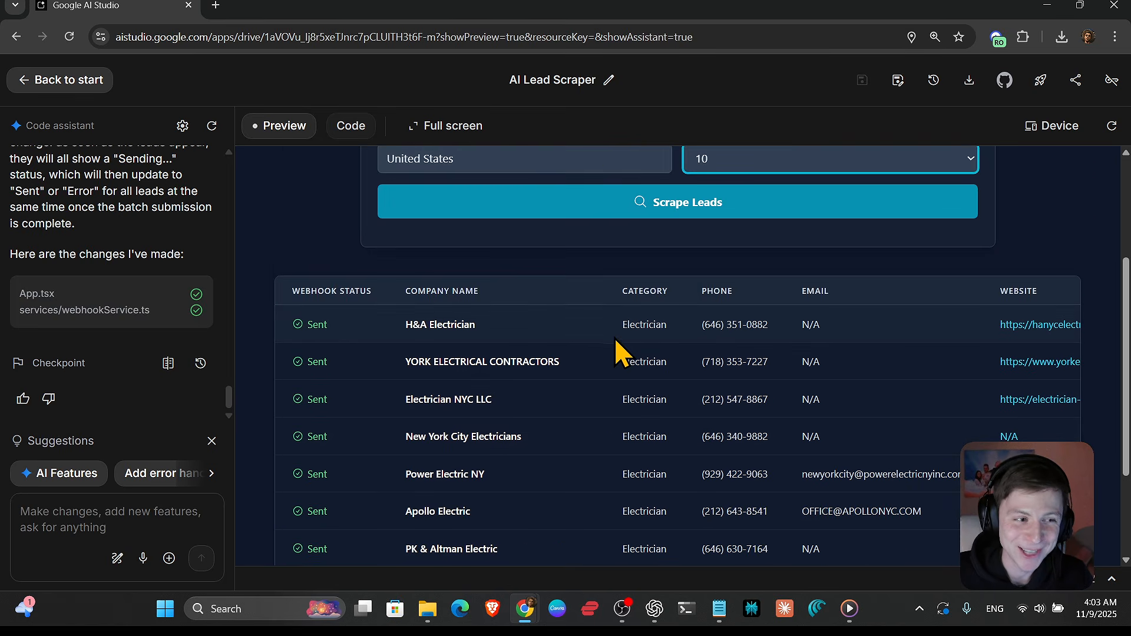
scroll(760, 395, up, 3)
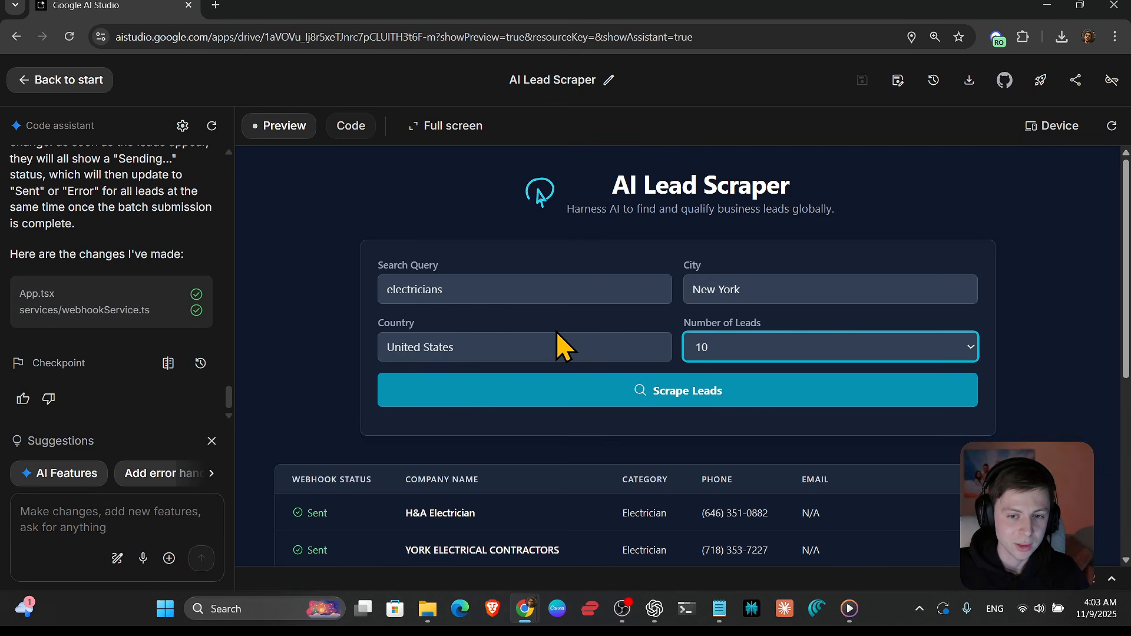
- Open the AI Marketing Hub (Pro) community on Skool in a new browser tab
key(ctrl+t)
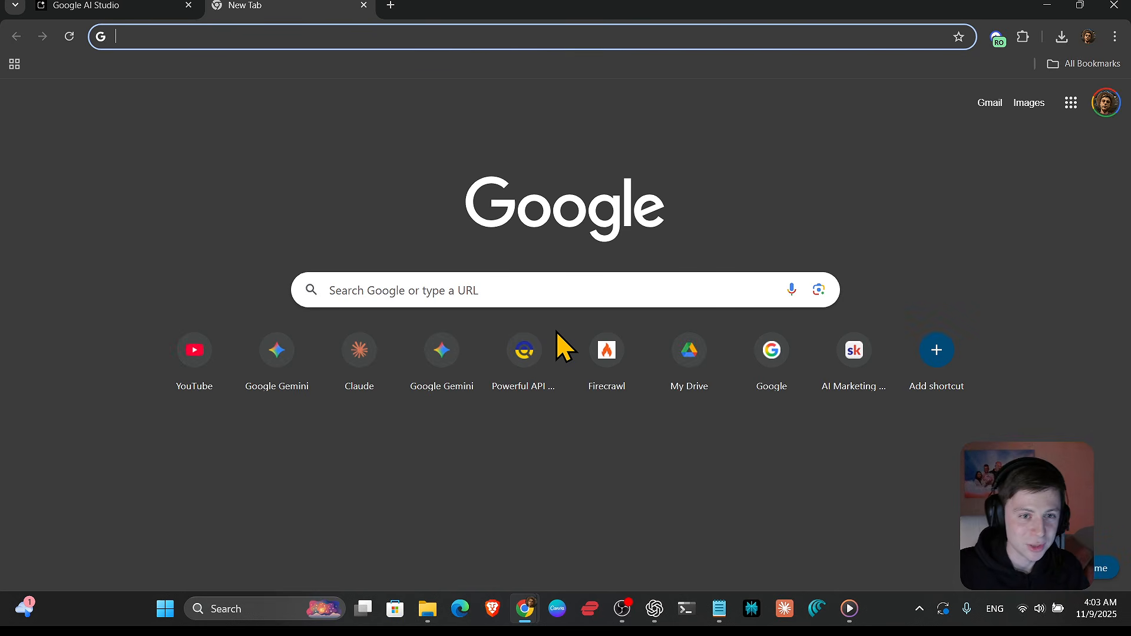
text(skool)
key(Return)
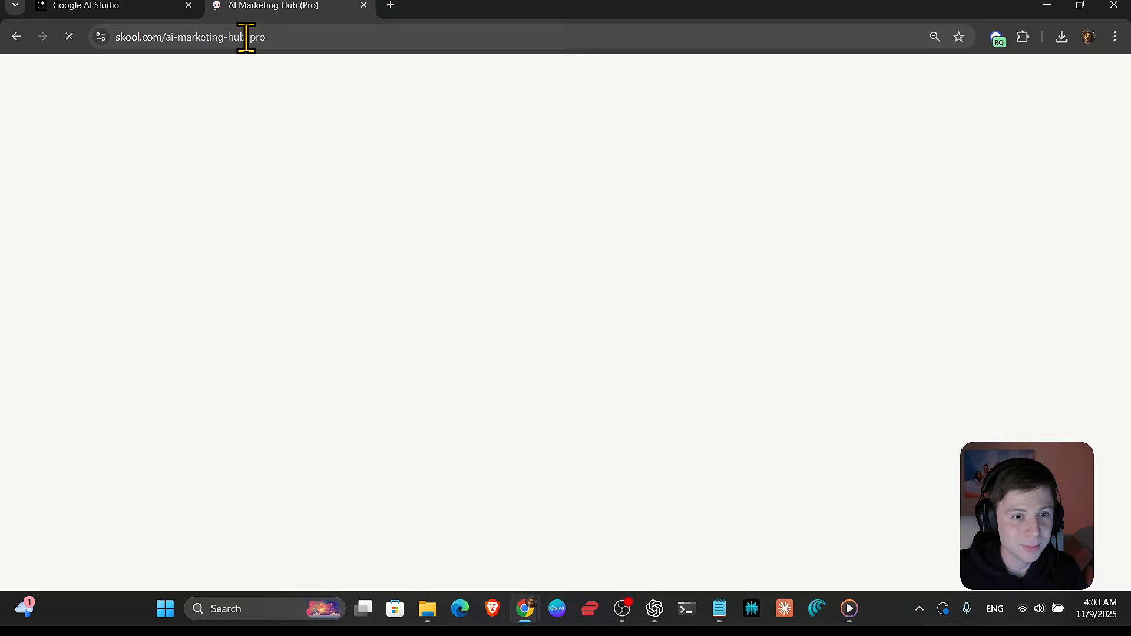
- Switch to the free community at skool.com/ai-marketing-hub and look over its pinned posts
drag(245, 37, 275, 45)
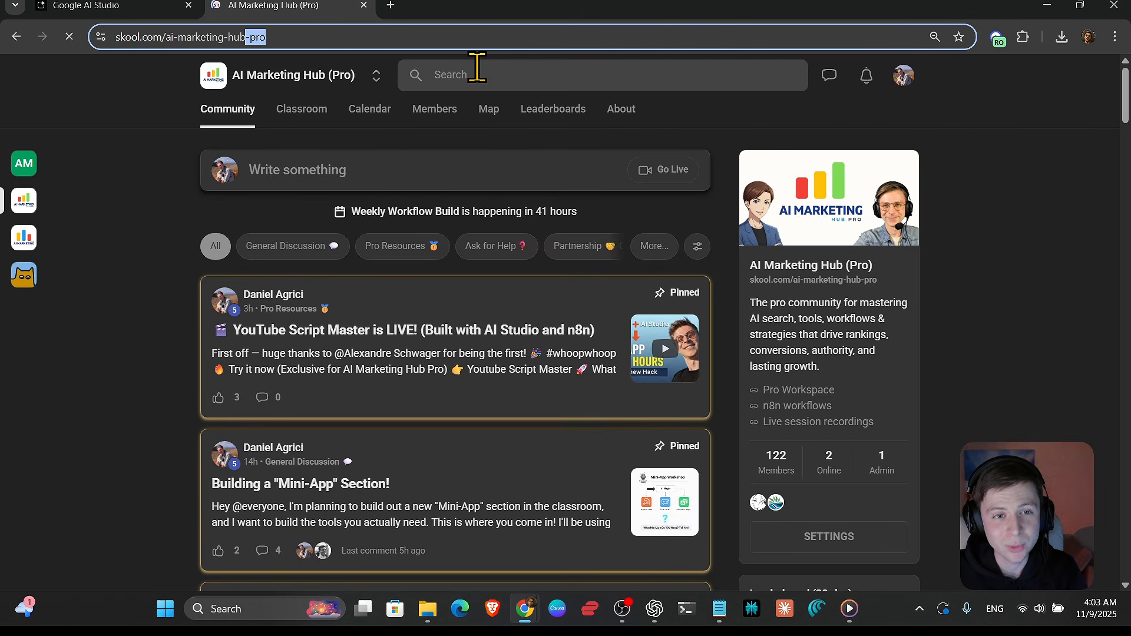
key(BackSpace)
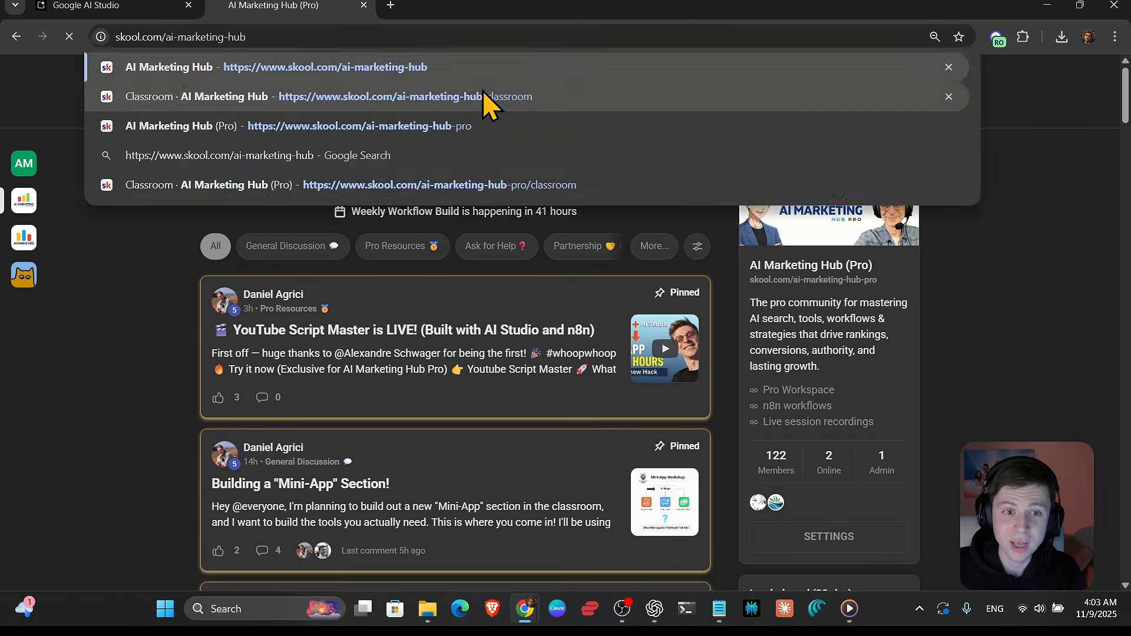
key(Return)
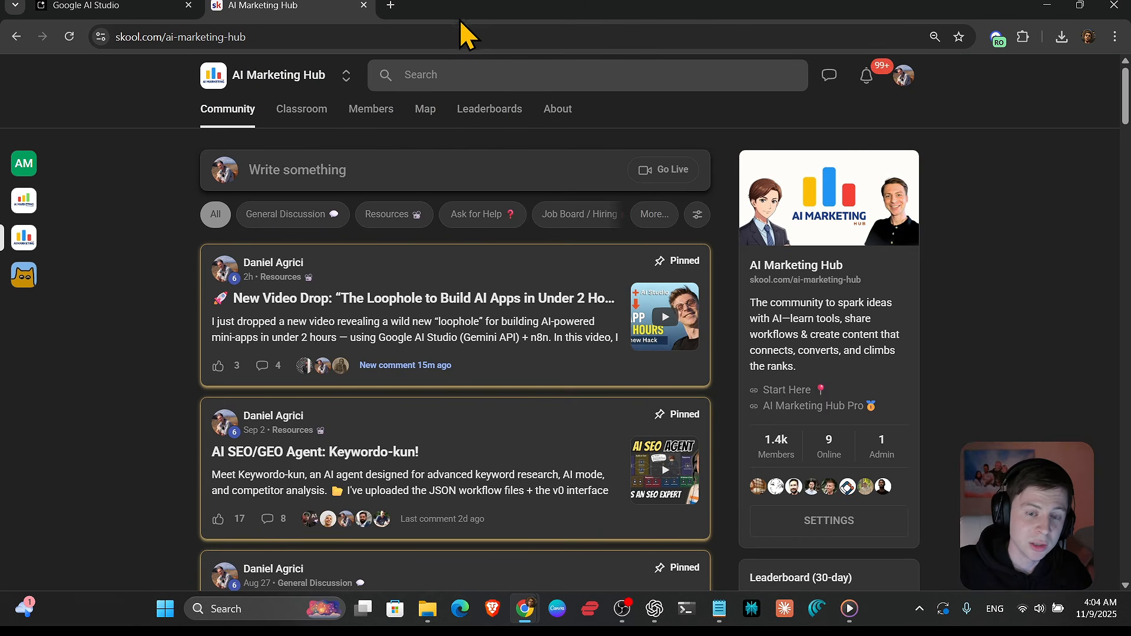
scroll(554, 327, down, 5)
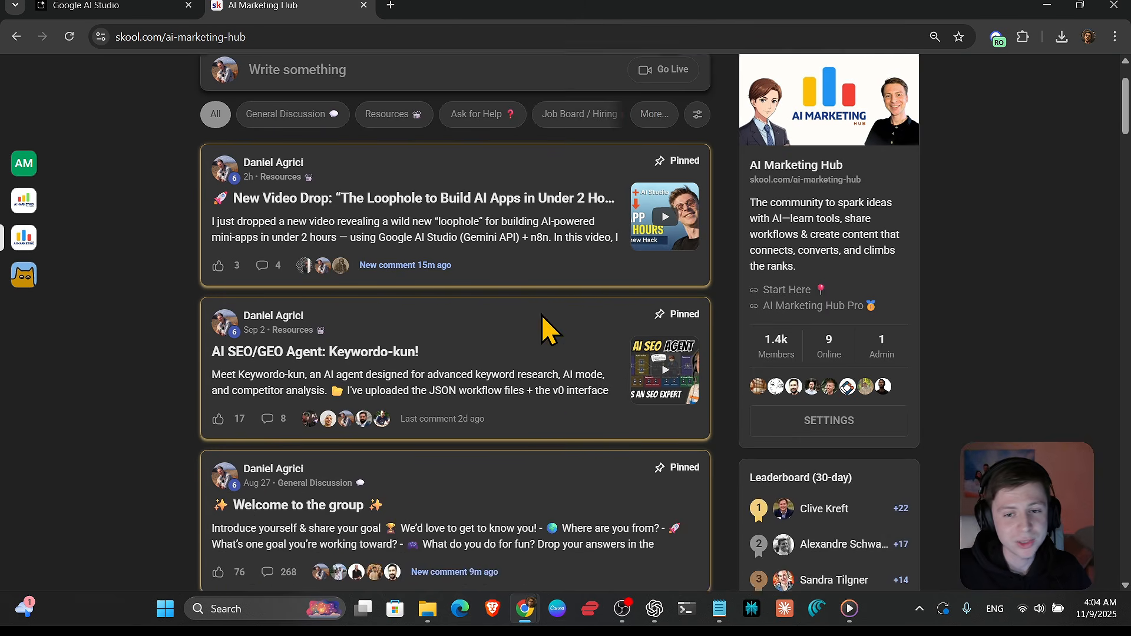
scroll(539, 323, up, 5)
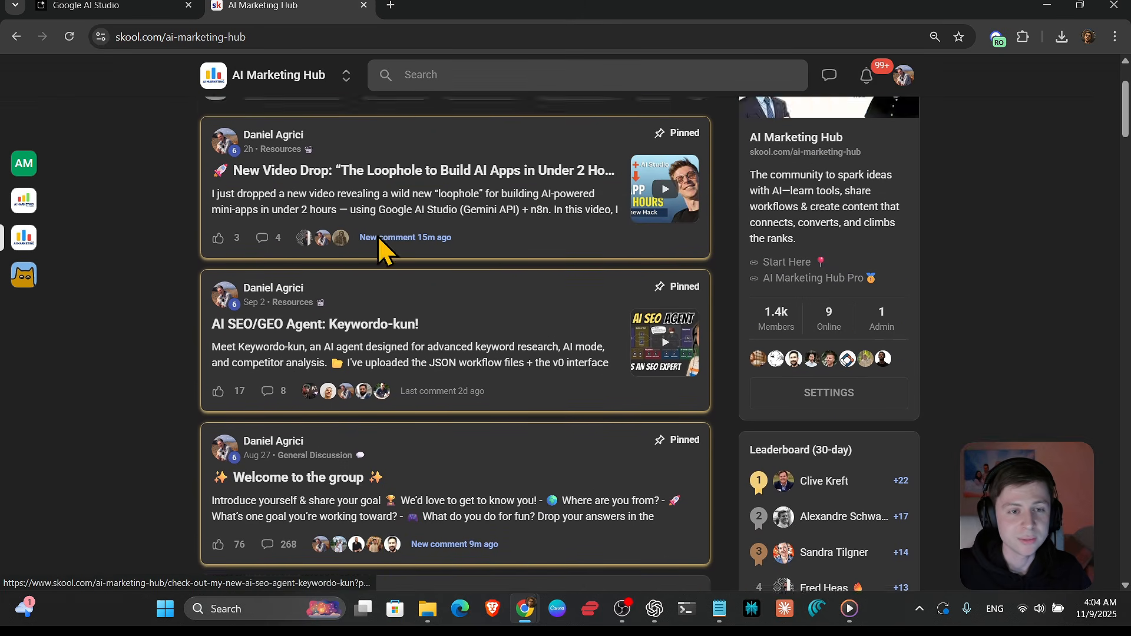
- Switch to the AI Marketing Hub (Pro) community and look over its pinned posts
click(346, 76)
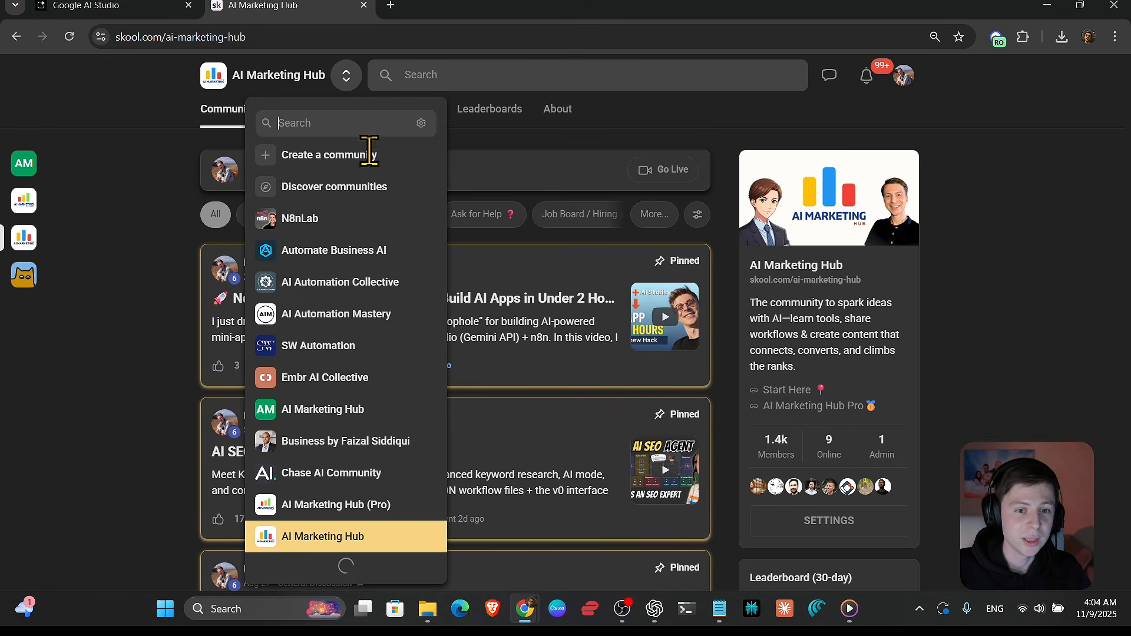
click(387, 501)
scroll(393, 489, down, 3)
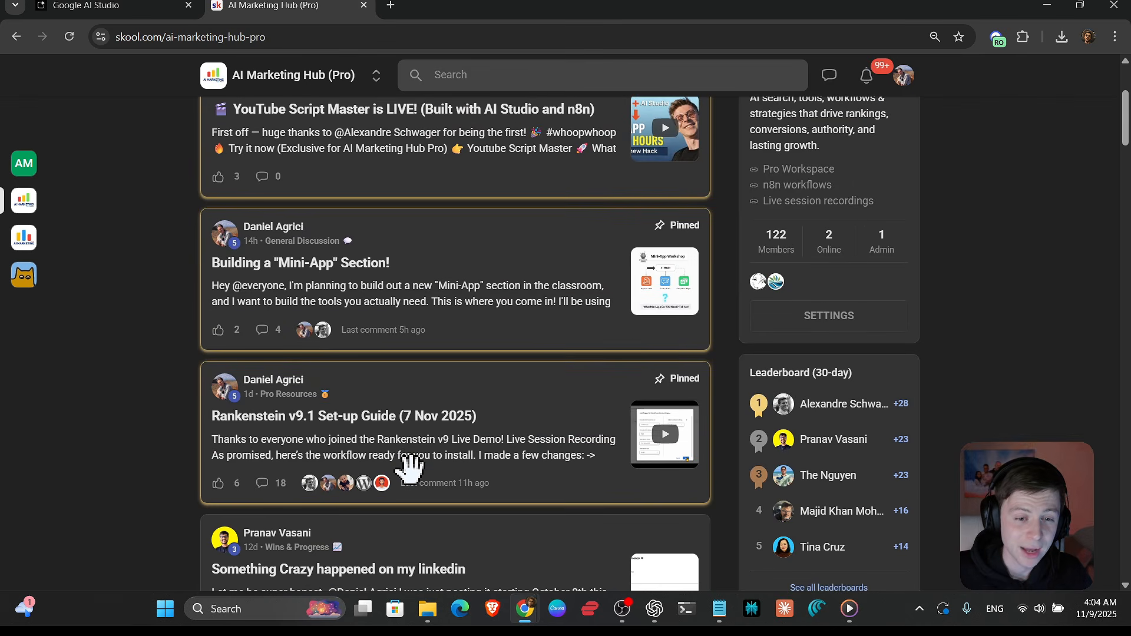
scroll(390, 311, up, 3)
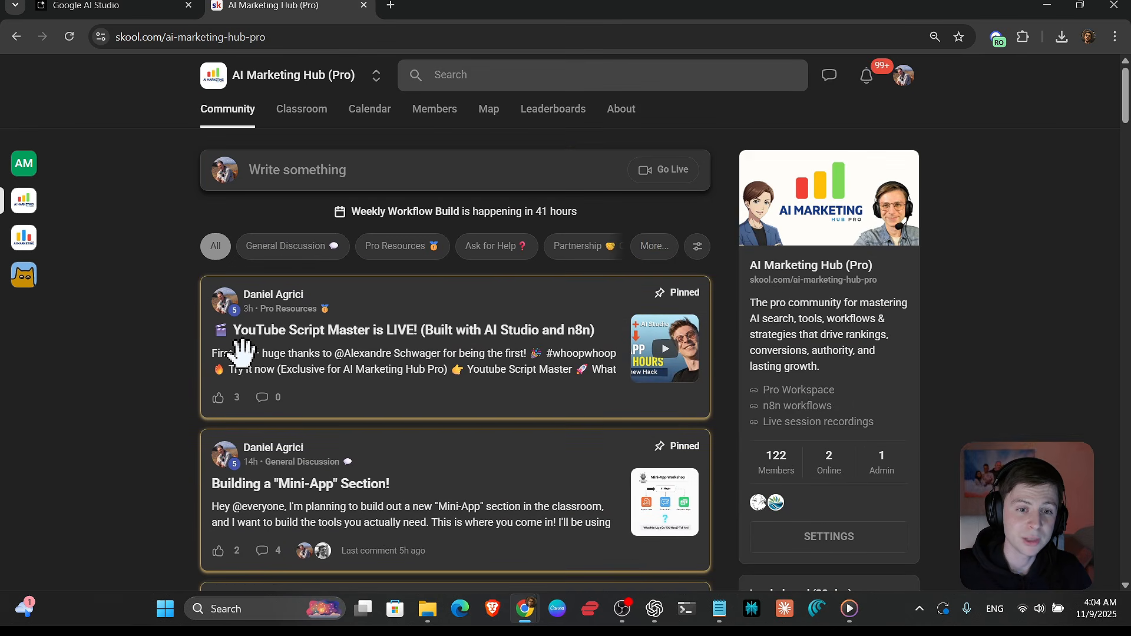
- Return to the AI Lead Scraper in Google AI Studio and look over its search form and electrician leads
click(112, 5)
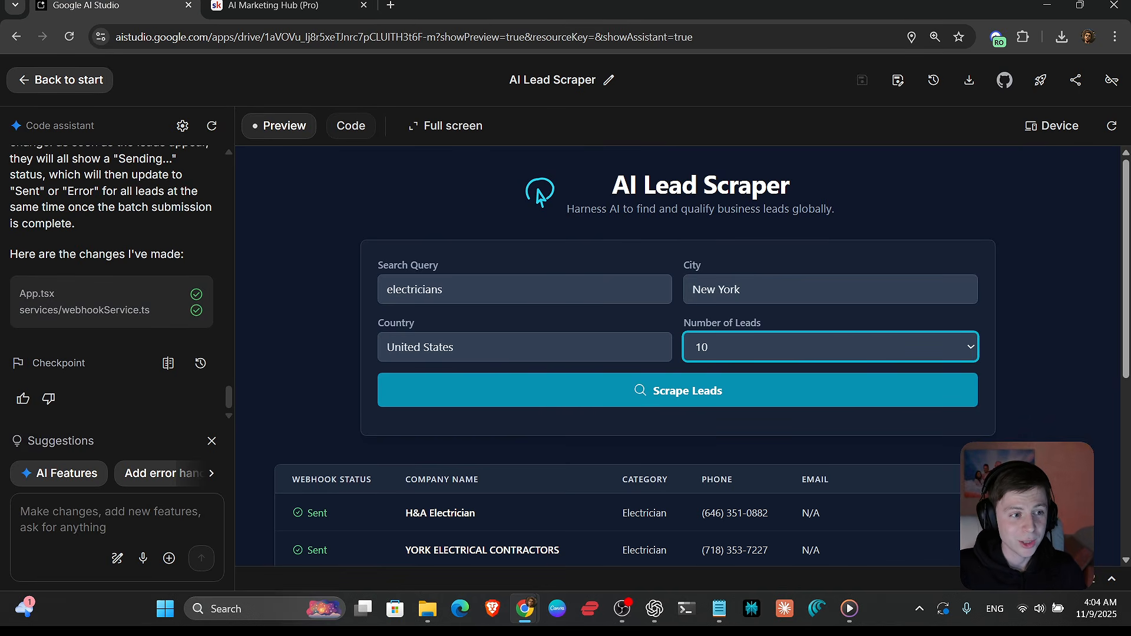
key(alt+Tab)
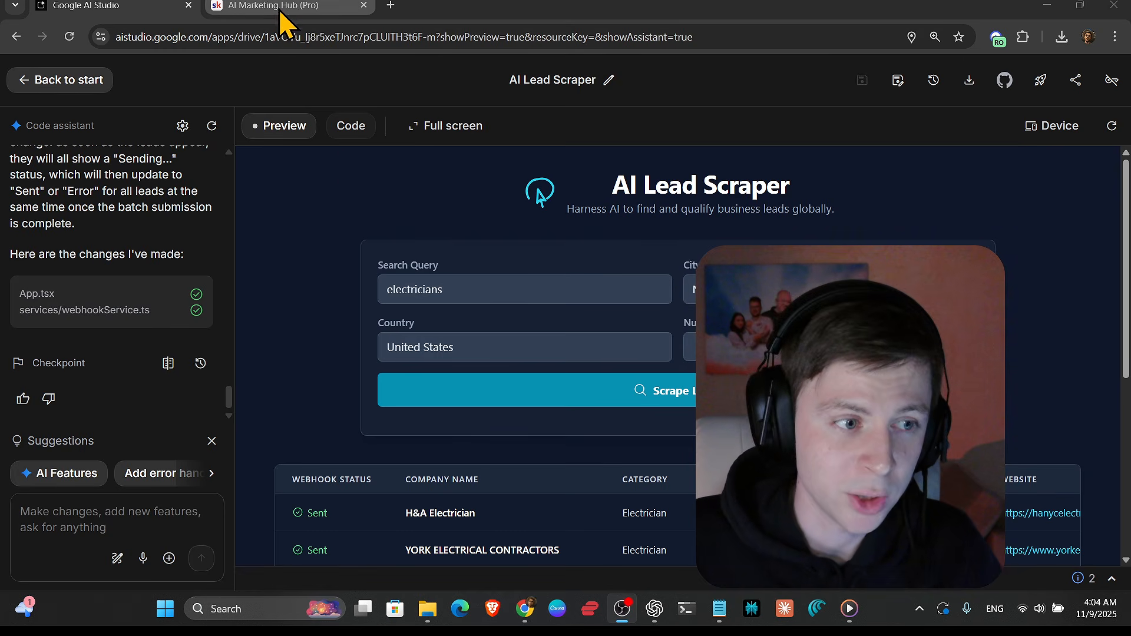
click(478, 250)
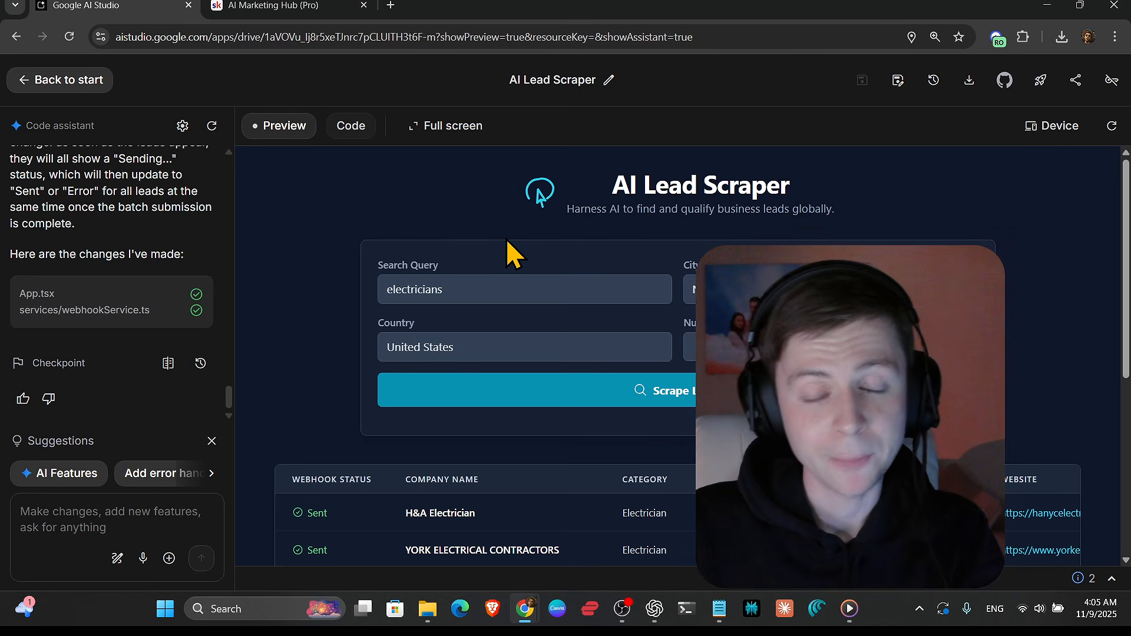
scroll(664, 341, down, 5)
scroll(664, 341, up, 5)
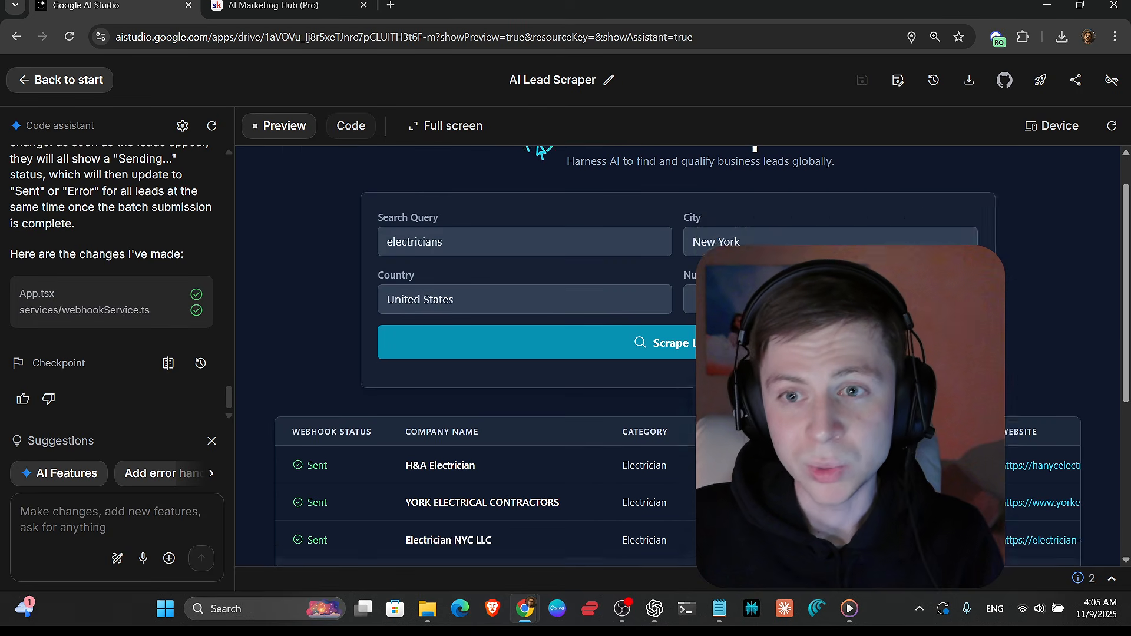
- Open the Google Cloud deployment dialog for the AI Lead Scraper and view the available cloud project options without choosing one
click(1041, 81)
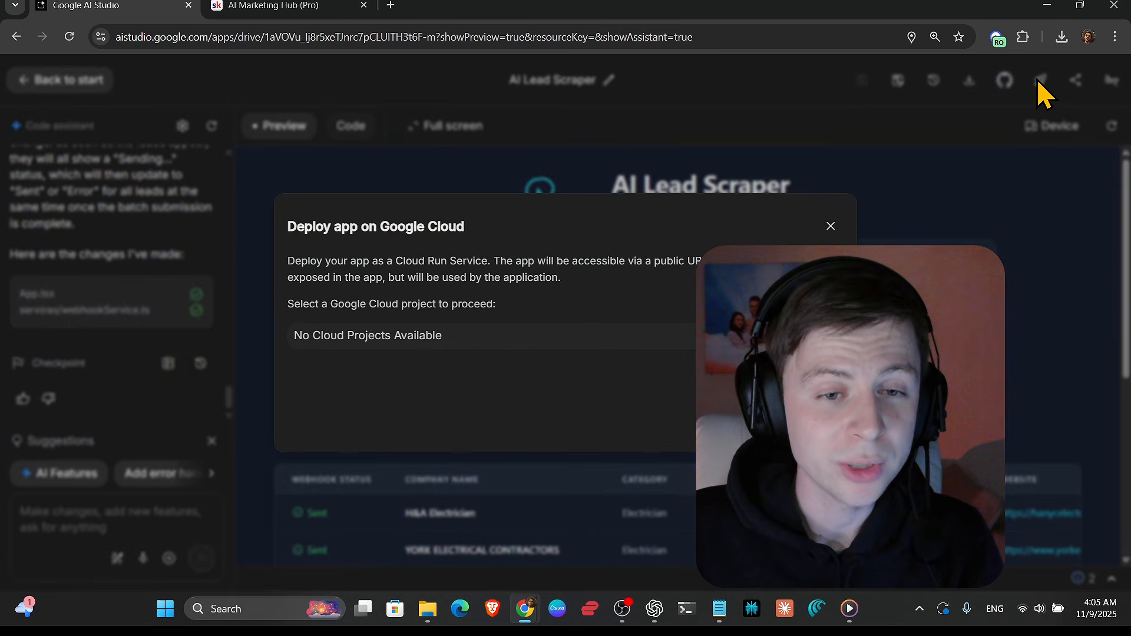
click(463, 337)
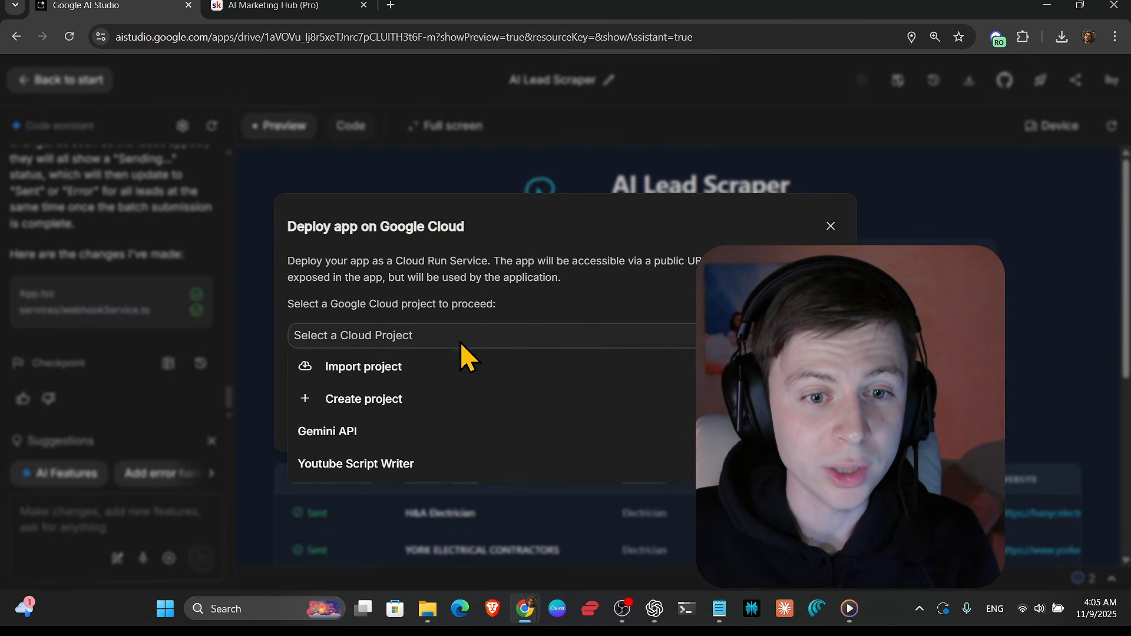
click(544, 265)
- View the deployed YouTube Script Master app in the other browser window, and return to the maximized AI Lead Scraper with its deployment dialog closed
drag(644, 4, 419, 15)
click(1002, 7)
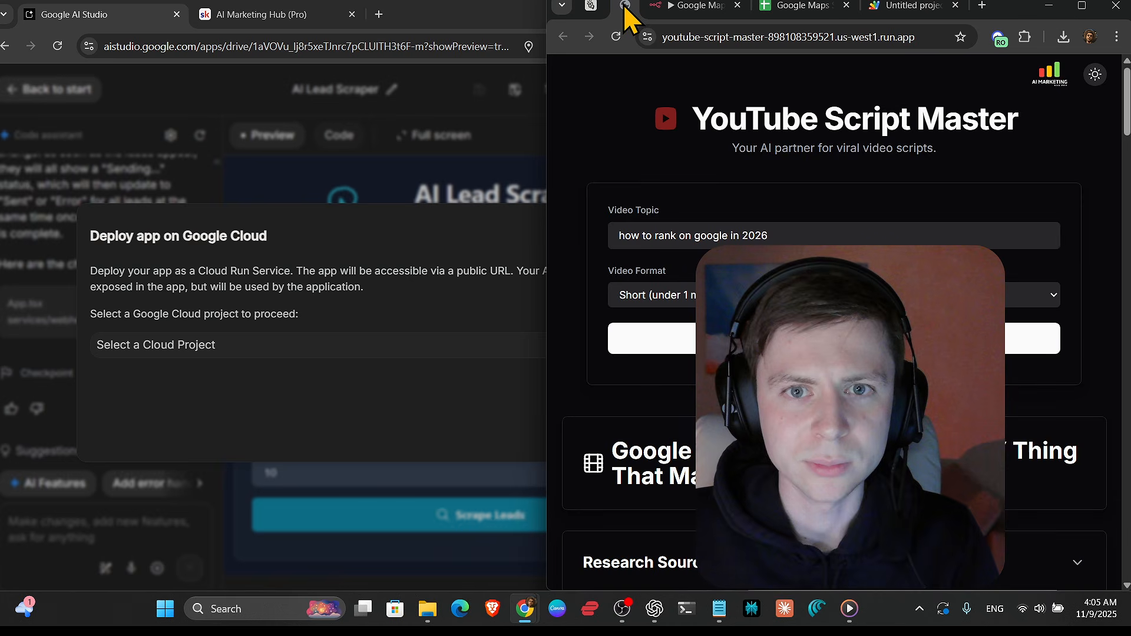
click(630, 7)
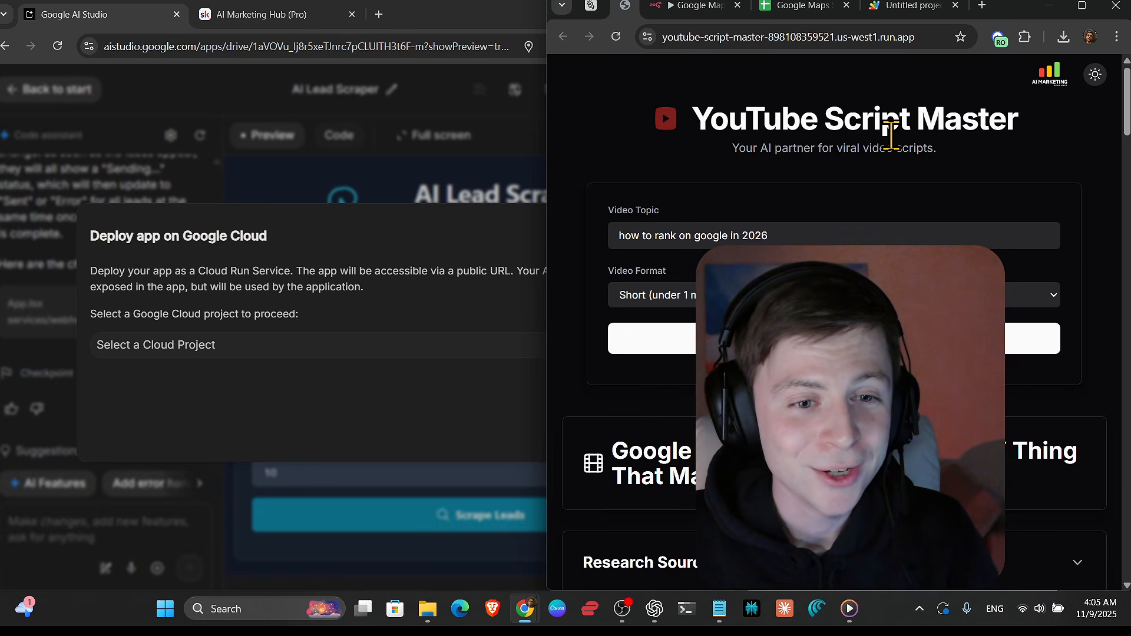
double_click(446, 22)
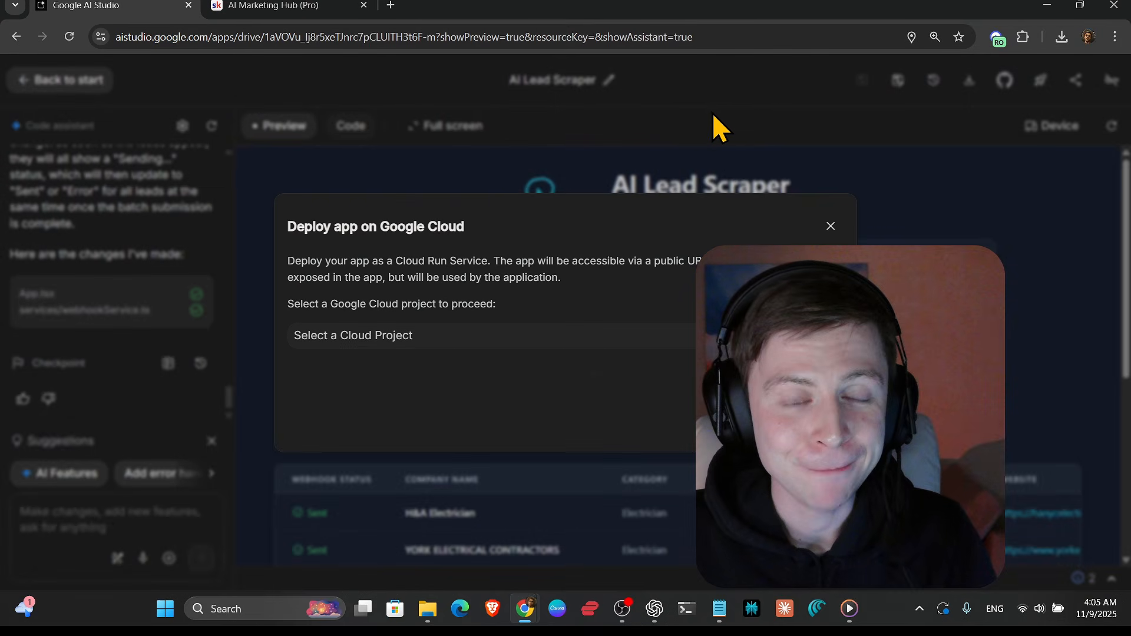
click(714, 116)
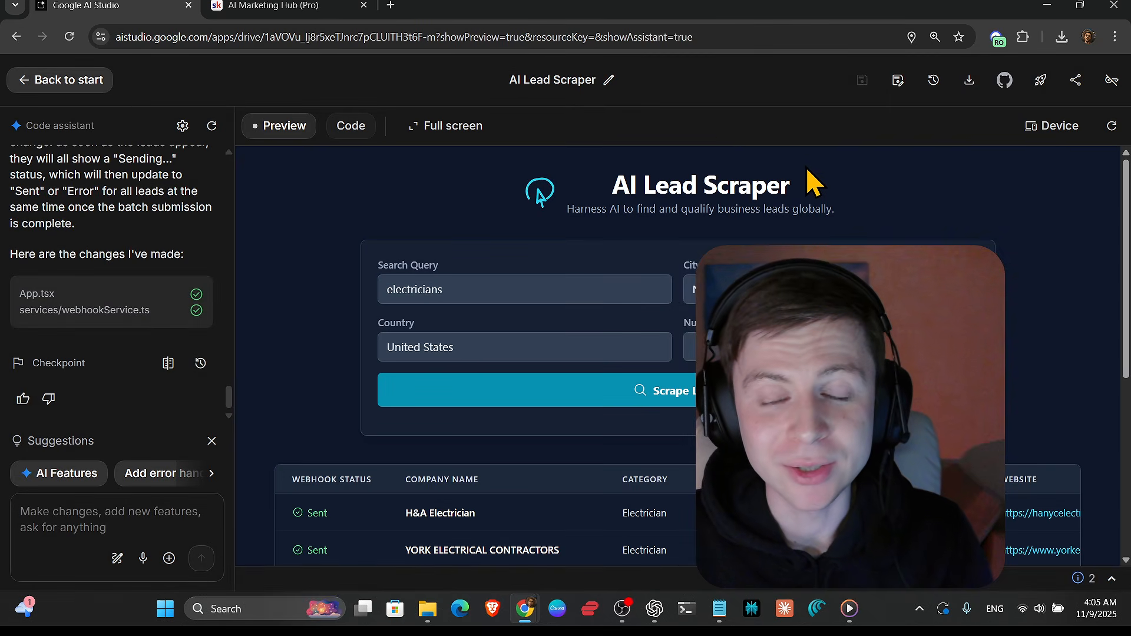